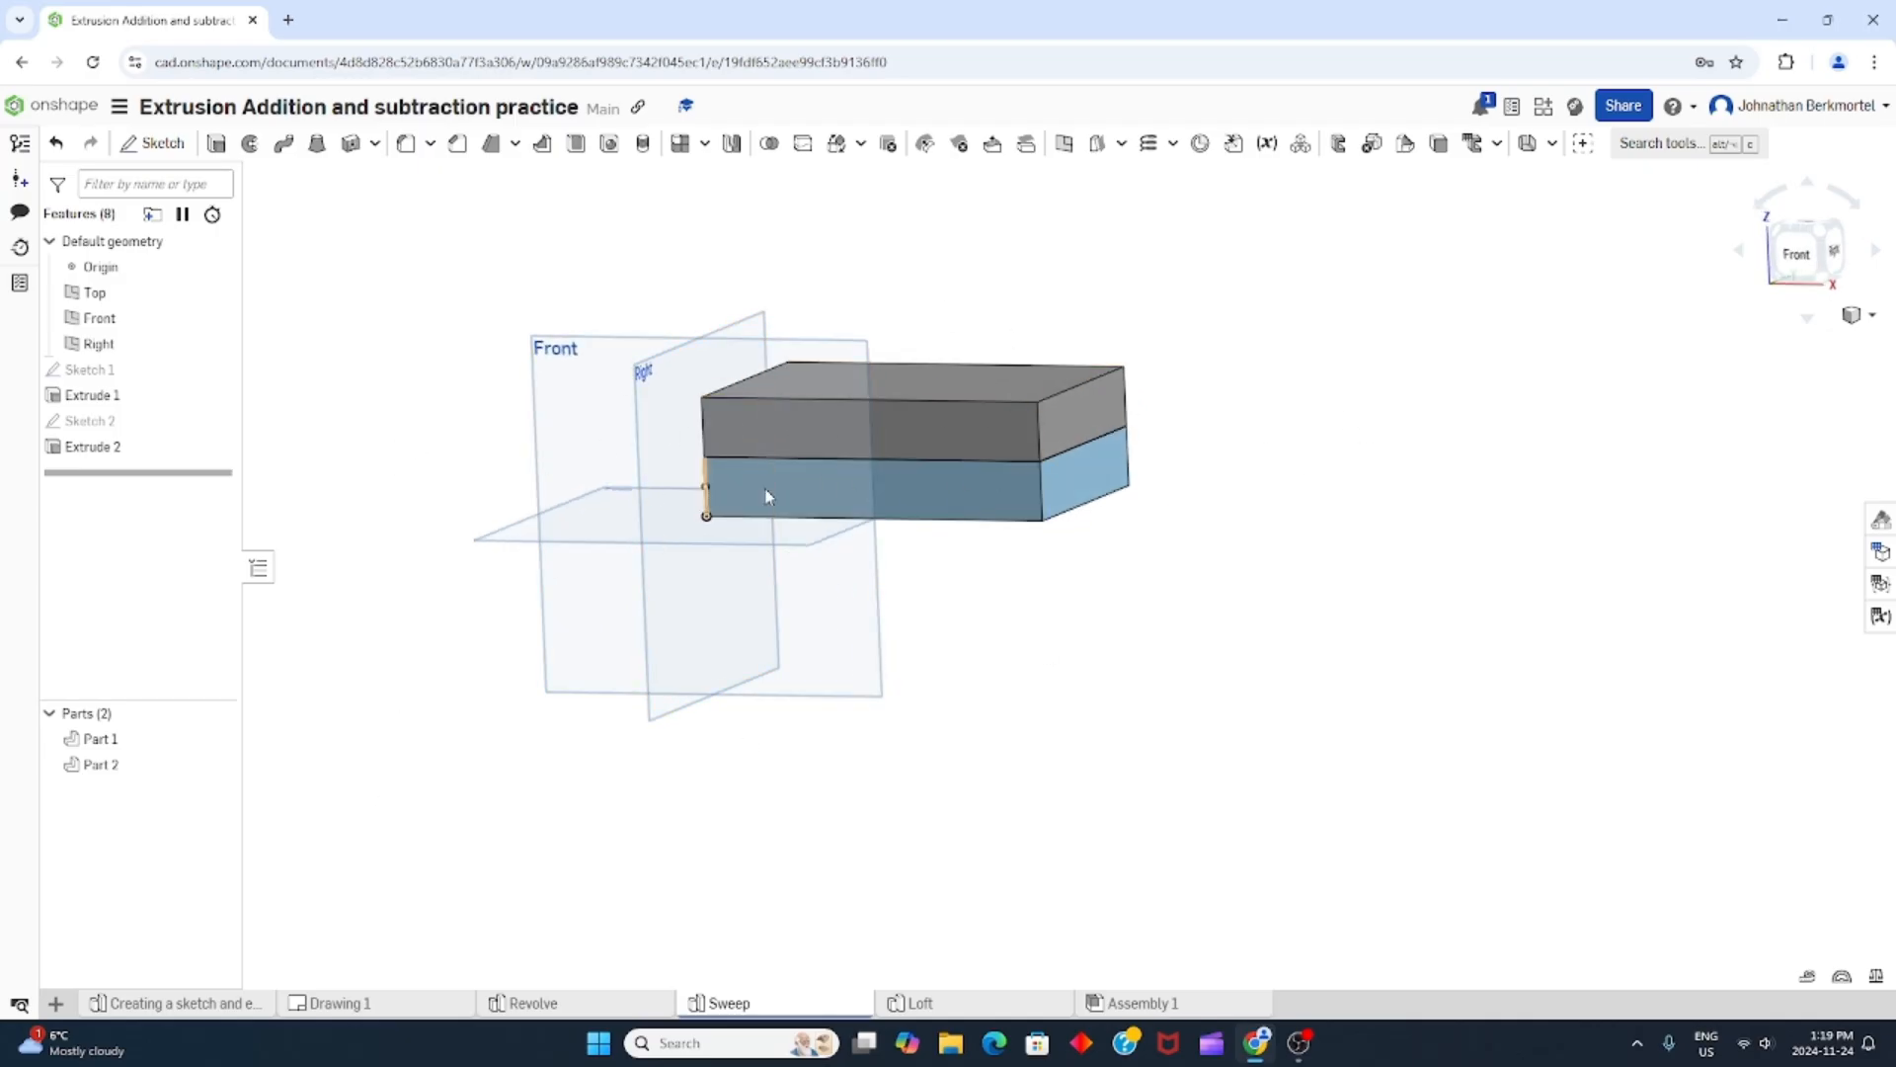
# Start a new sketch on the front face of the upper block and view it straight from the front.
pyautogui.moveTo(952, 368)
pyautogui.mouseDown(button='right')
pyautogui.moveTo(936, 508)
pyautogui.moveTo(974, 296)
pyautogui.moveTo(971, 398)
pyautogui.mouseUp(button='right')
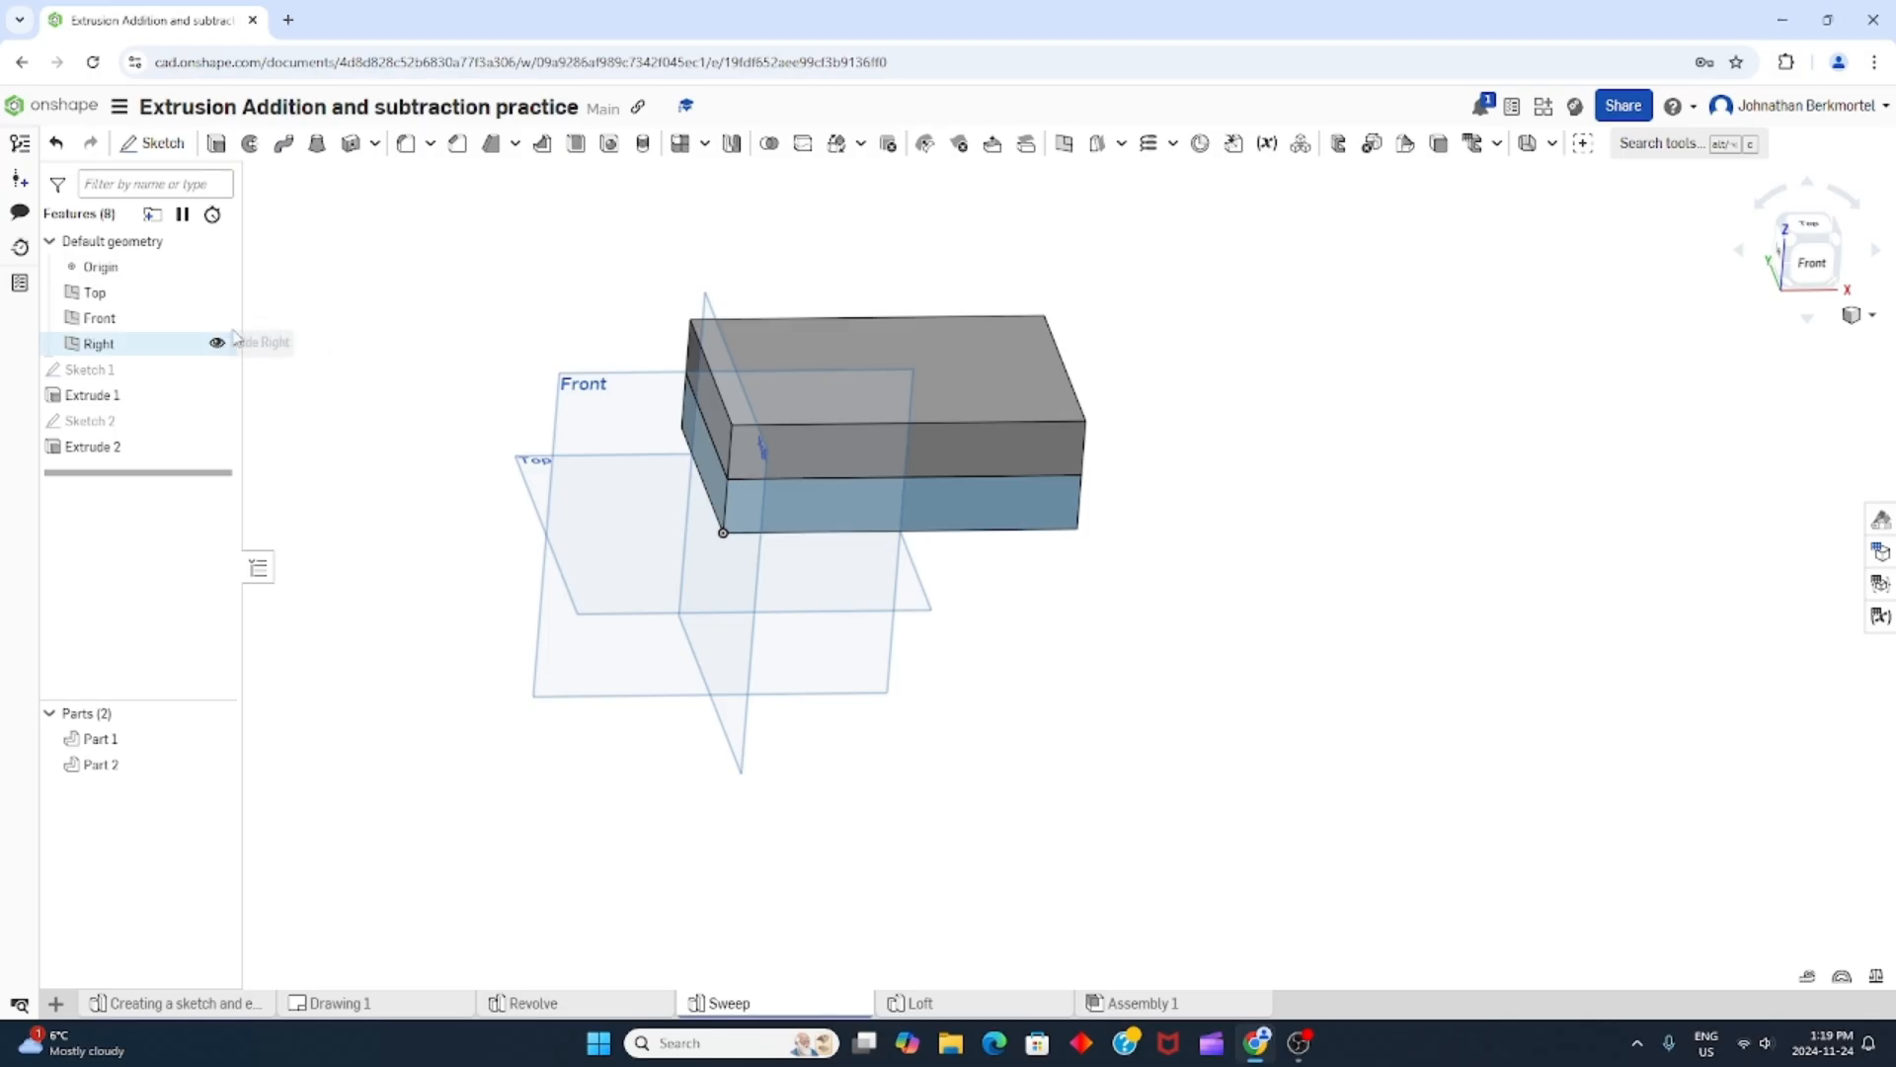
pyautogui.scroll(2, 444, 322)
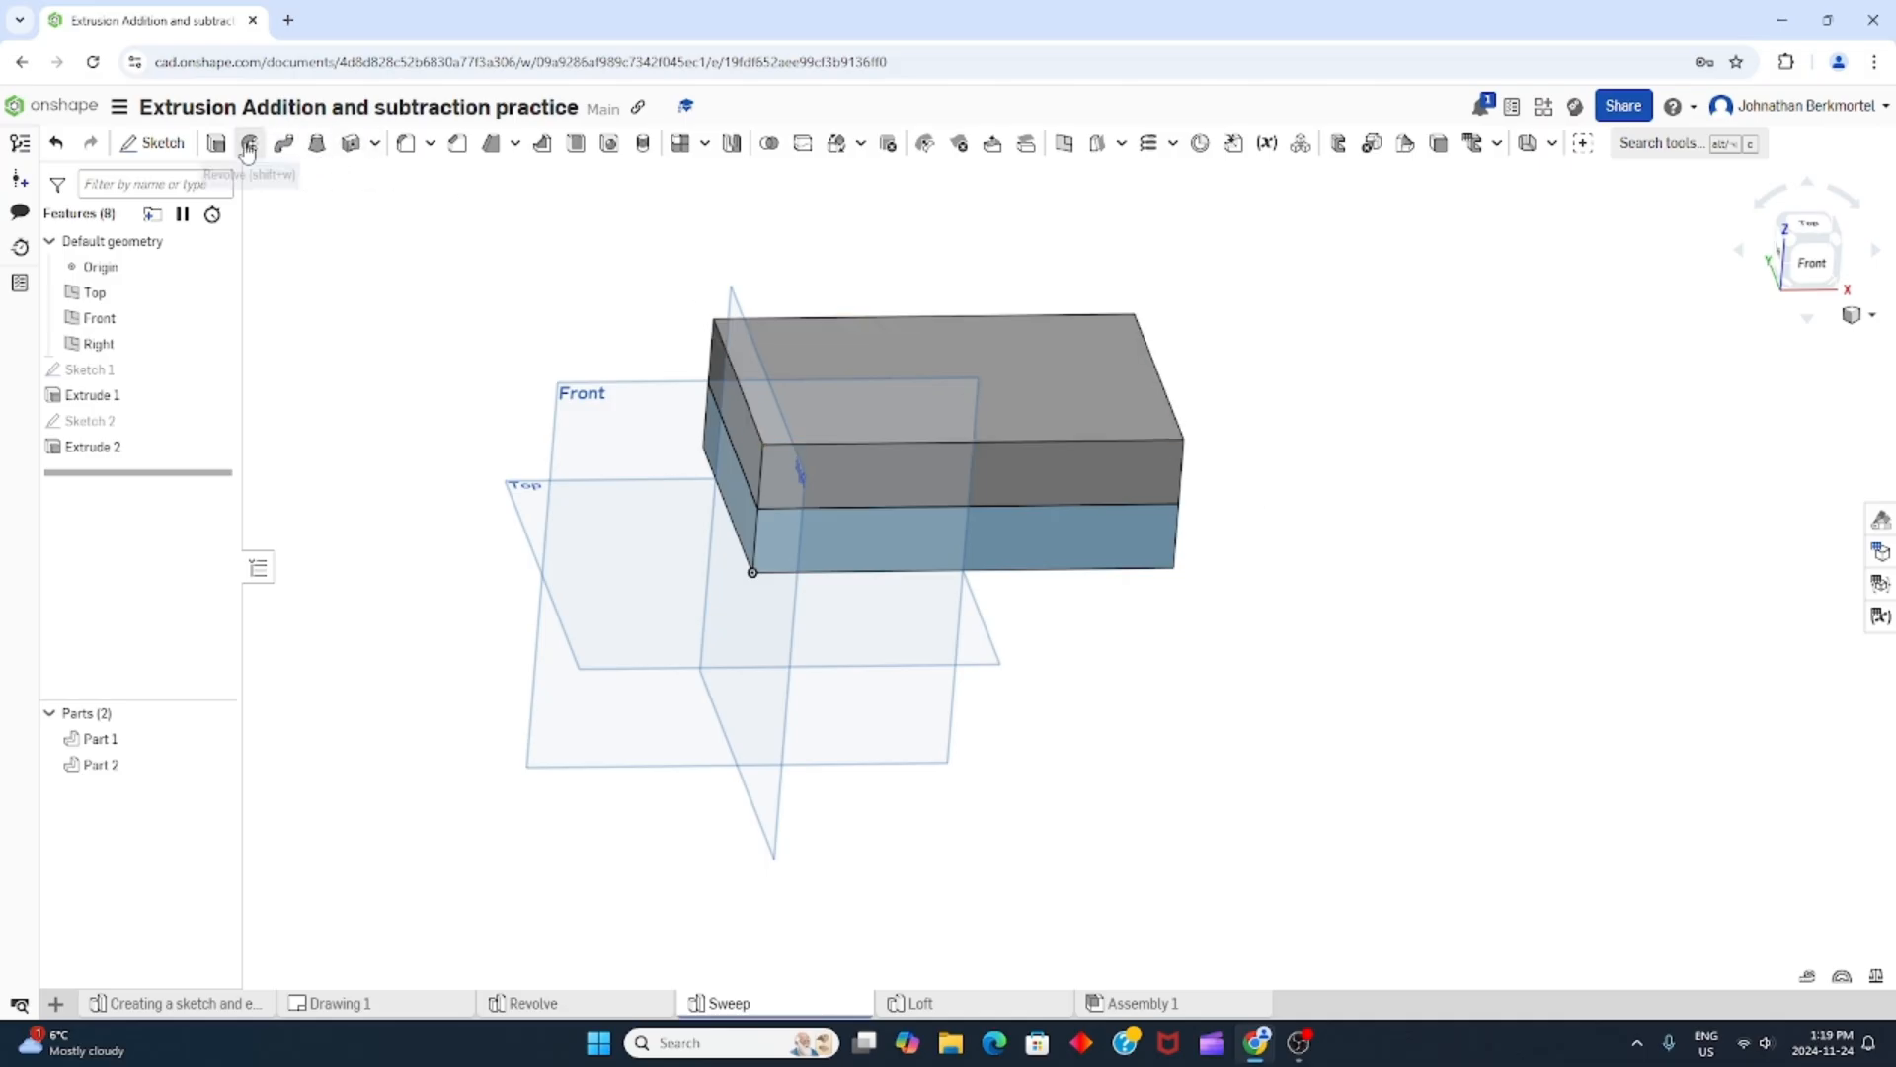
pyautogui.click(1047, 479)
pyautogui.rightClick(1049, 481)
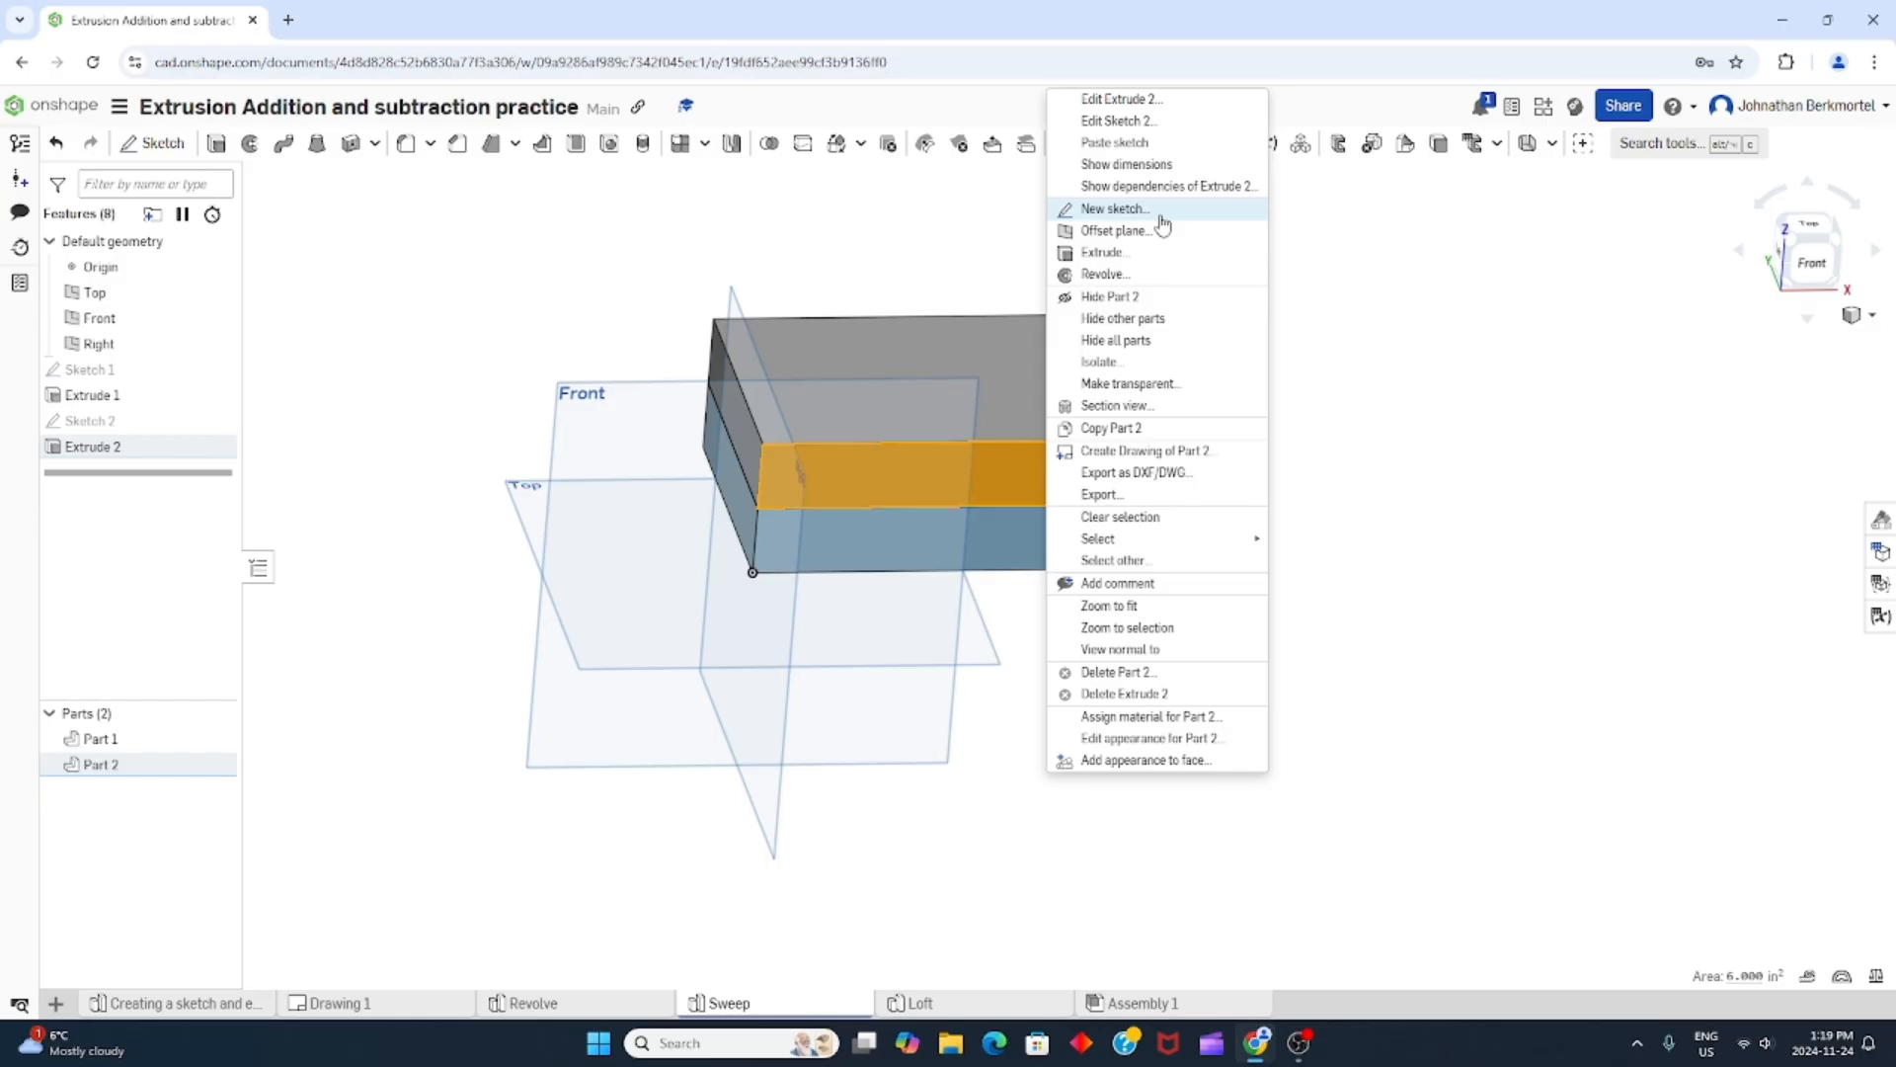
pyautogui.click(1162, 220)
pyautogui.click(1823, 268)
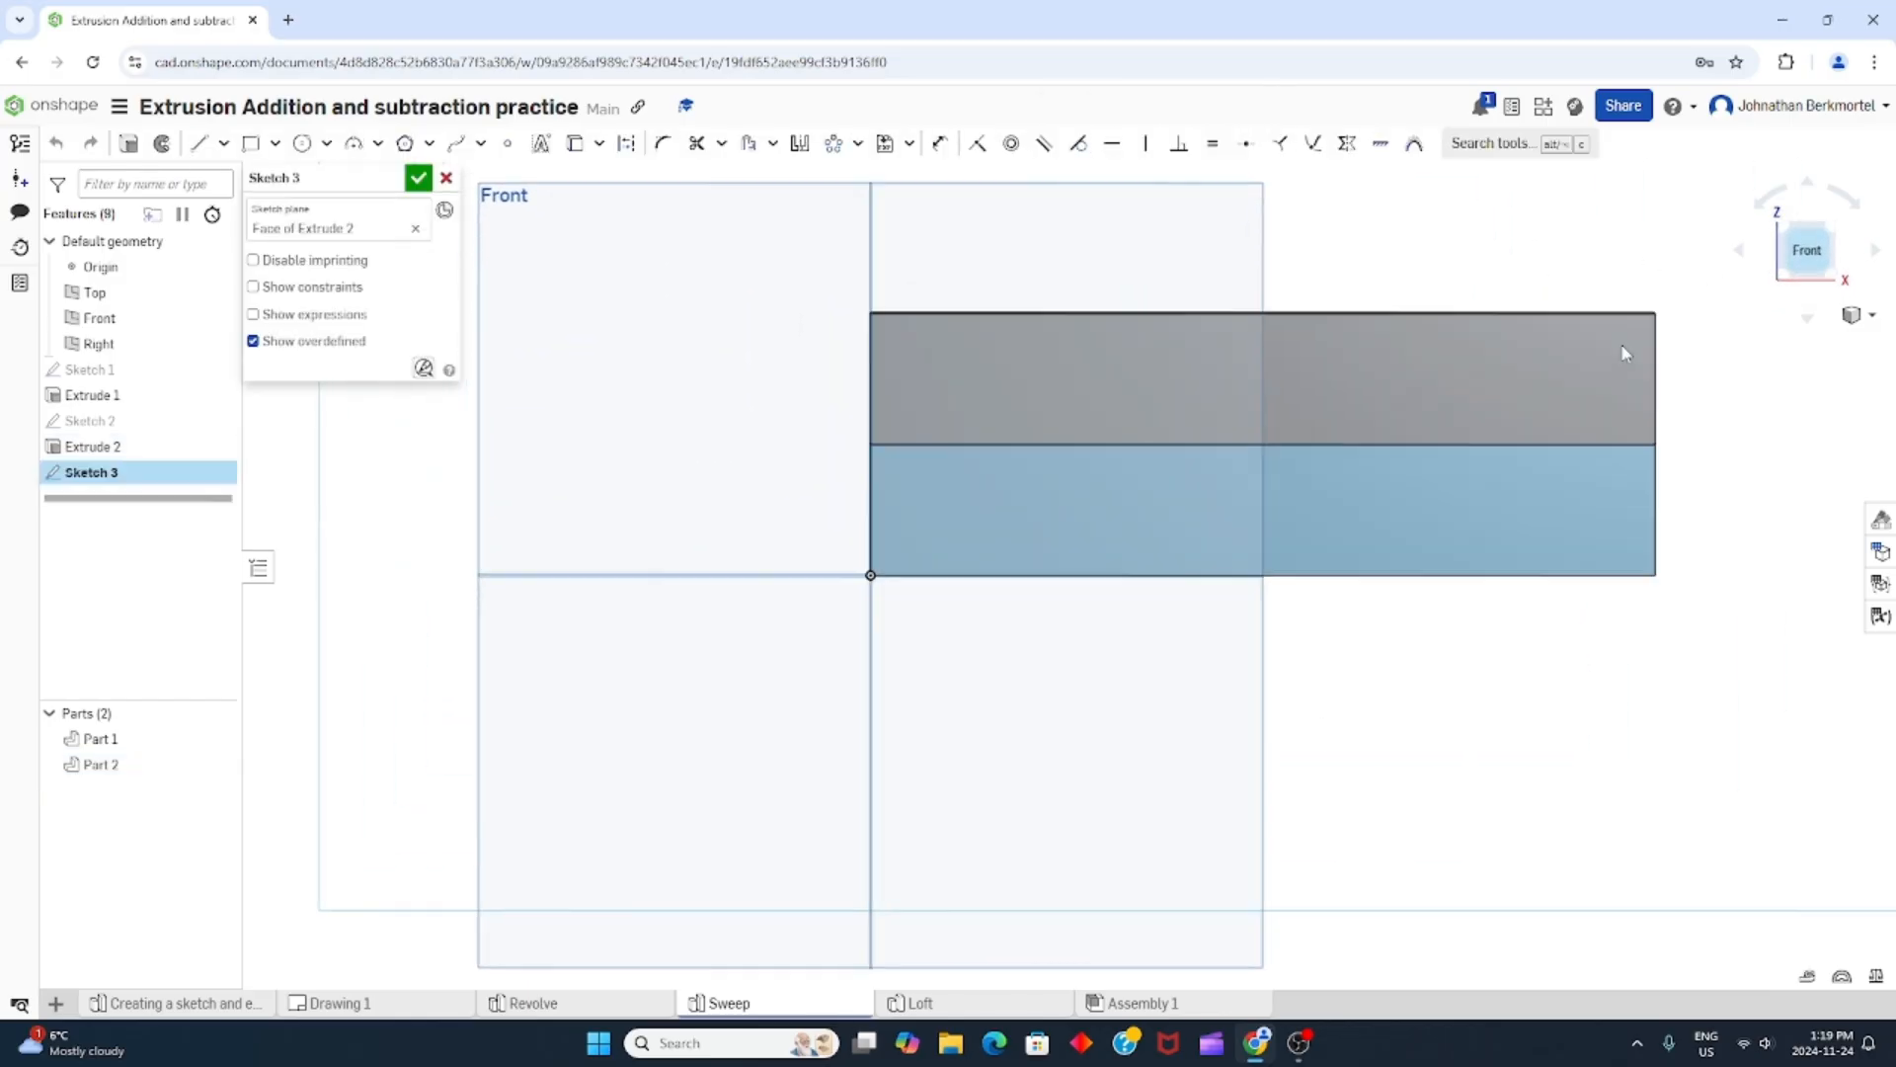
# Sketch a circle centered on the seam between the two blocks near their left end, and set its diameter to 1 in.
pyautogui.click(302, 143)
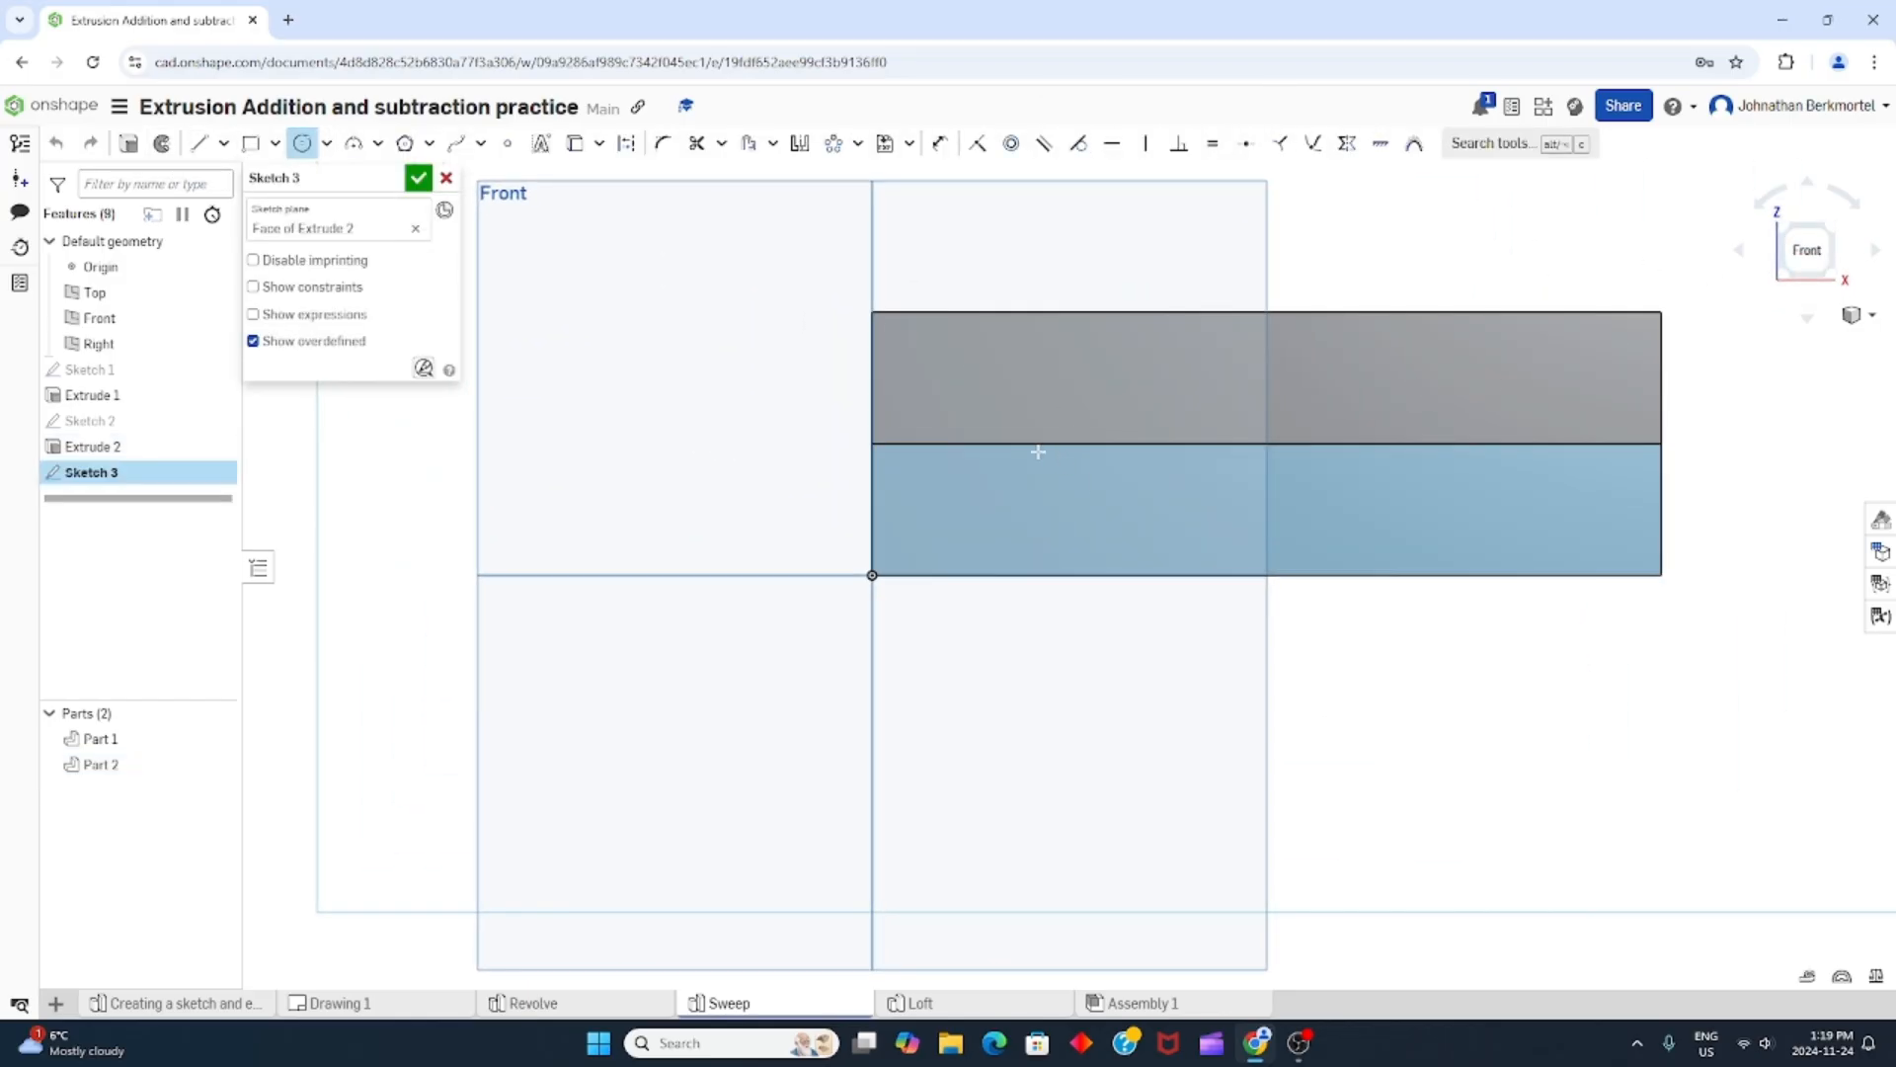
pyautogui.click(983, 443)
pyautogui.click(1028, 408)
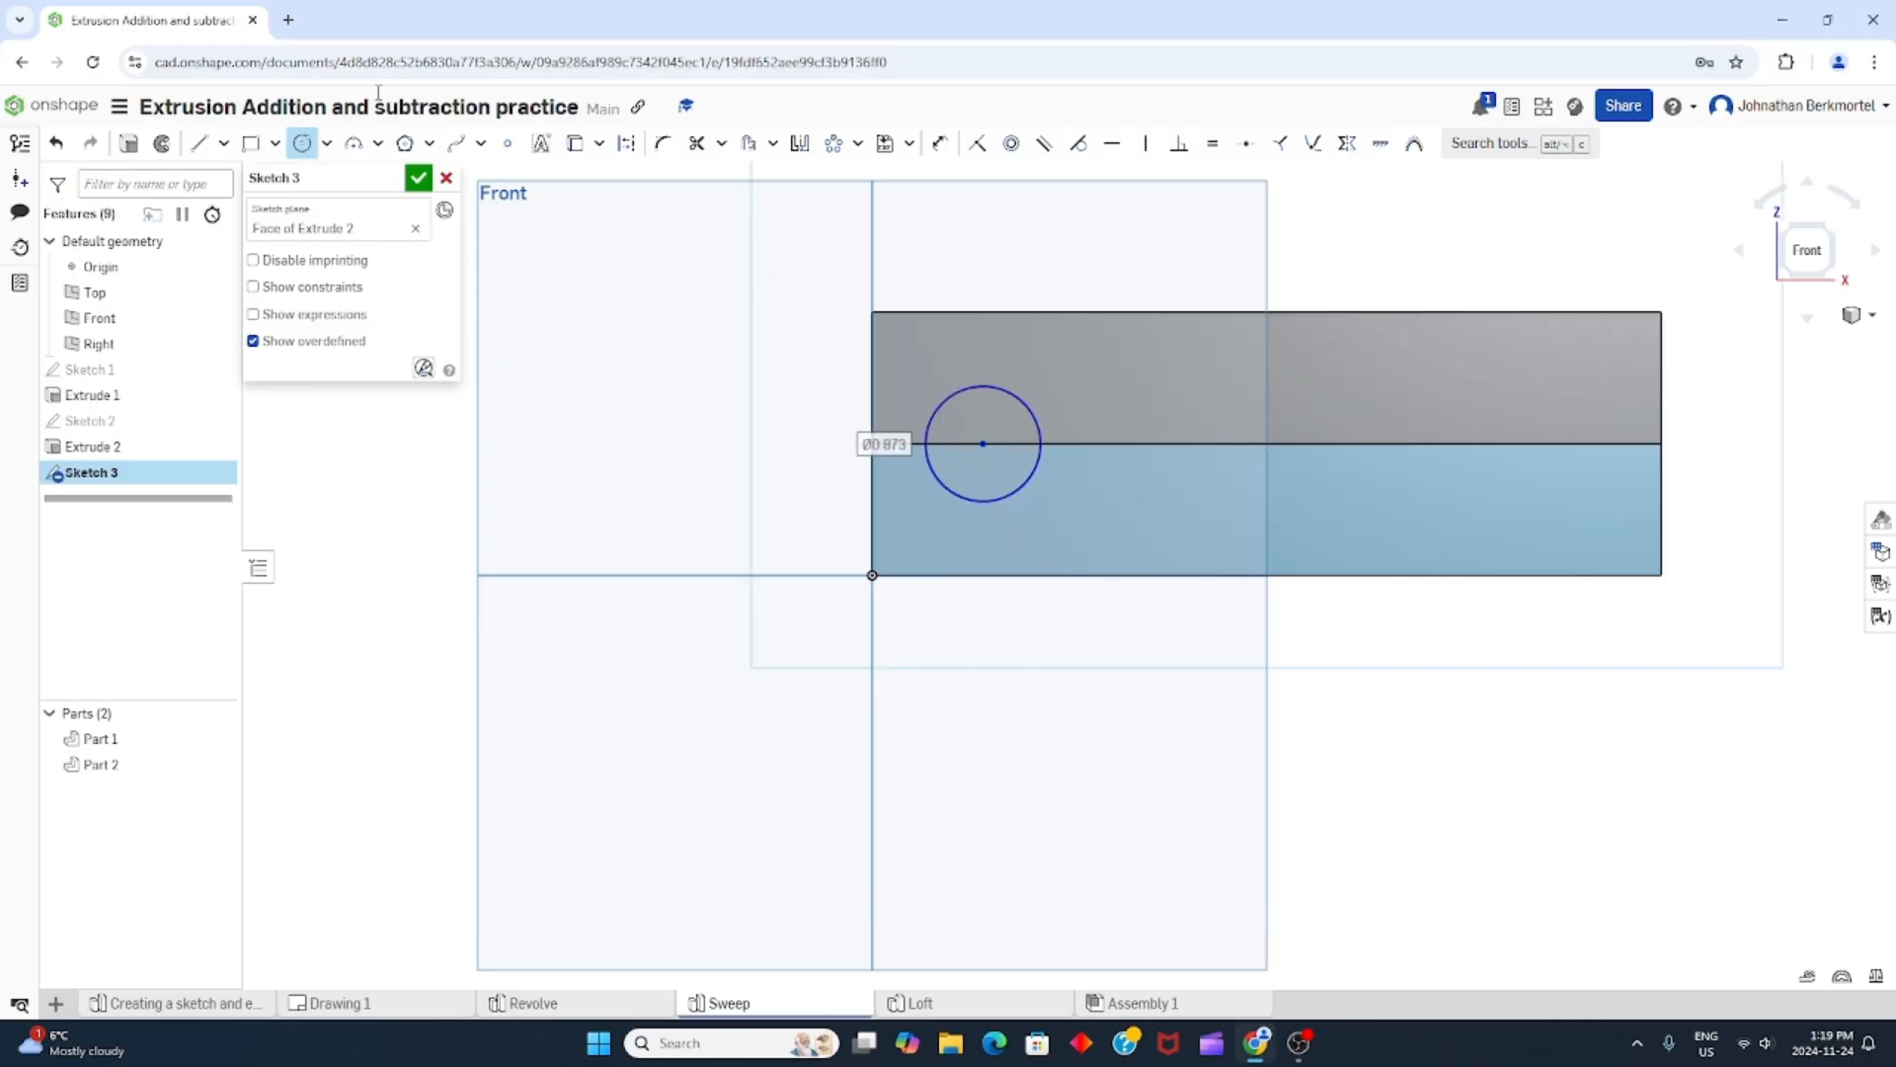
pyautogui.click(941, 144)
pyautogui.click(992, 387)
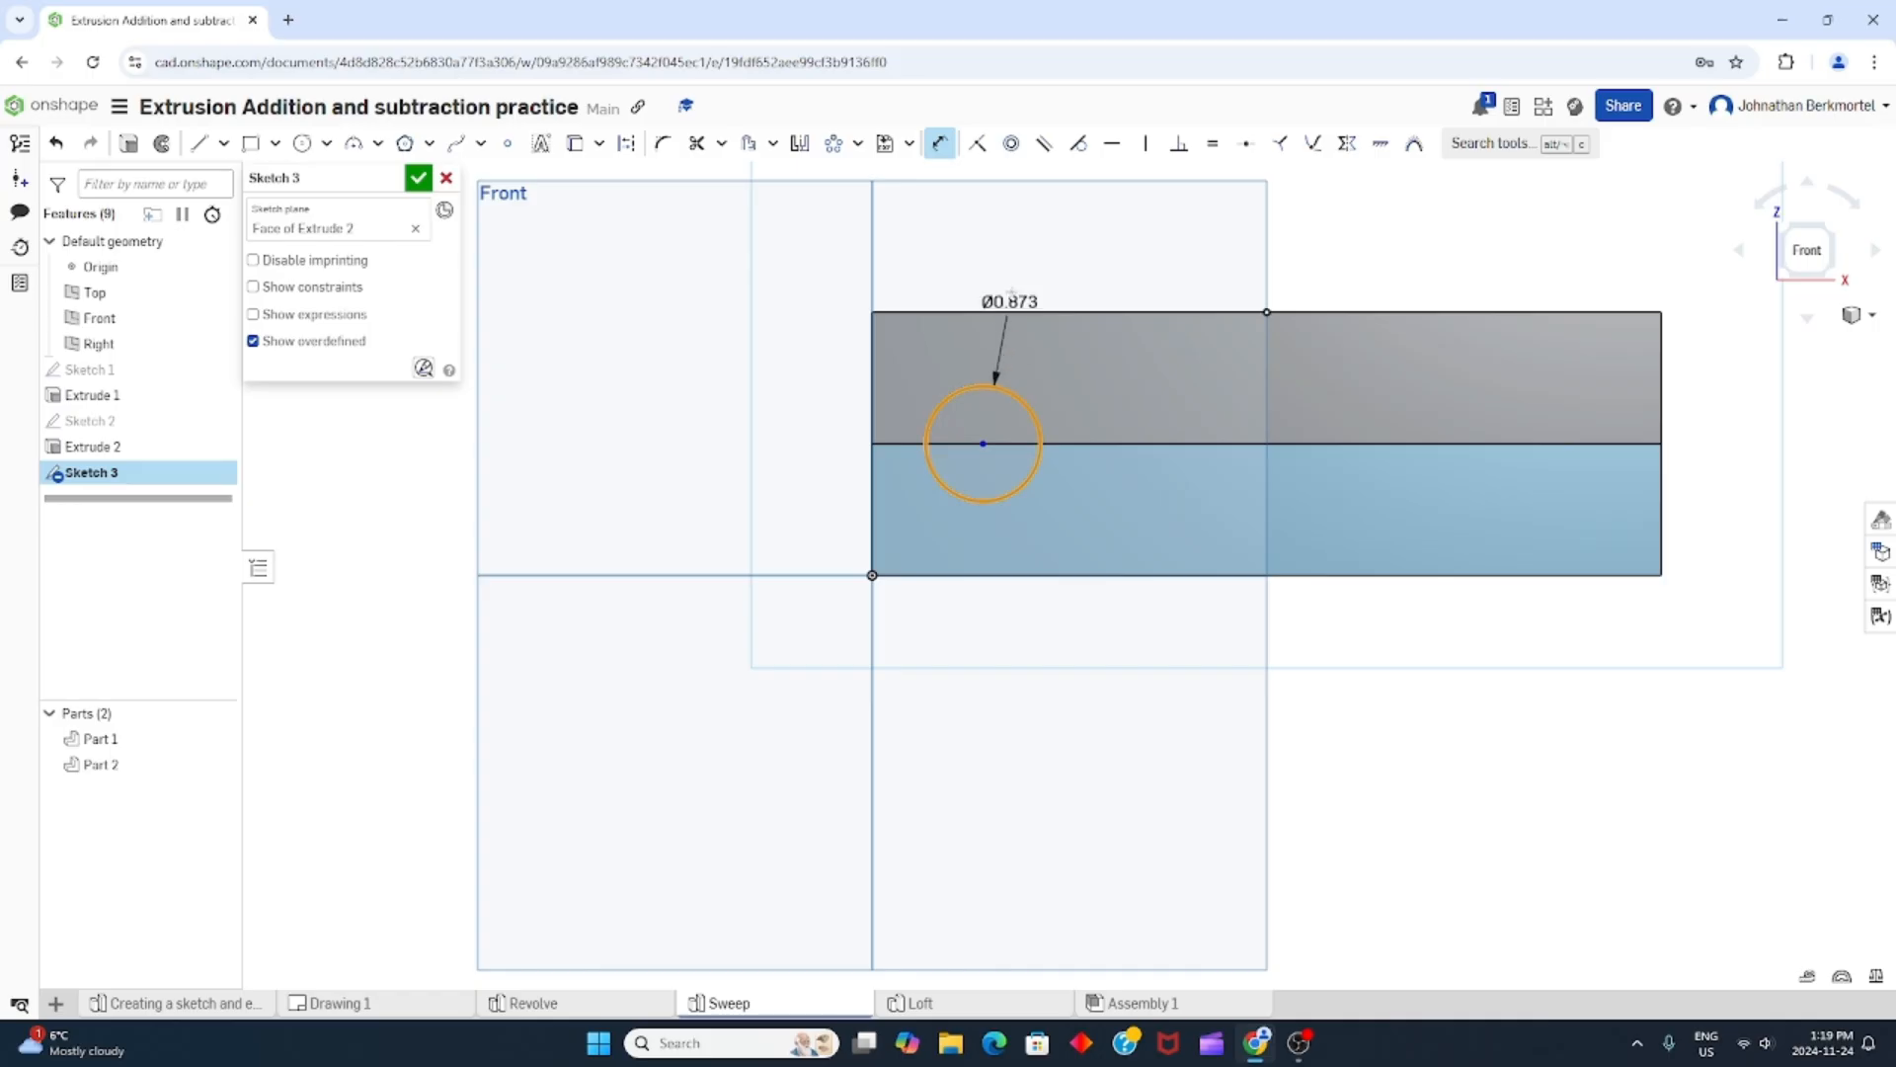
pyautogui.click(1017, 276)
pyautogui.write('1')
pyautogui.press('Return')
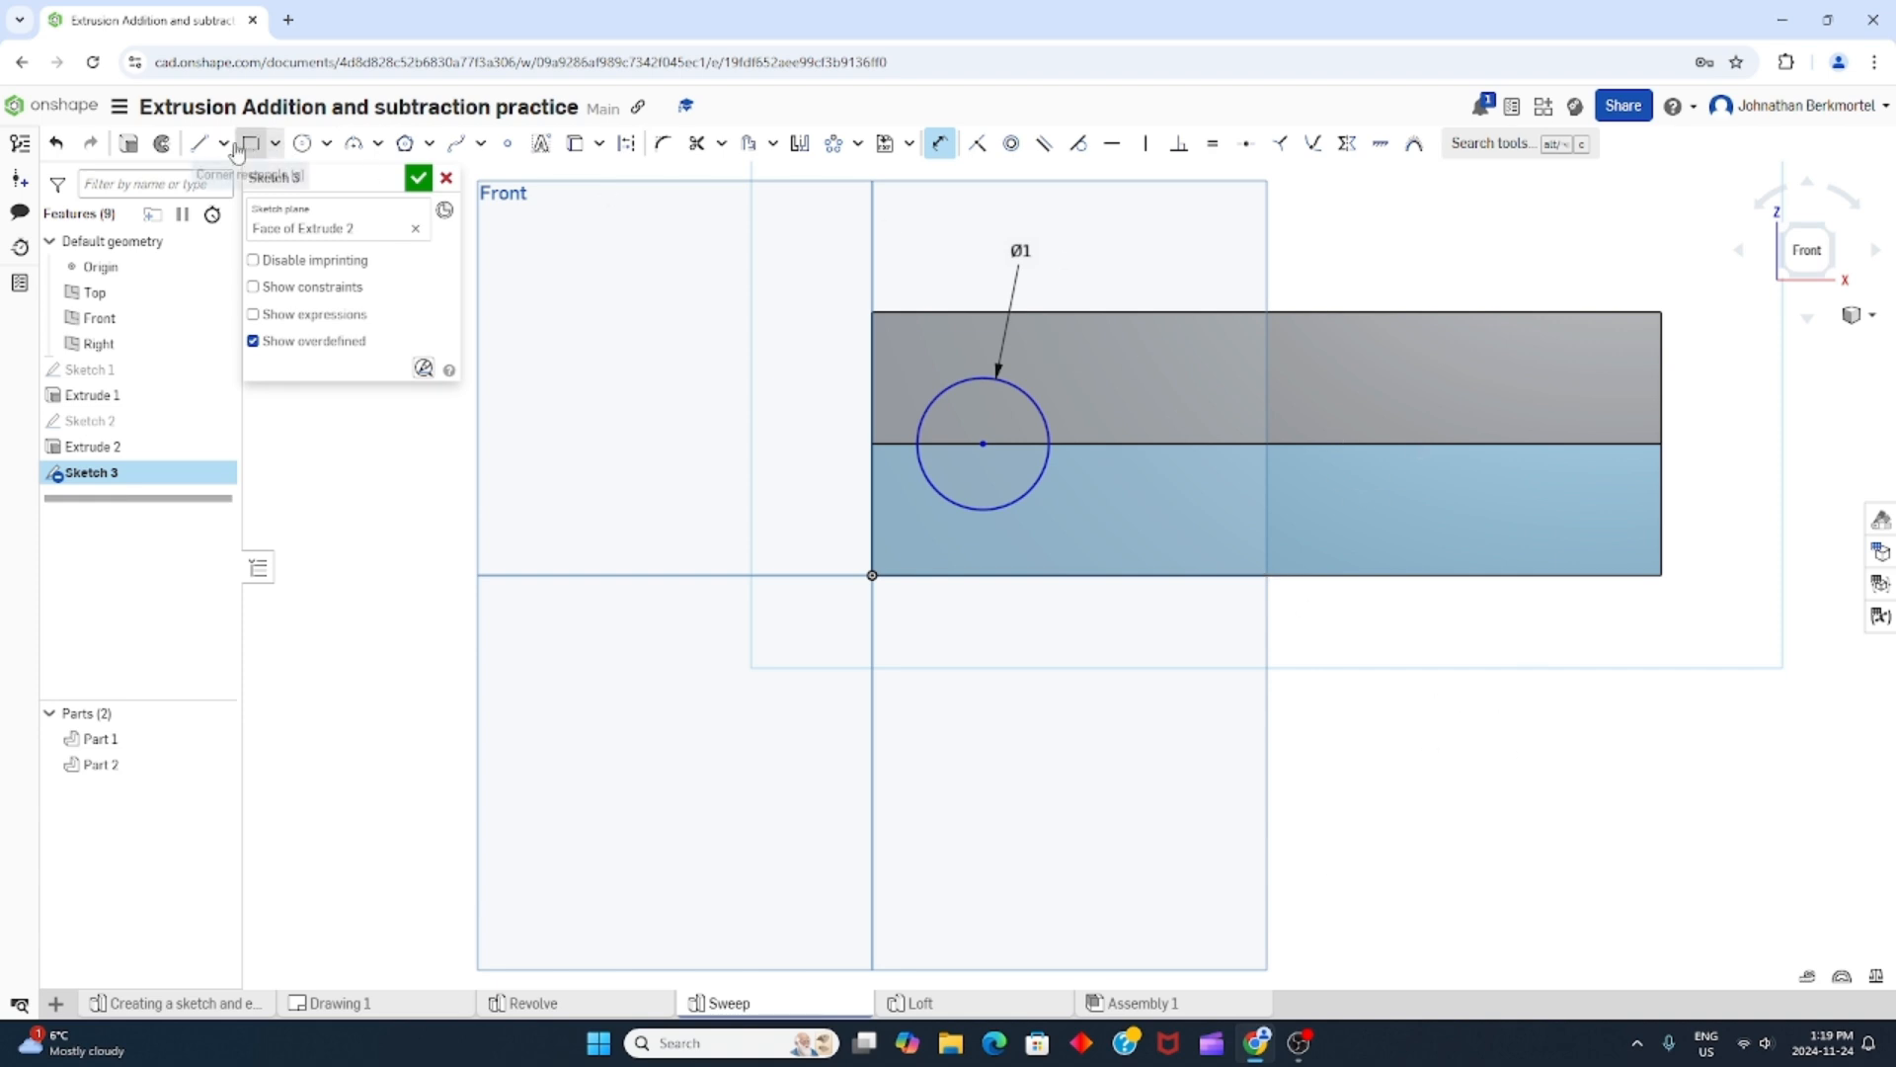
# Dimension the circle's center 1 in from the block's left edge and finish the sketch.
pyautogui.click(985, 444)
pyautogui.click(873, 434)
pyautogui.click(968, 269)
pyautogui.write('1')
pyautogui.press('Return')
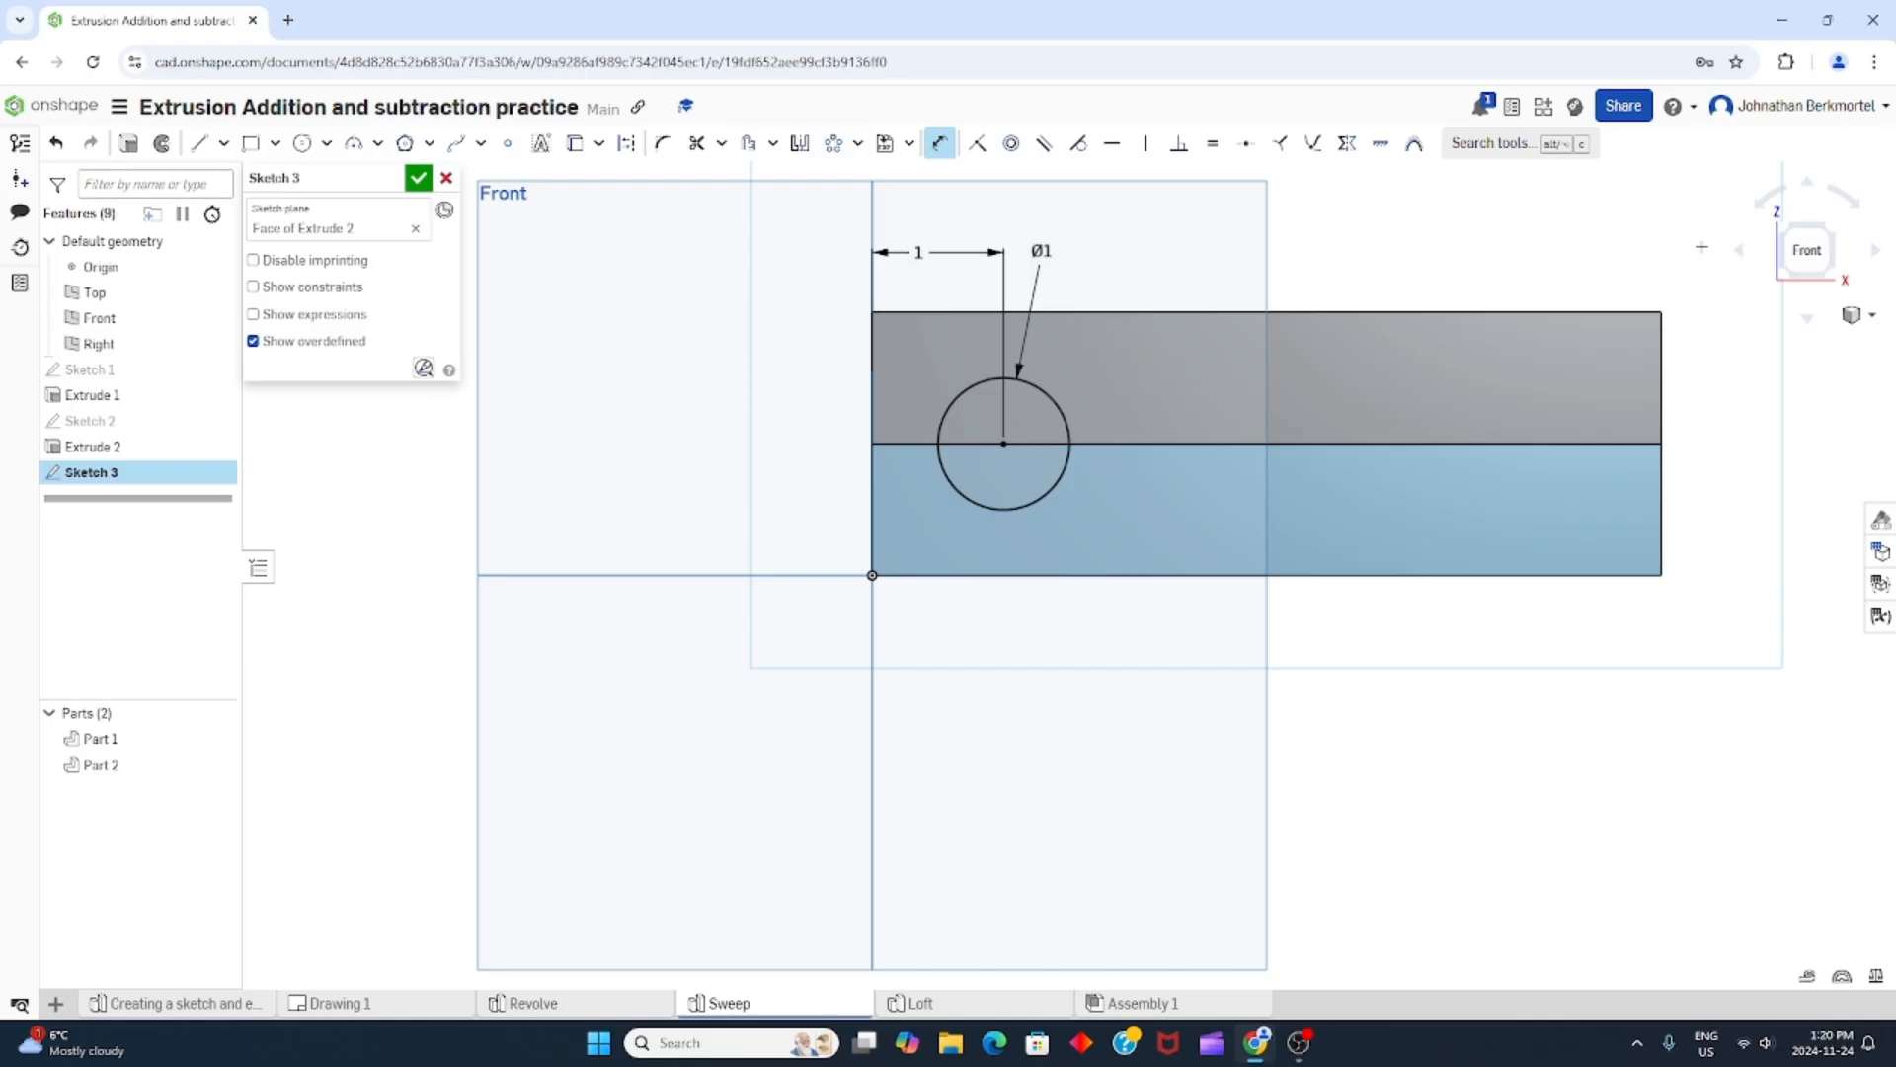
pyautogui.moveTo(1149, 344); pyautogui.dragTo(1142, 402, button='right')
pyautogui.scroll(-3, 1072, 372)
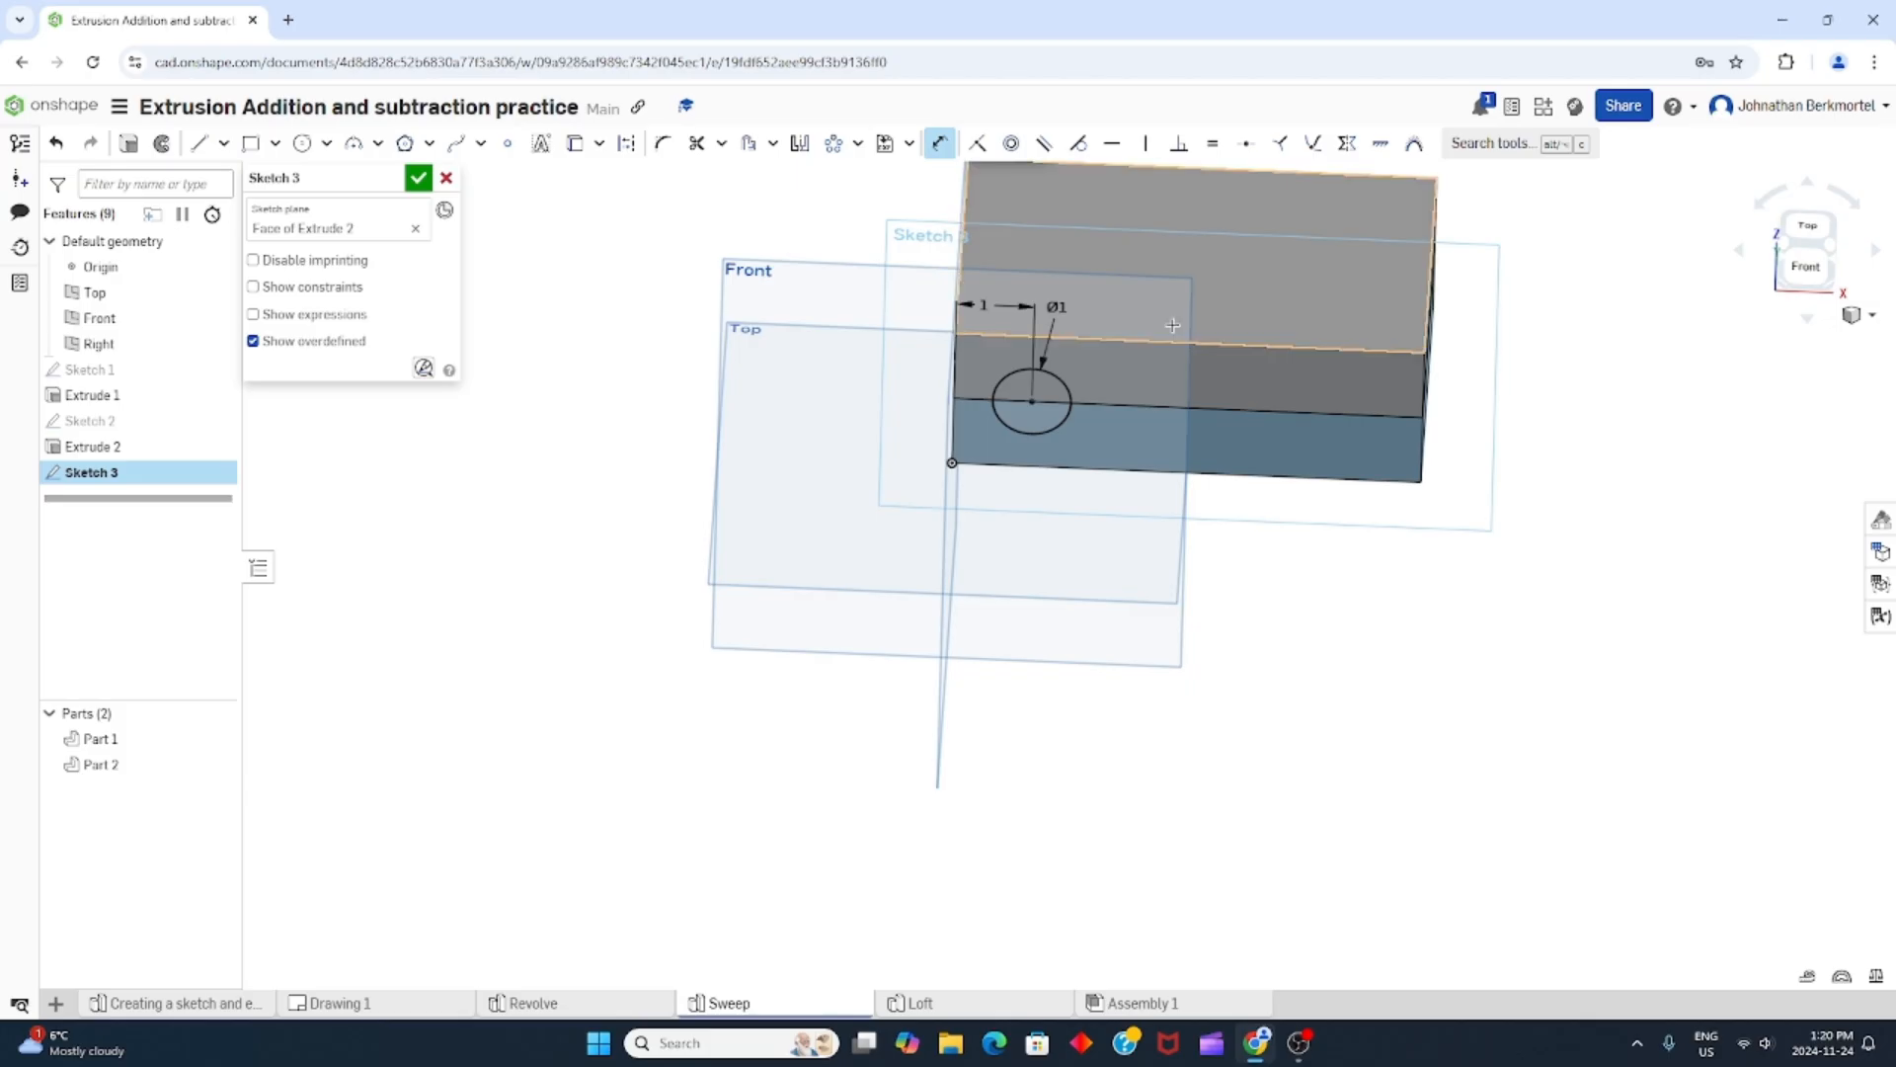
pyautogui.scroll(-5, 1184, 314)
pyautogui.scroll(4, 1277, 198)
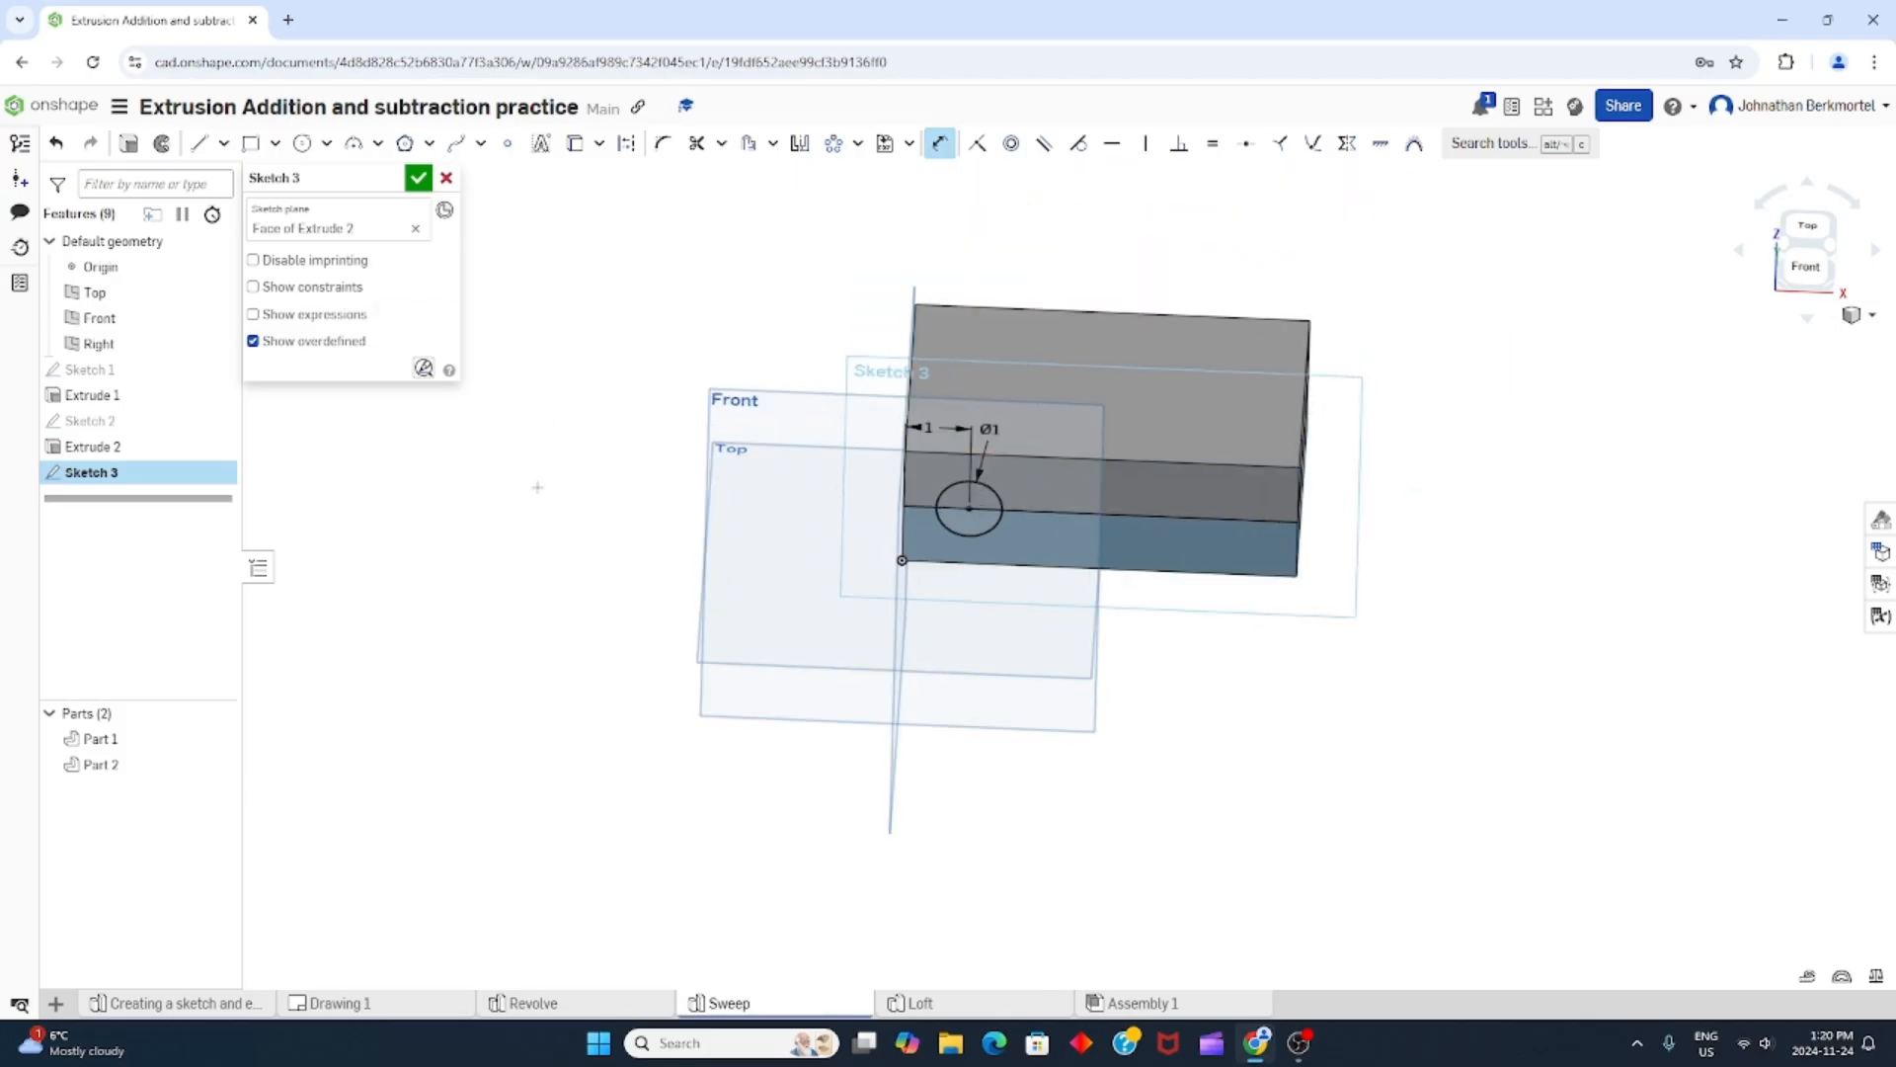
pyautogui.click(444, 181)
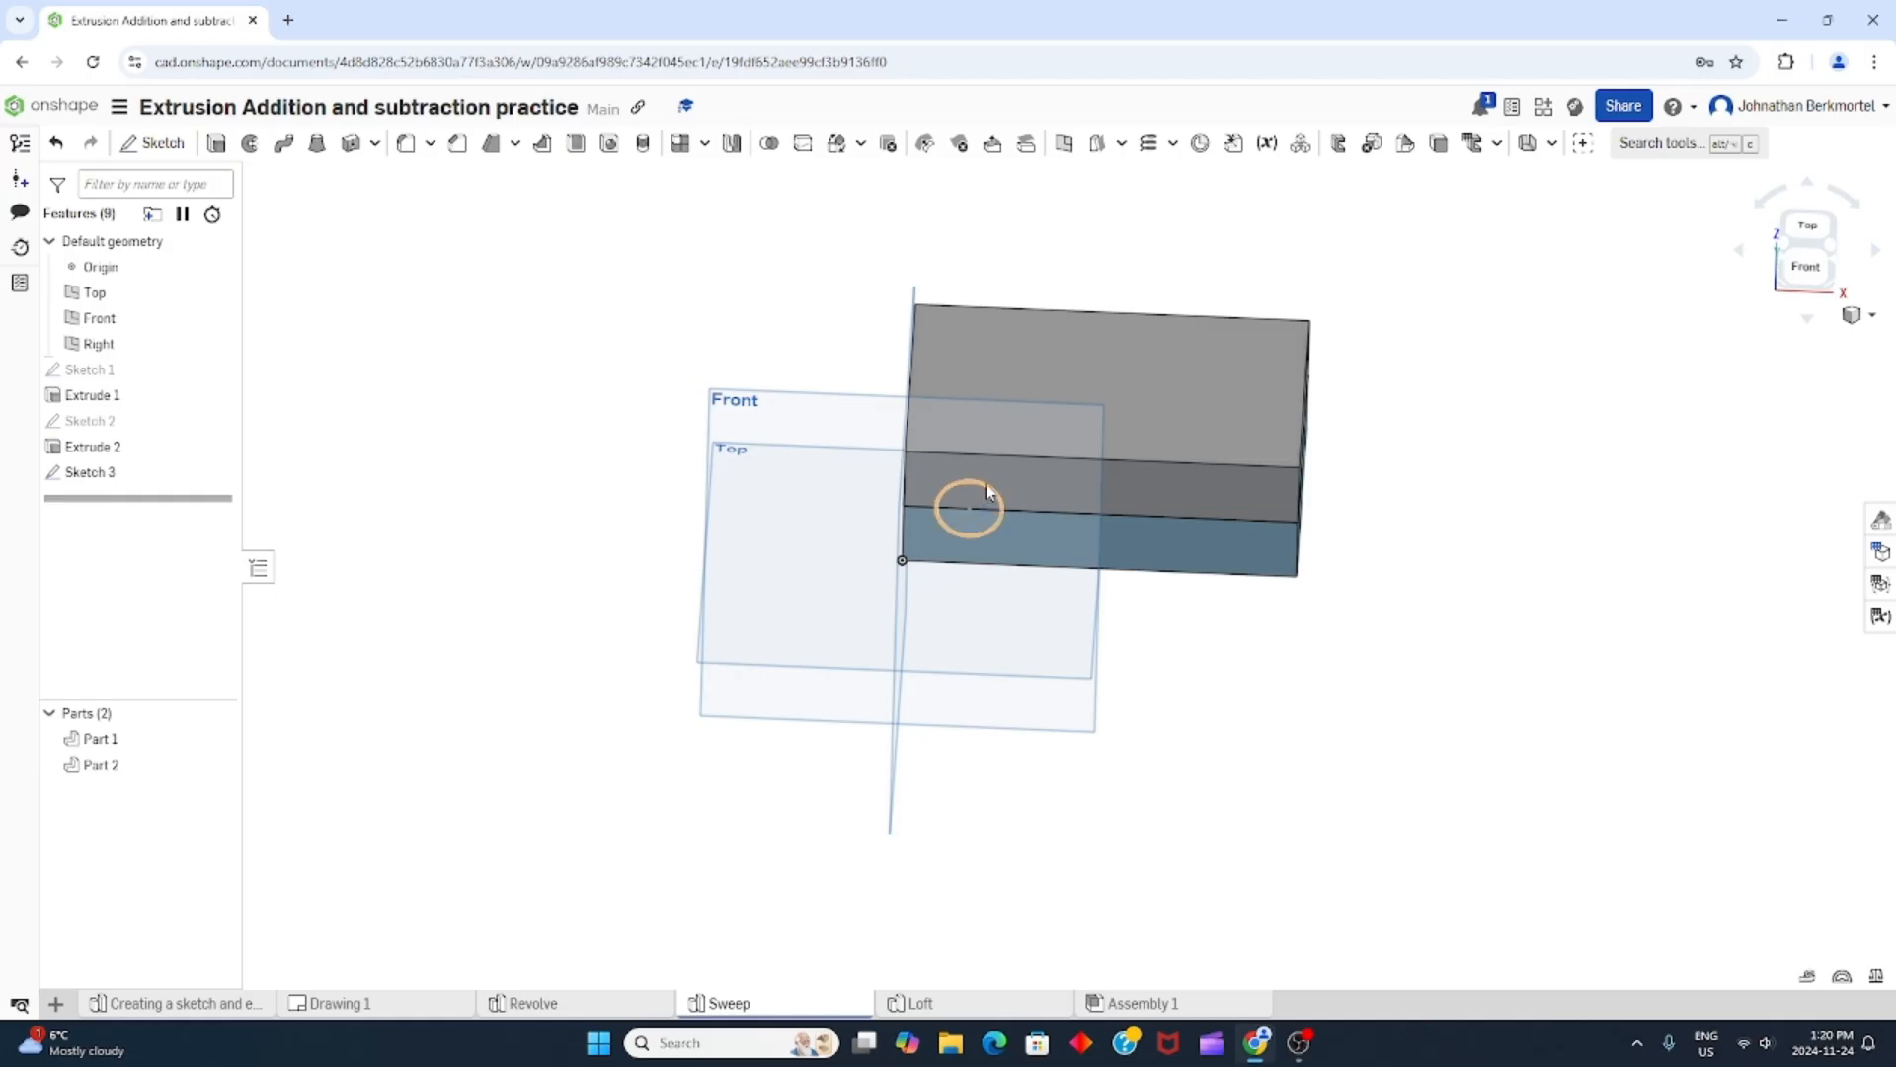
# Hide the upper block, Part 2, to expose the top face of the lower block.
pyautogui.scroll(2, 973, 499)
pyautogui.scroll(1, 985, 482)
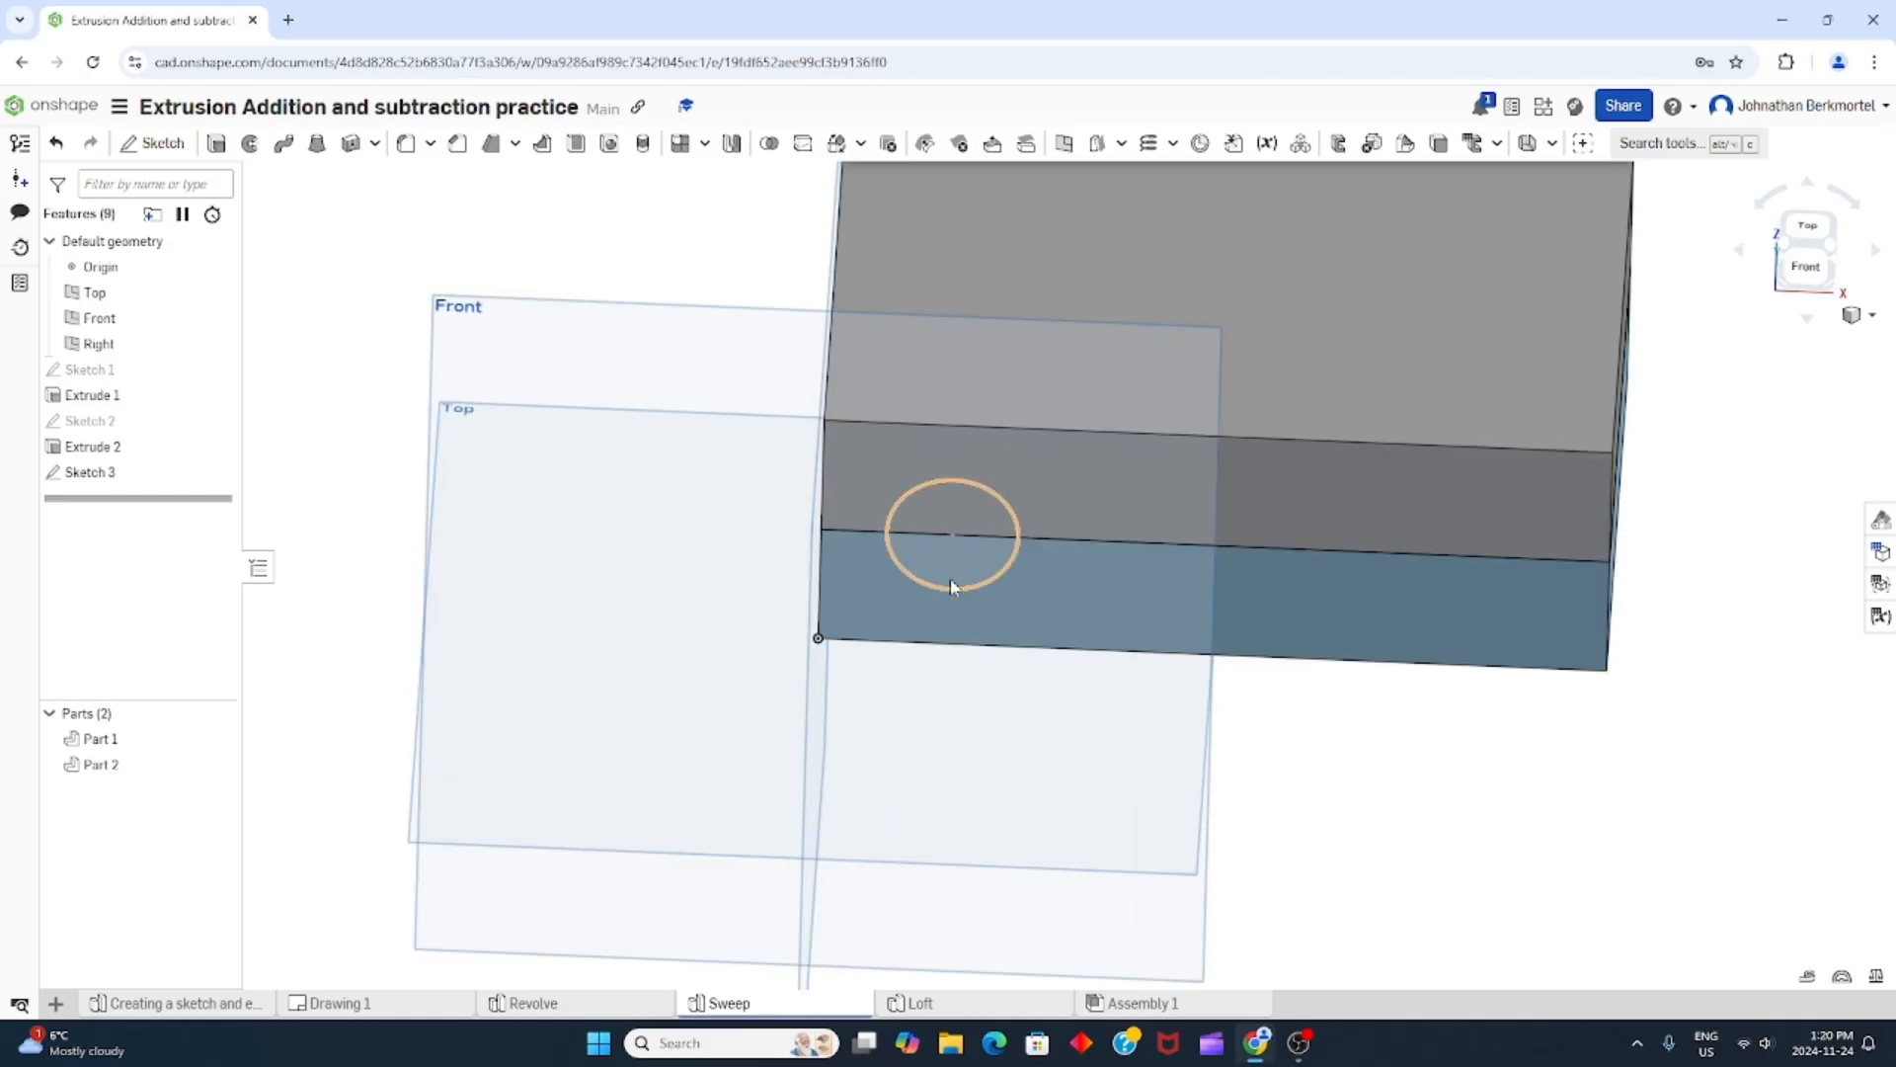
pyautogui.scroll(-2, 1172, 525)
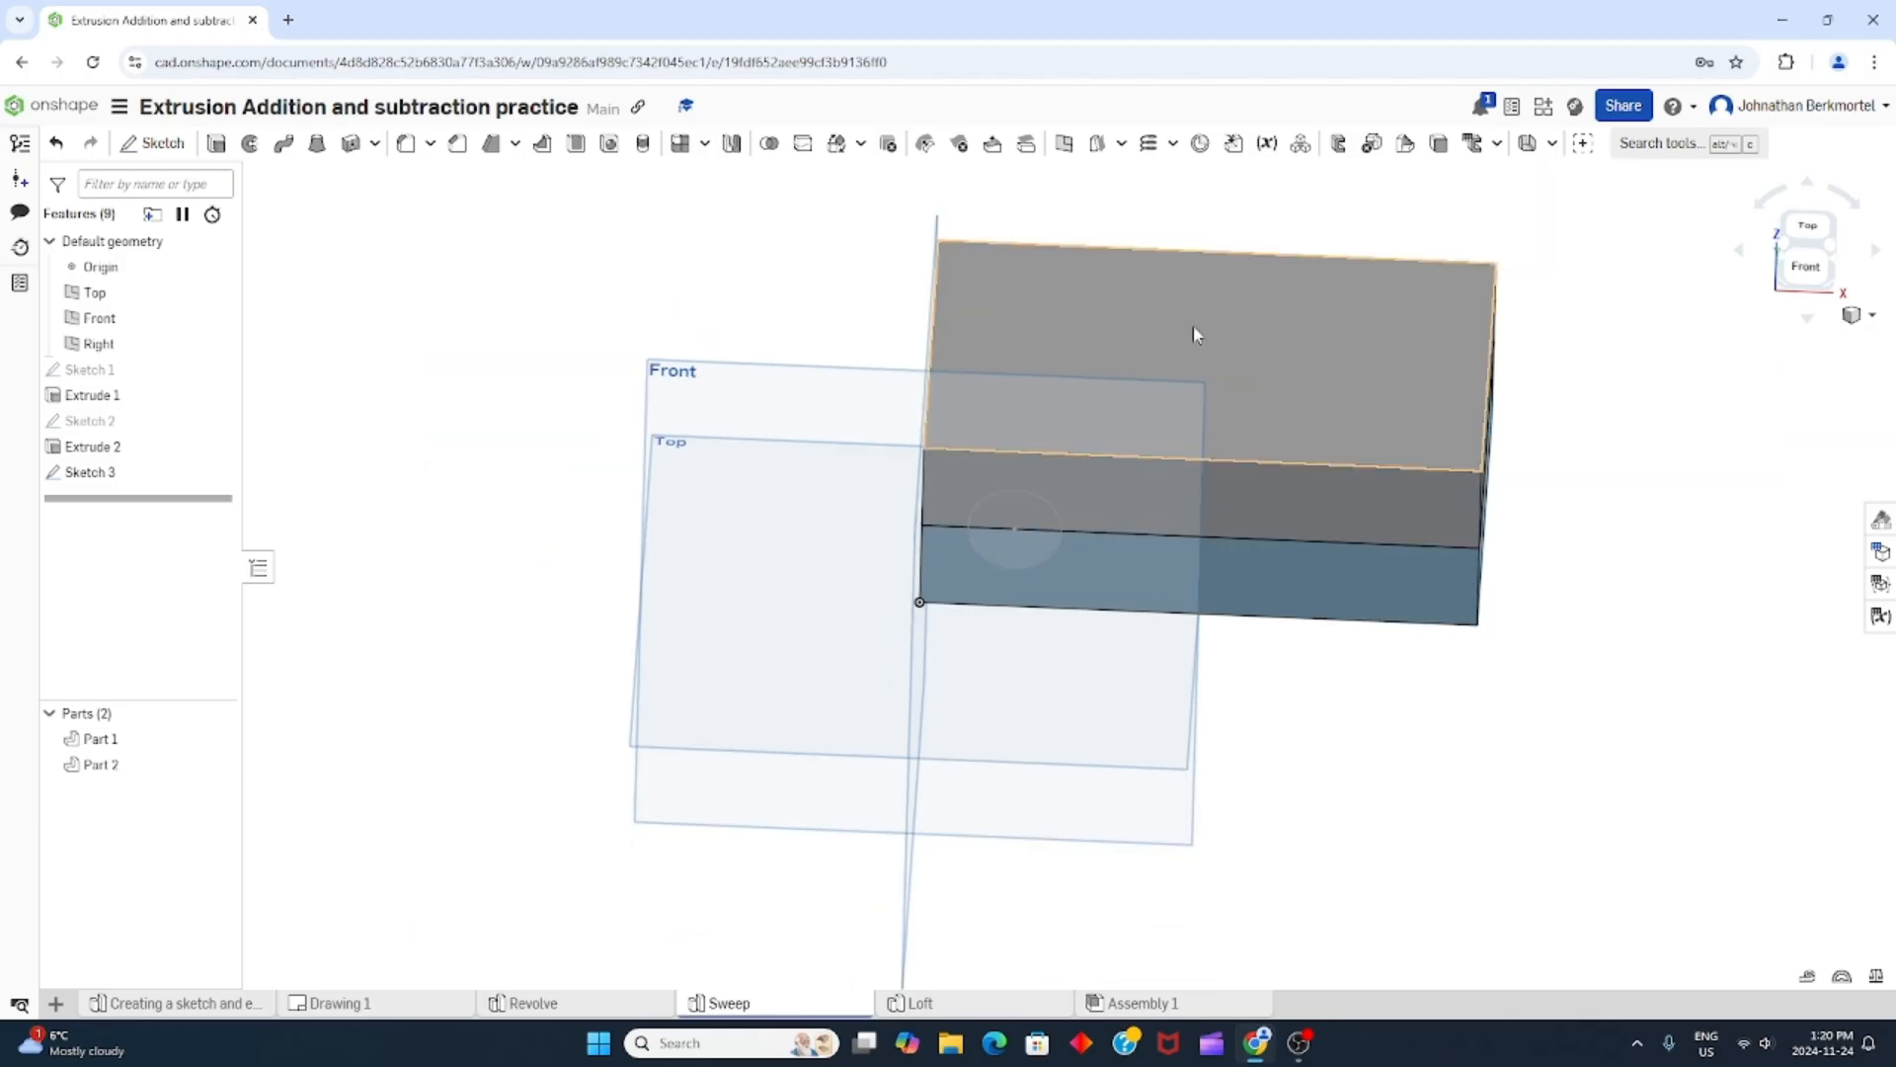
pyautogui.click(1241, 501)
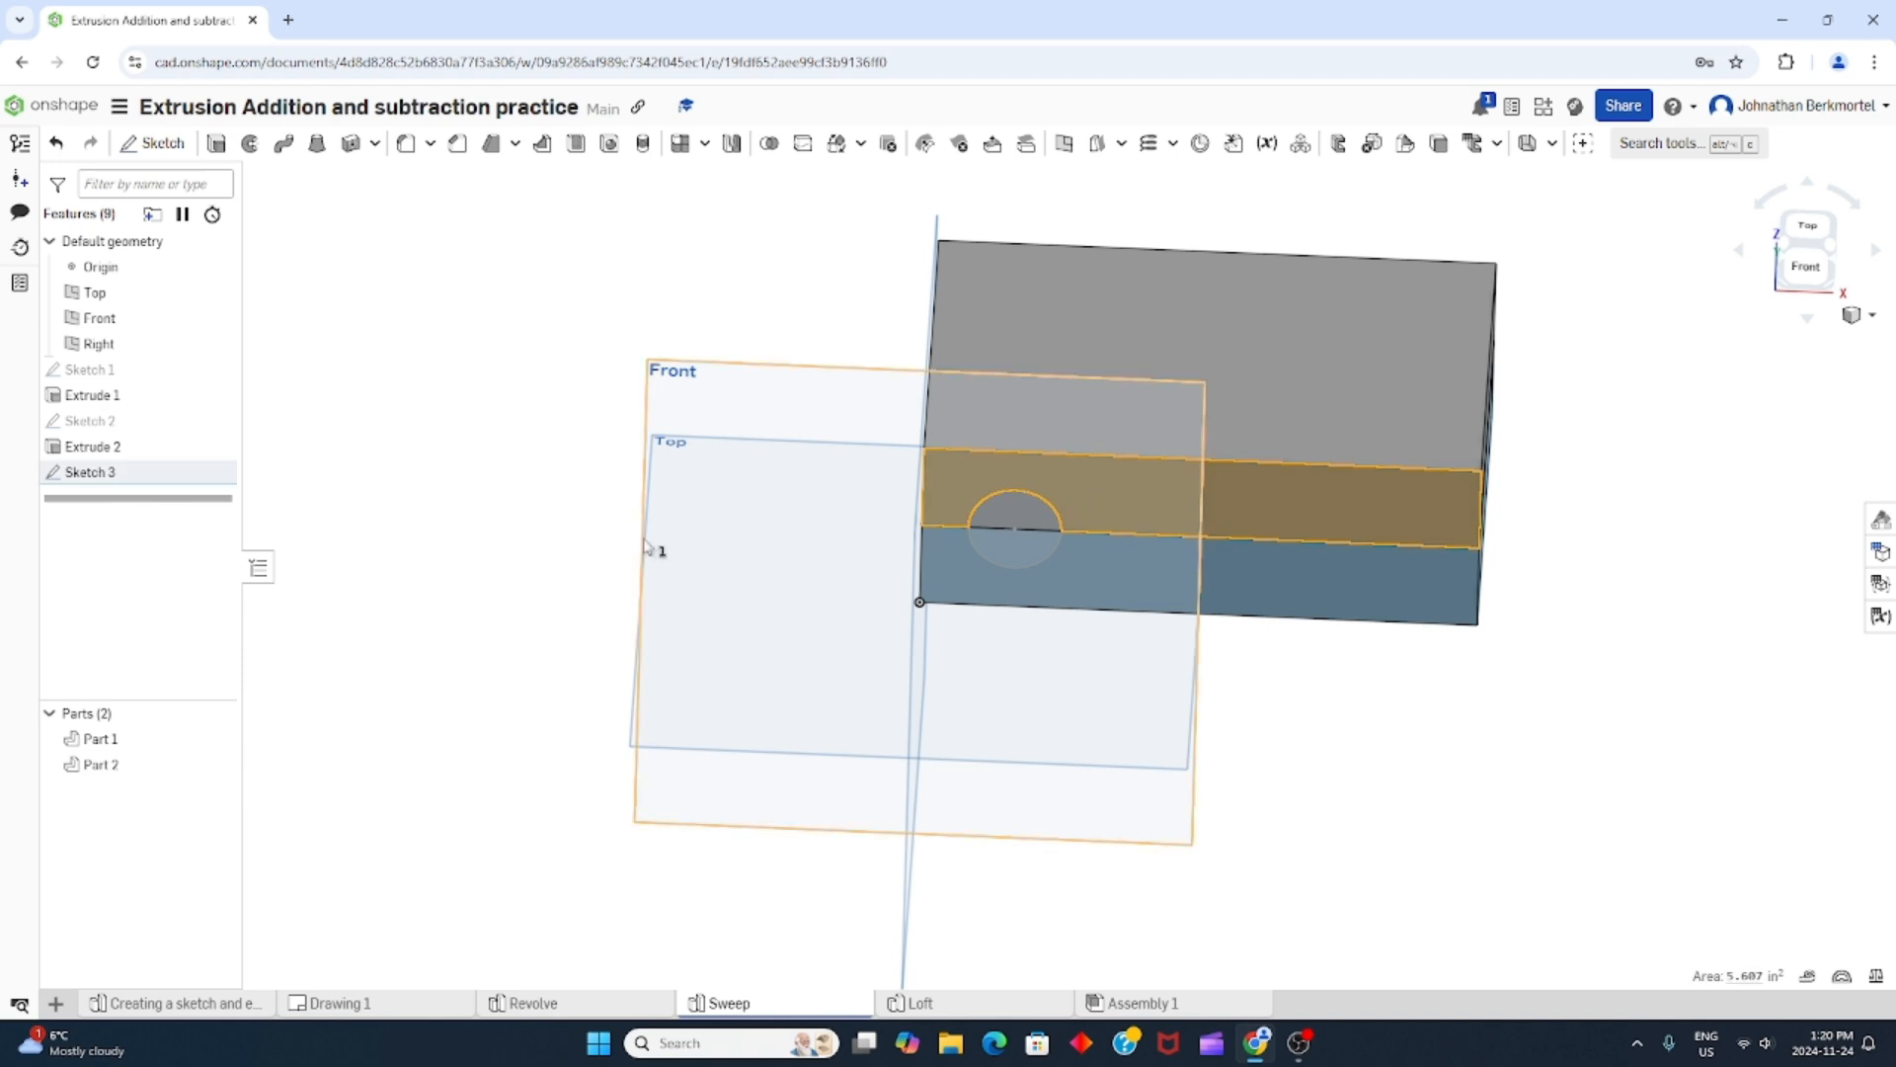
pyautogui.click(427, 527)
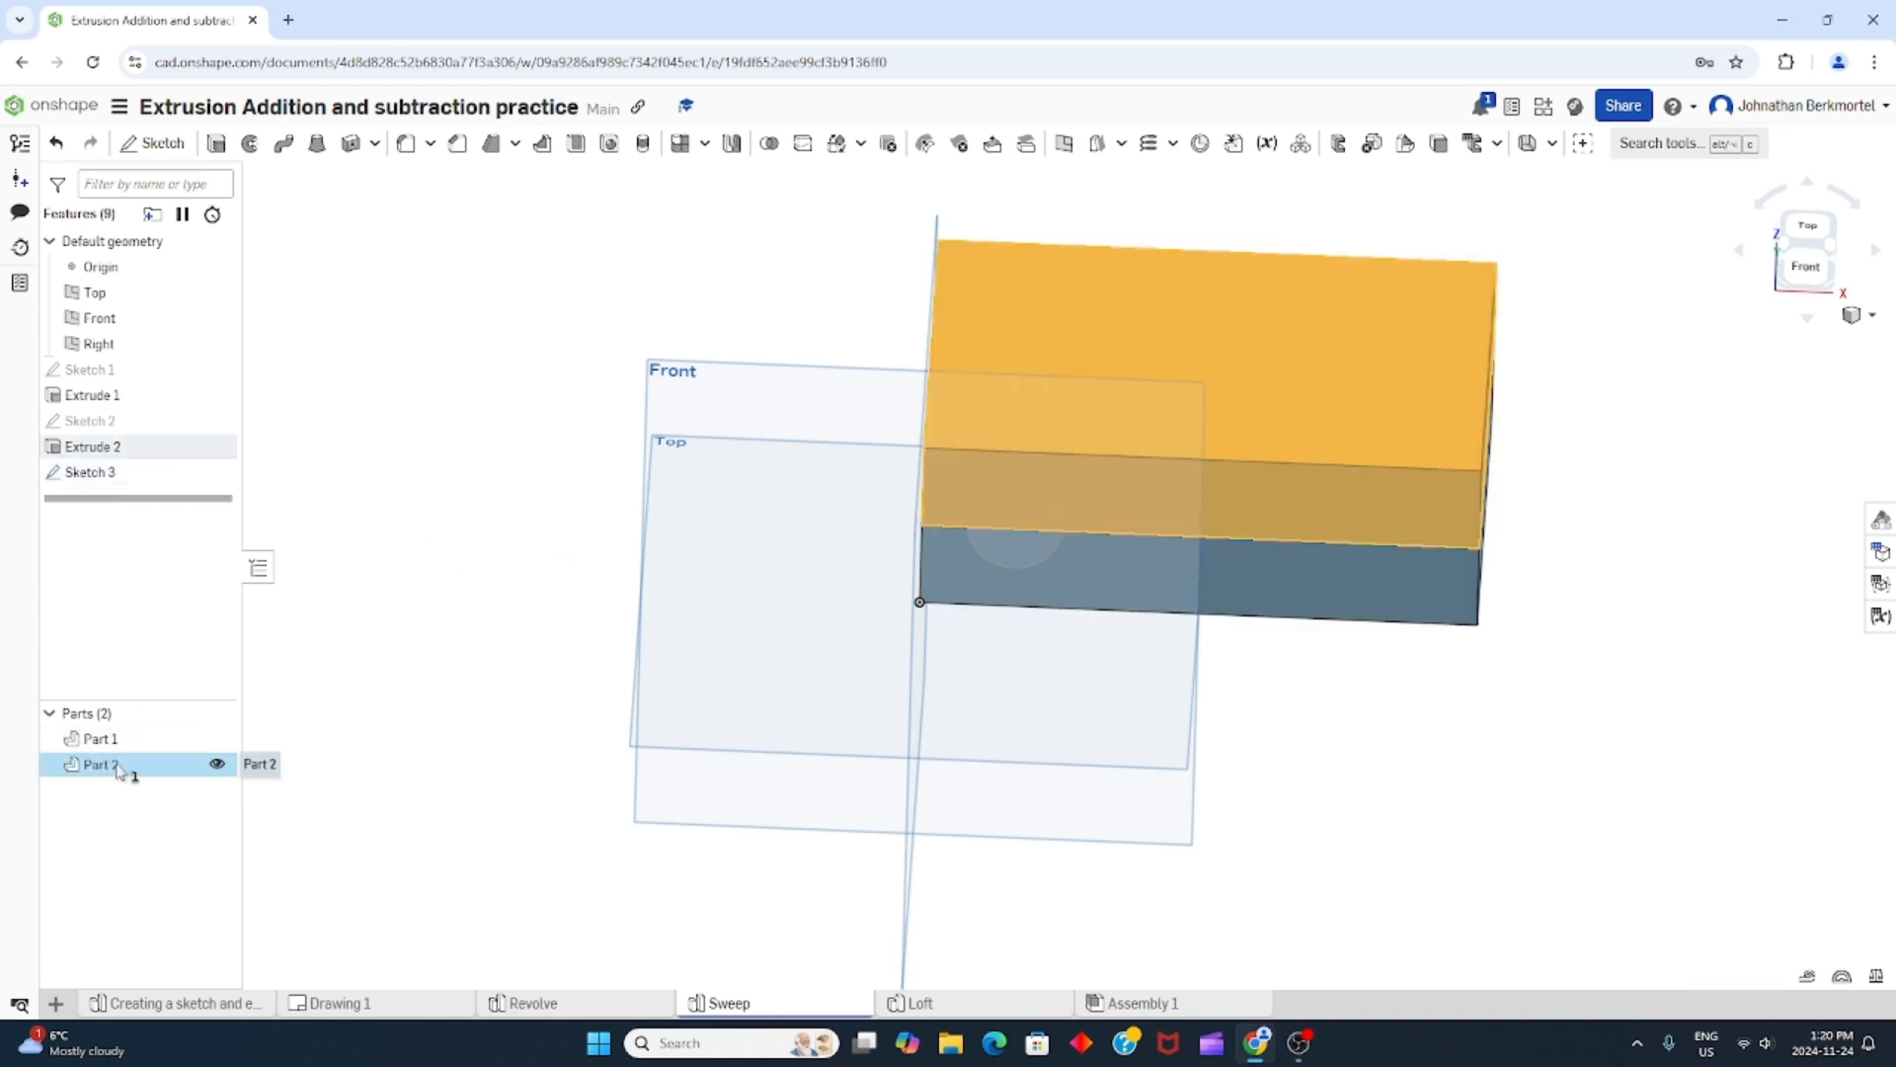
pyautogui.rightClick(120, 769)
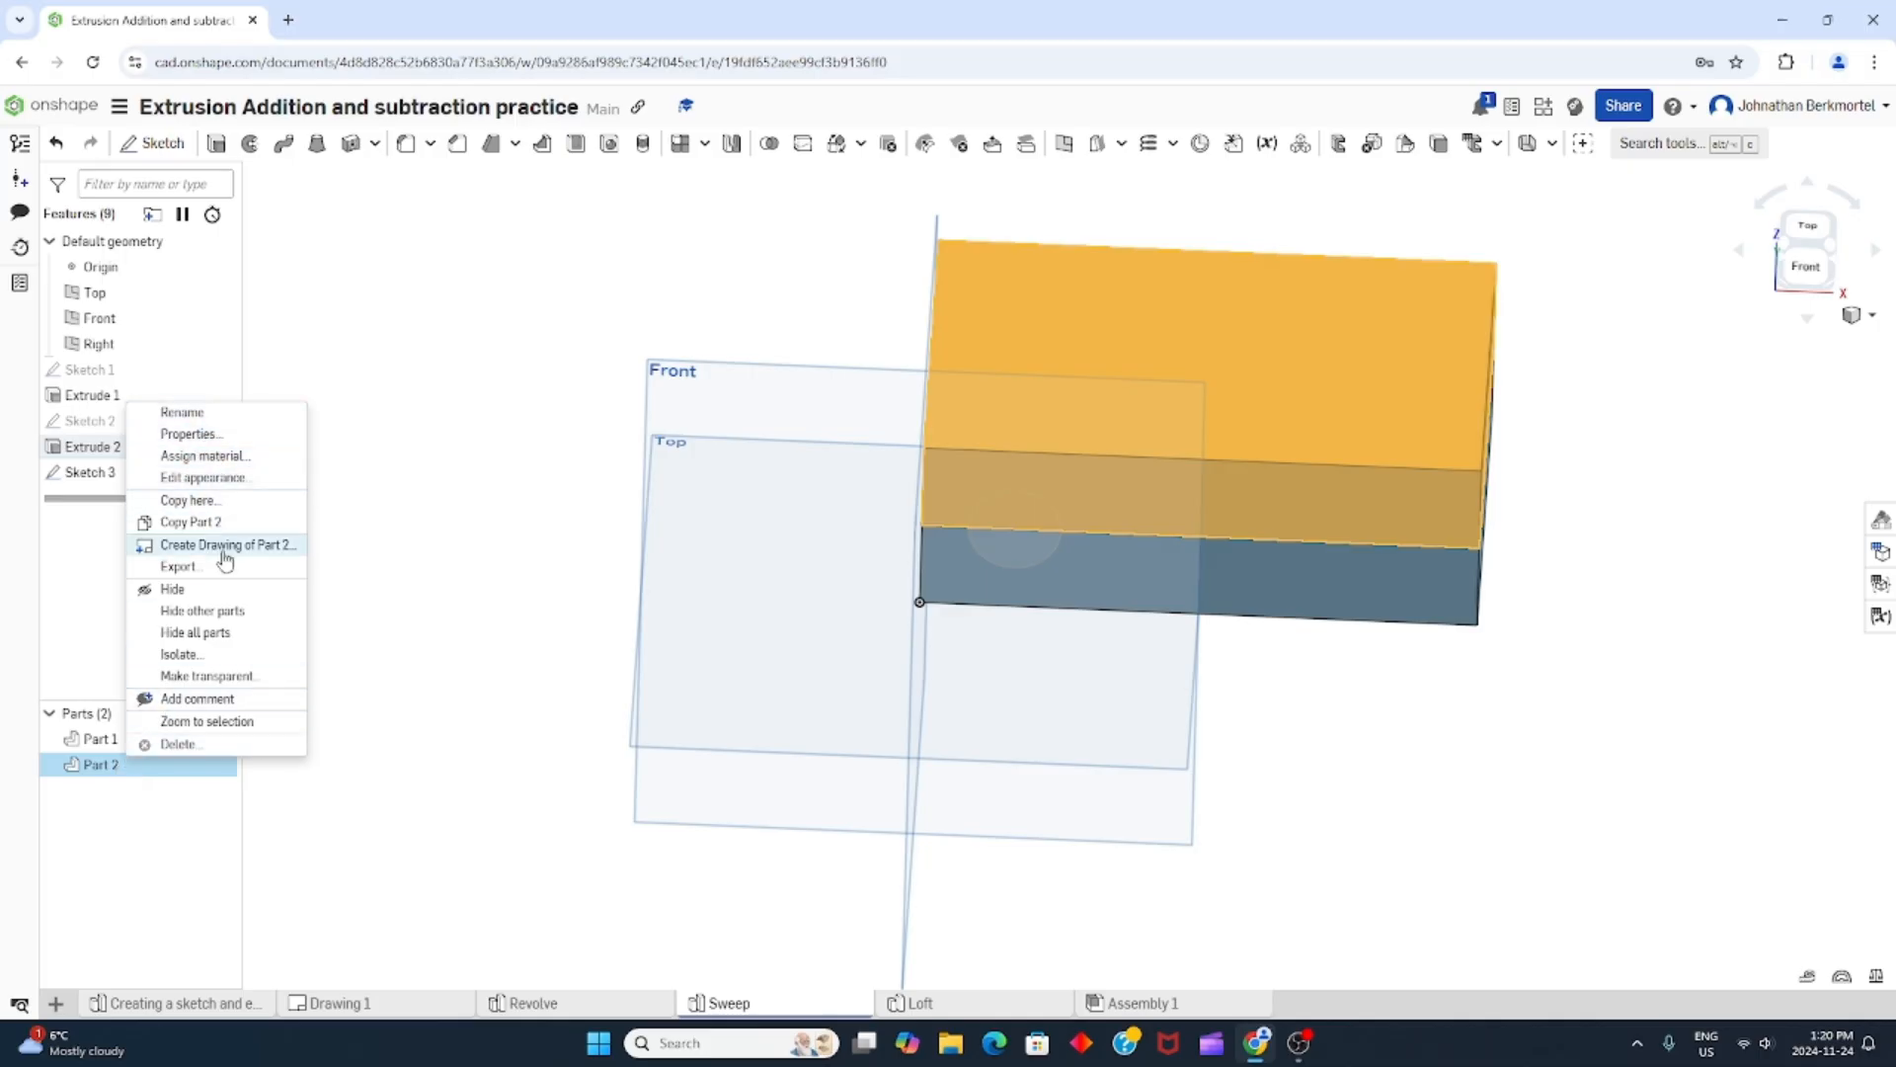
pyautogui.click(217, 591)
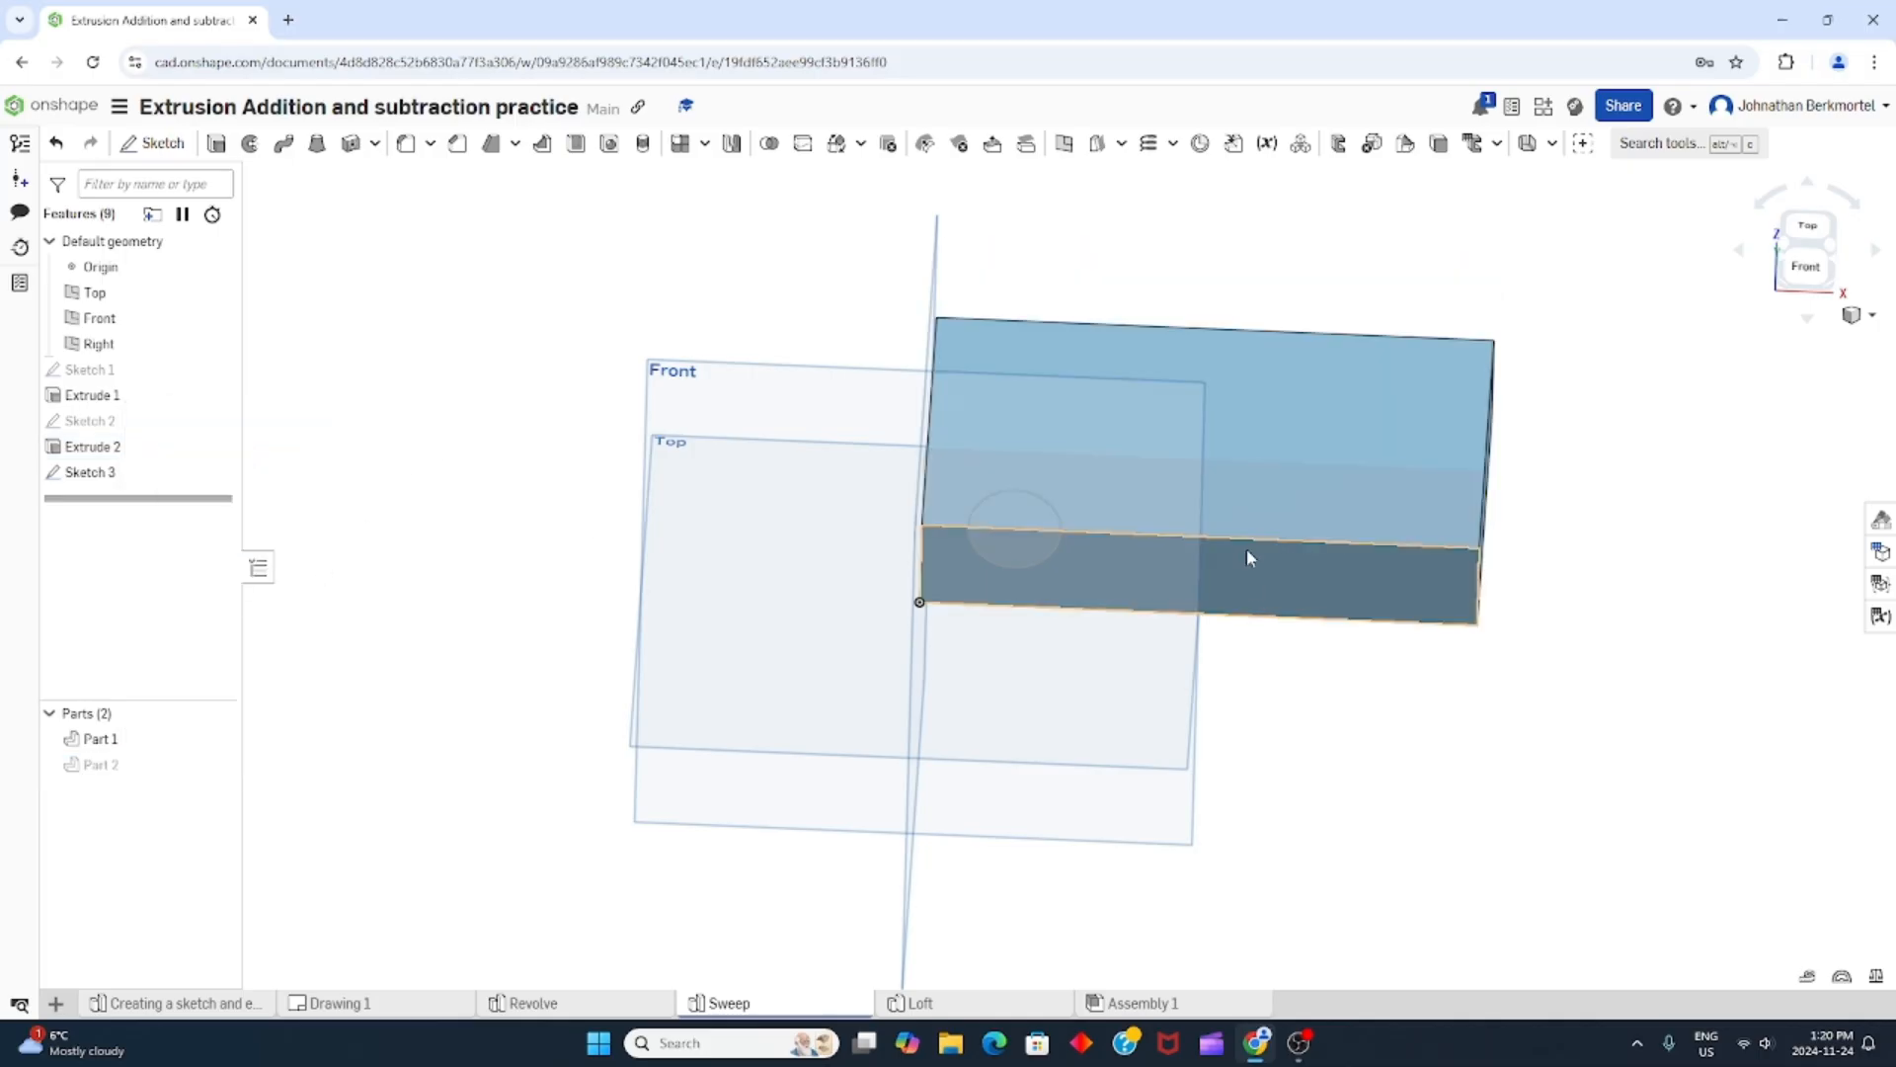
# Start a new sketch on the top face of the lower block, Part 1.
pyautogui.click(1821, 233)
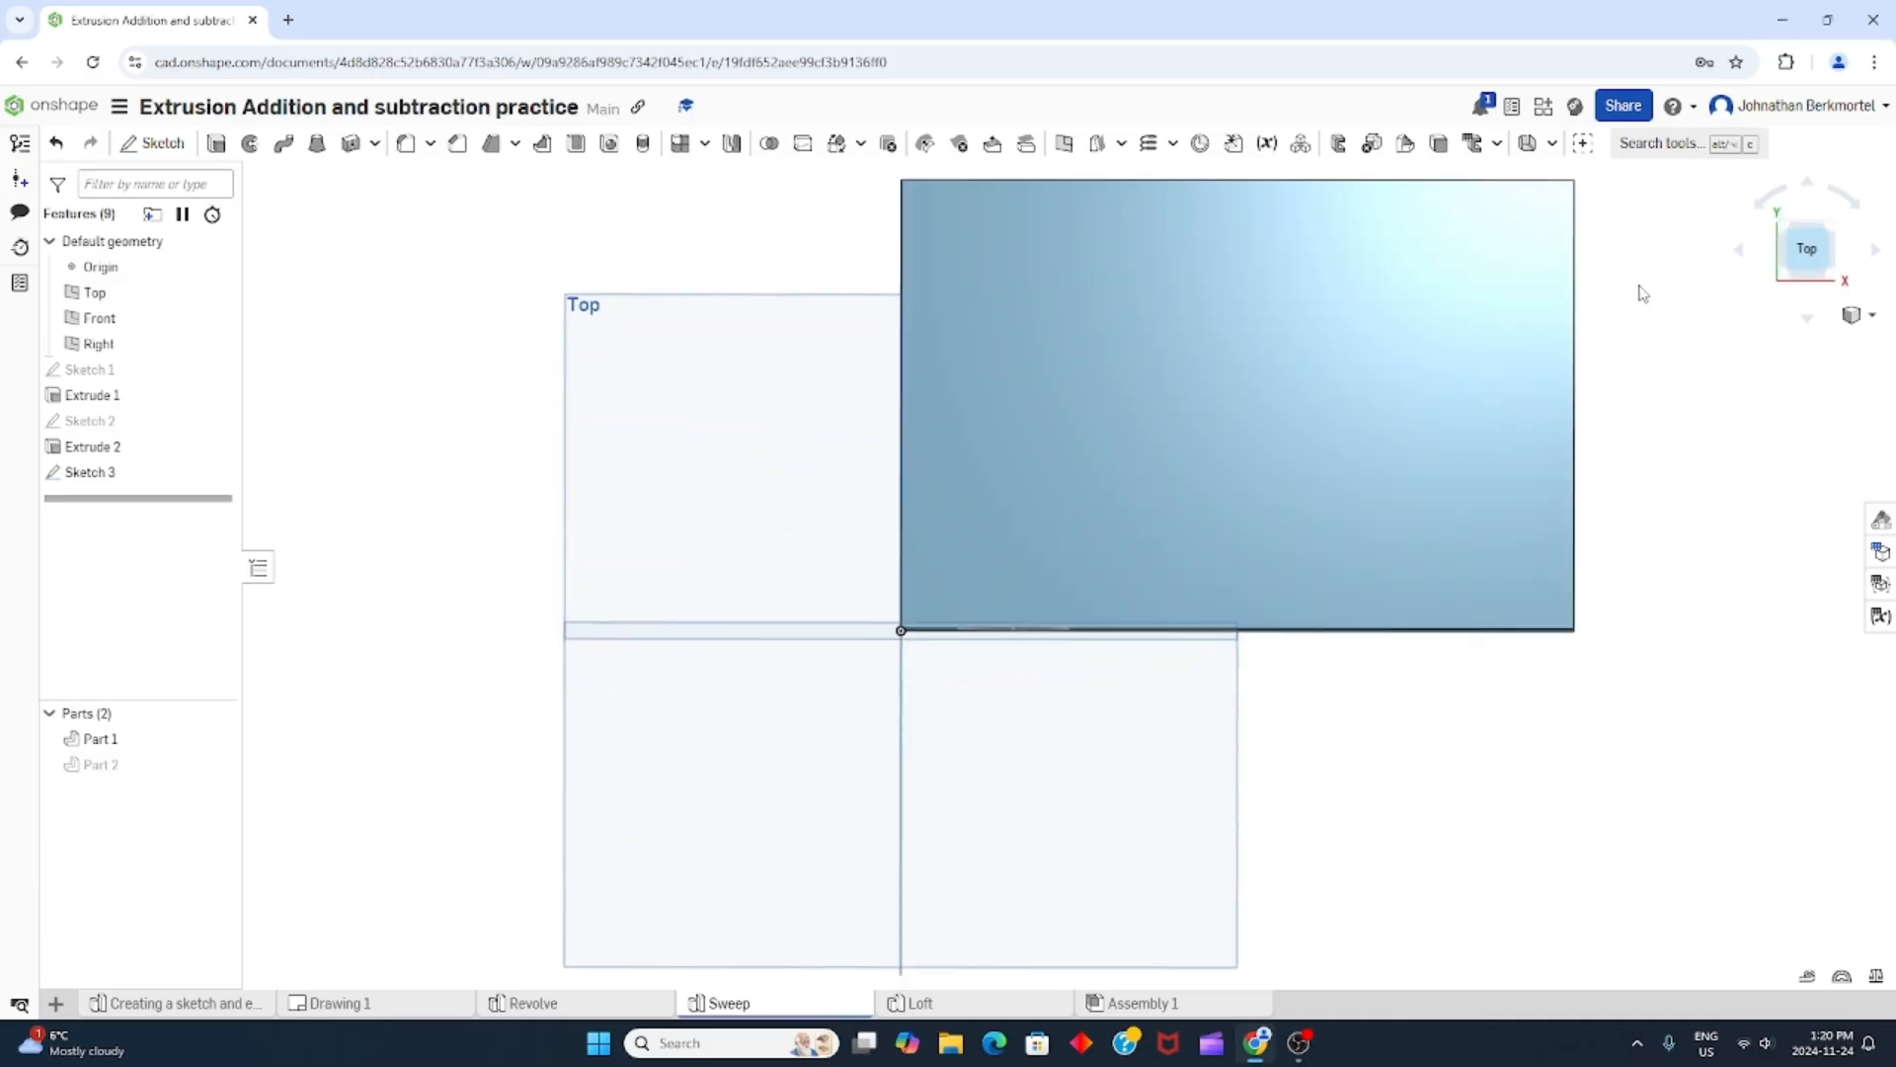
pyautogui.rightClick(95, 768)
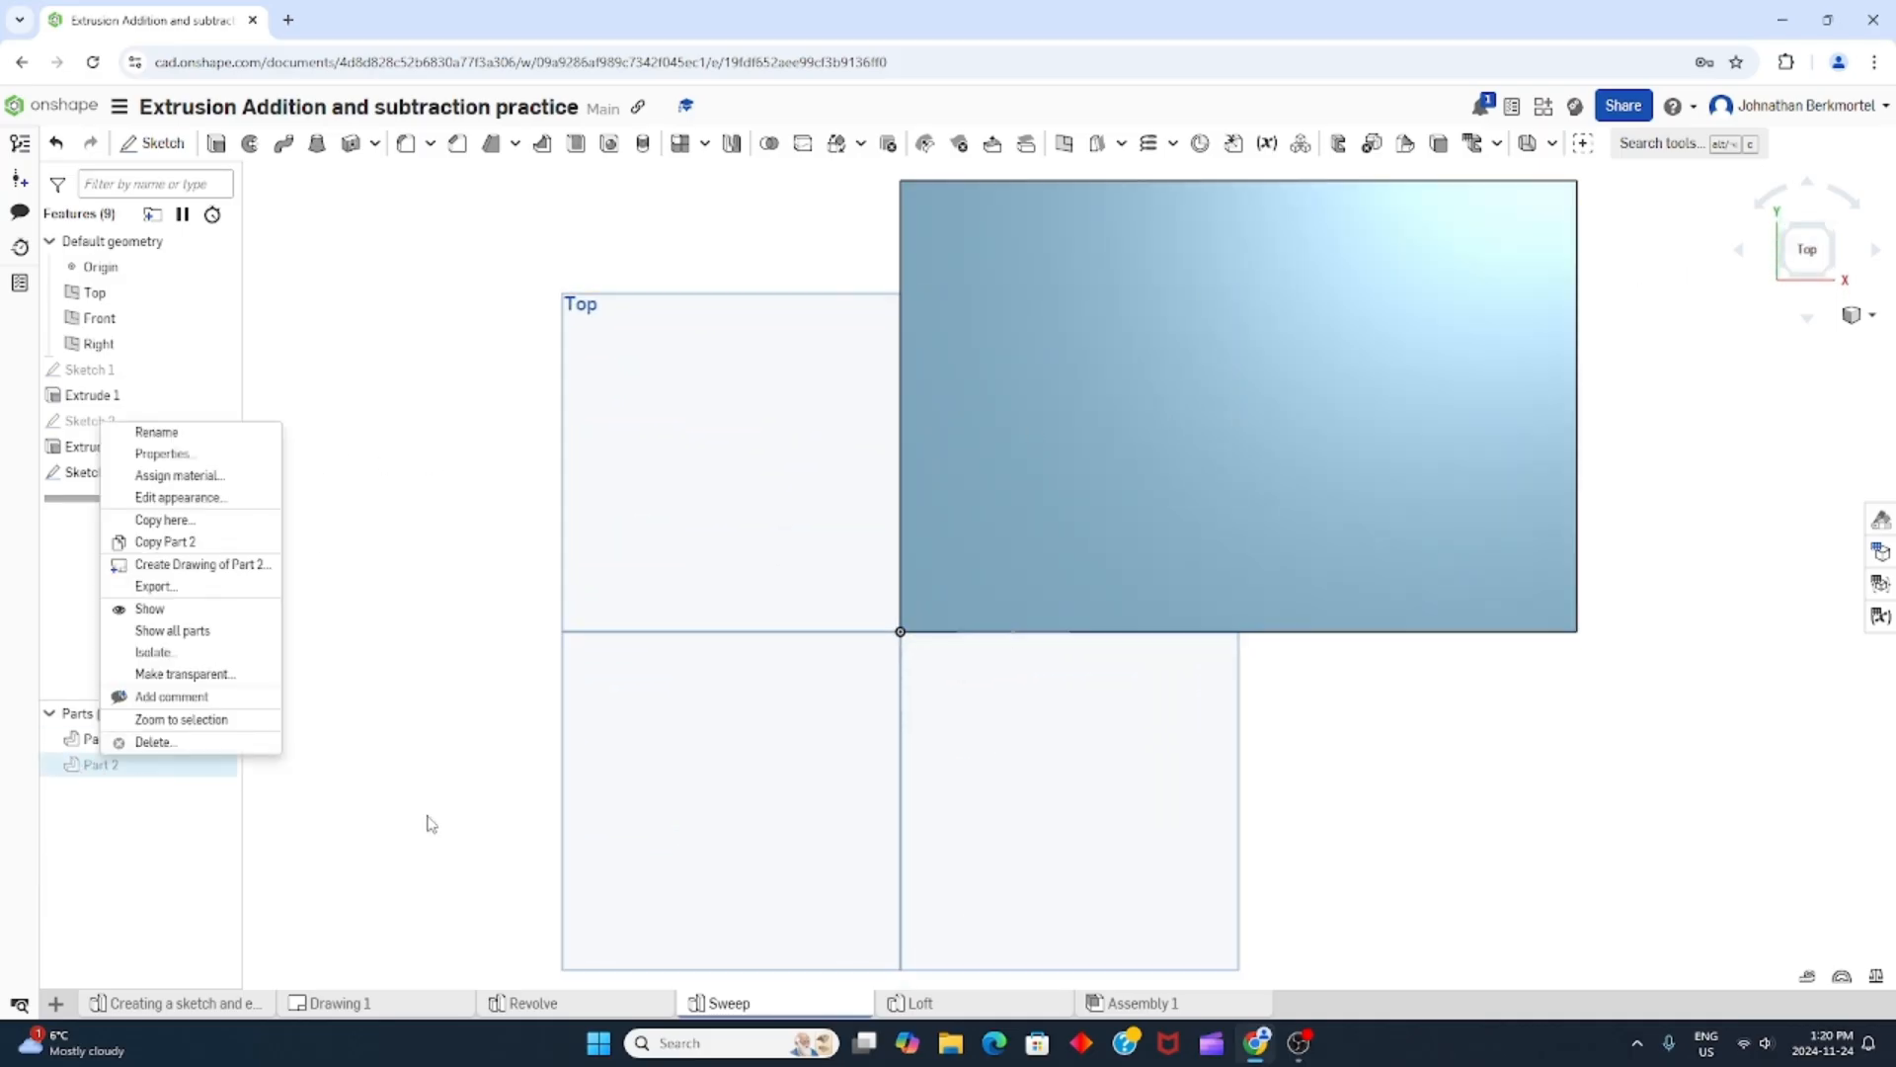
pyautogui.click(372, 825)
pyautogui.click(216, 765)
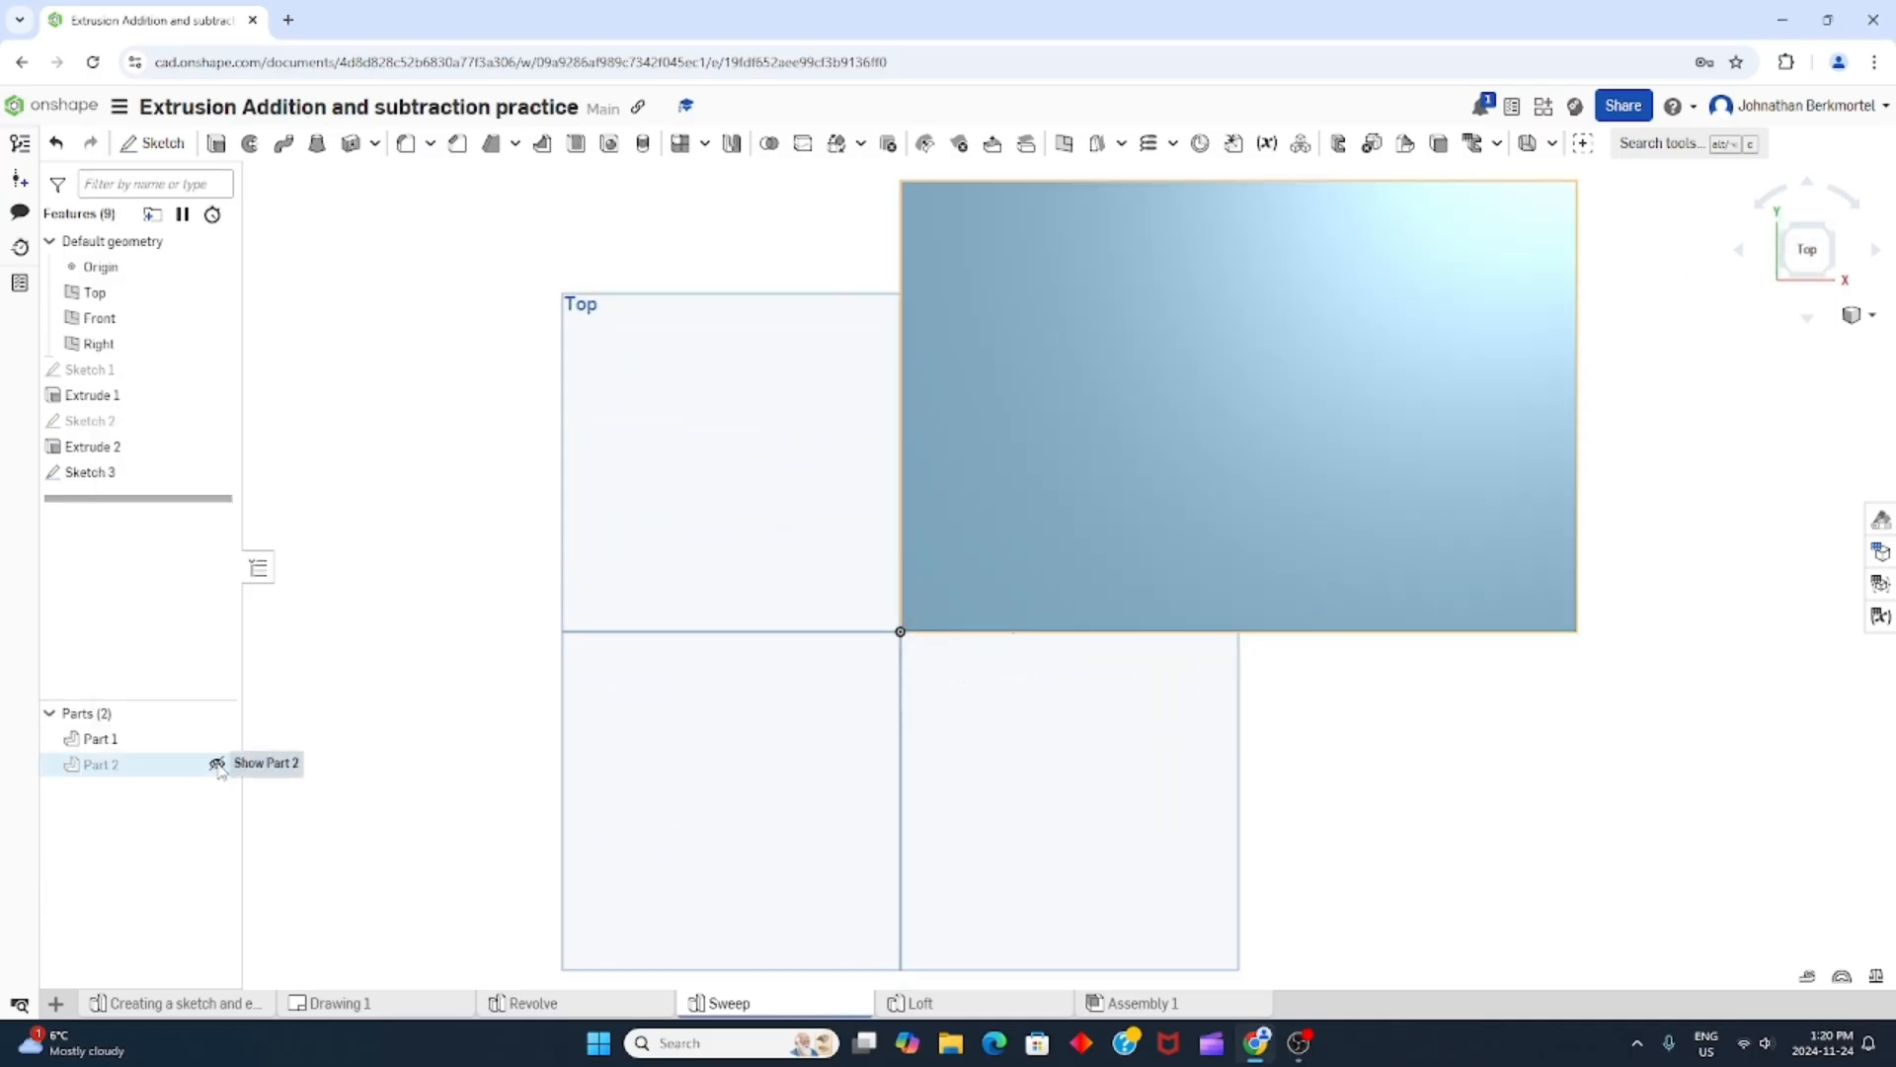
pyautogui.click(217, 765)
pyautogui.click(1146, 464)
pyautogui.rightClick(1143, 460)
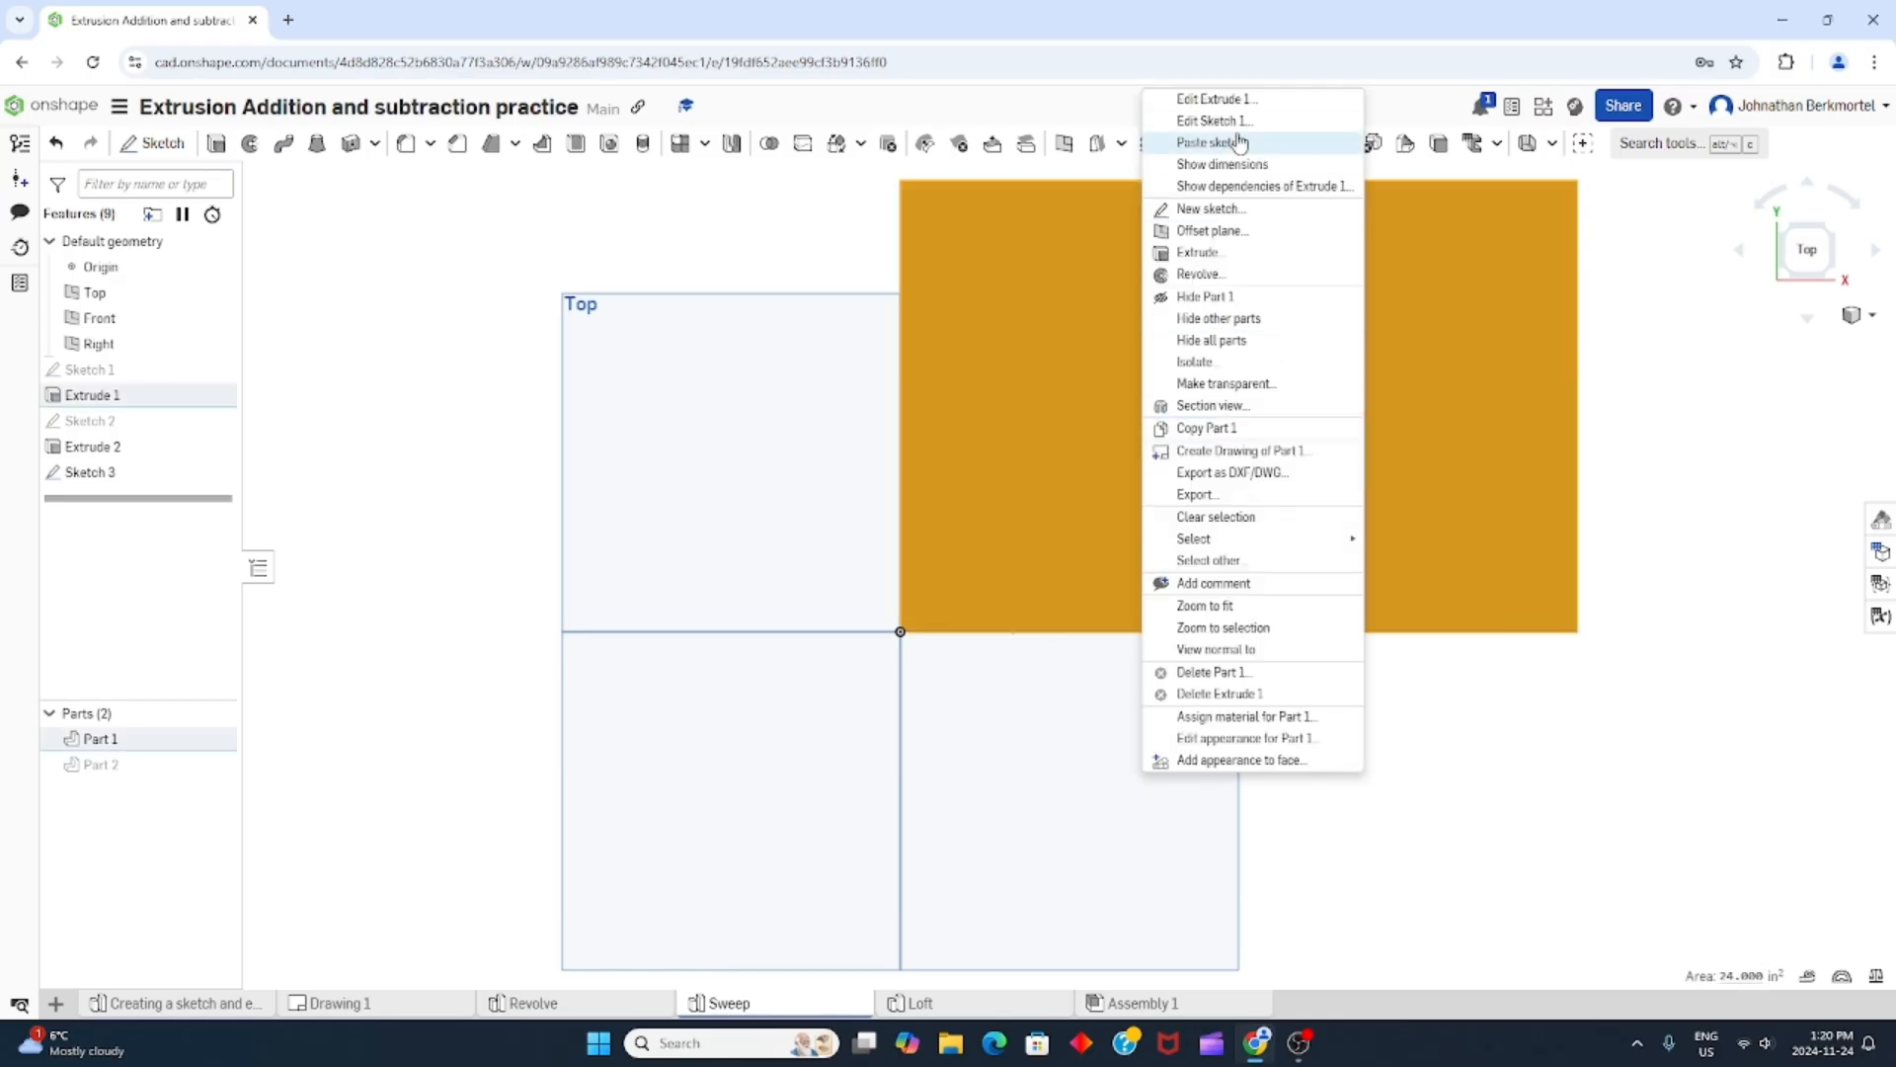
pyautogui.click(1237, 207)
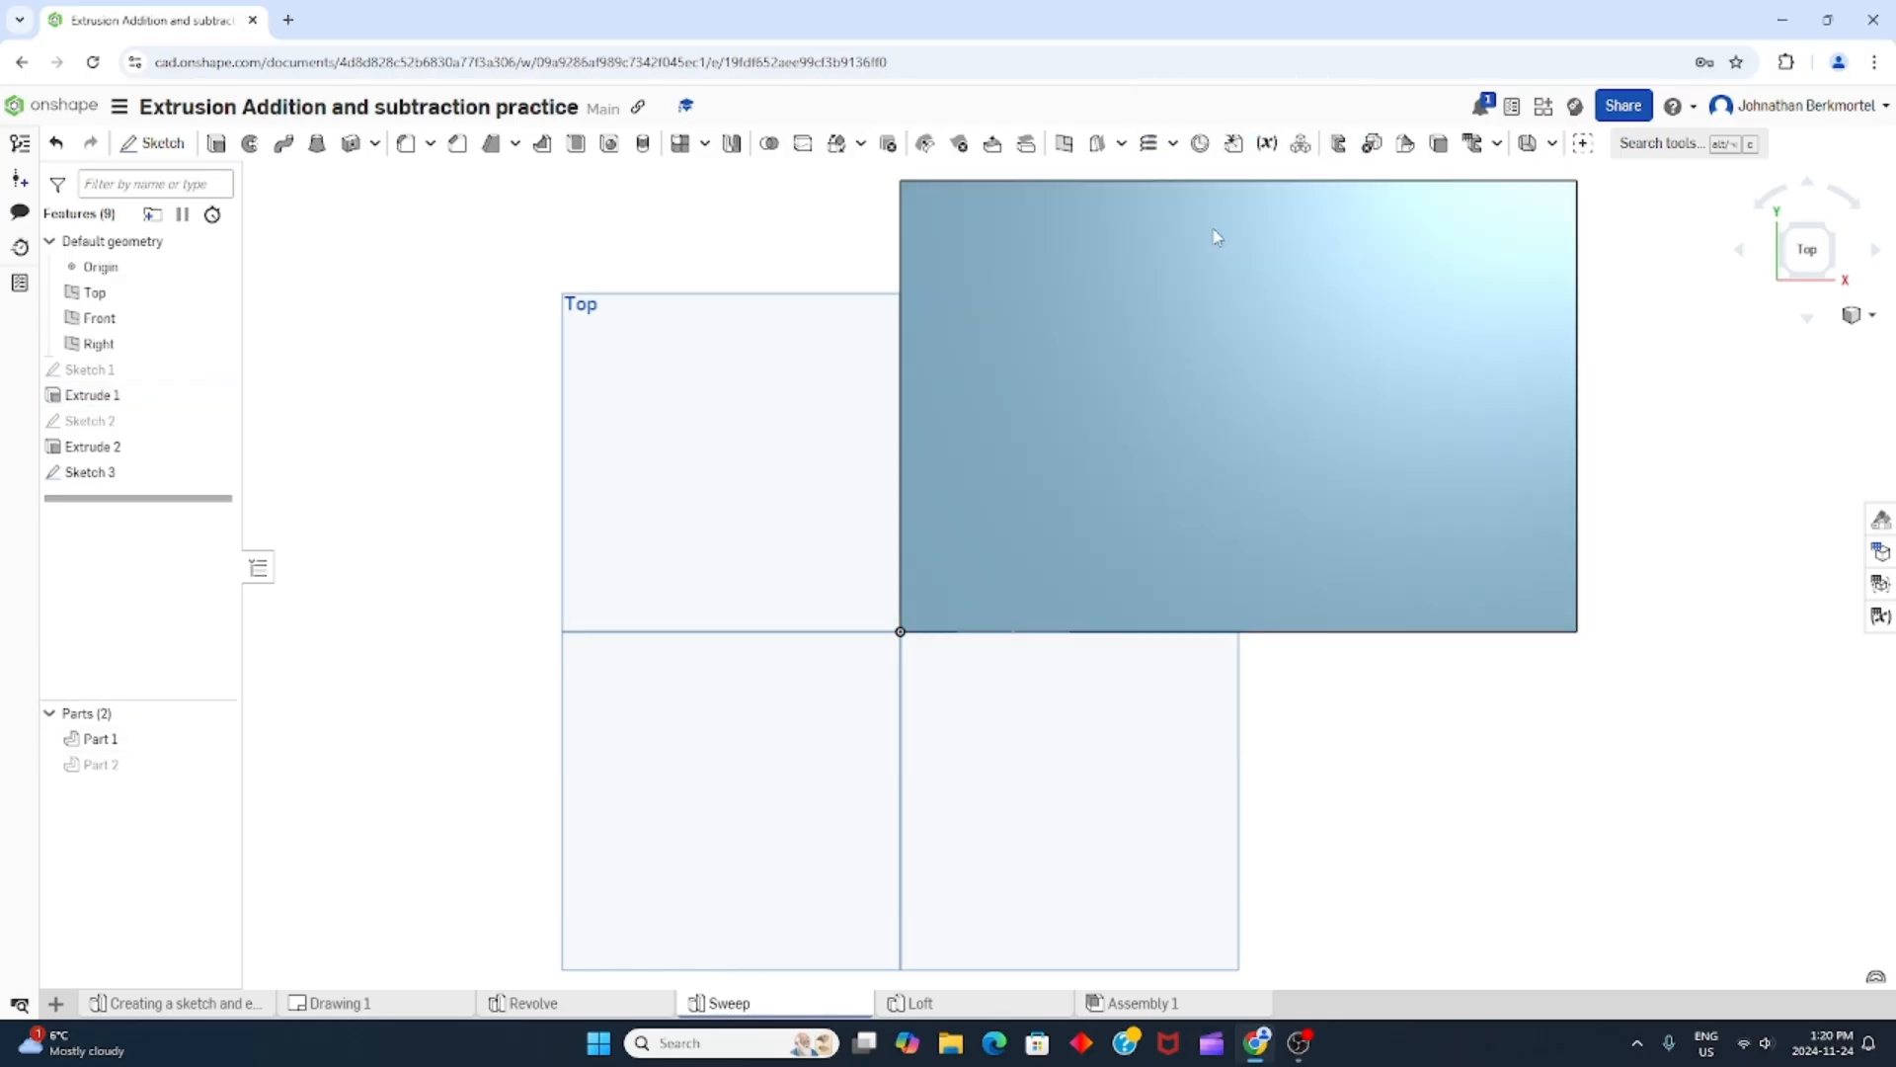
# Sketch a serpentine path of connected perpendicular lines from the circle's center, about 3.6 in deep at first, winding rightward and ending at the front edge.
pyautogui.moveTo(1253, 453); pyautogui.dragTo(1254, 317, button='right')
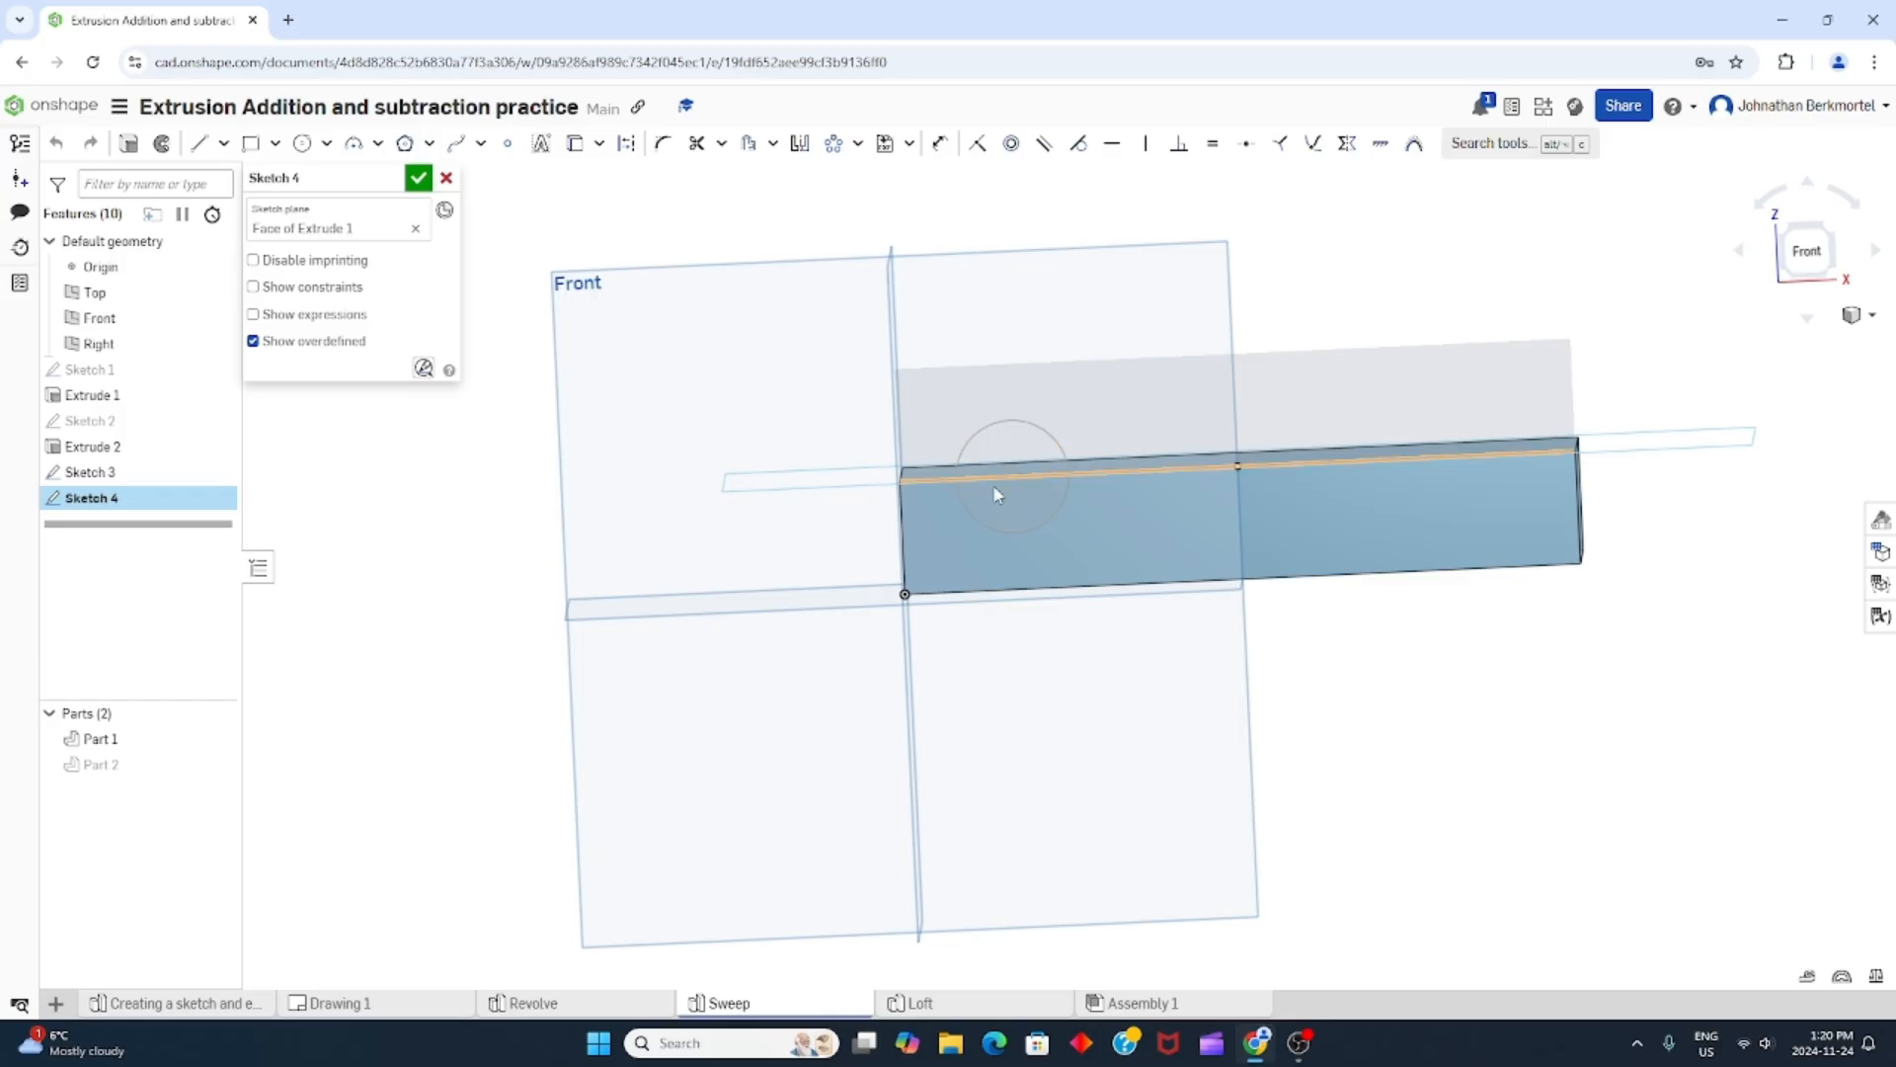
pyautogui.moveTo(1093, 486); pyautogui.dragTo(1180, 554, button='right')
pyautogui.scroll(3, 1229, 351)
pyautogui.scroll(-10, 1235, 352)
pyautogui.scroll(1, 1321, 195)
pyautogui.scroll(4, 1321, 196)
pyautogui.moveTo(1197, 385); pyautogui.dragTo(1138, 354, button='right')
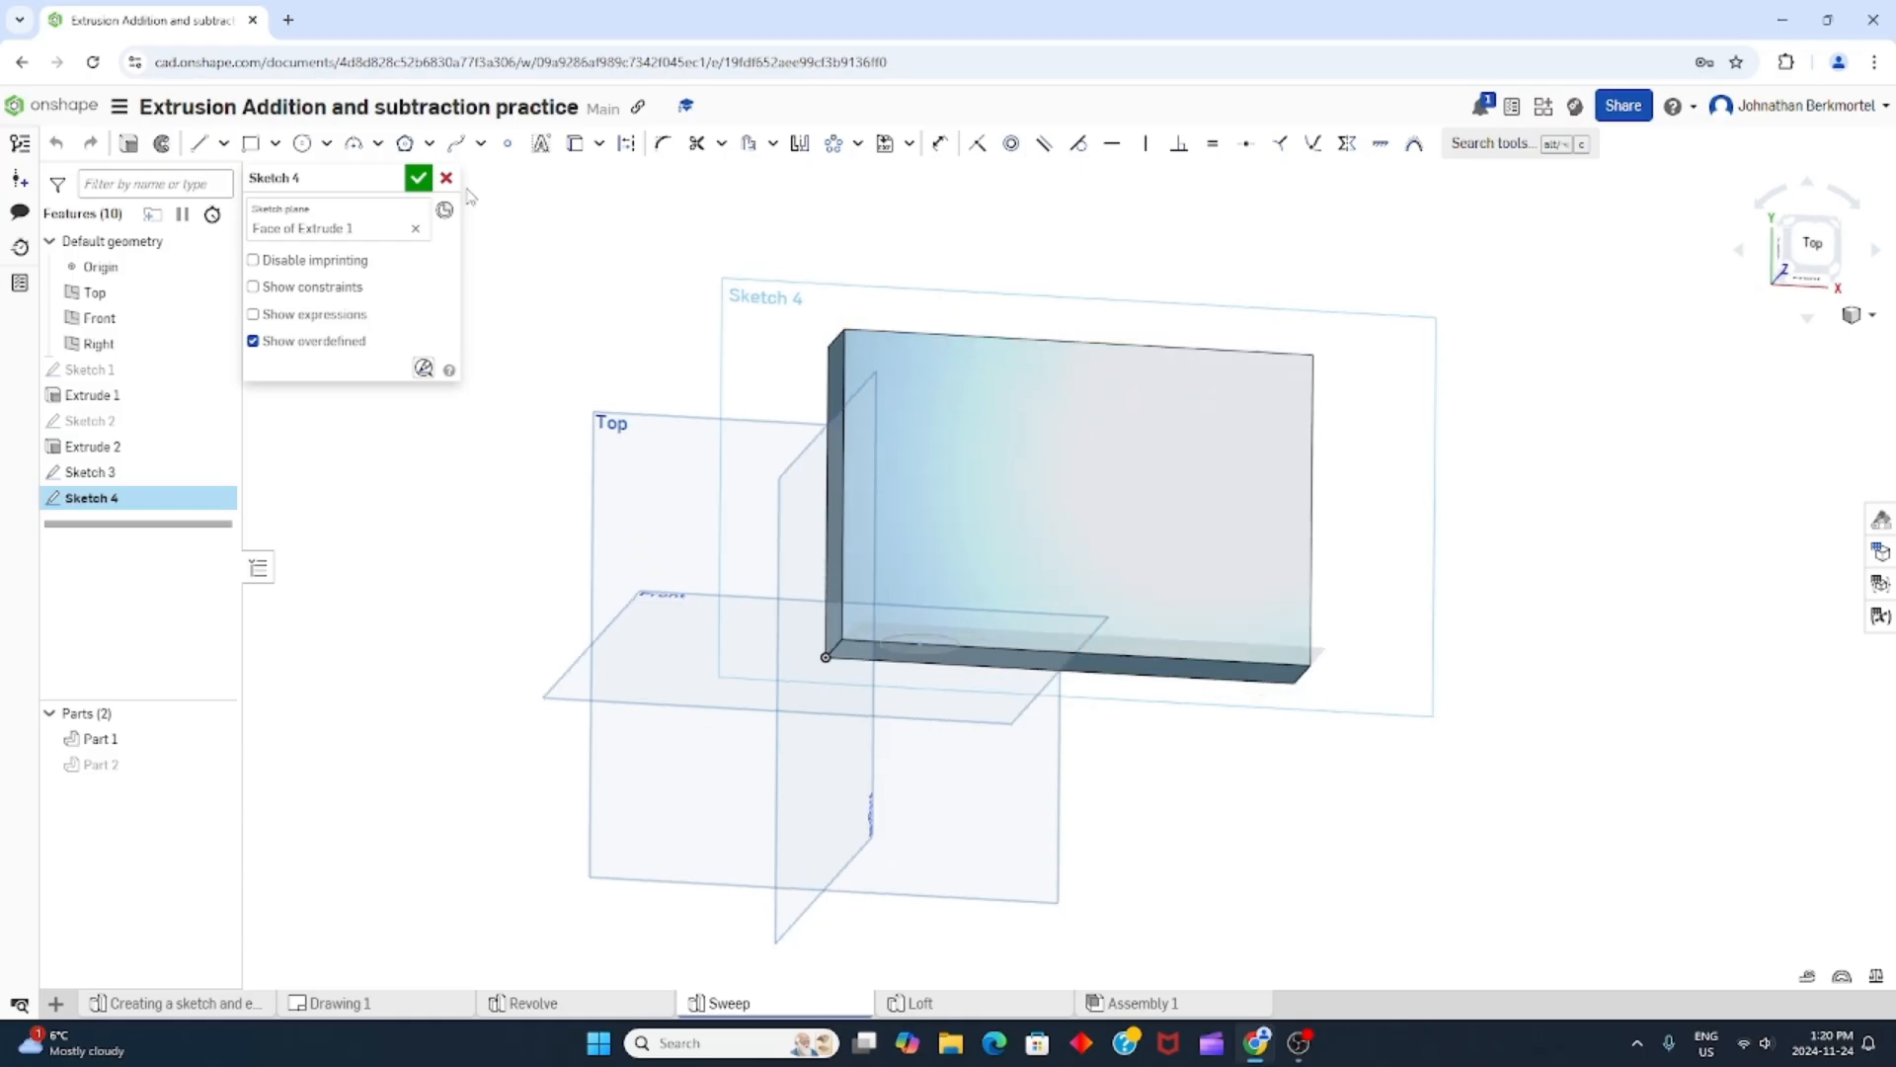
pyautogui.click(199, 143)
pyautogui.click(924, 367)
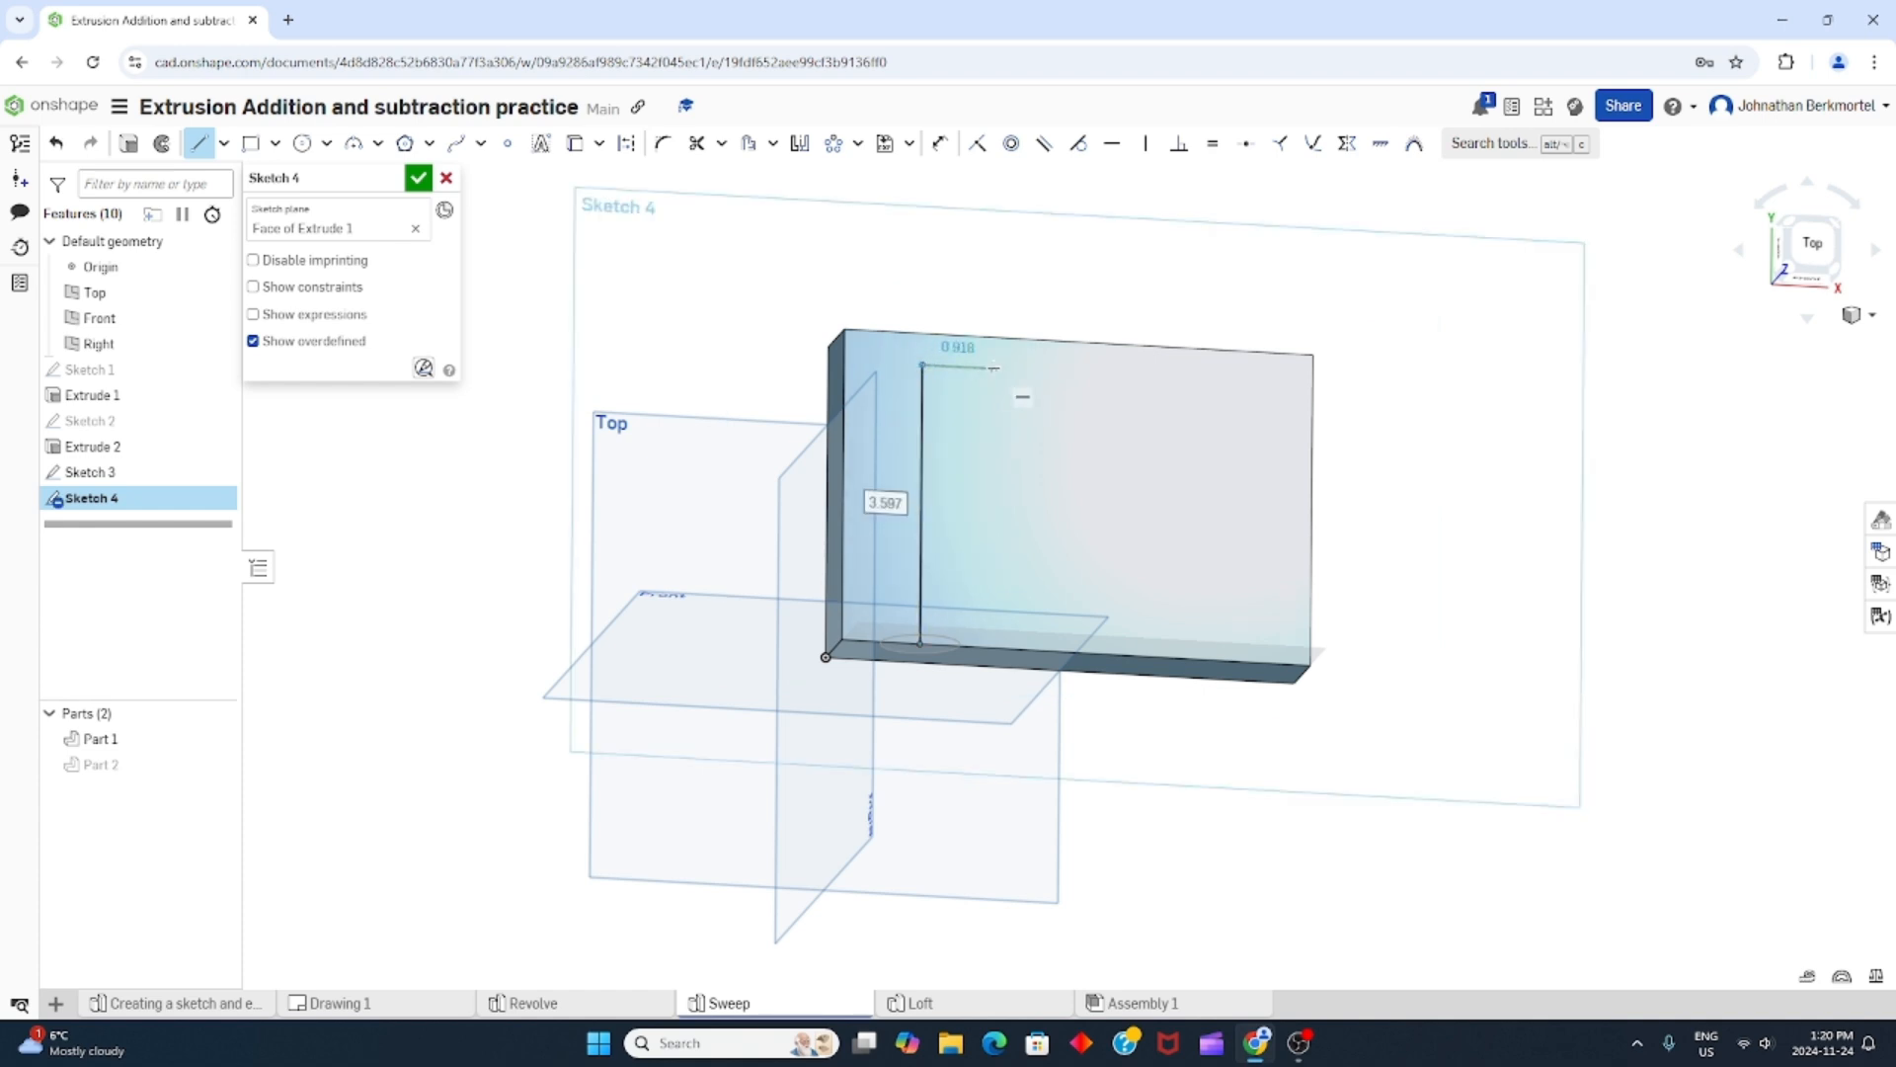
pyautogui.click(994, 368)
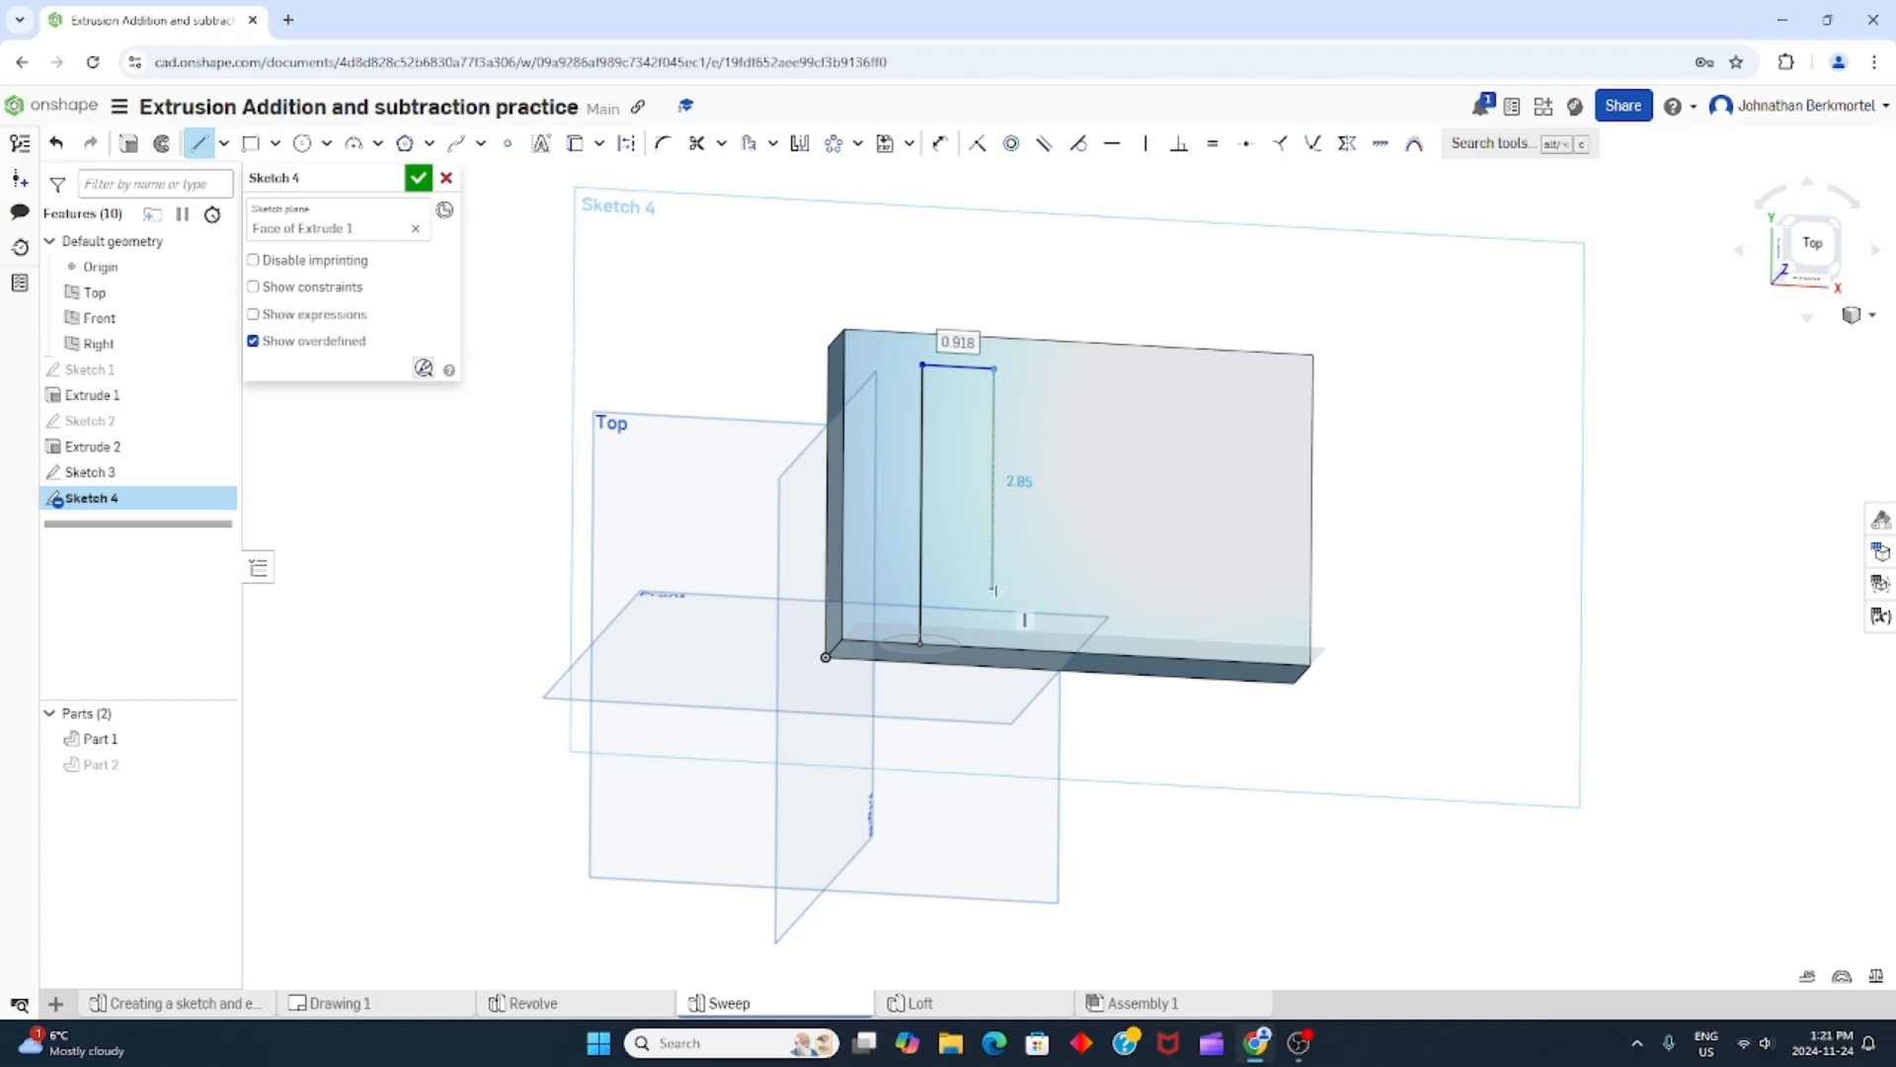
pyautogui.click(994, 590)
pyautogui.click(1089, 595)
pyautogui.click(1088, 374)
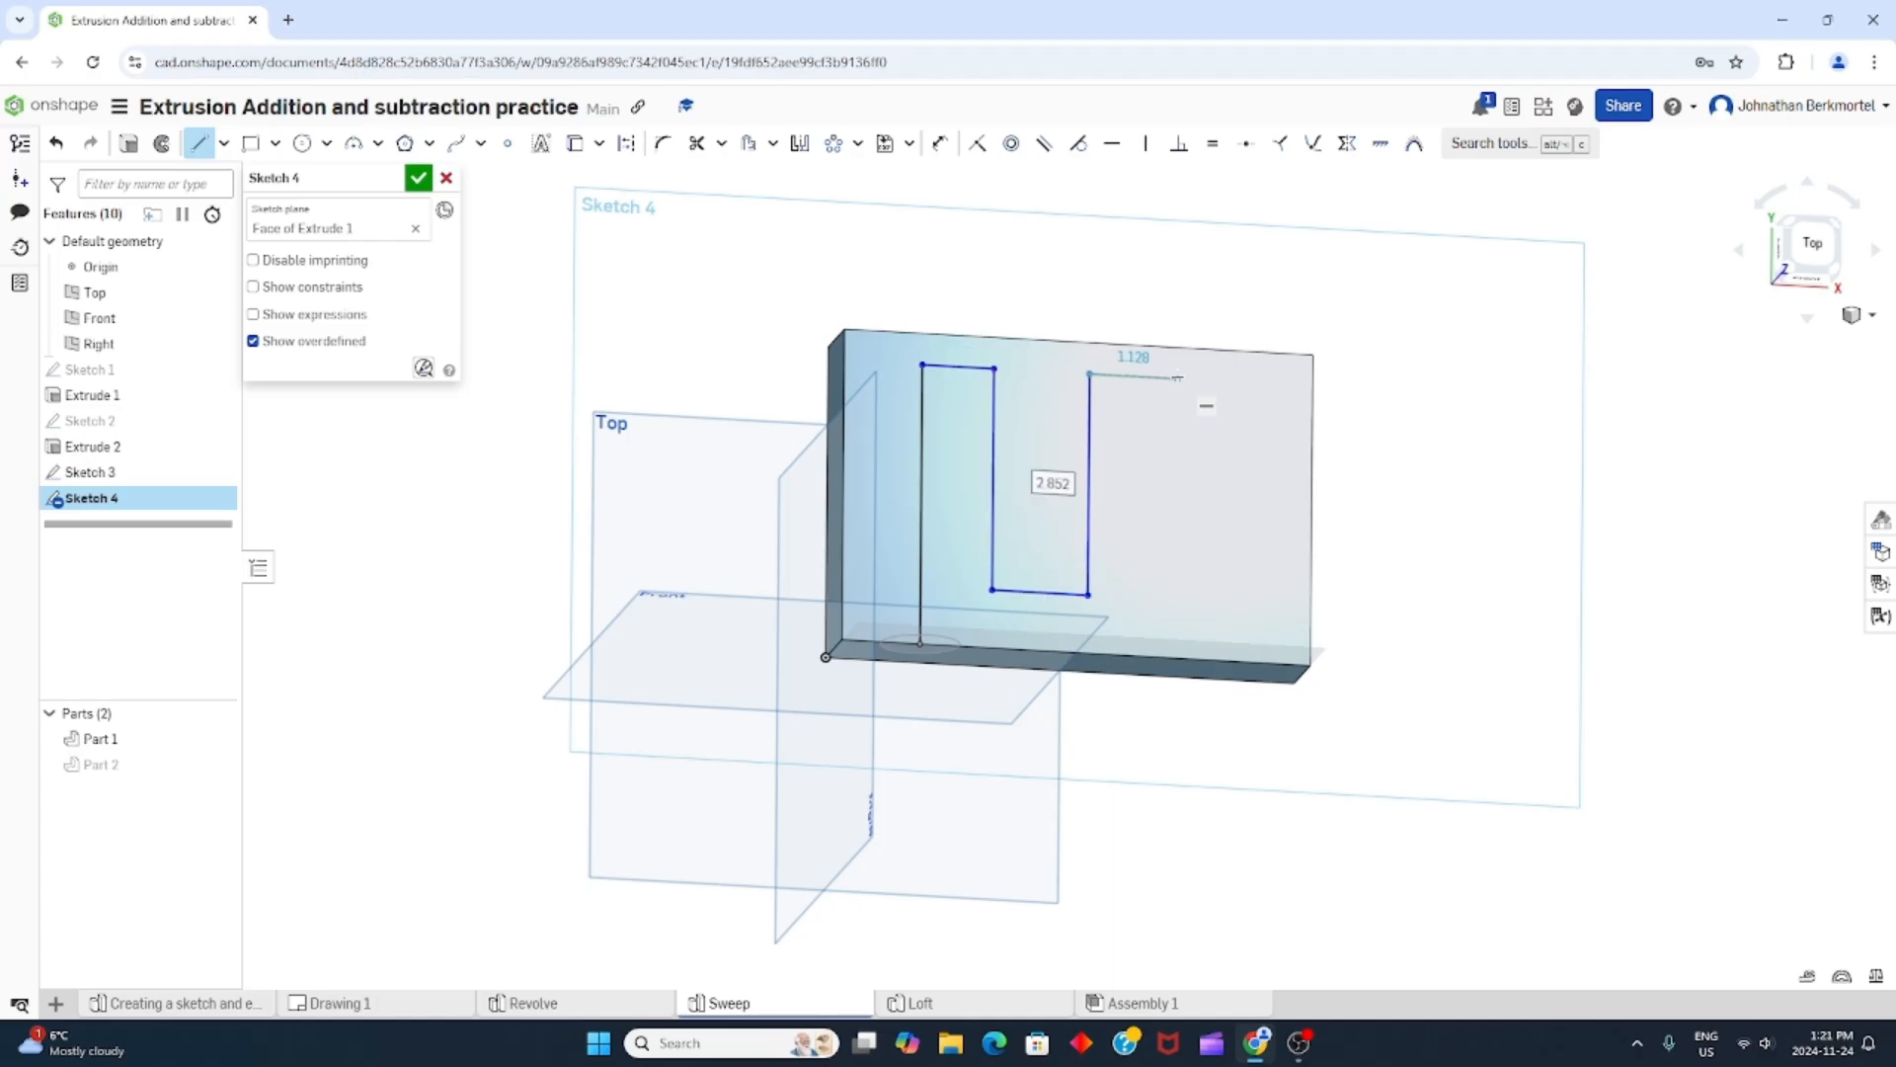
pyautogui.click(1171, 376)
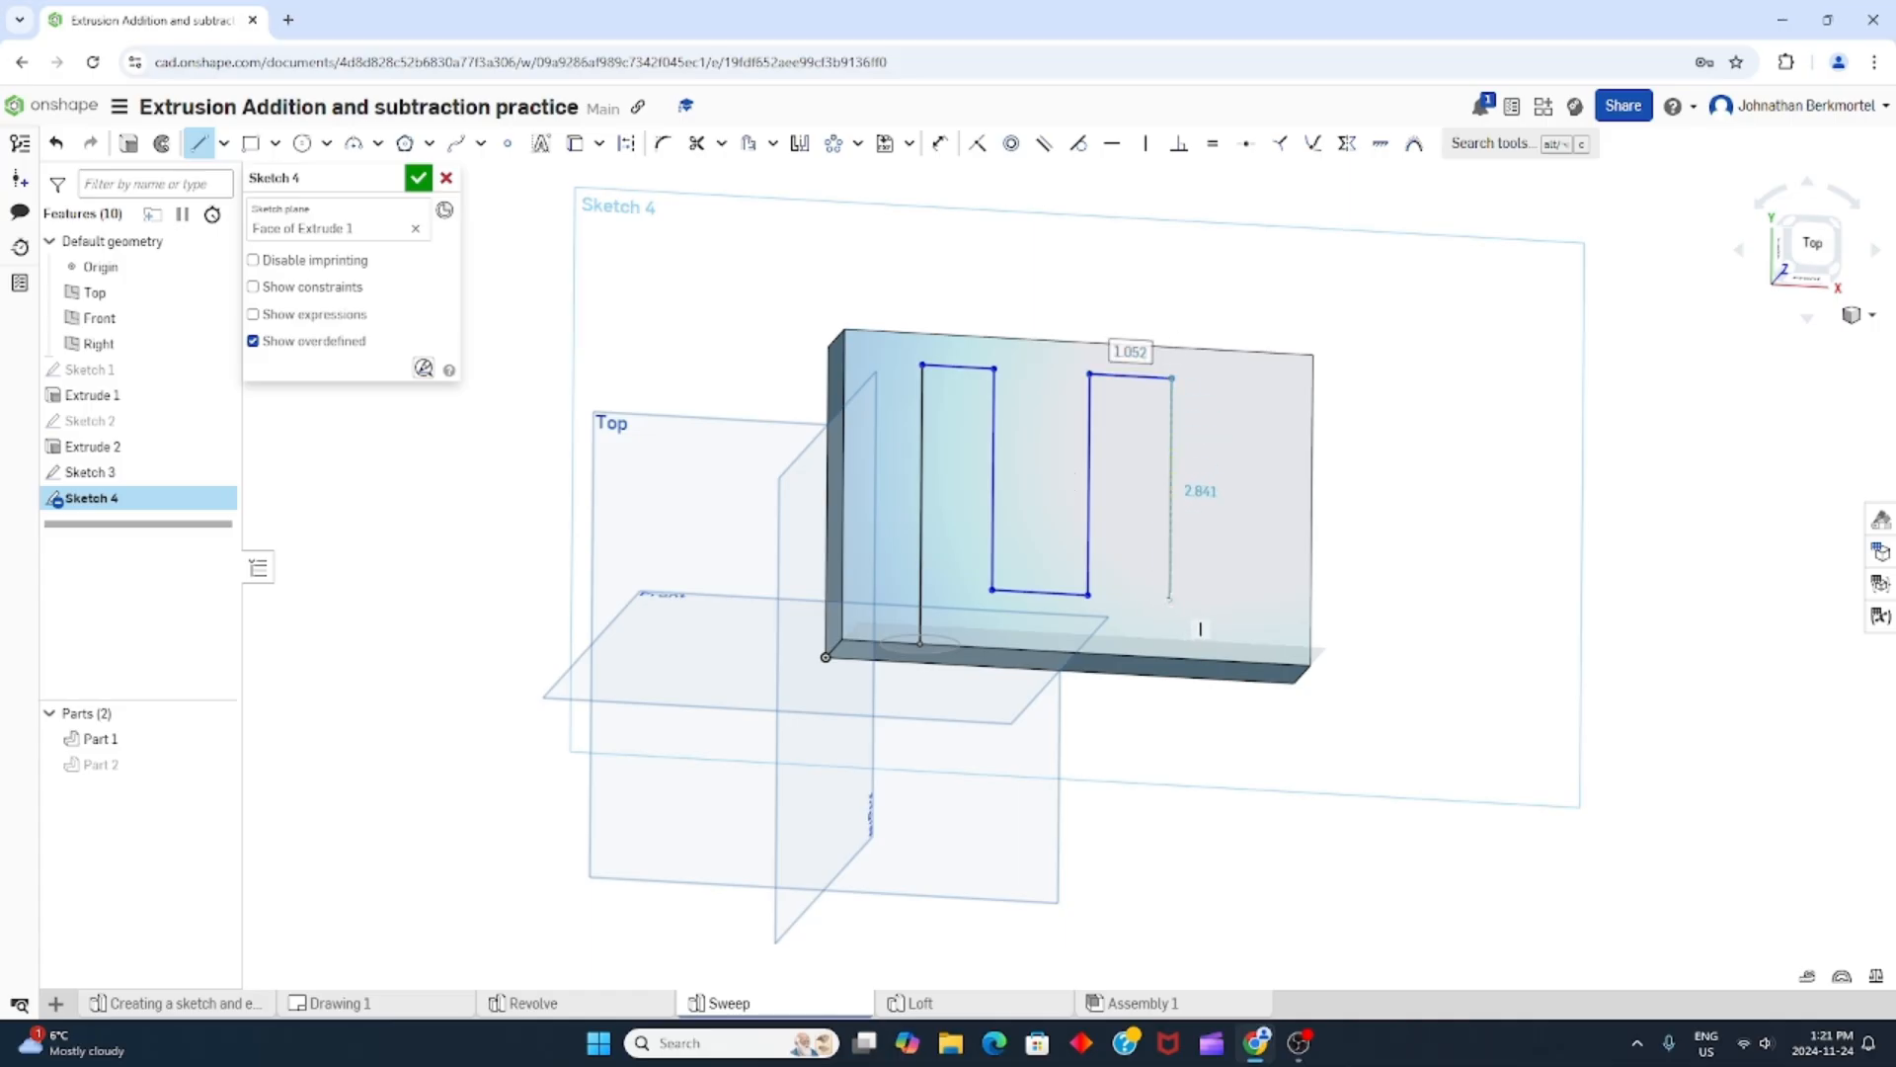
pyautogui.click(1170, 598)
pyautogui.click(1224, 600)
pyautogui.click(1226, 378)
pyautogui.click(1273, 381)
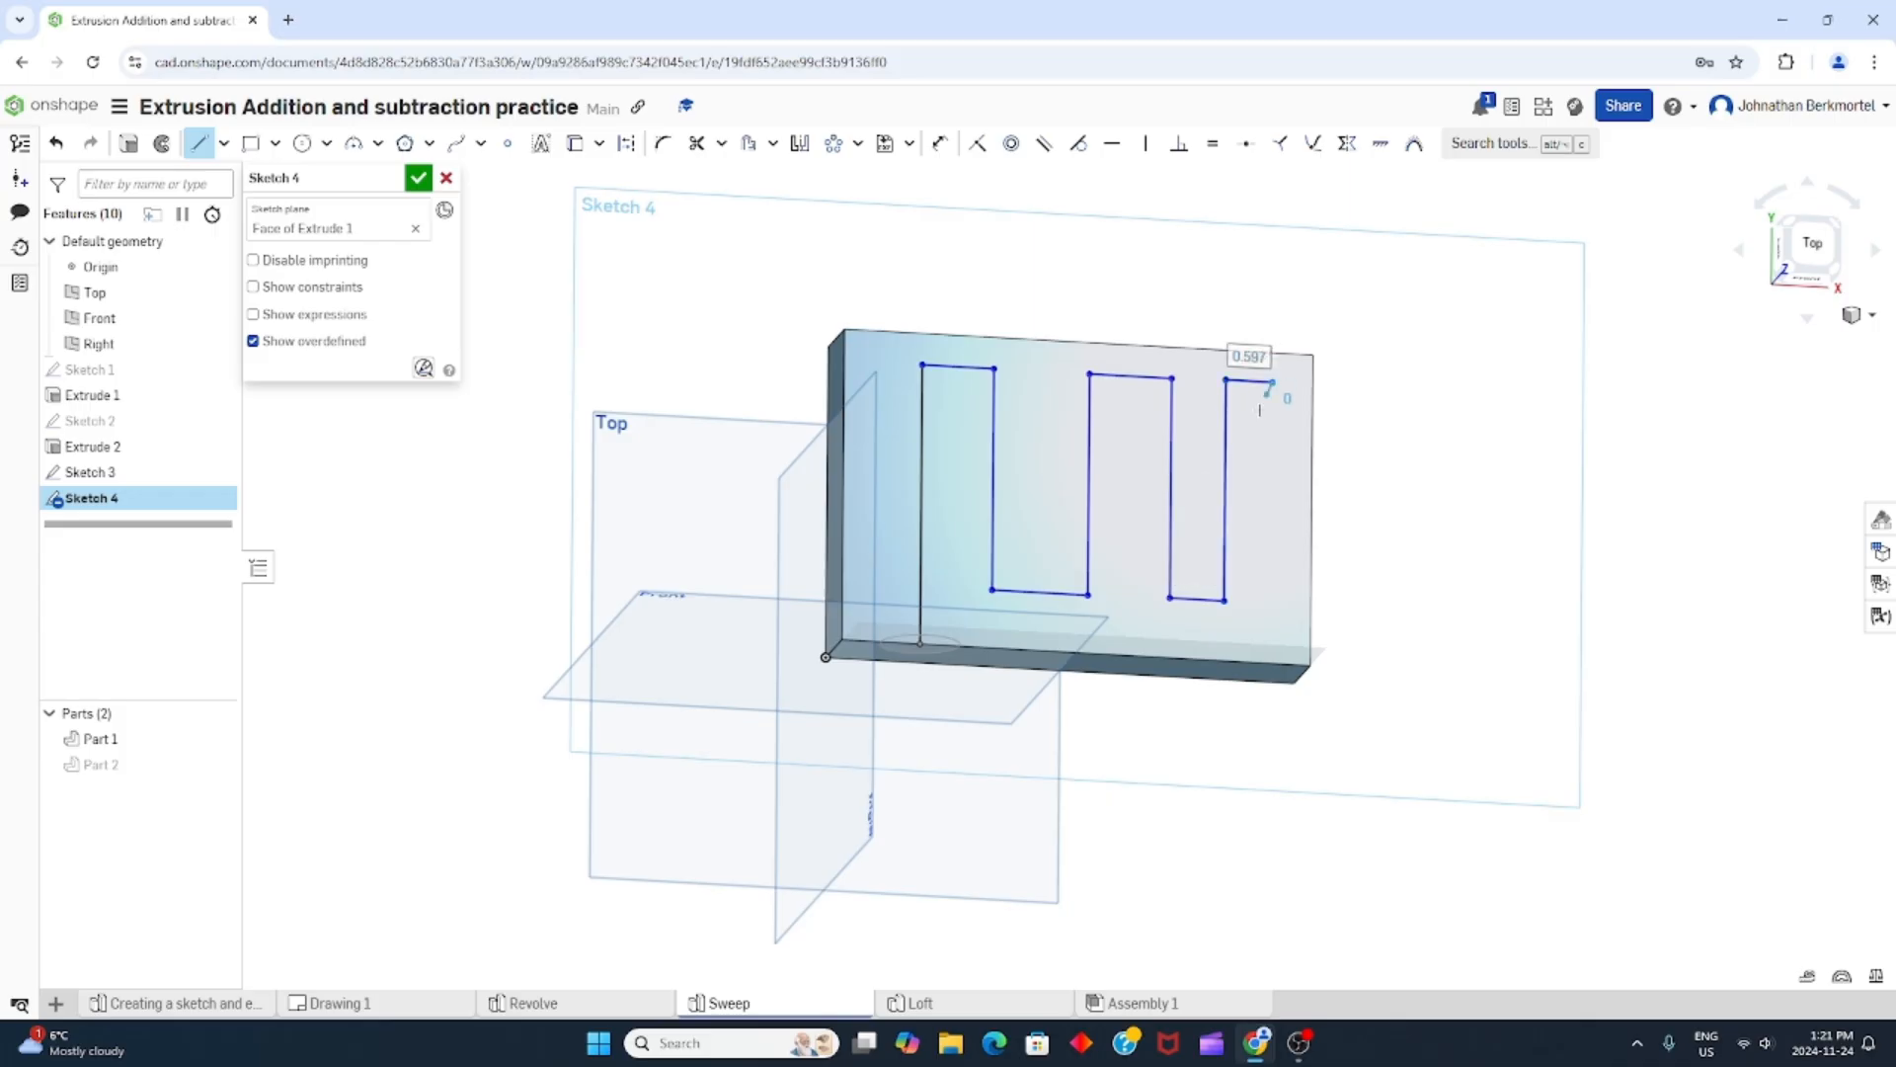
pyautogui.click(1273, 664)
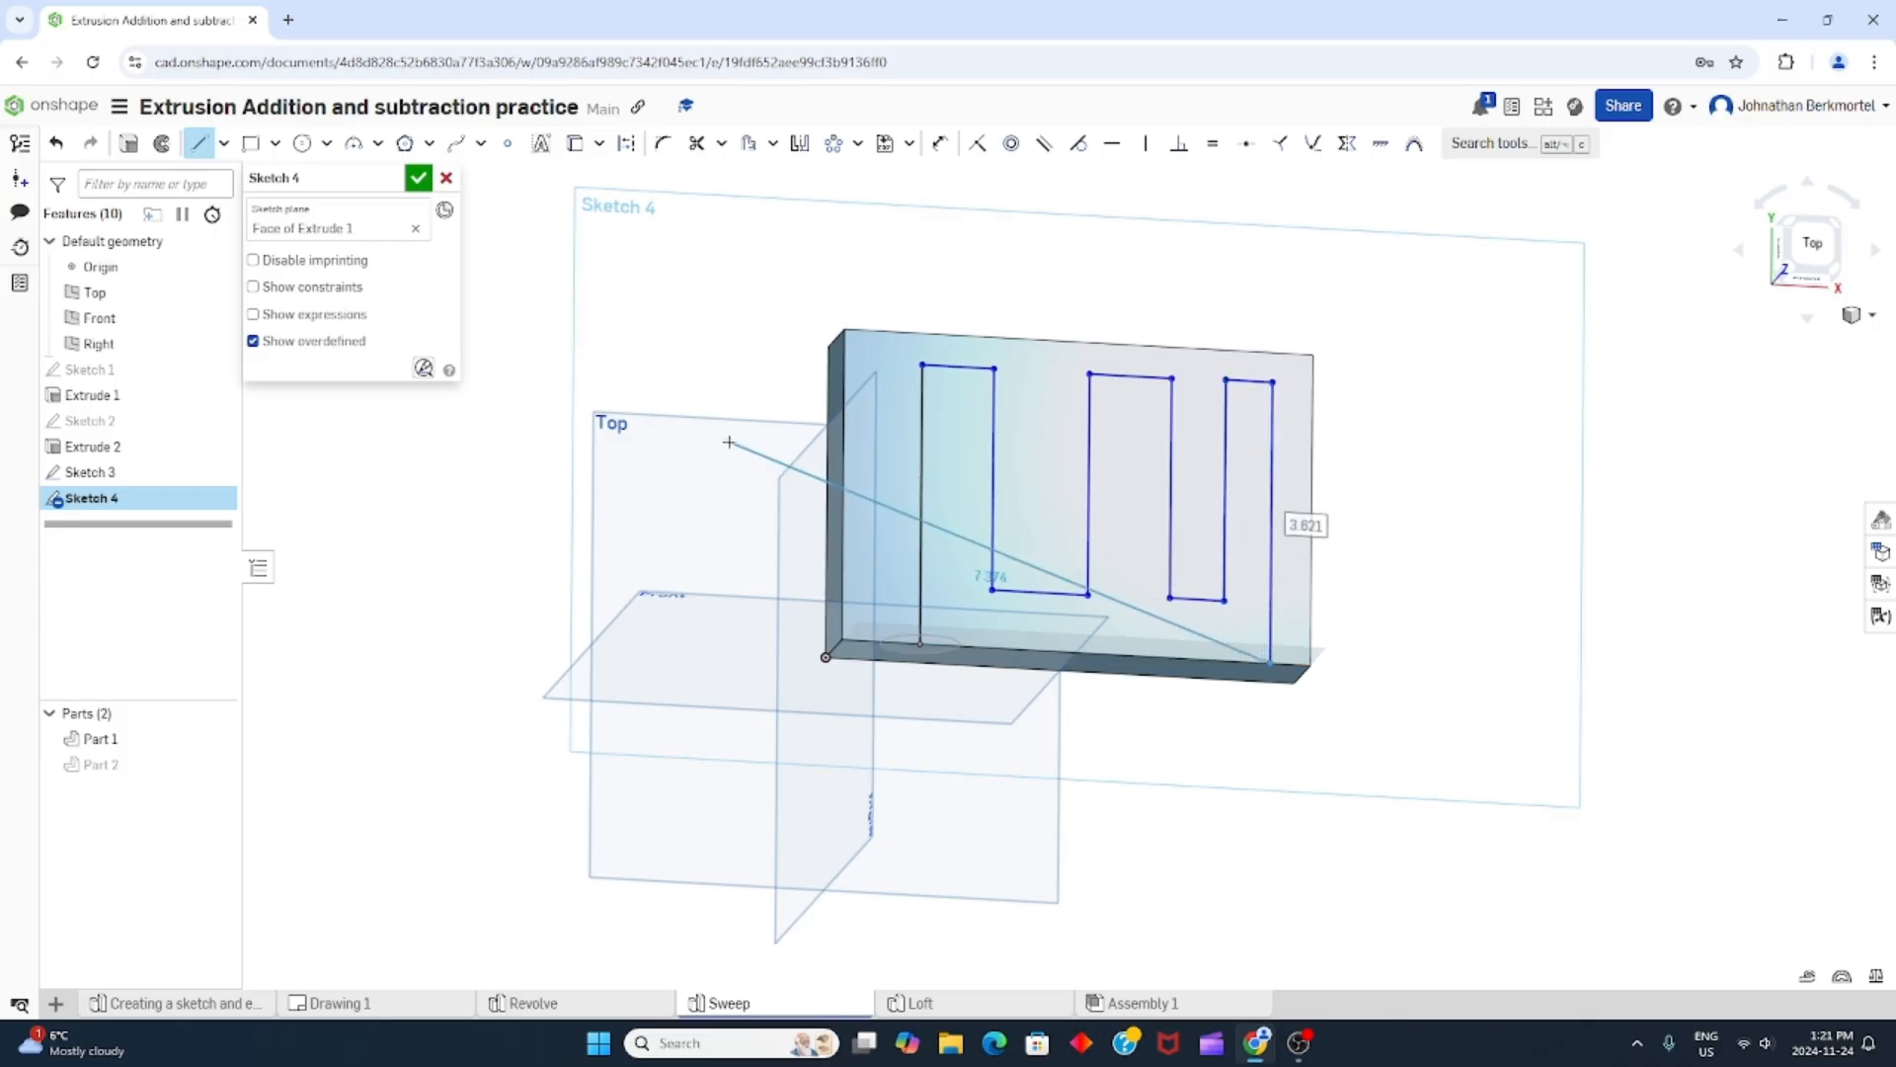
pyautogui.press('Escape')
# Fillet all the corners of the serpentine path with a 0.25 in radius and finish the sketch.
pyautogui.click(663, 143)
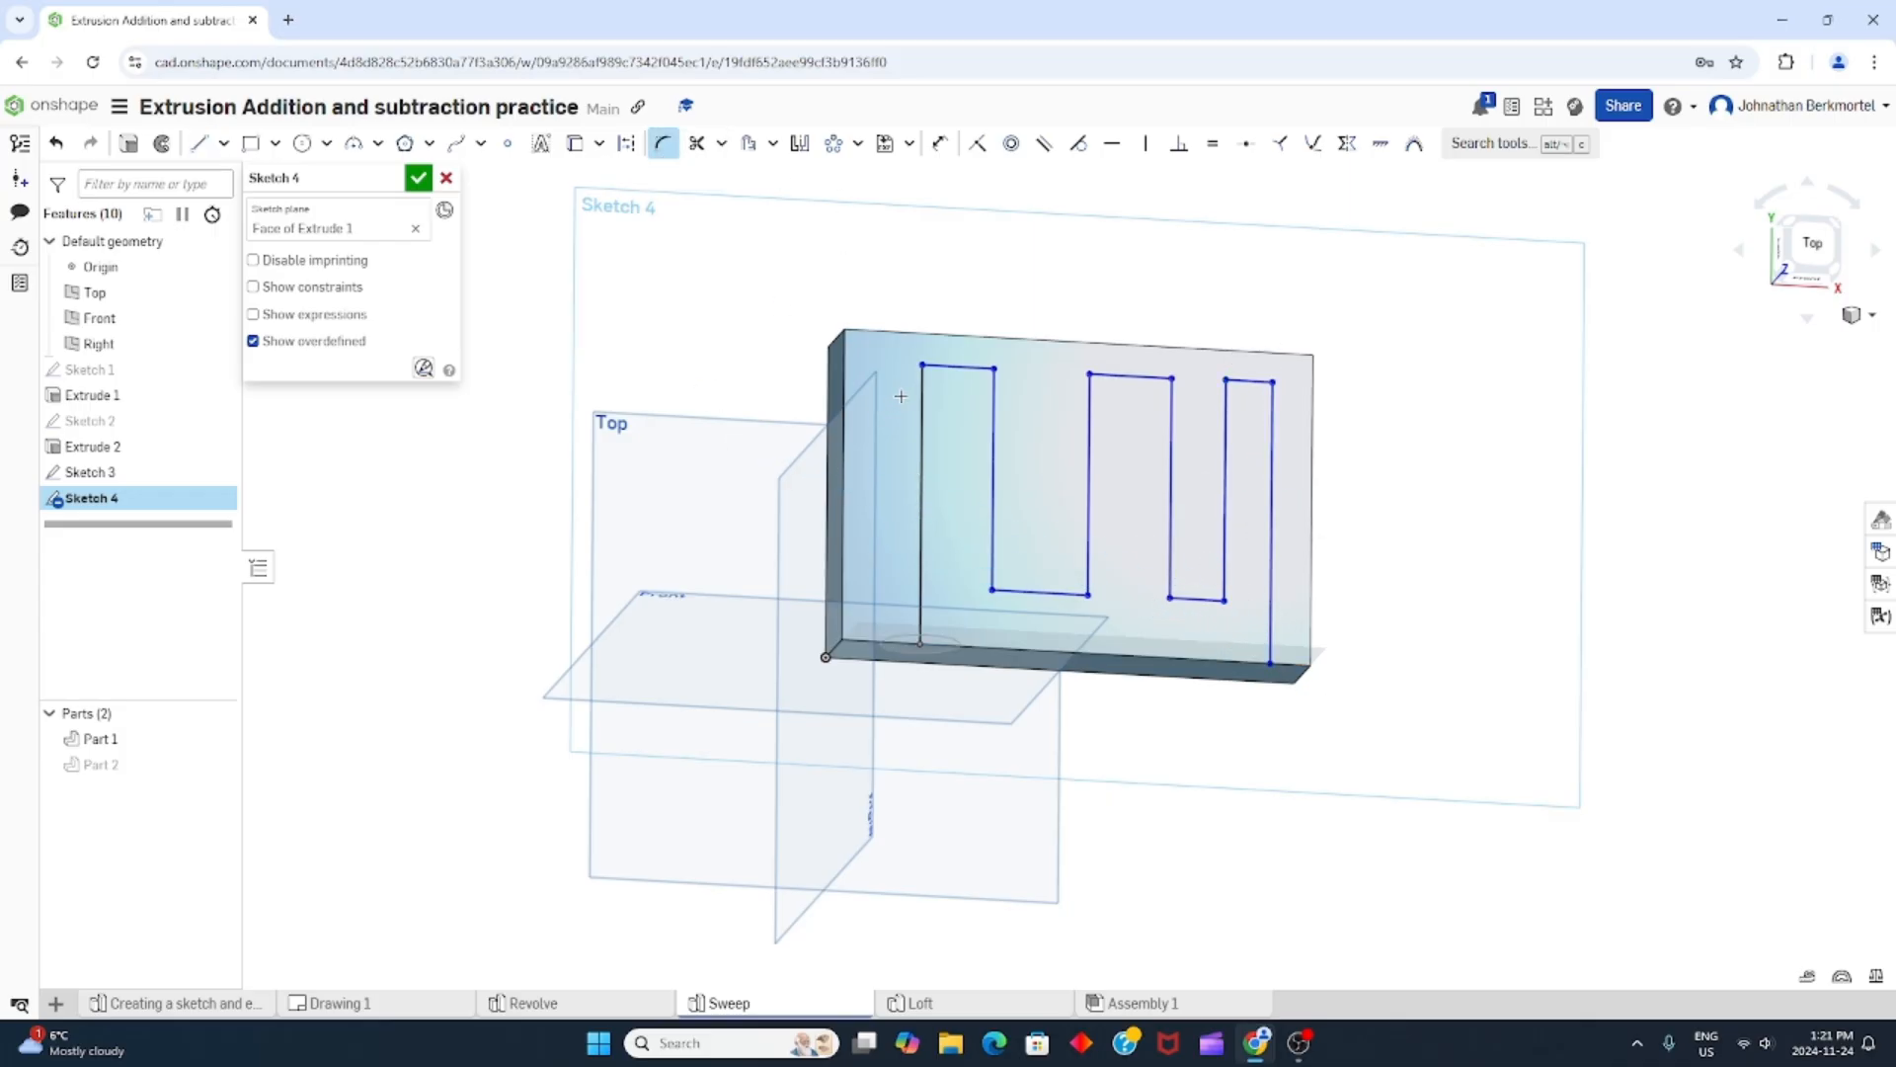
pyautogui.click(920, 367)
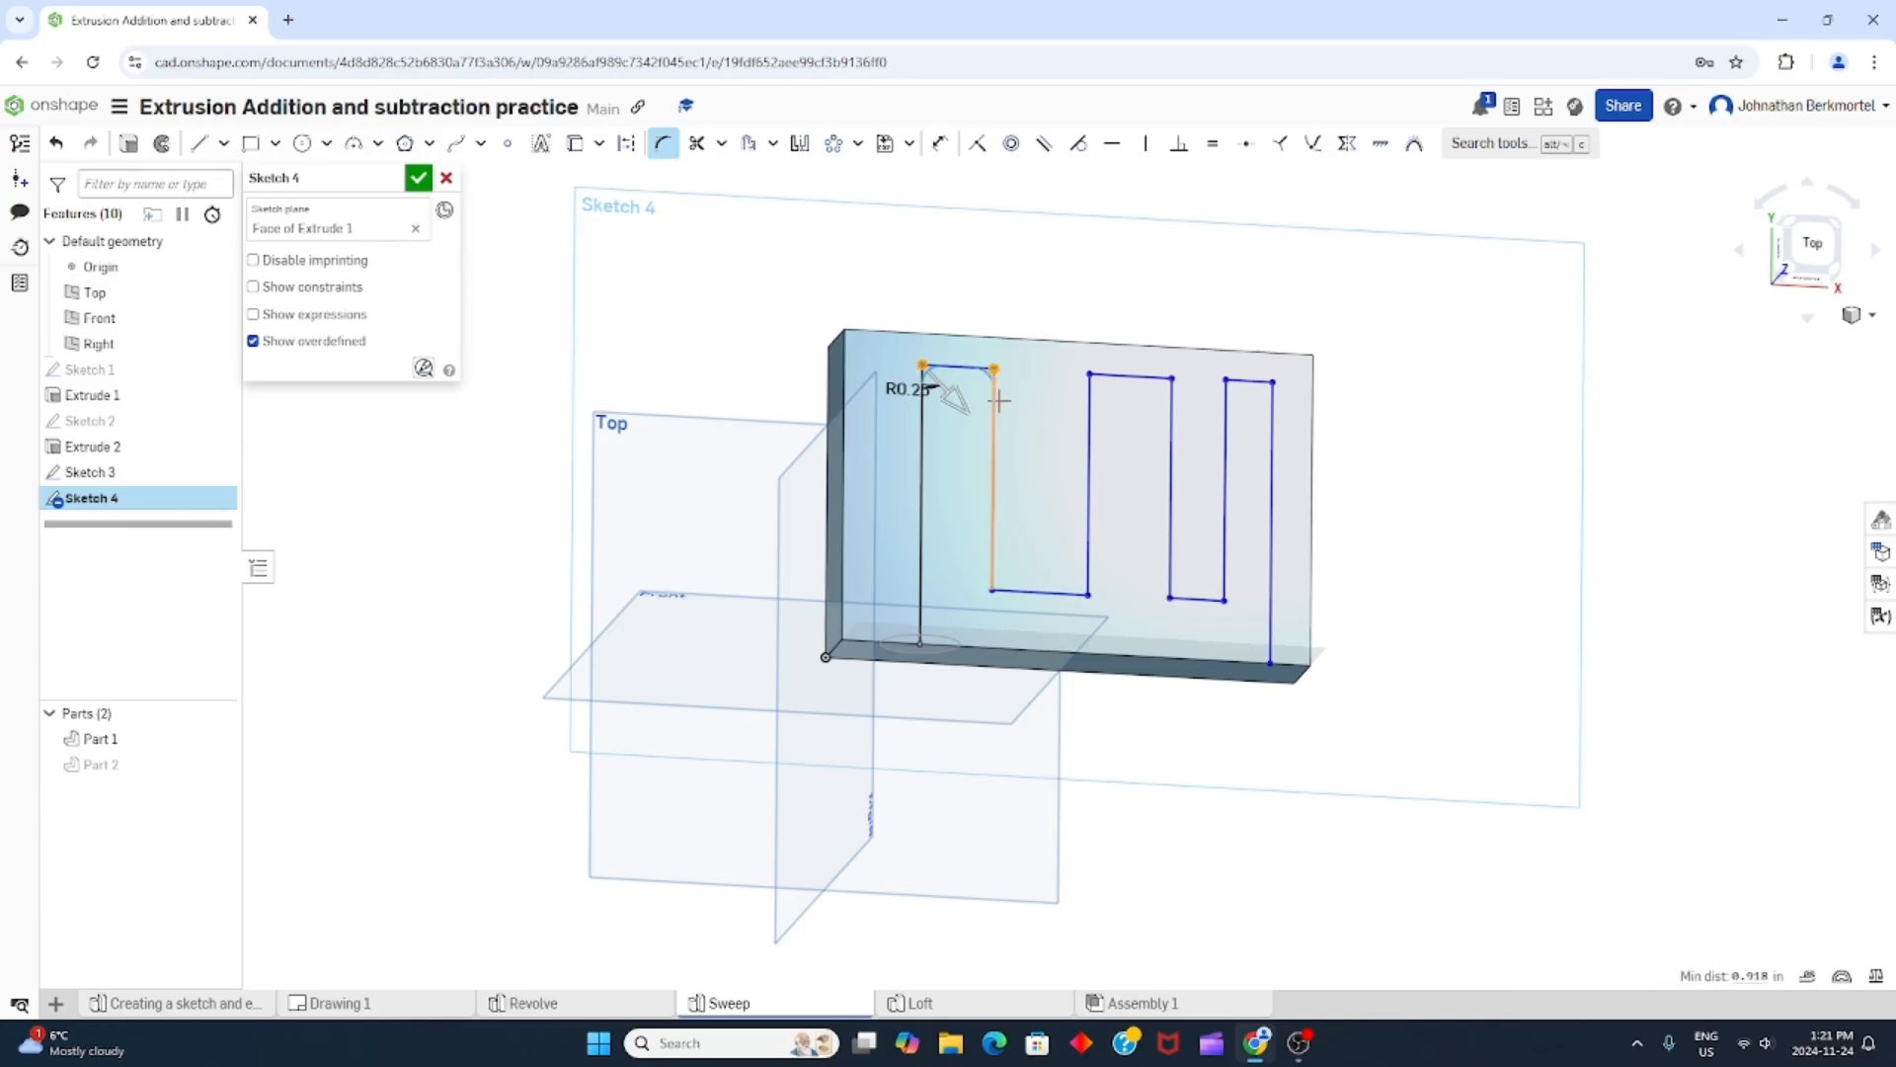
pyautogui.click(990, 590)
pyautogui.click(1087, 594)
pyautogui.click(1171, 377)
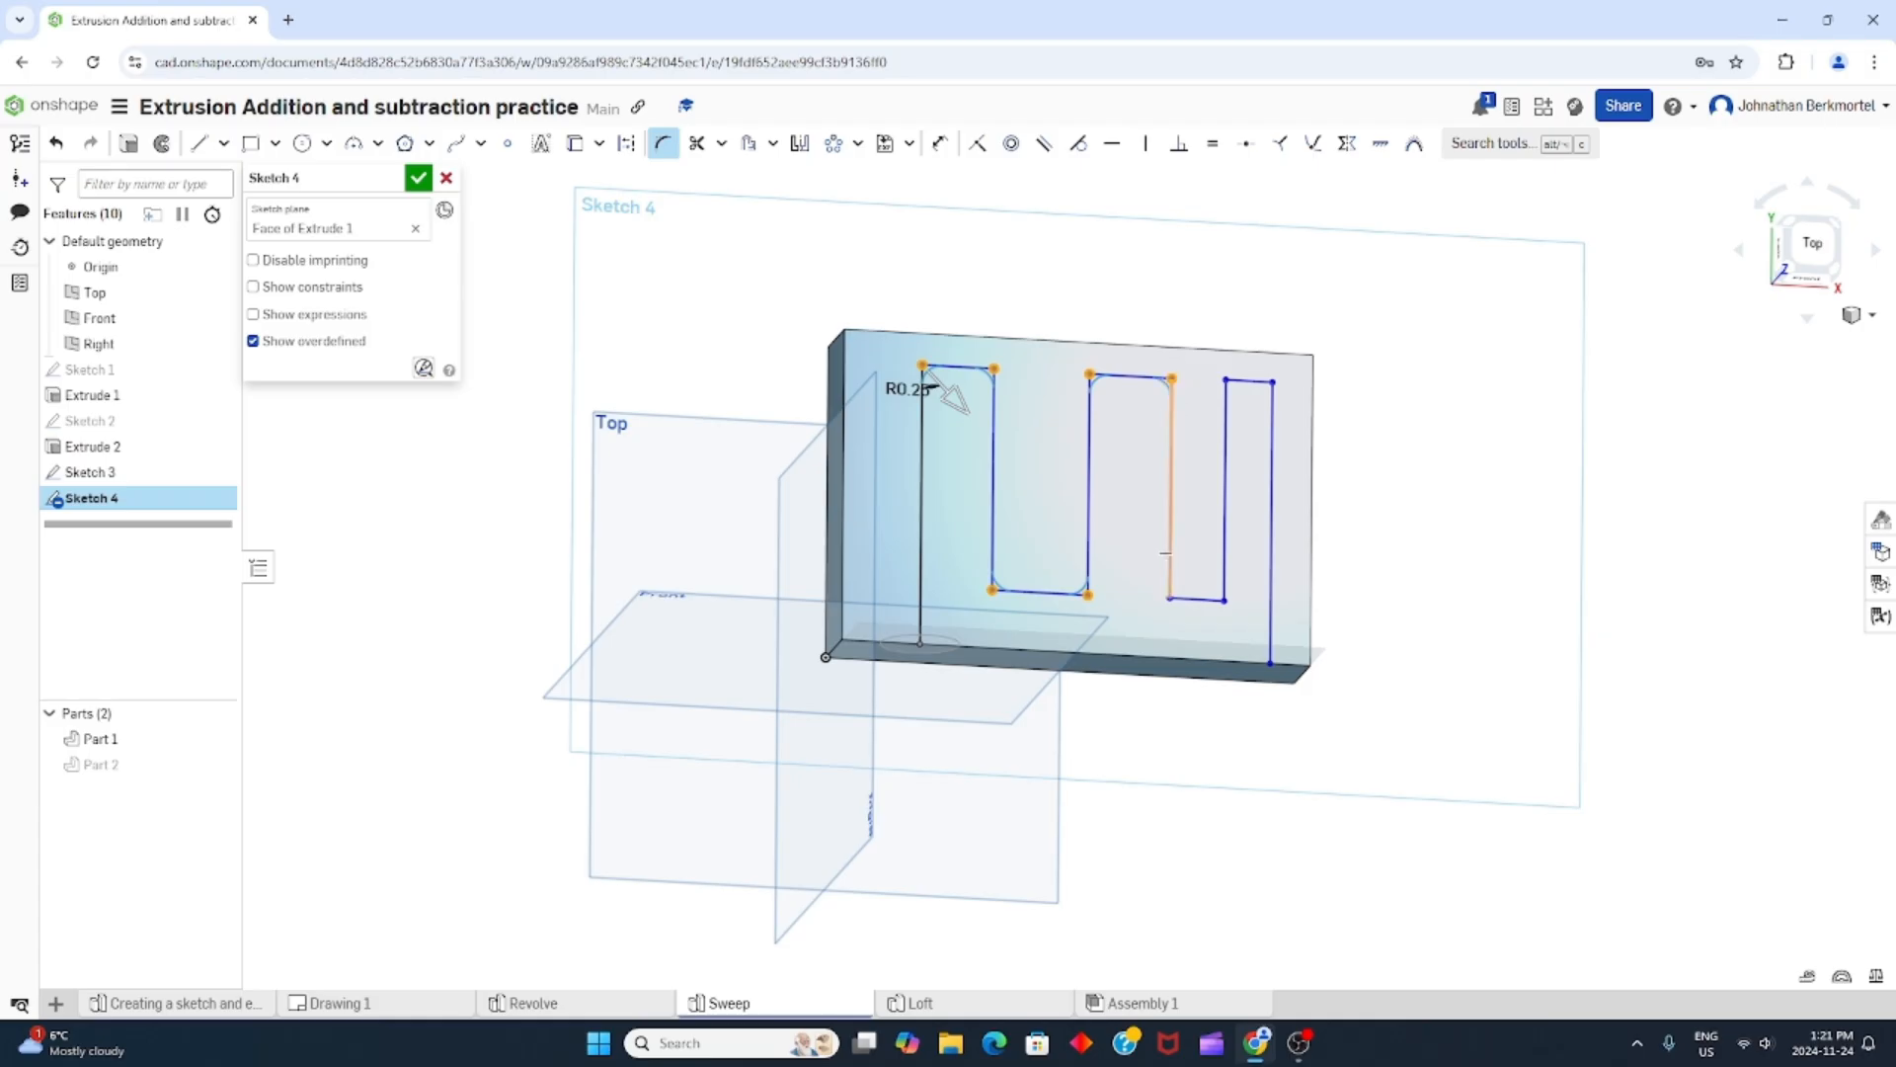
pyautogui.click(1226, 599)
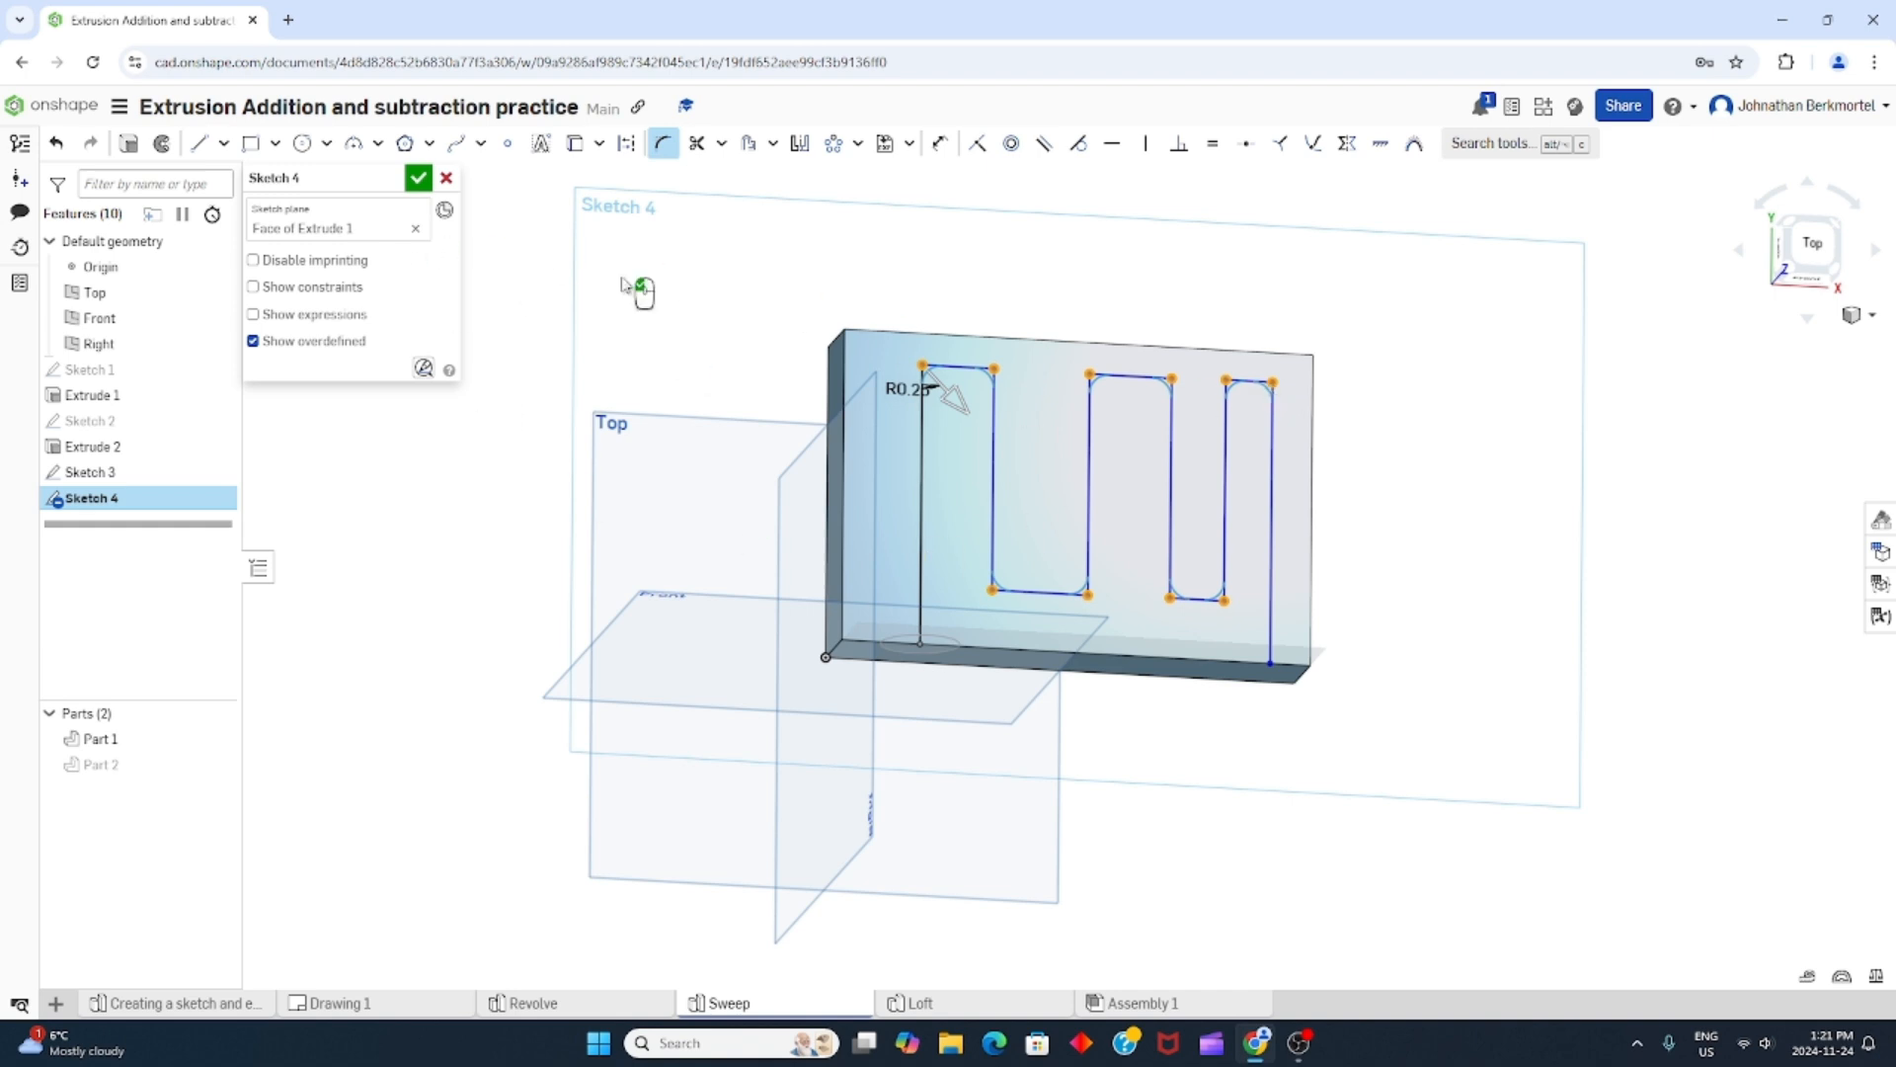
pyautogui.click(419, 180)
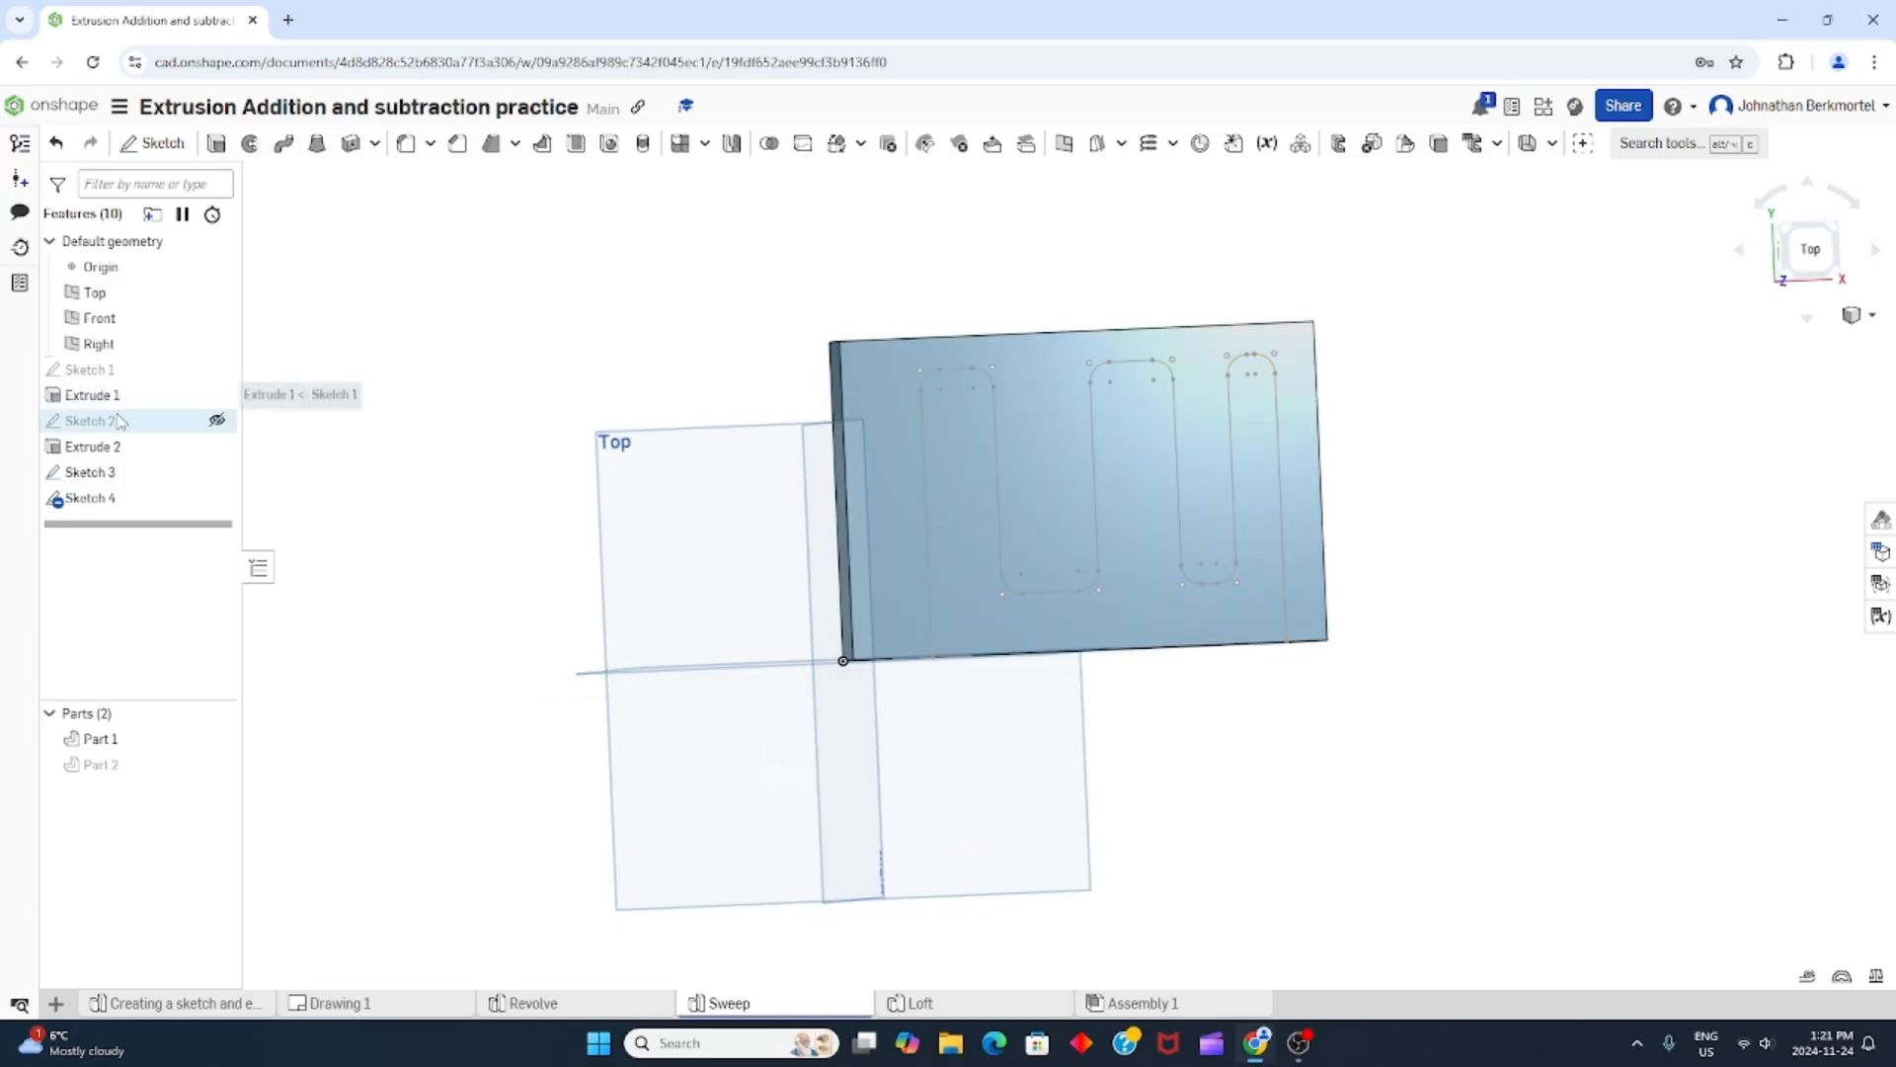
# Reopen Sketch 4 for editing and dimension the path's last long line 1 in from the block's right edge.
pyautogui.click(91, 500)
pyautogui.rightClick(91, 499)
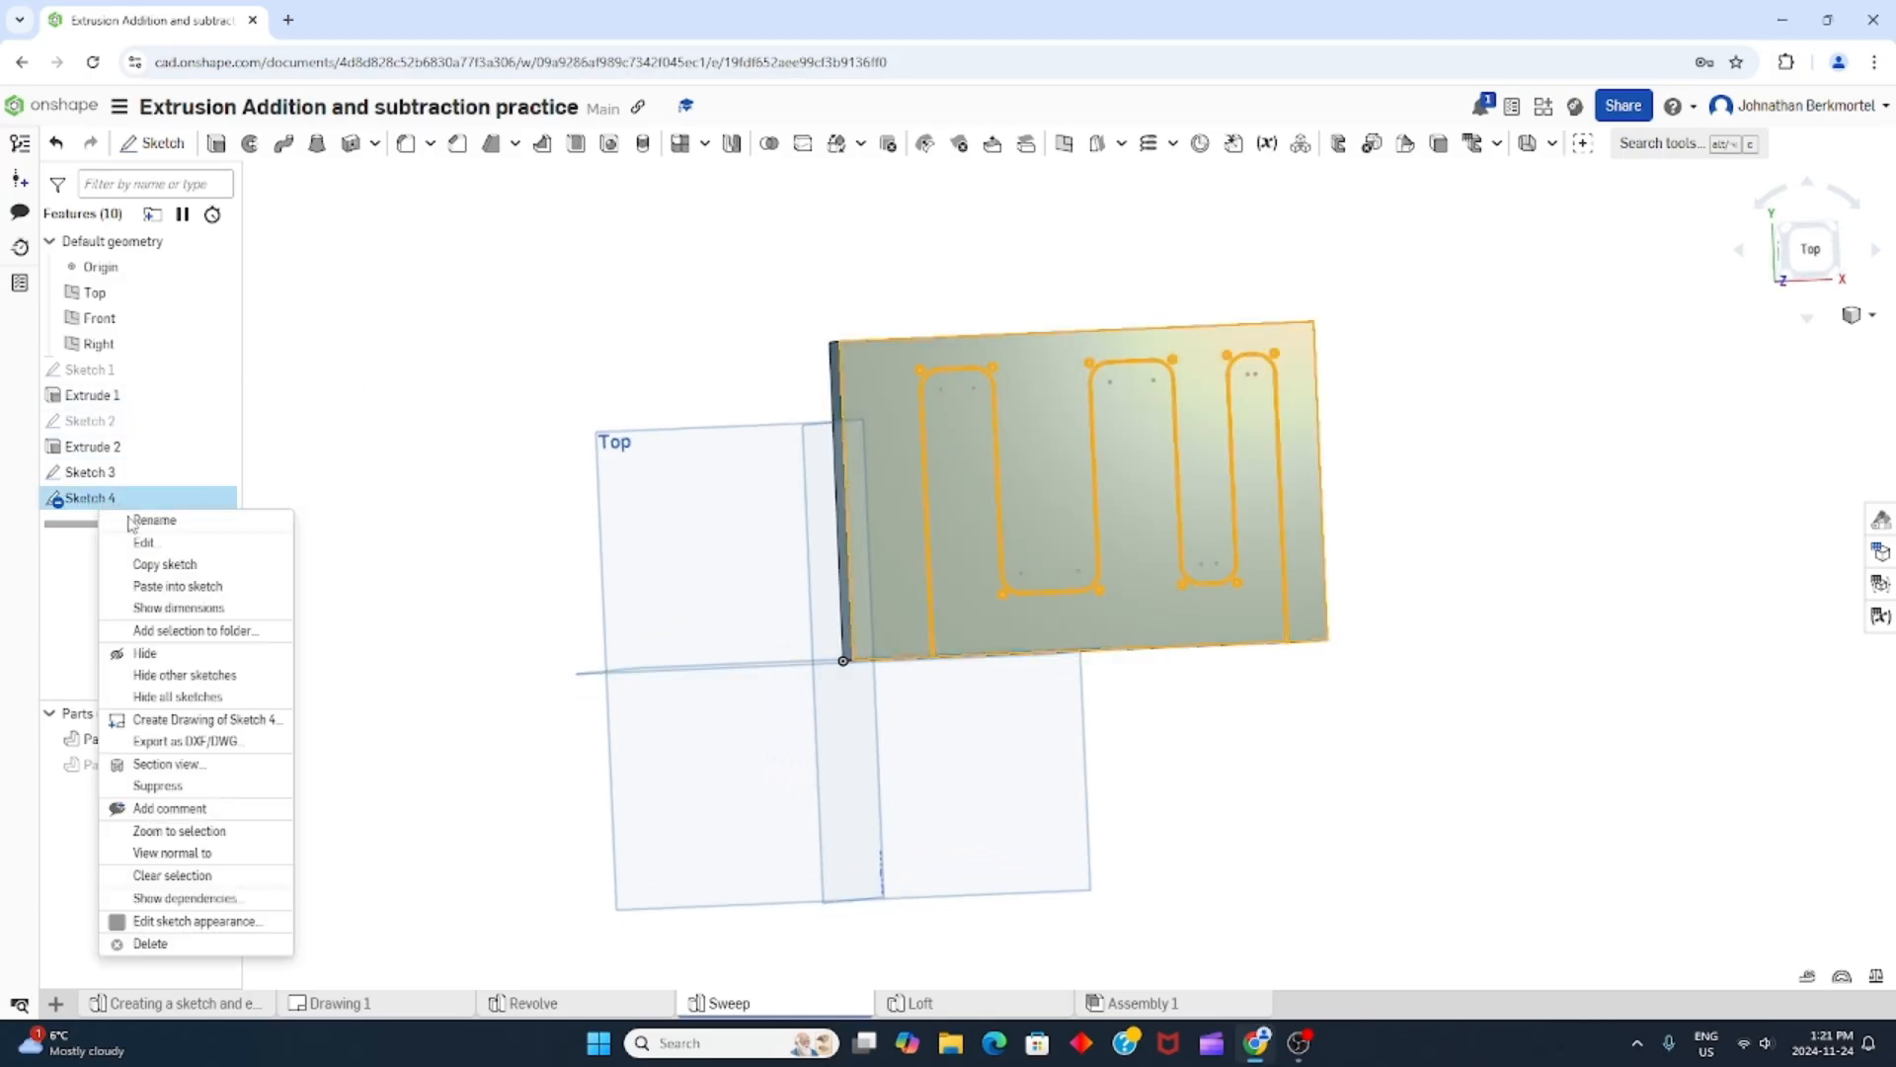
pyautogui.click(148, 539)
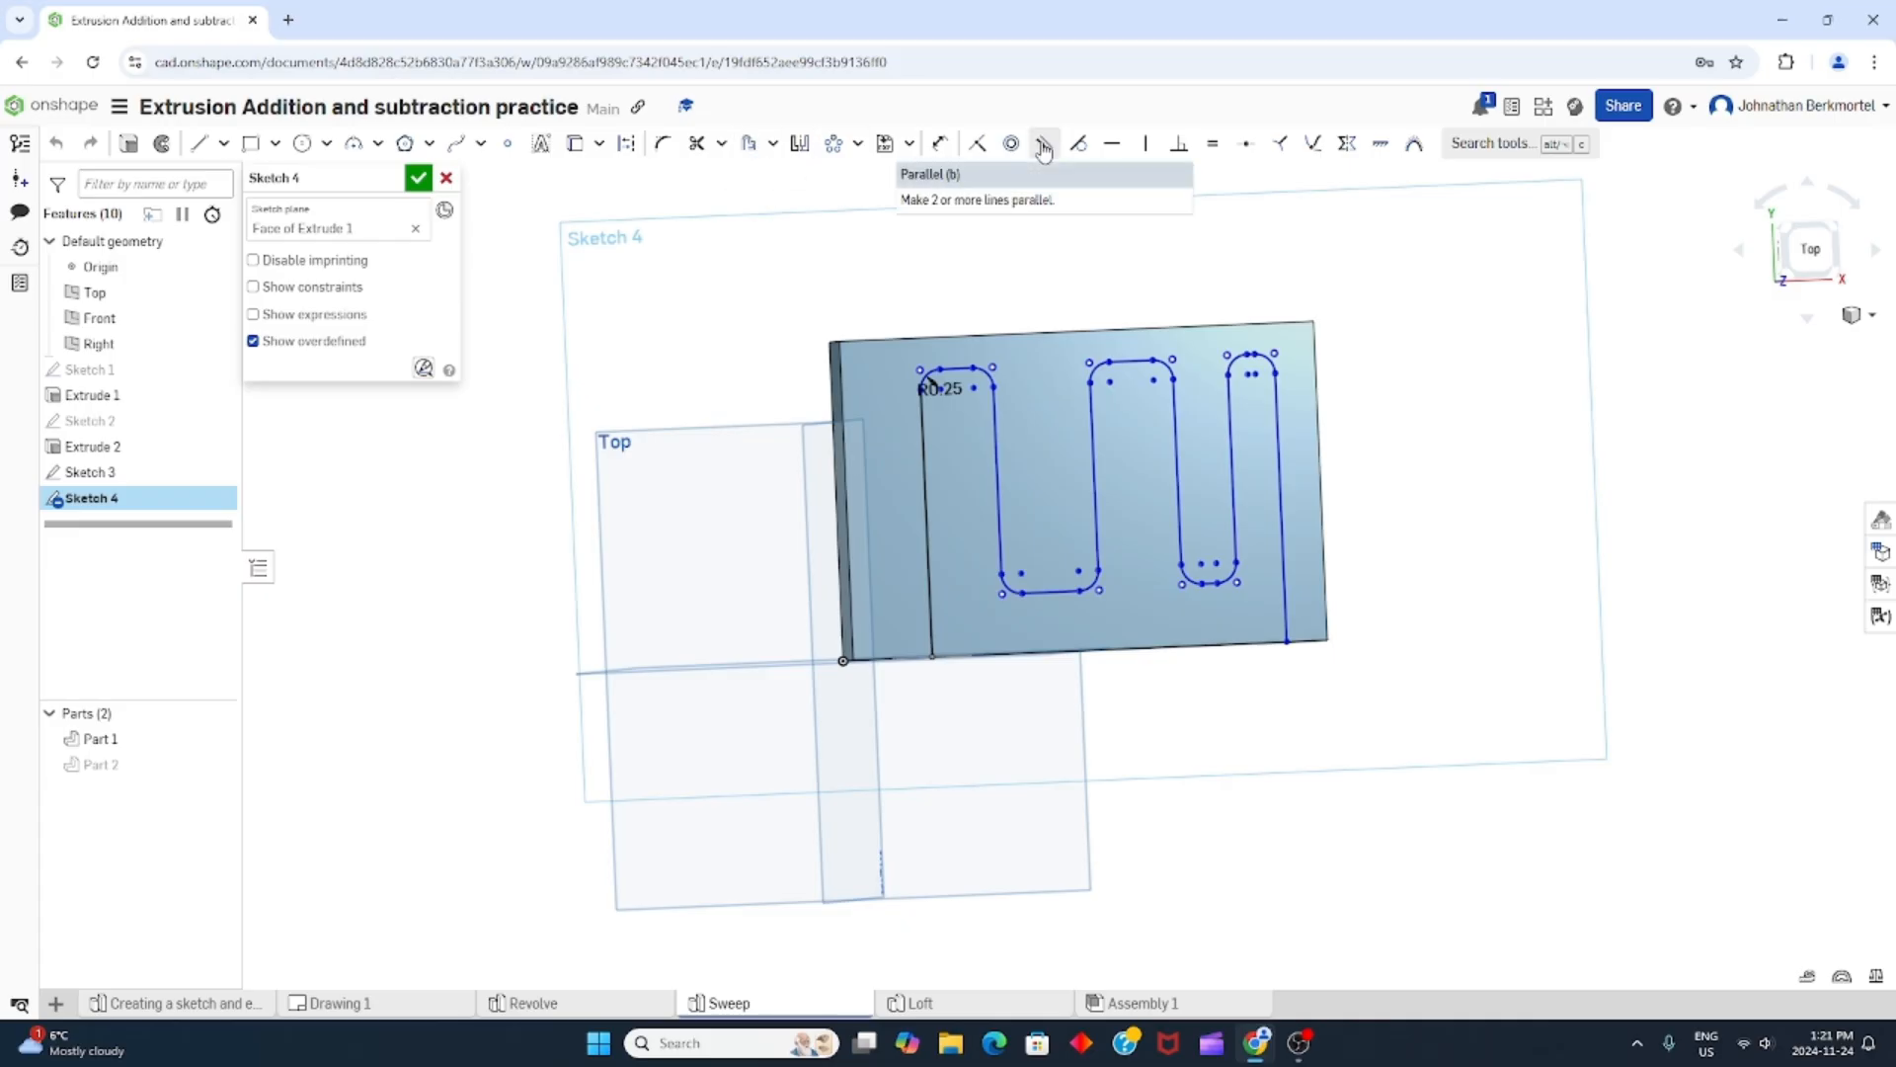
pyautogui.click(940, 143)
pyautogui.click(1281, 494)
pyautogui.click(1320, 474)
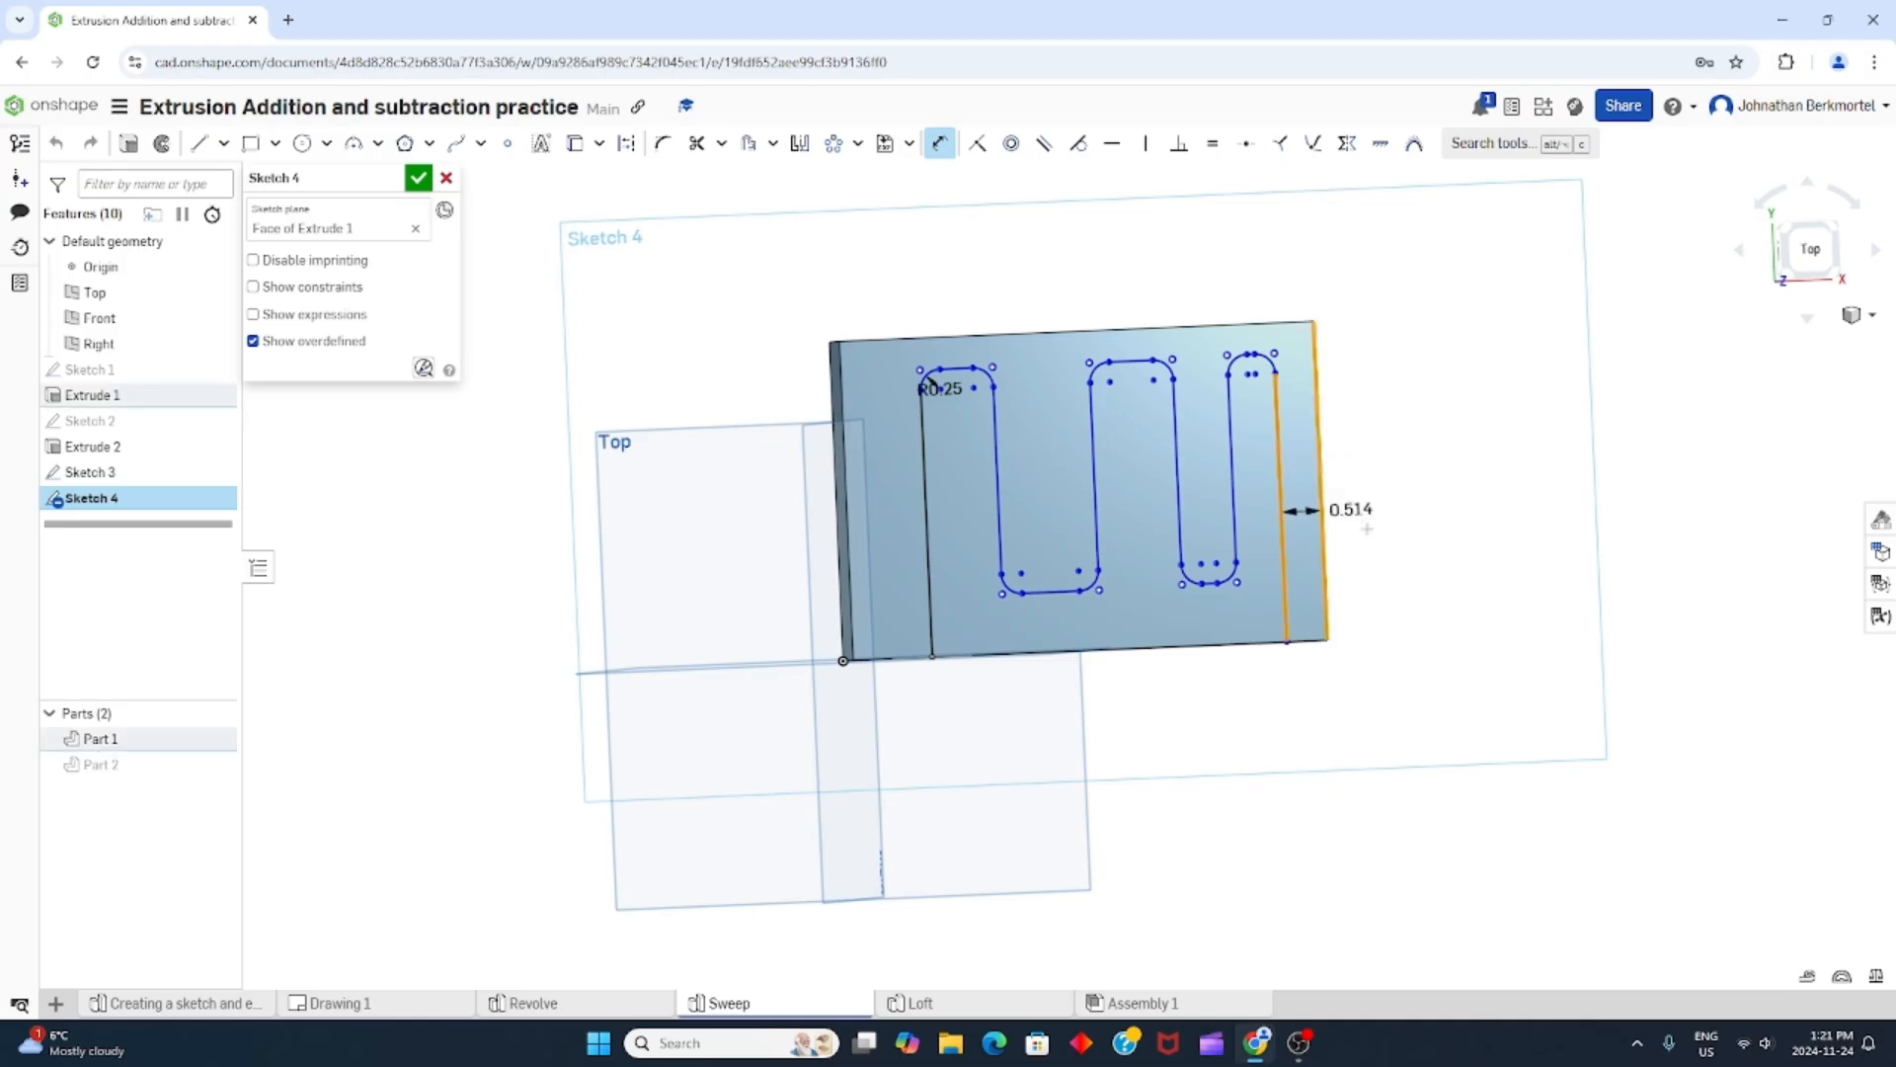
pyautogui.click(1423, 618)
pyautogui.write('1')
pyautogui.press('Return')
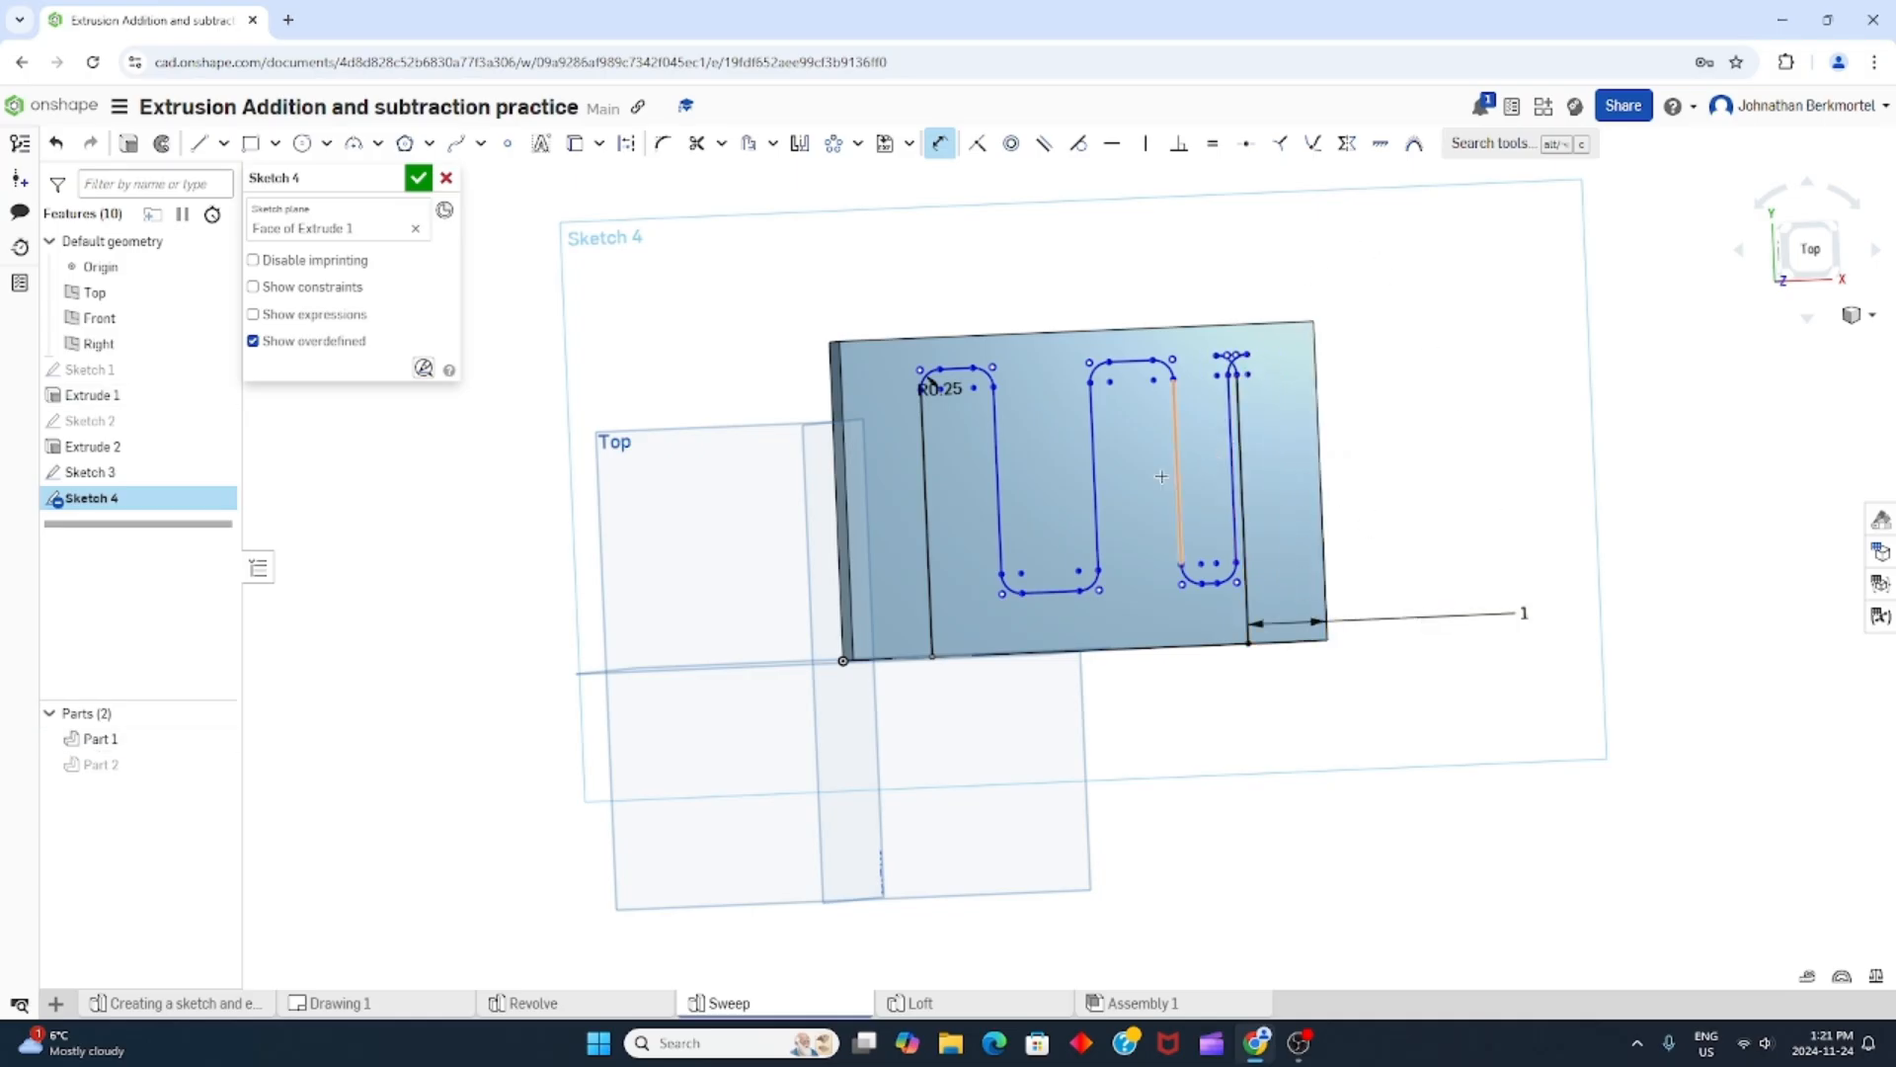
# Dimension the spacing between the first and second long lines, and between the second and third, as 1.5 in each.
pyautogui.click(926, 415)
pyautogui.click(997, 474)
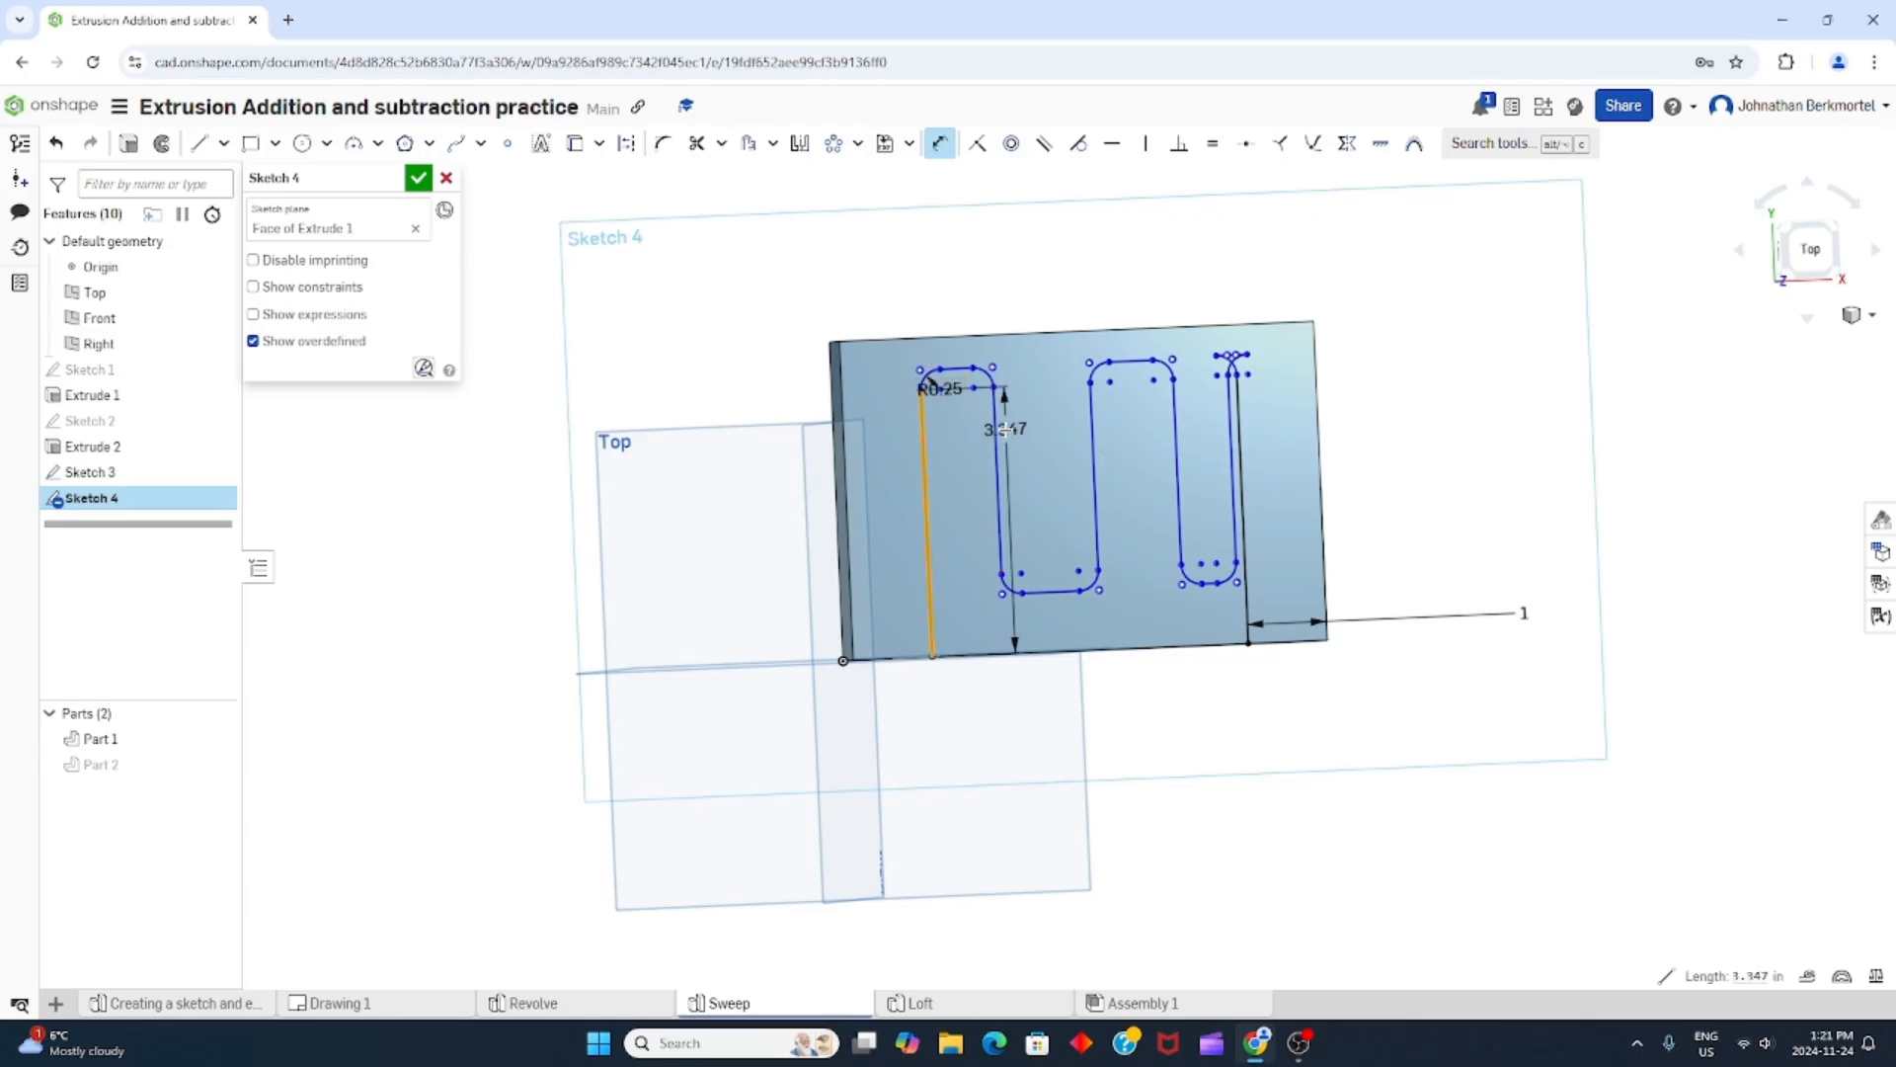
pyautogui.click(951, 288)
pyautogui.write('1.5')
pyautogui.press('Return')
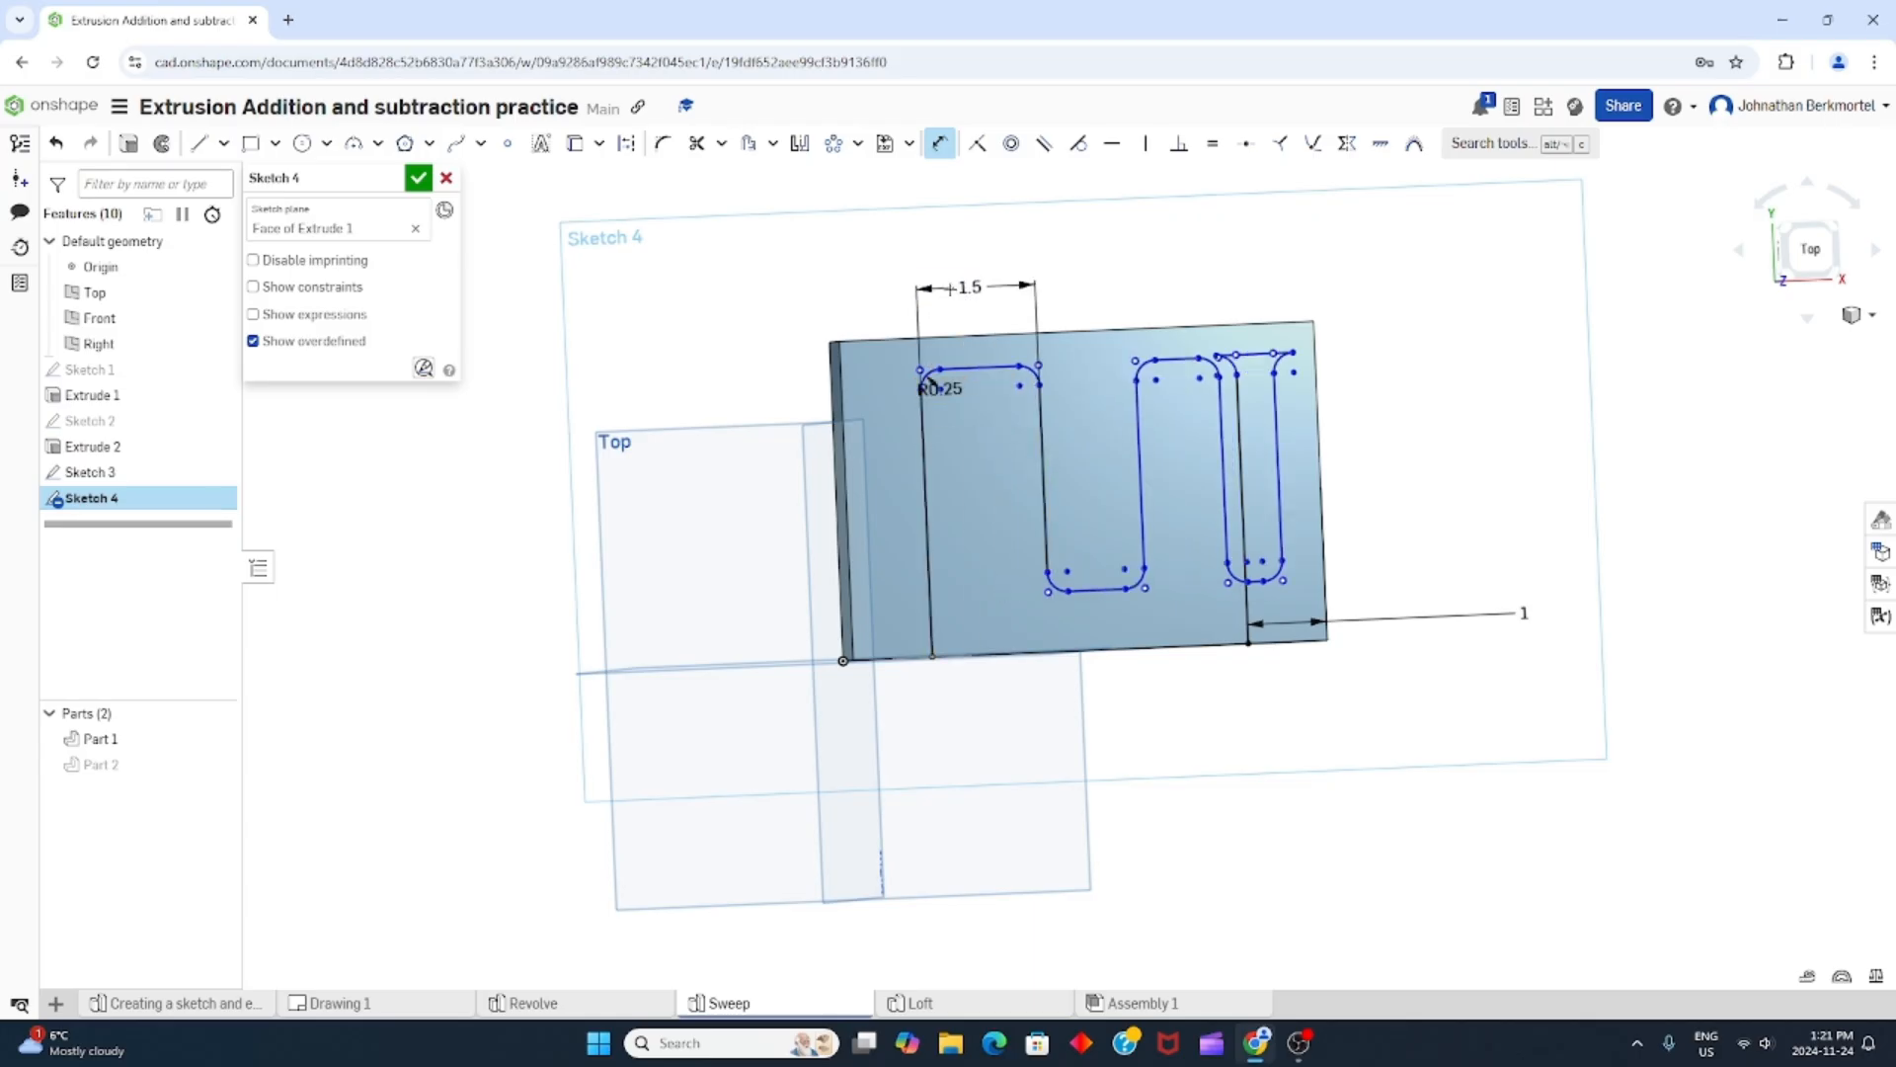
pyautogui.click(1044, 464)
pyautogui.click(1139, 447)
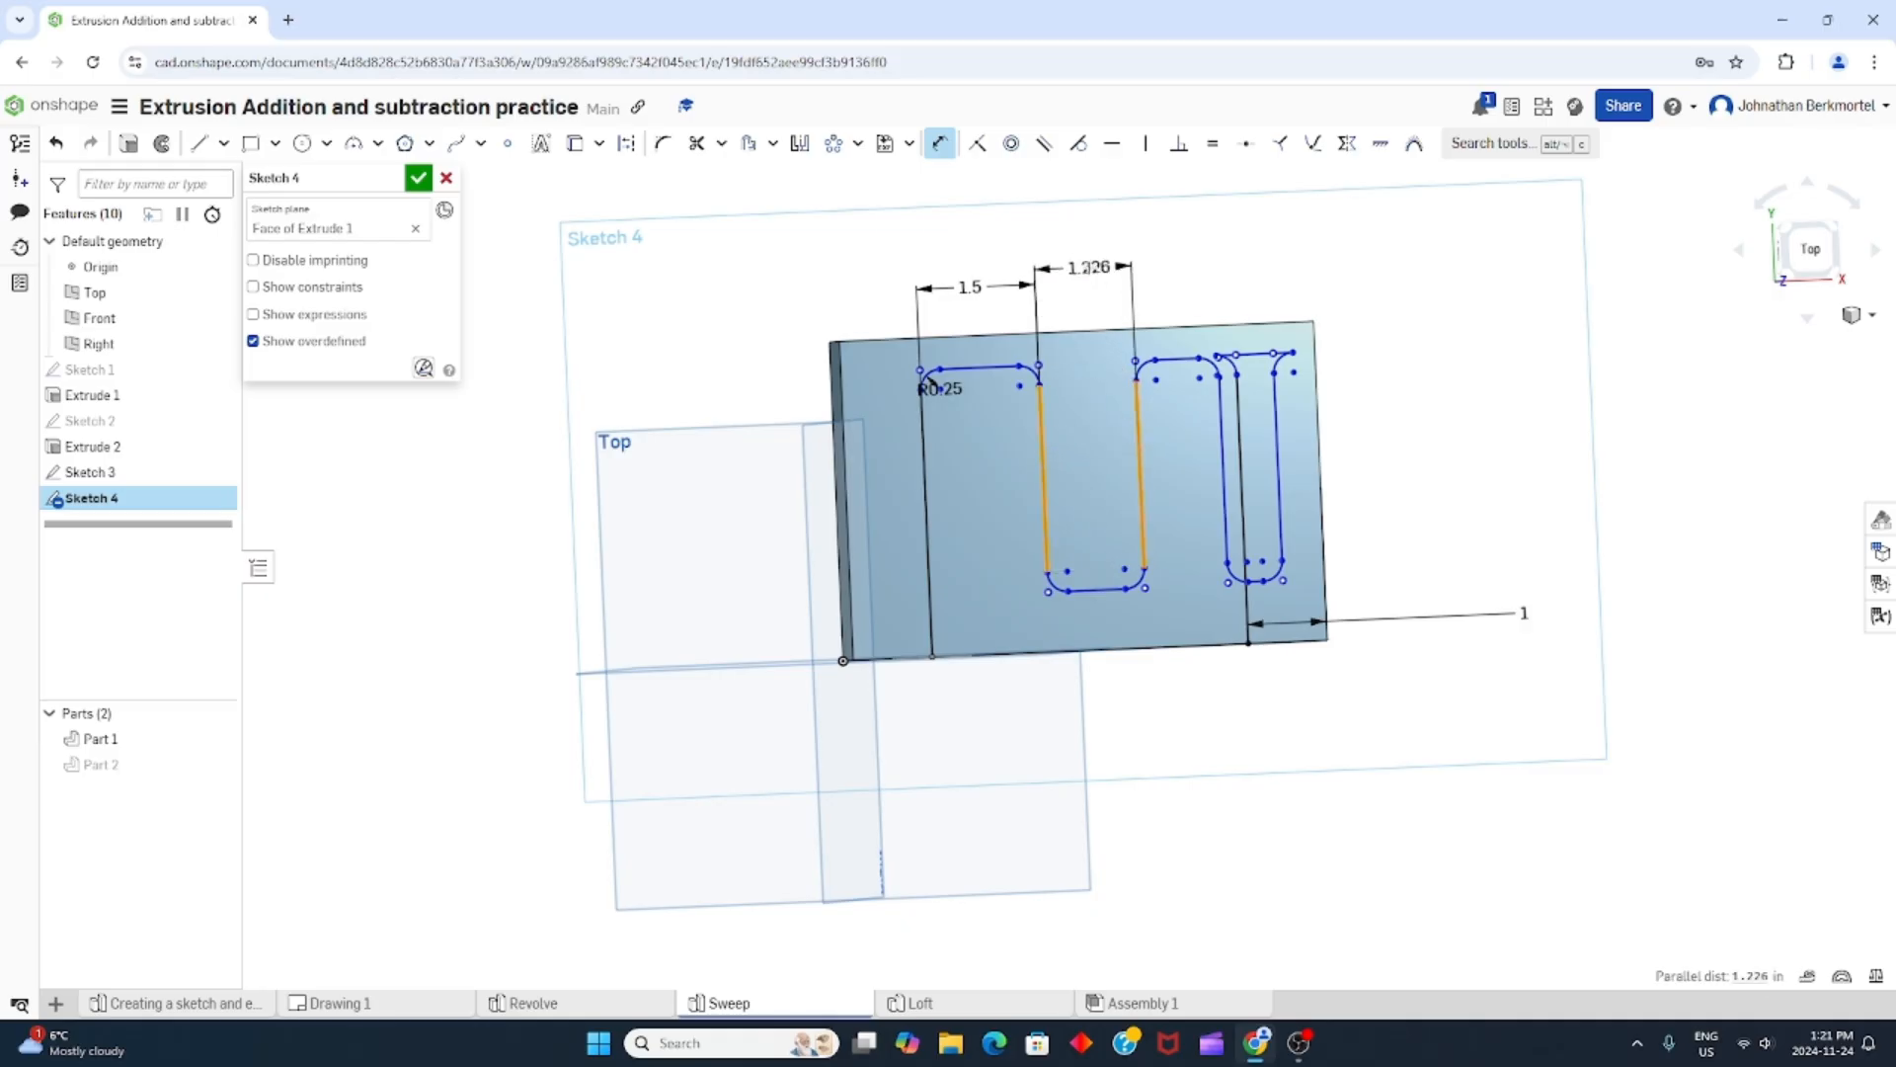
pyautogui.click(1090, 286)
pyautogui.write('1.5')
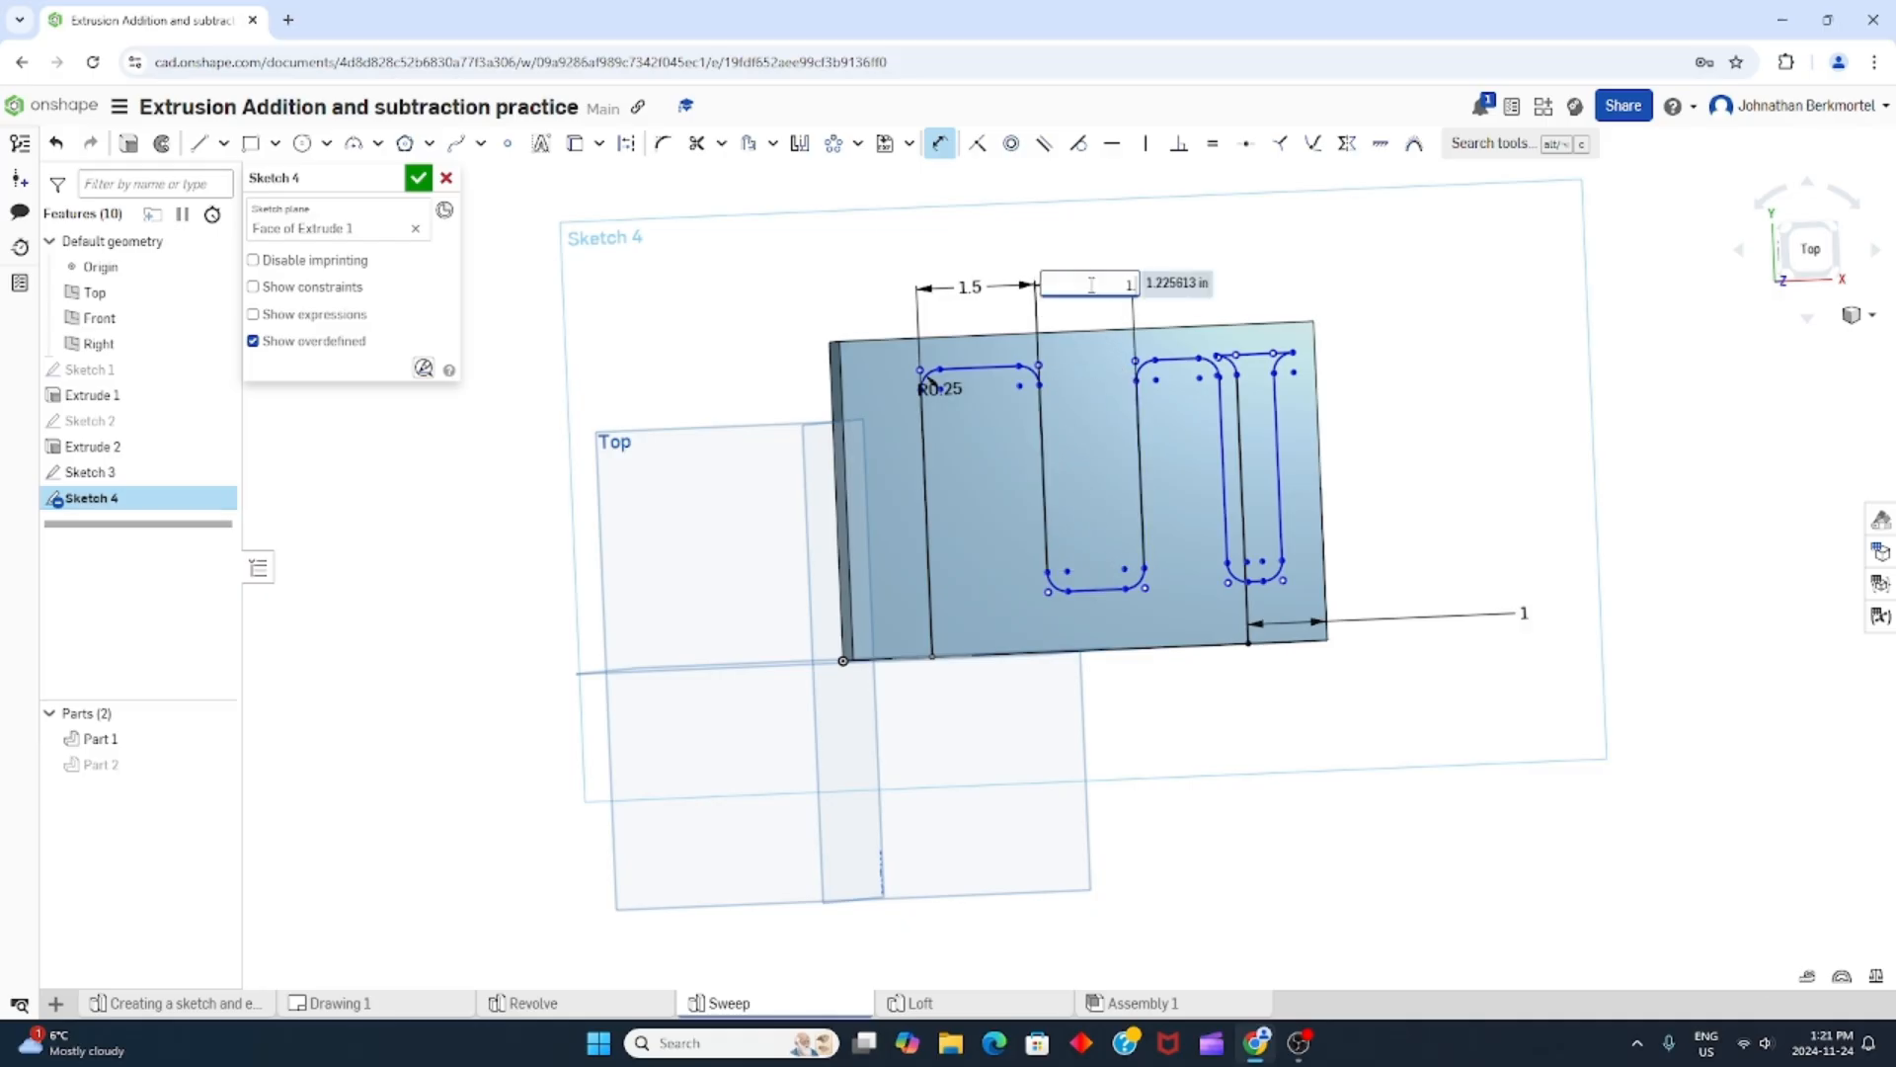
pyautogui.press('Return')
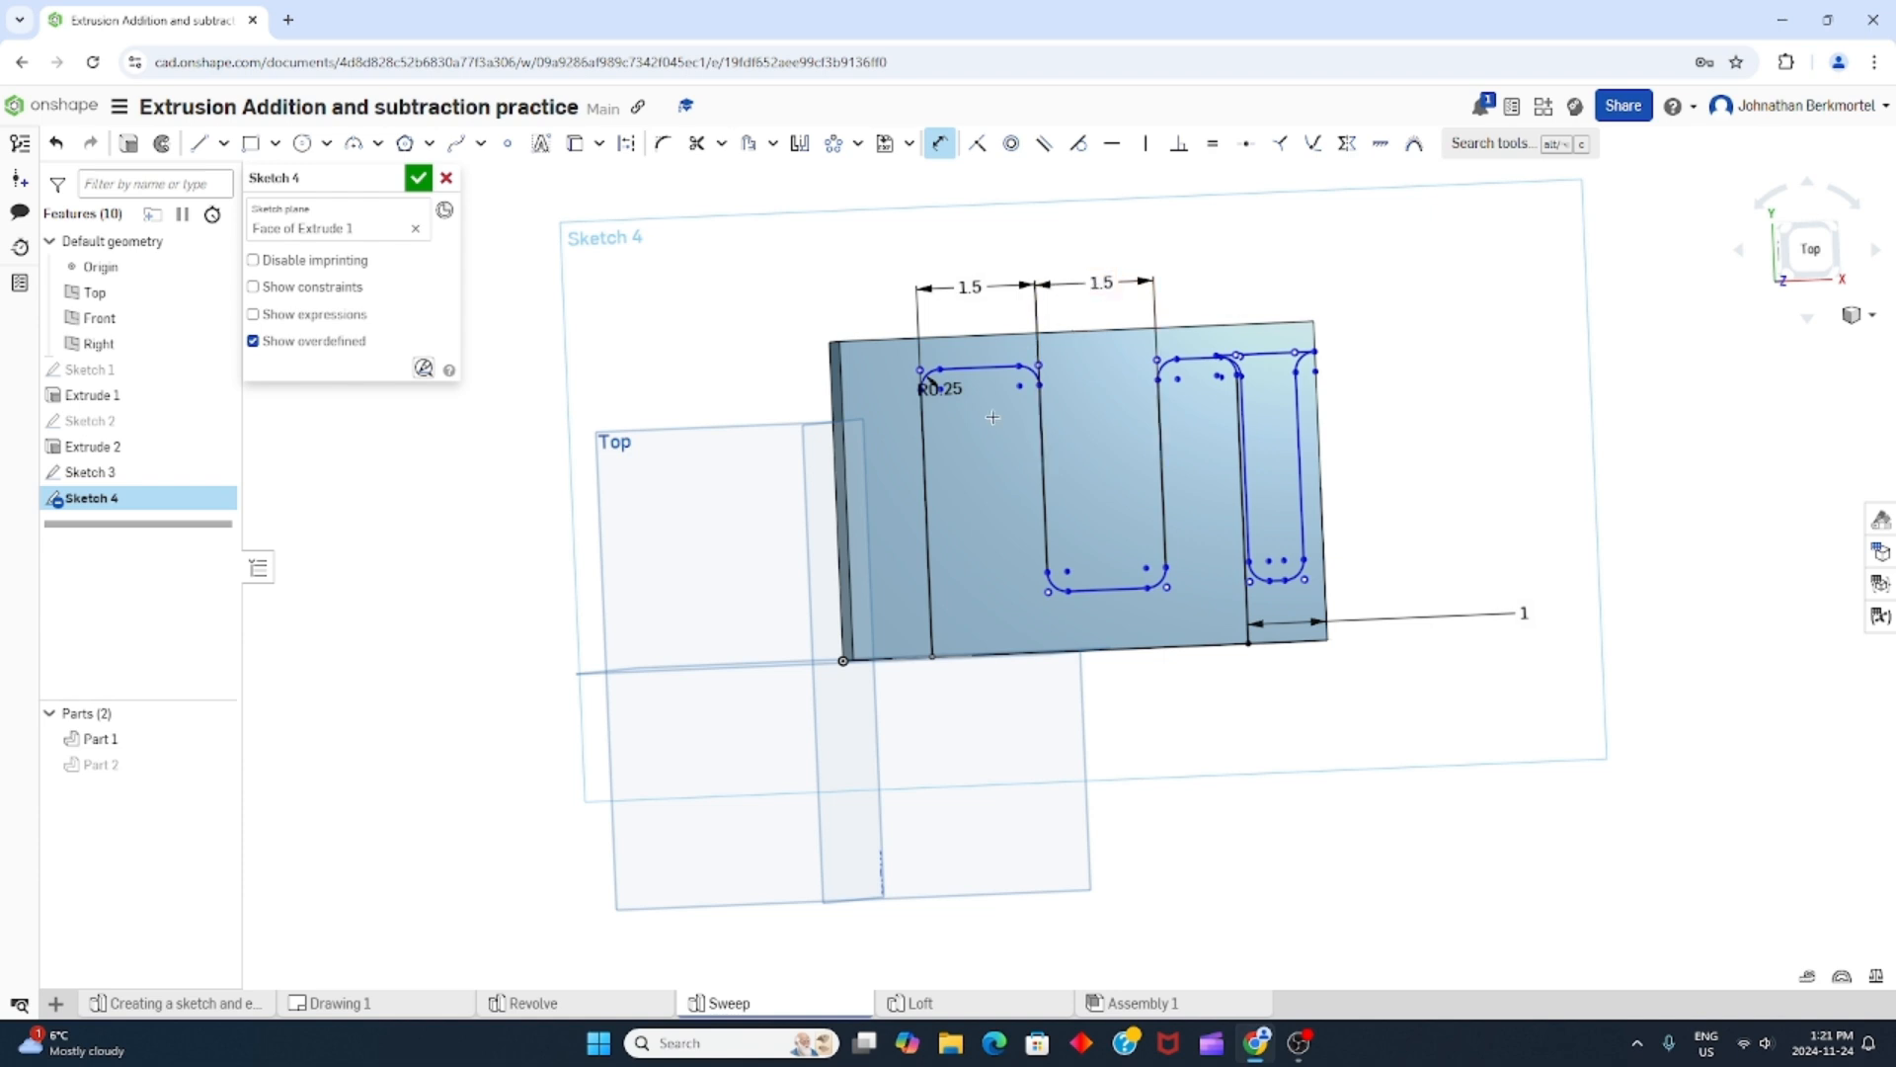
# Change the first two spacings between the path's long lines to 1 in each.
pyautogui.doubleClick(967, 290)
pyautogui.press('Return')
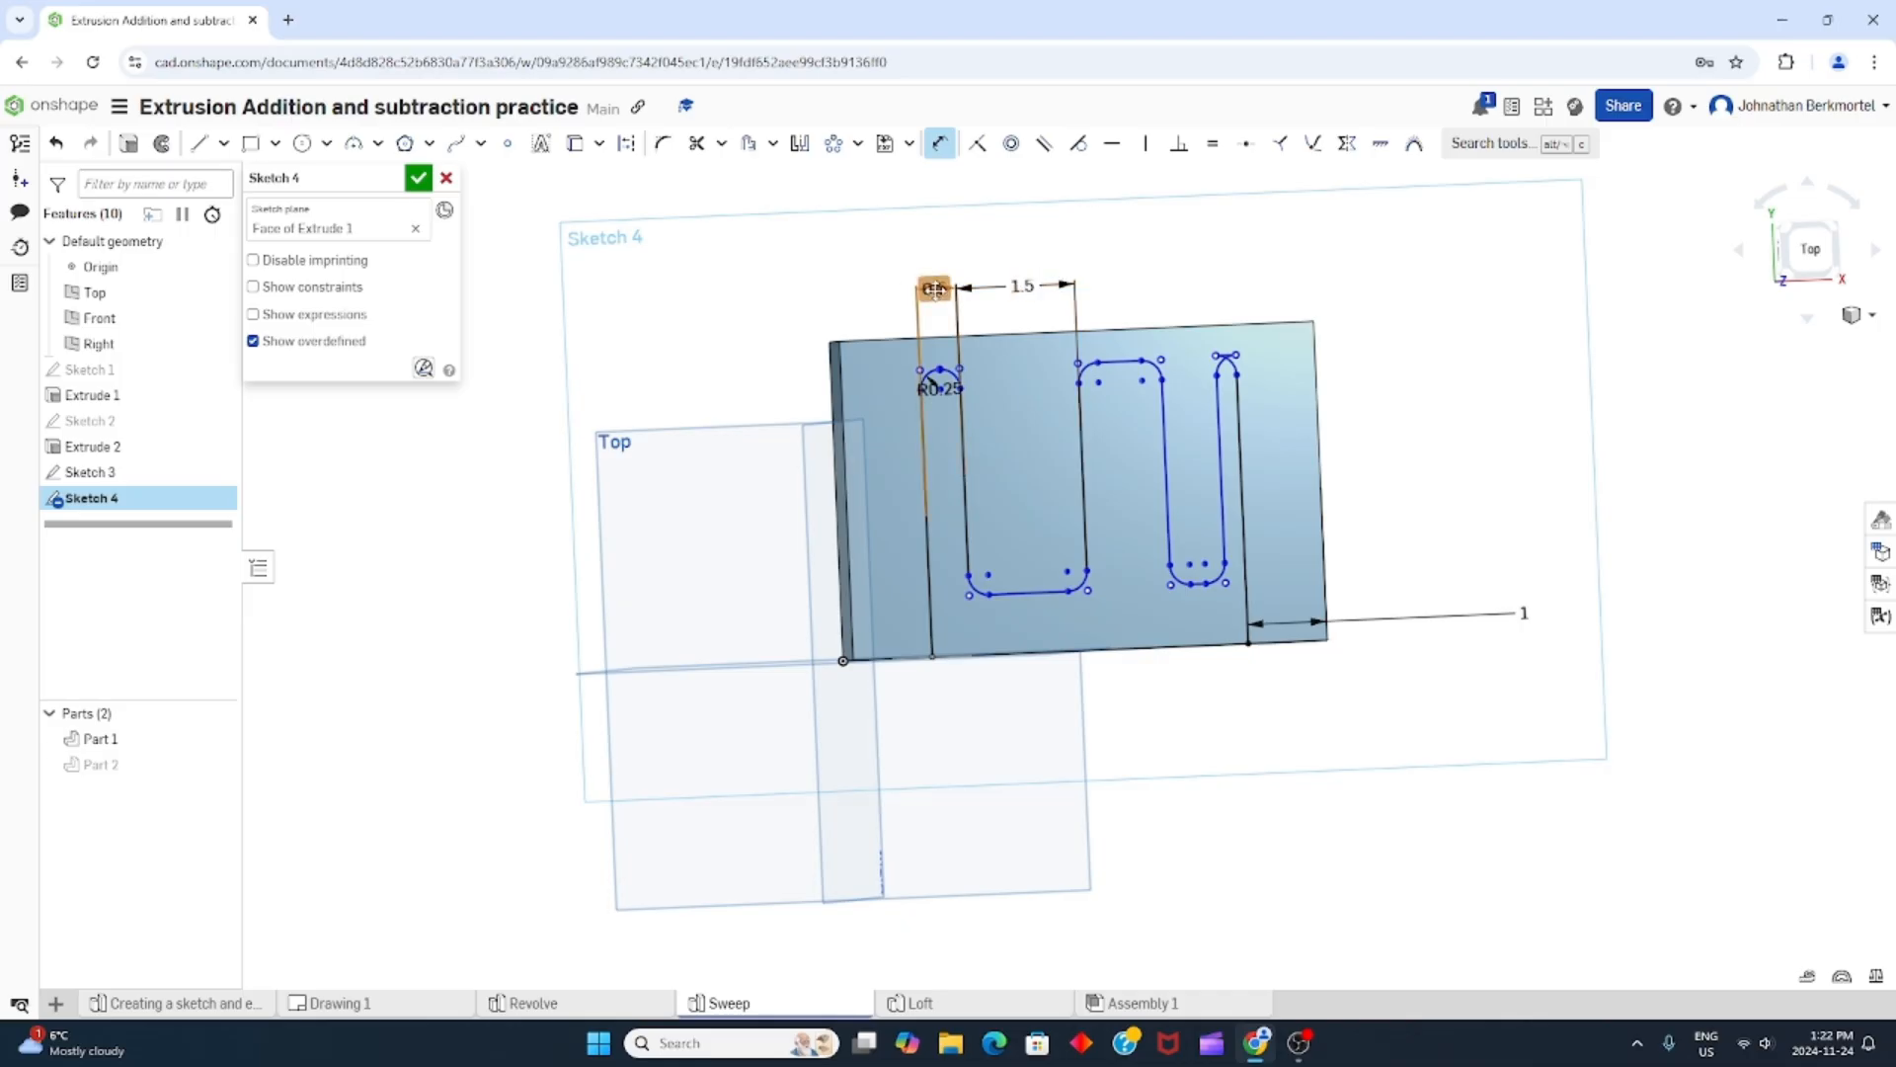
pyautogui.doubleClick(931, 289)
pyautogui.write('1')
pyautogui.press('Return')
pyautogui.doubleClick(1066, 286)
pyautogui.write('1')
pyautogui.press('Return')
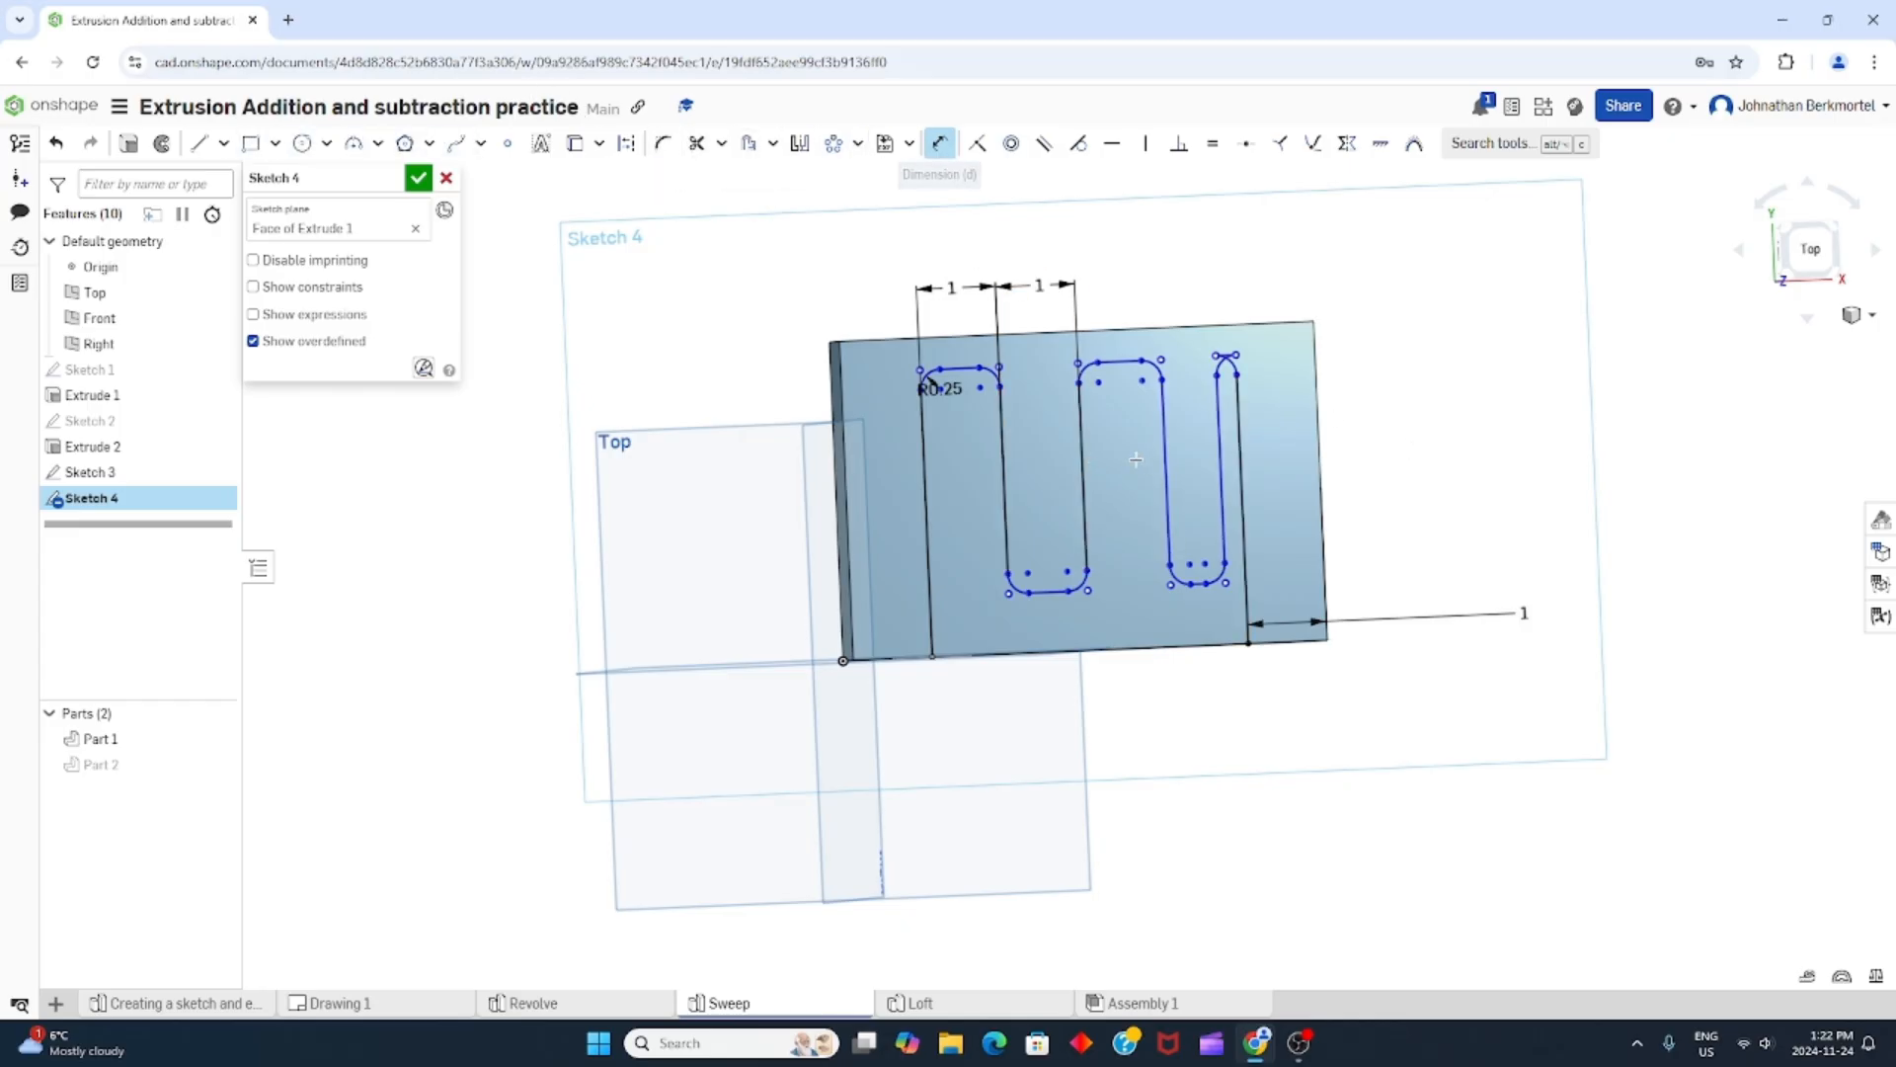
# Dimension the spacing from the third to the fourth long line and from the fourth to the fifth as 1 in each.
pyautogui.click(1168, 429)
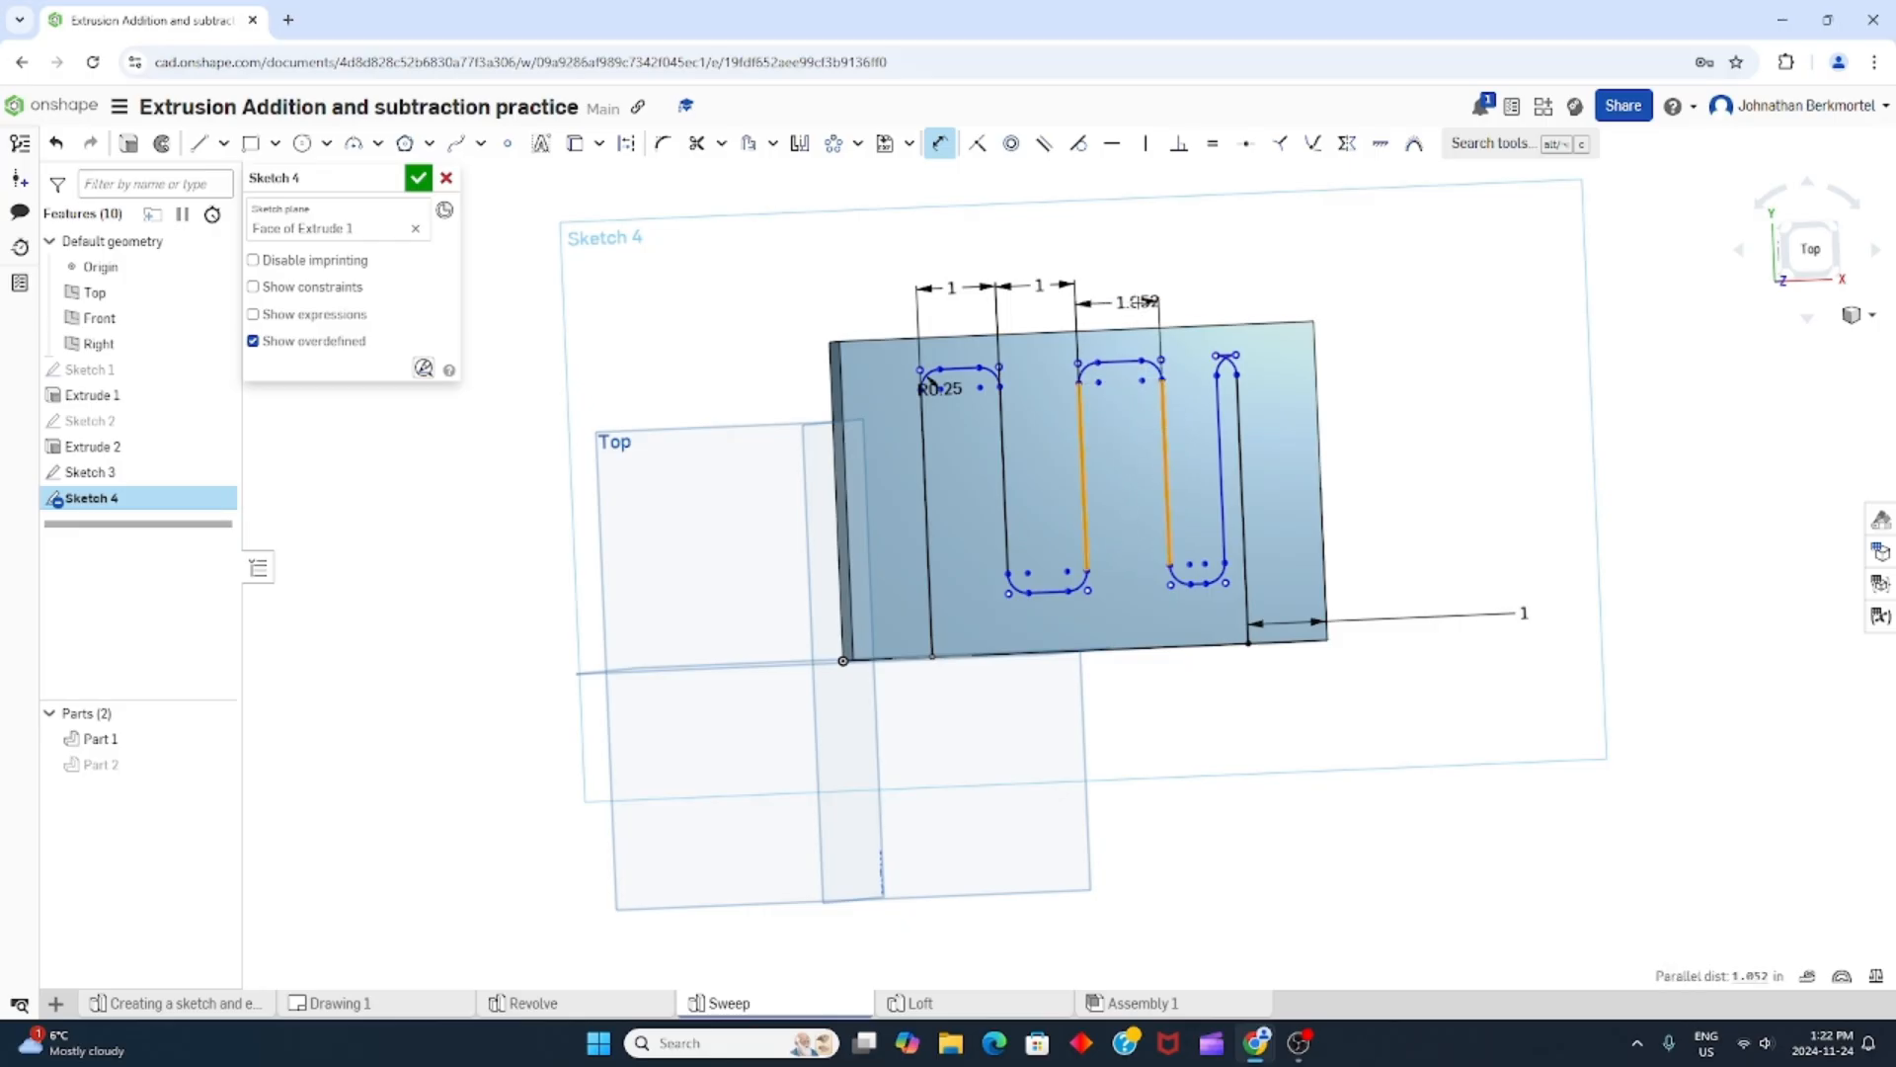
pyautogui.click(1084, 291)
pyautogui.write('1')
pyautogui.press('Return')
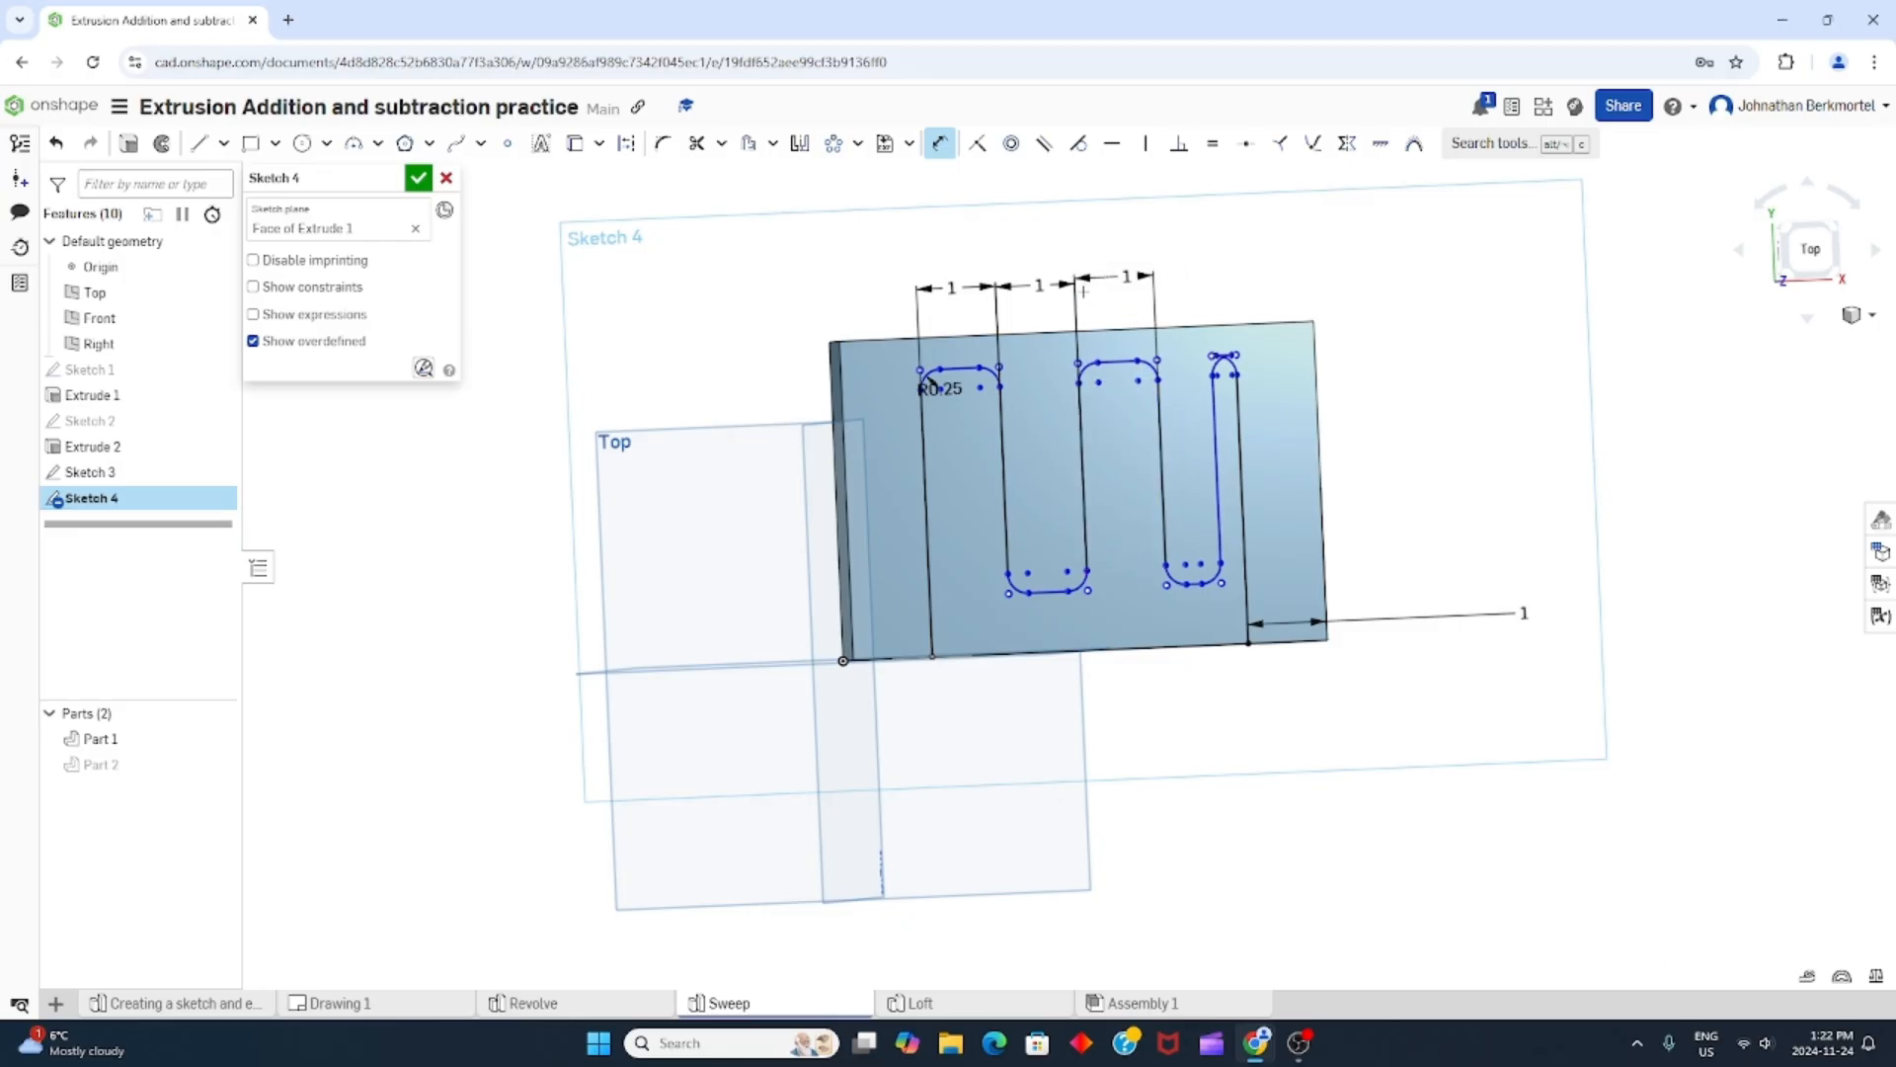
pyautogui.click(1218, 455)
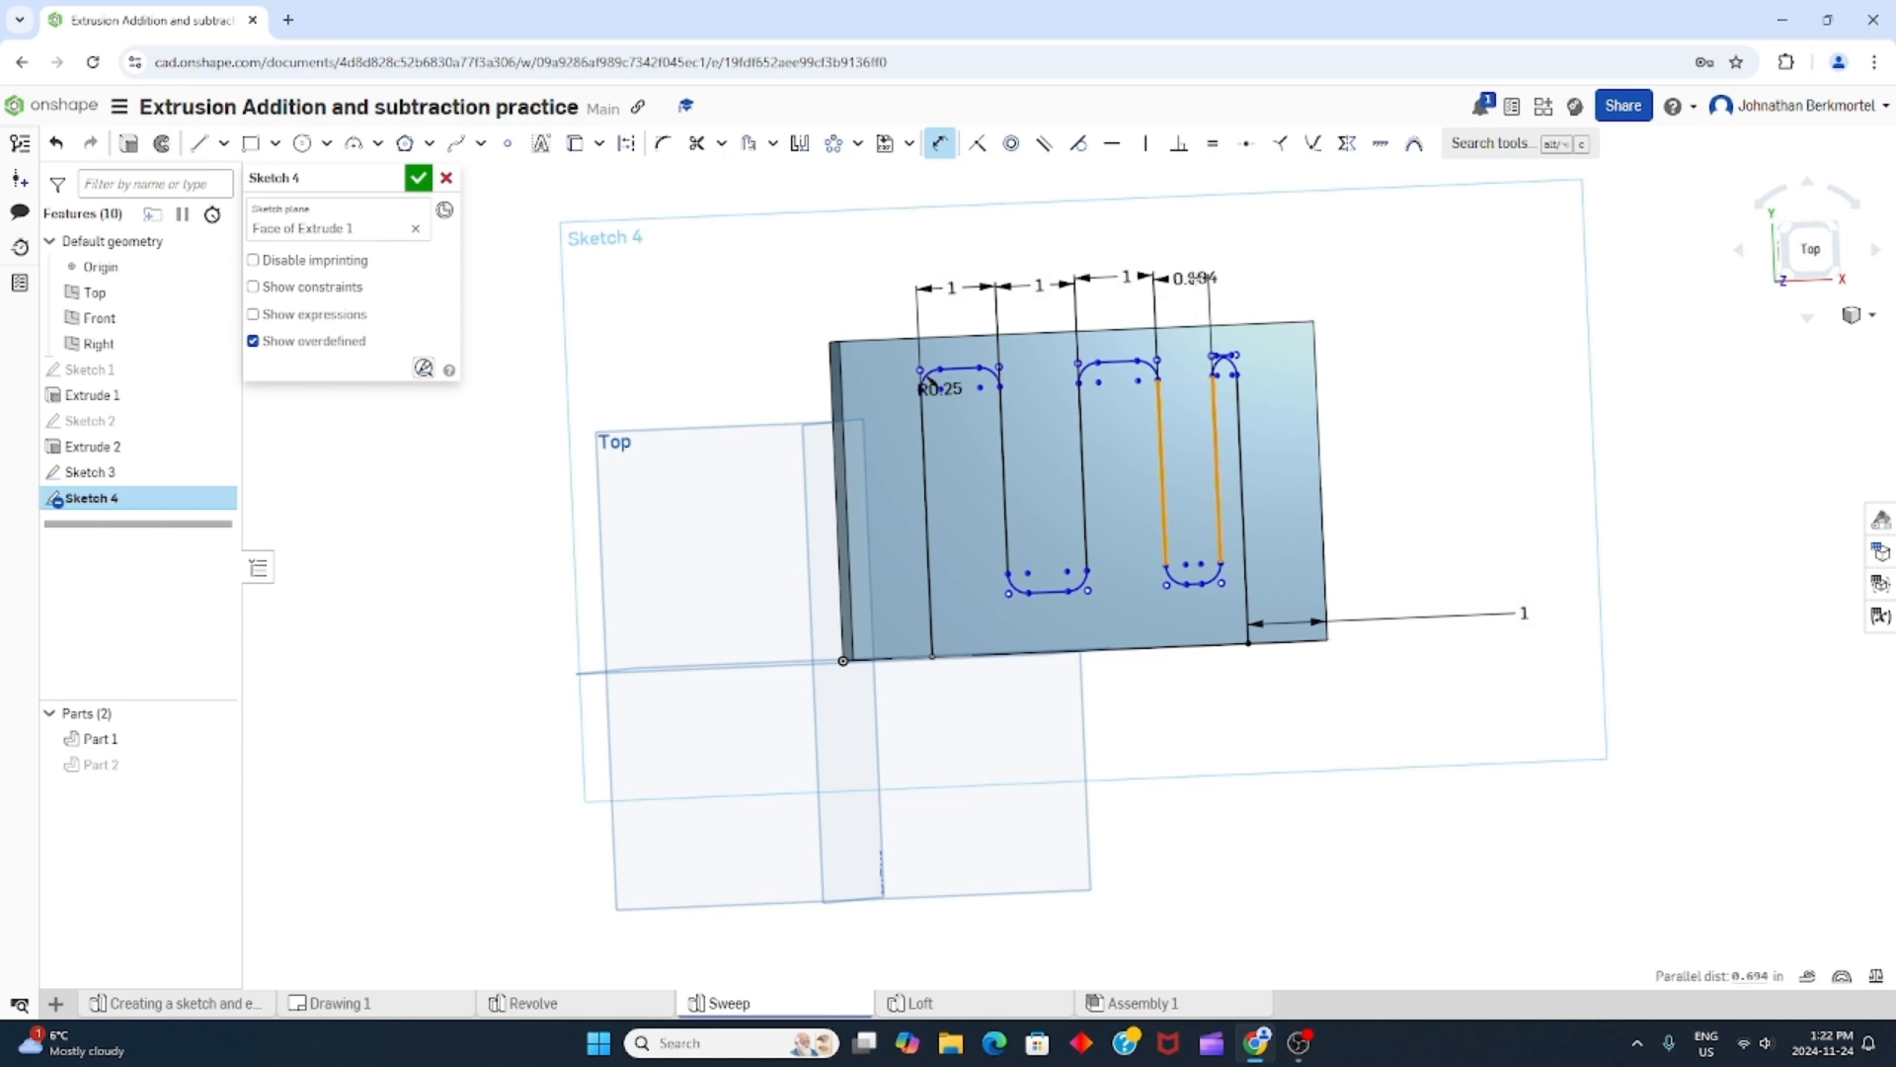
pyautogui.click(1197, 277)
pyautogui.write('1')
pyautogui.press('Return')
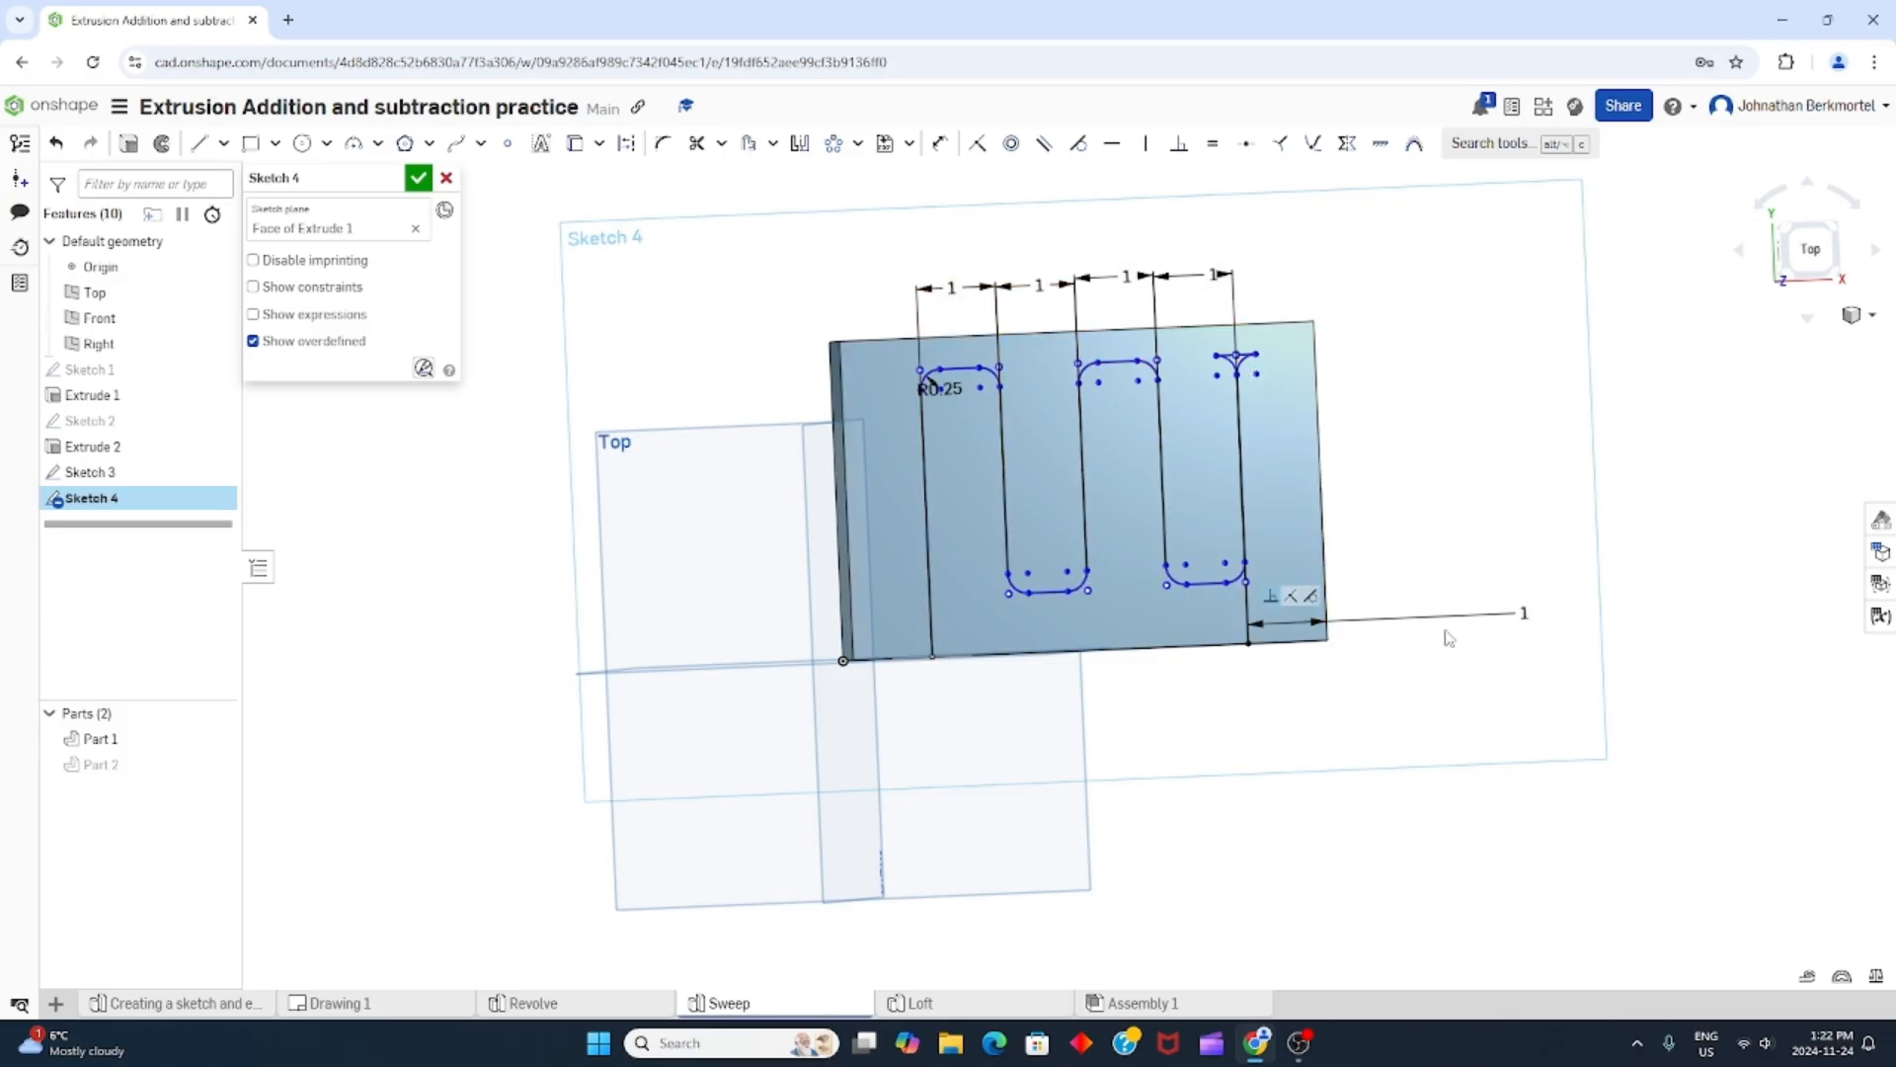
# Set the last long line's distance from the block's right edge to 0.5 in.
pyautogui.doubleClick(1524, 613)
pyautogui.write('0.5')
pyautogui.press('Return')
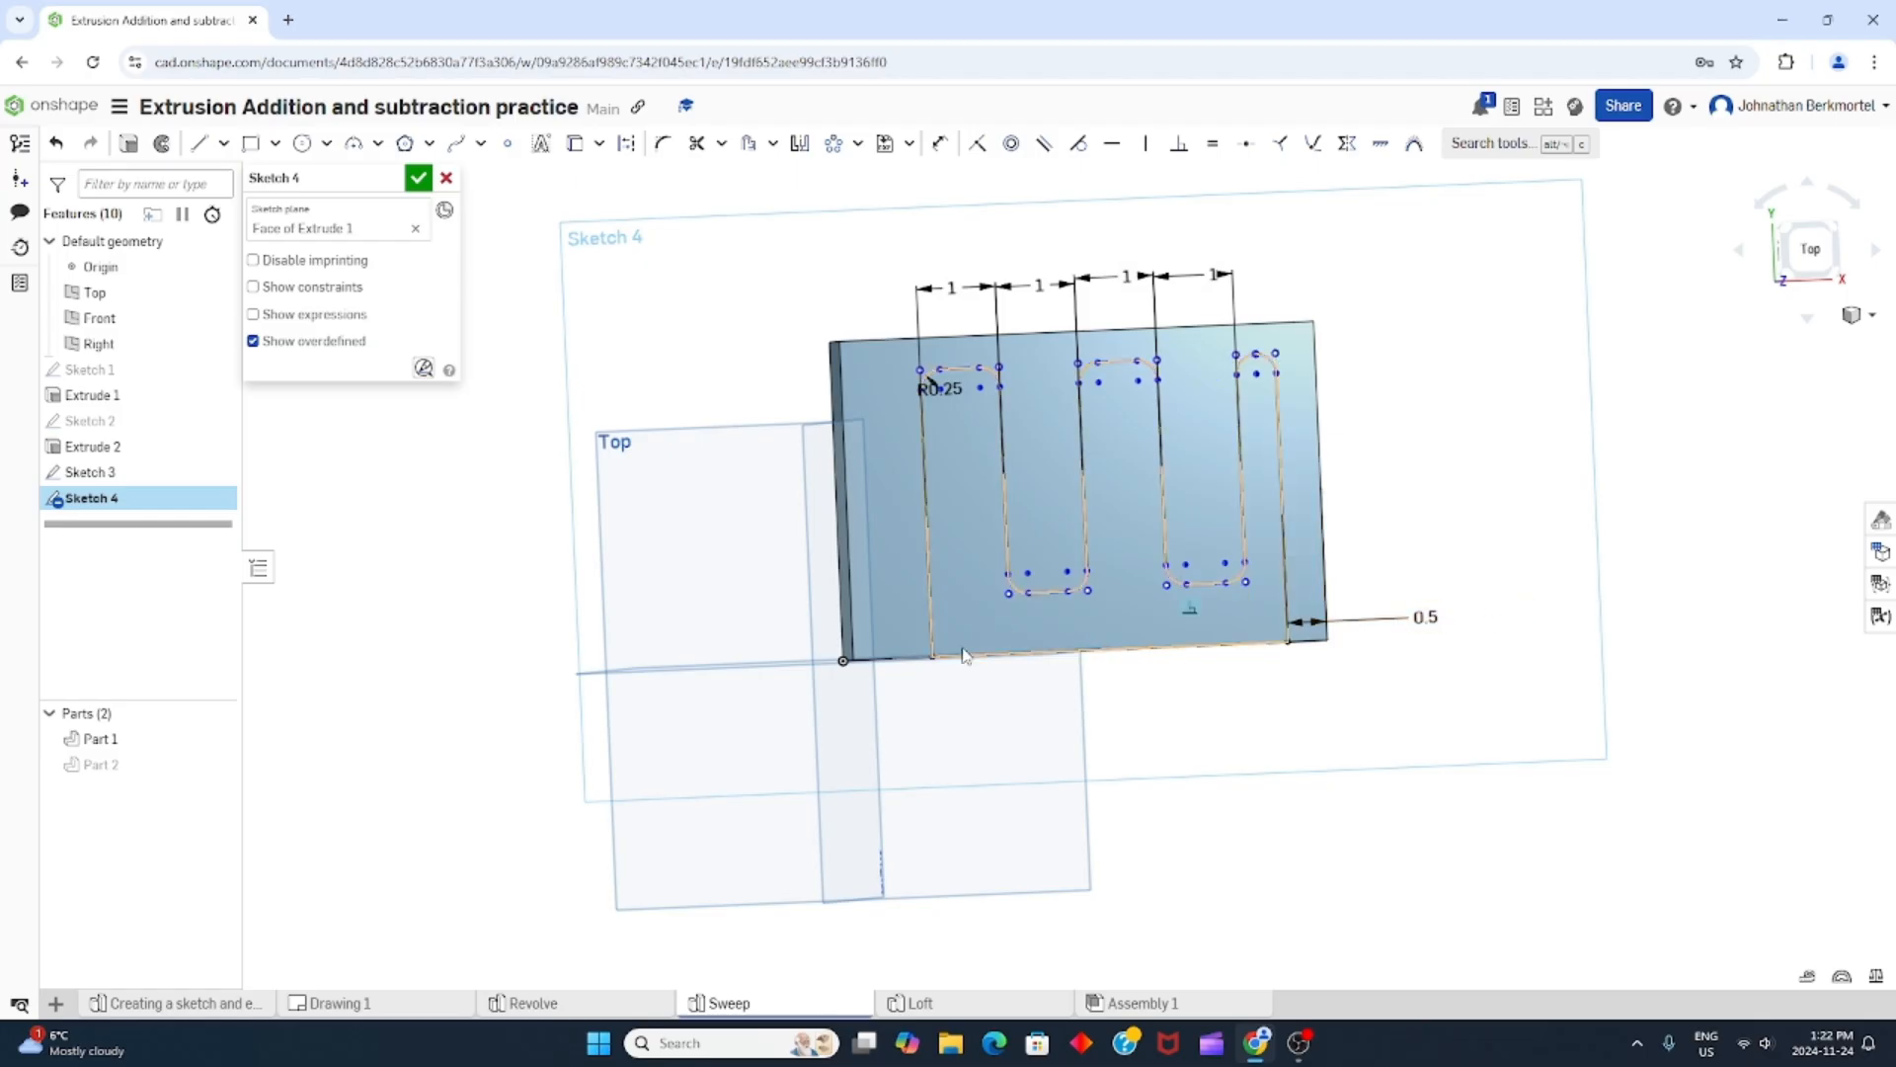
# Delete the constraint that ties the path's first long line to the circle's center.
pyautogui.moveTo(966, 656); pyautogui.dragTo(934, 607, button='right')
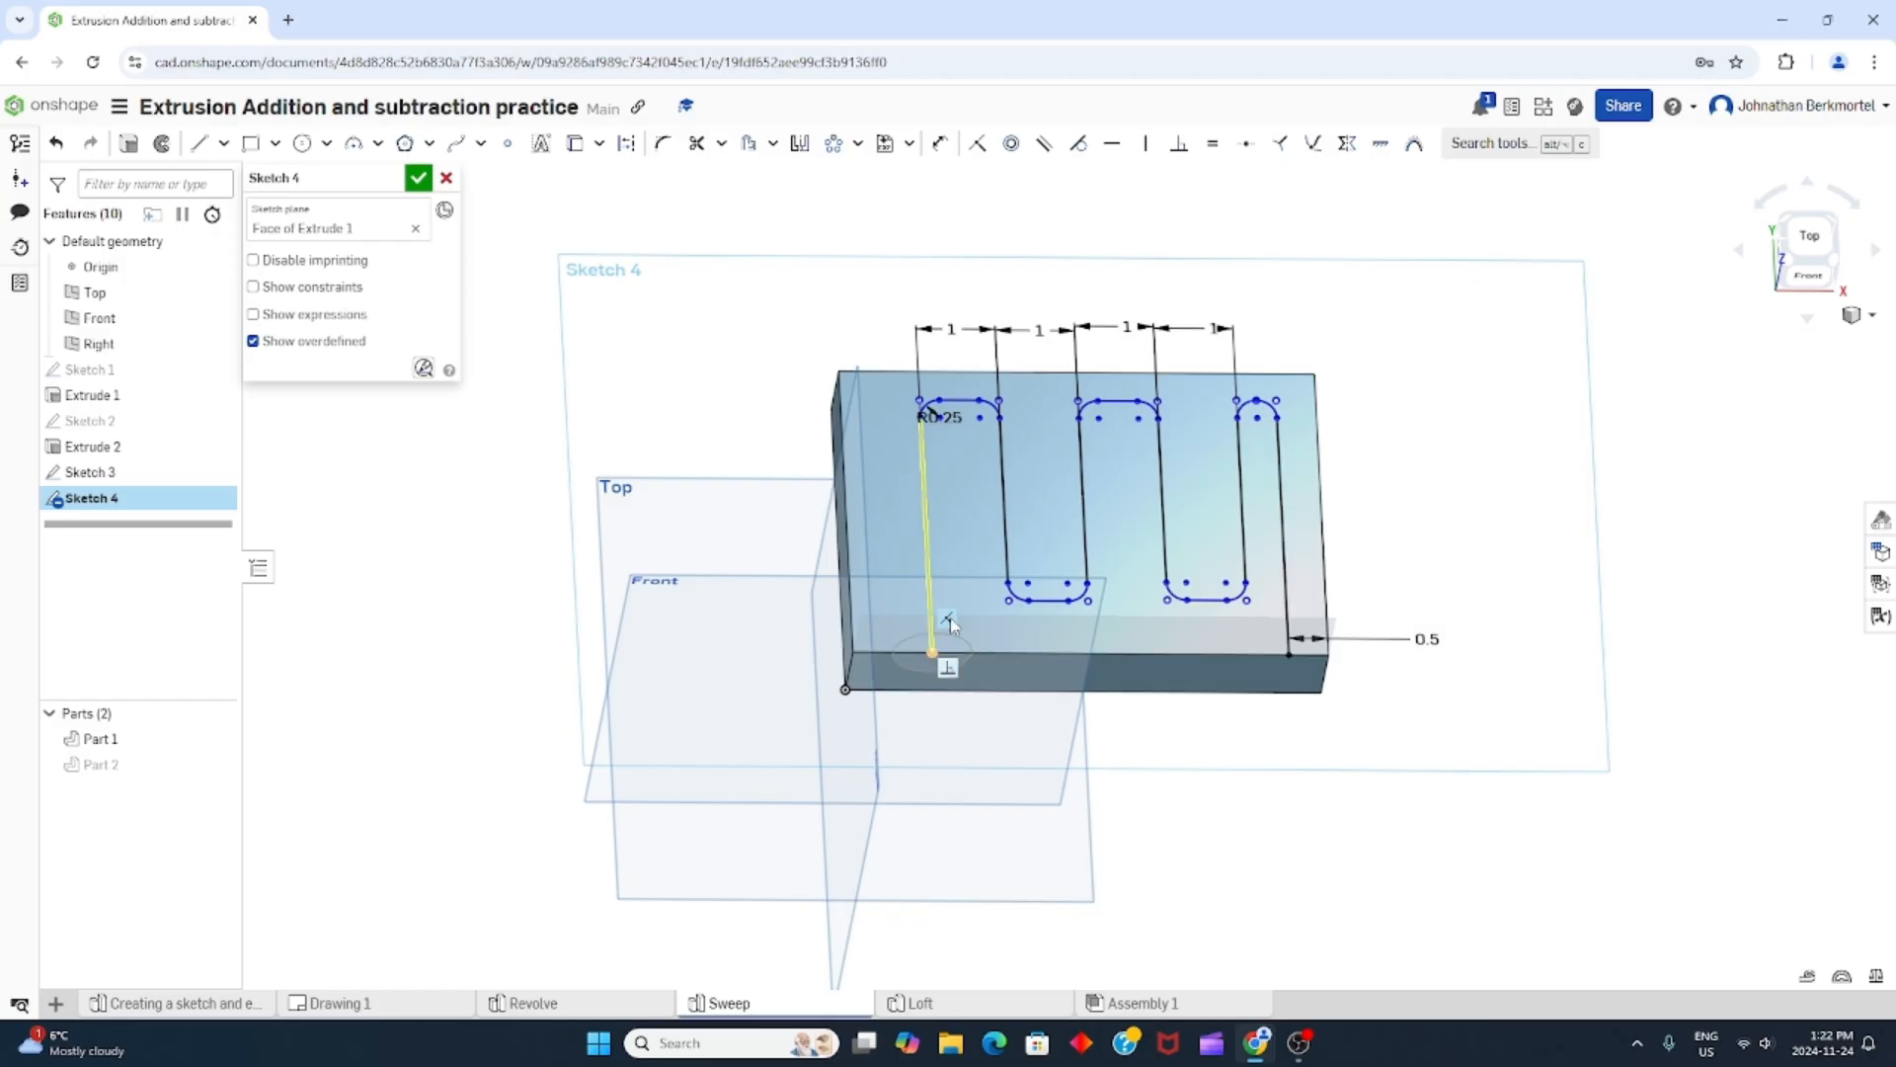
pyautogui.click(948, 621)
pyautogui.press('Delete')
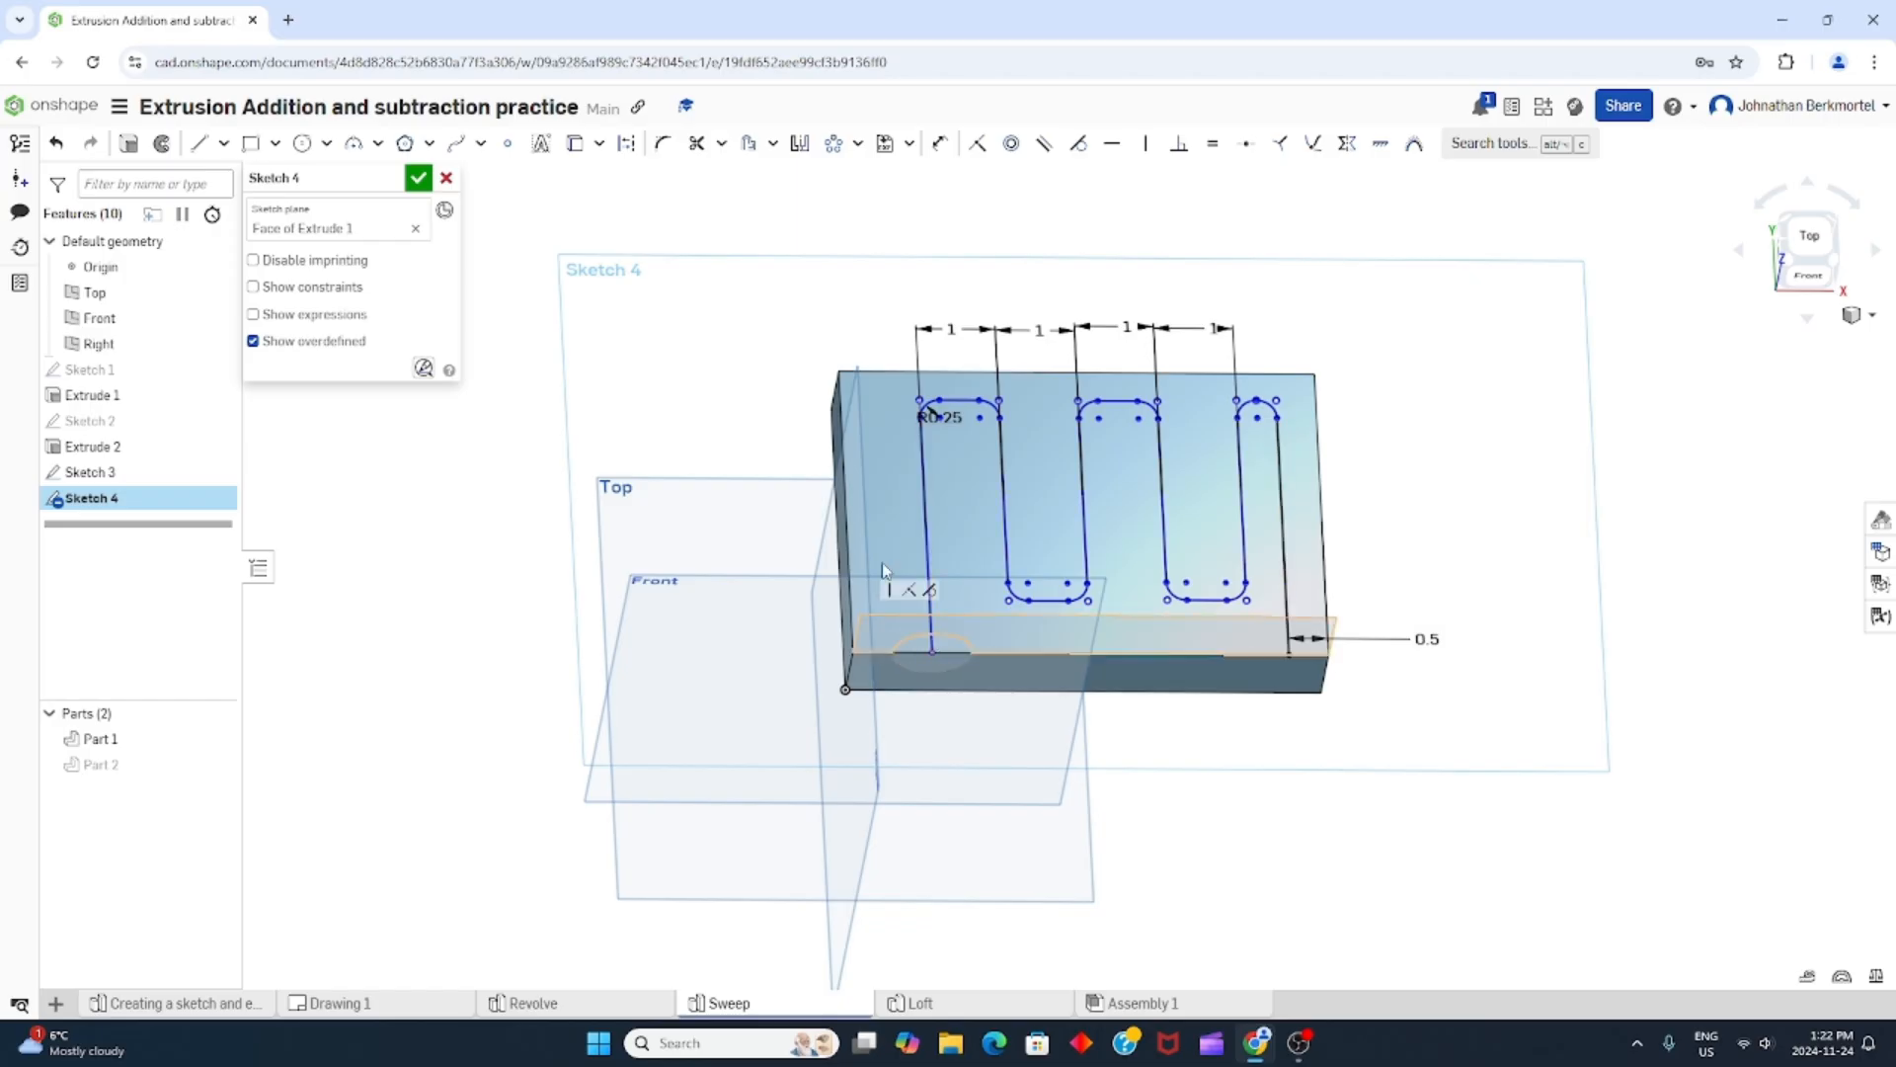
# Dimension the path's first long line 0.5 in from the block's left edge.
pyautogui.click(940, 145)
pyautogui.click(926, 499)
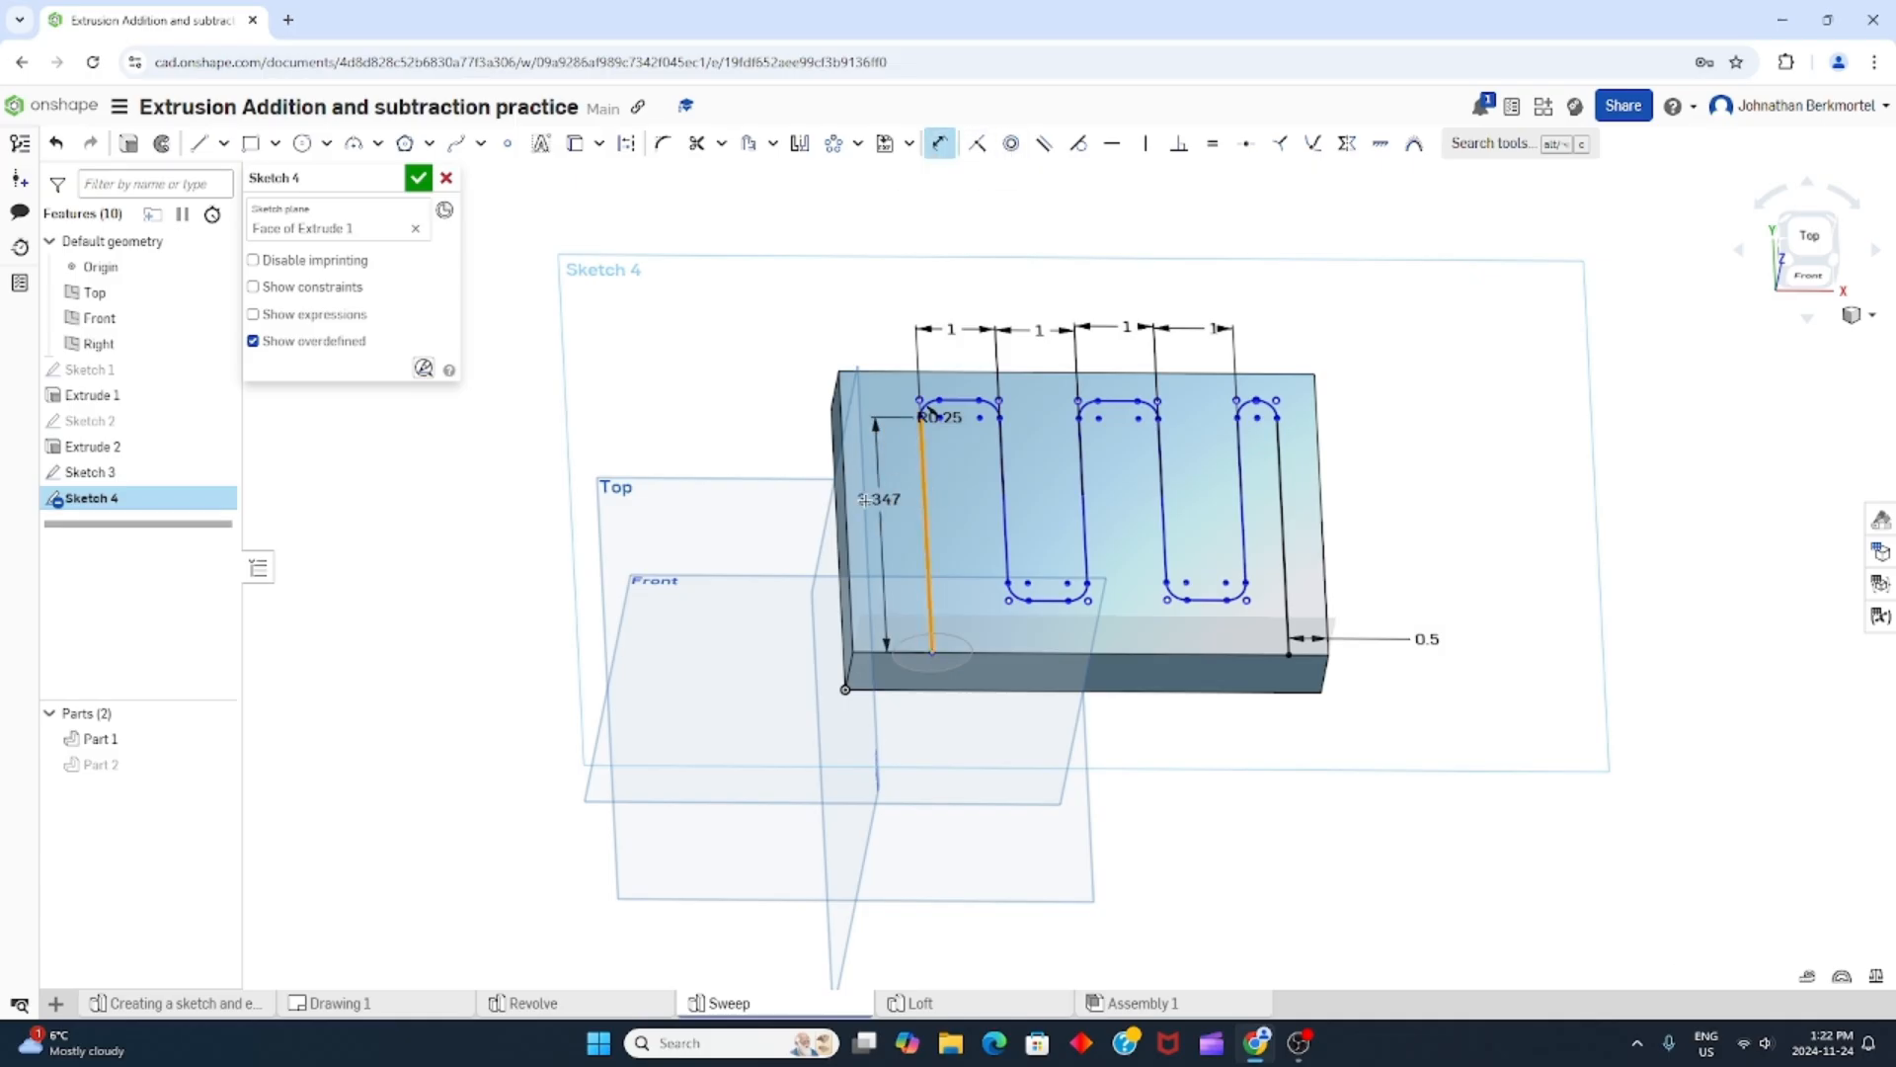
pyautogui.click(844, 506)
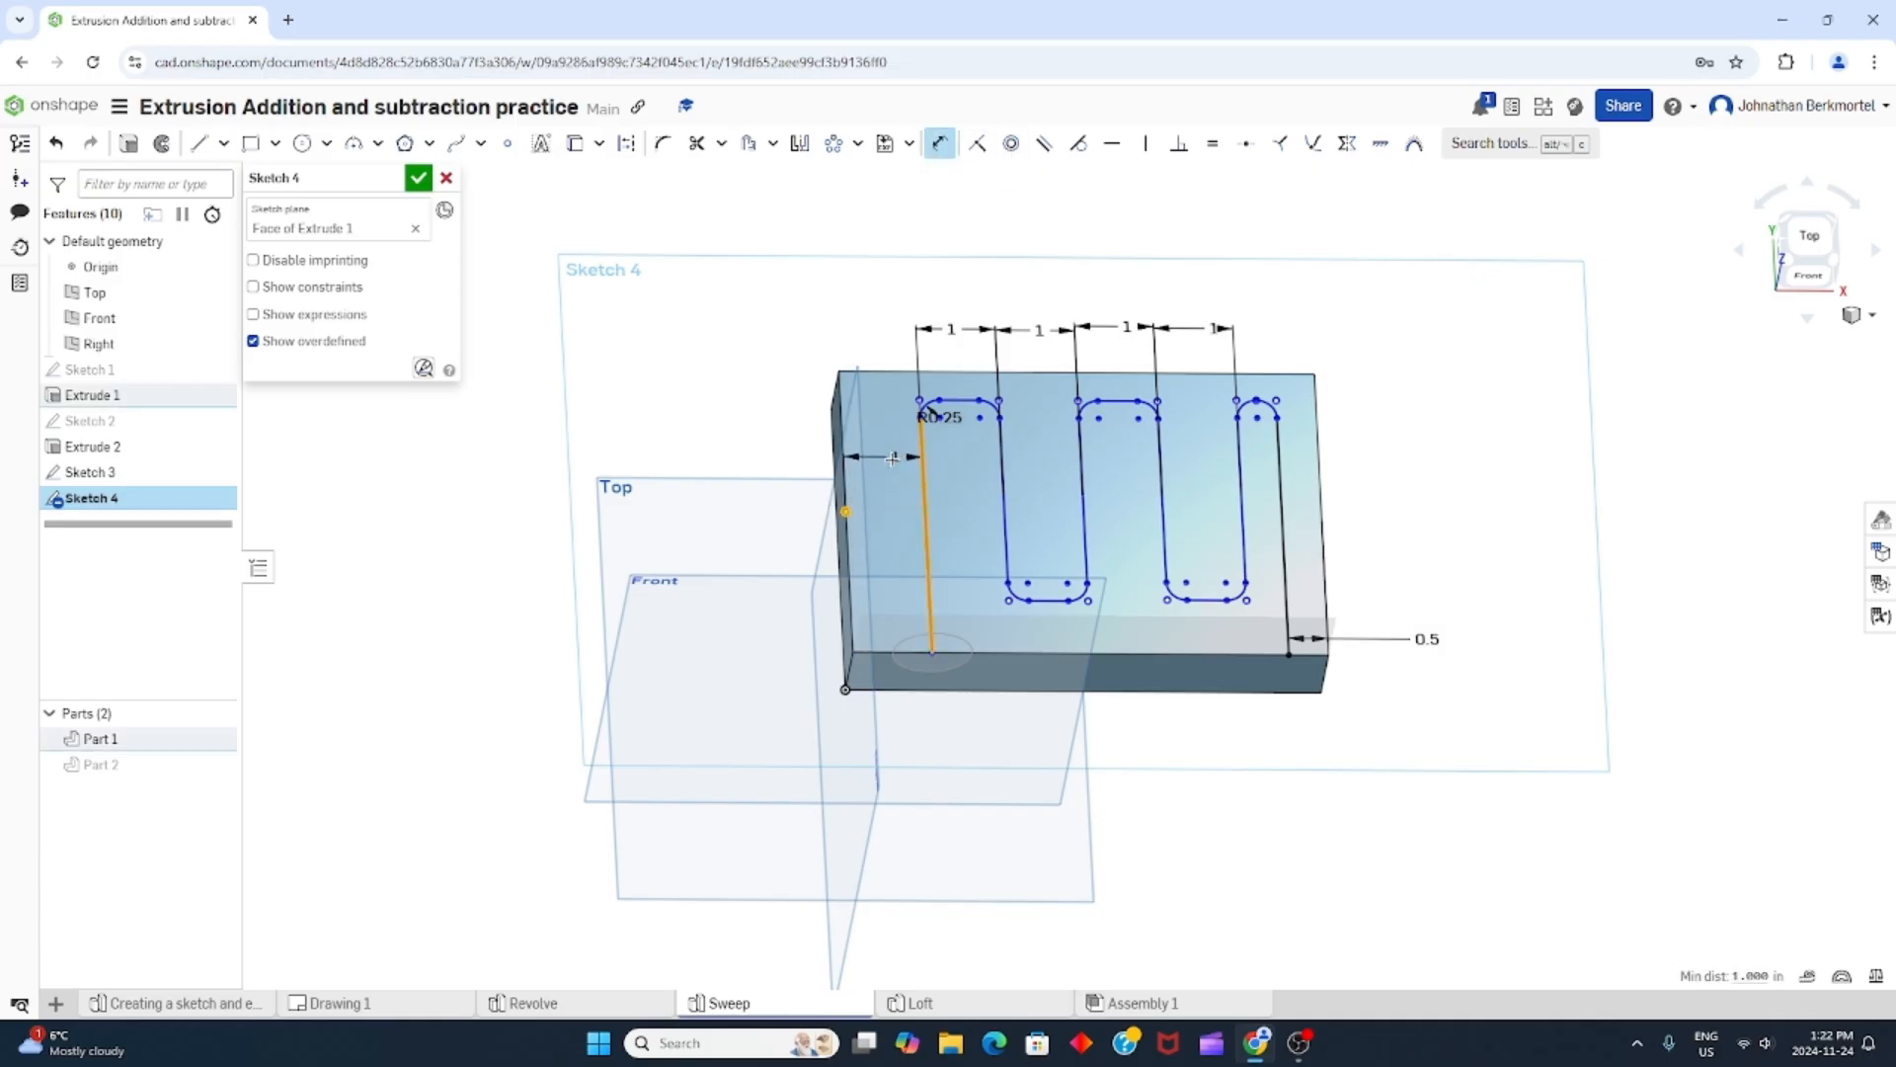
pyautogui.click(891, 459)
pyautogui.write('0.5')
pyautogui.press('Return')
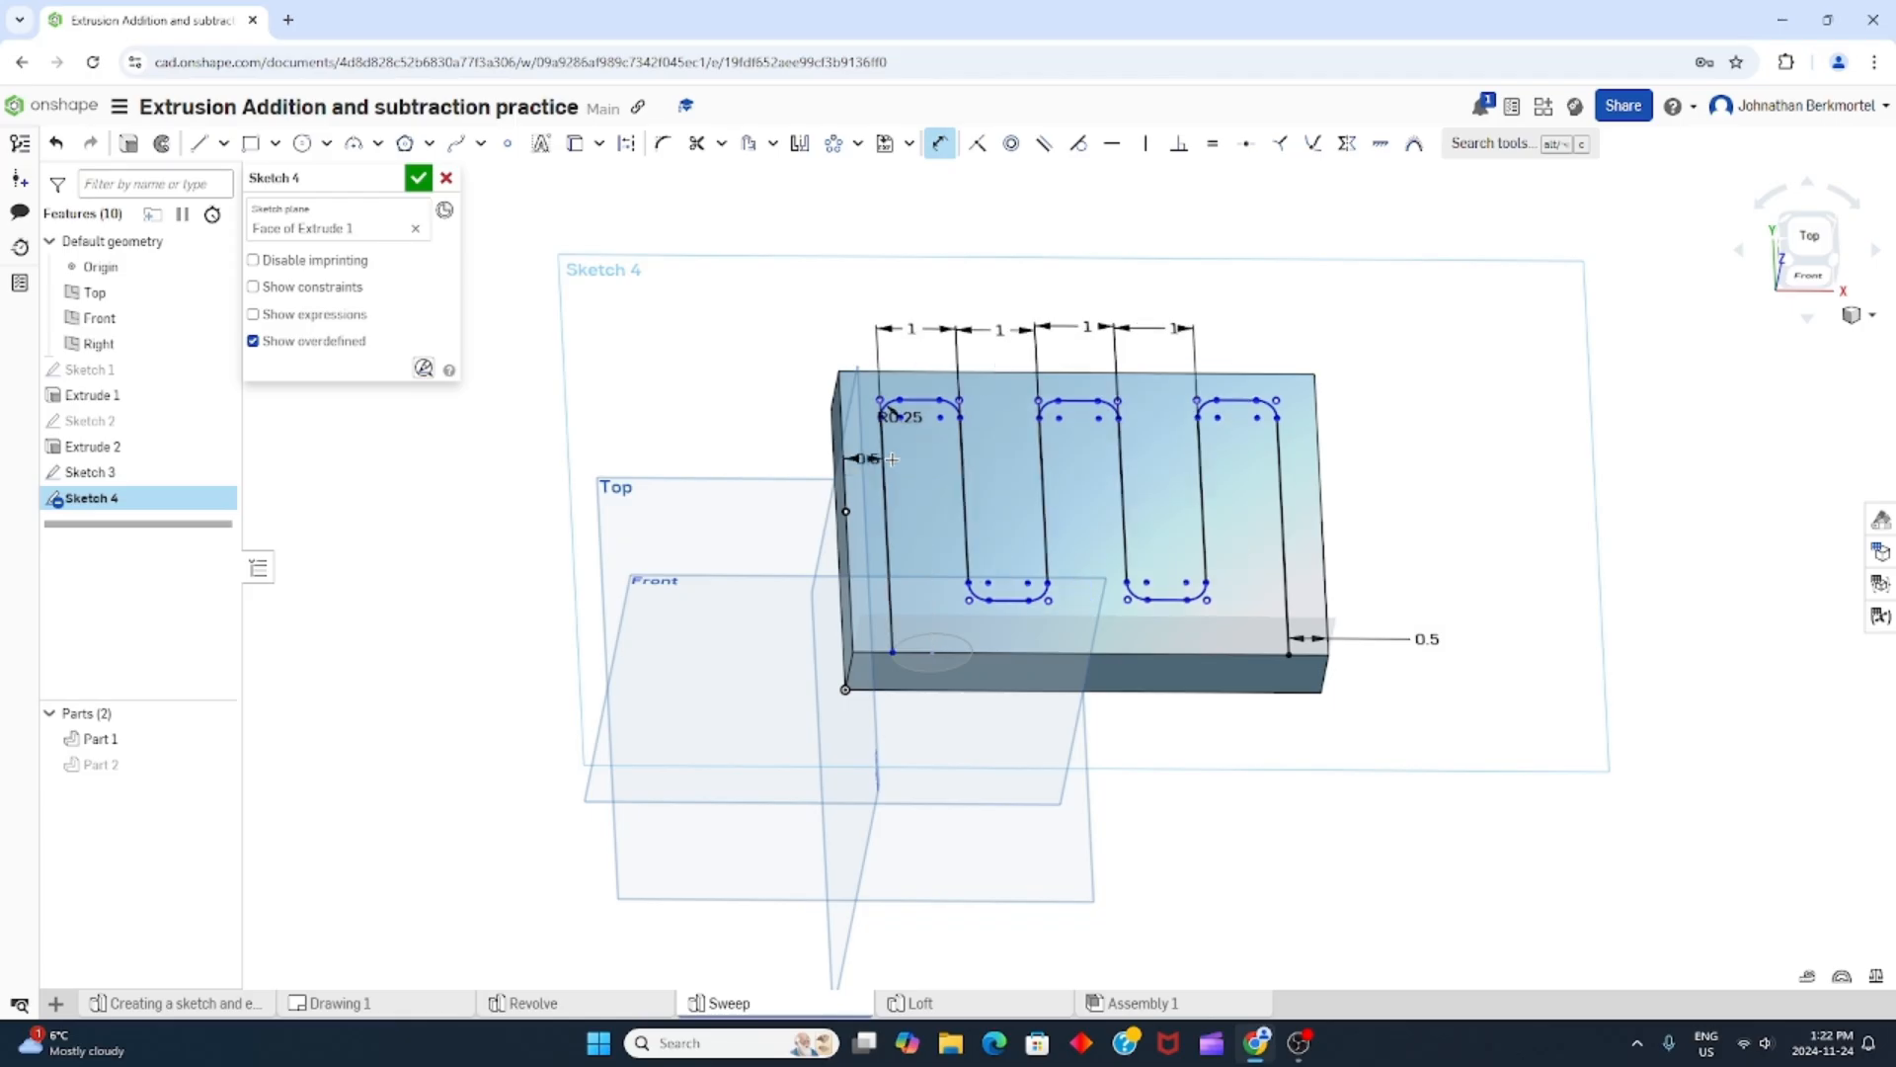
# View the sketch plane straight on and dimension the first upper horizontal segment 1 in from the block's back edge.
pyautogui.press('n')
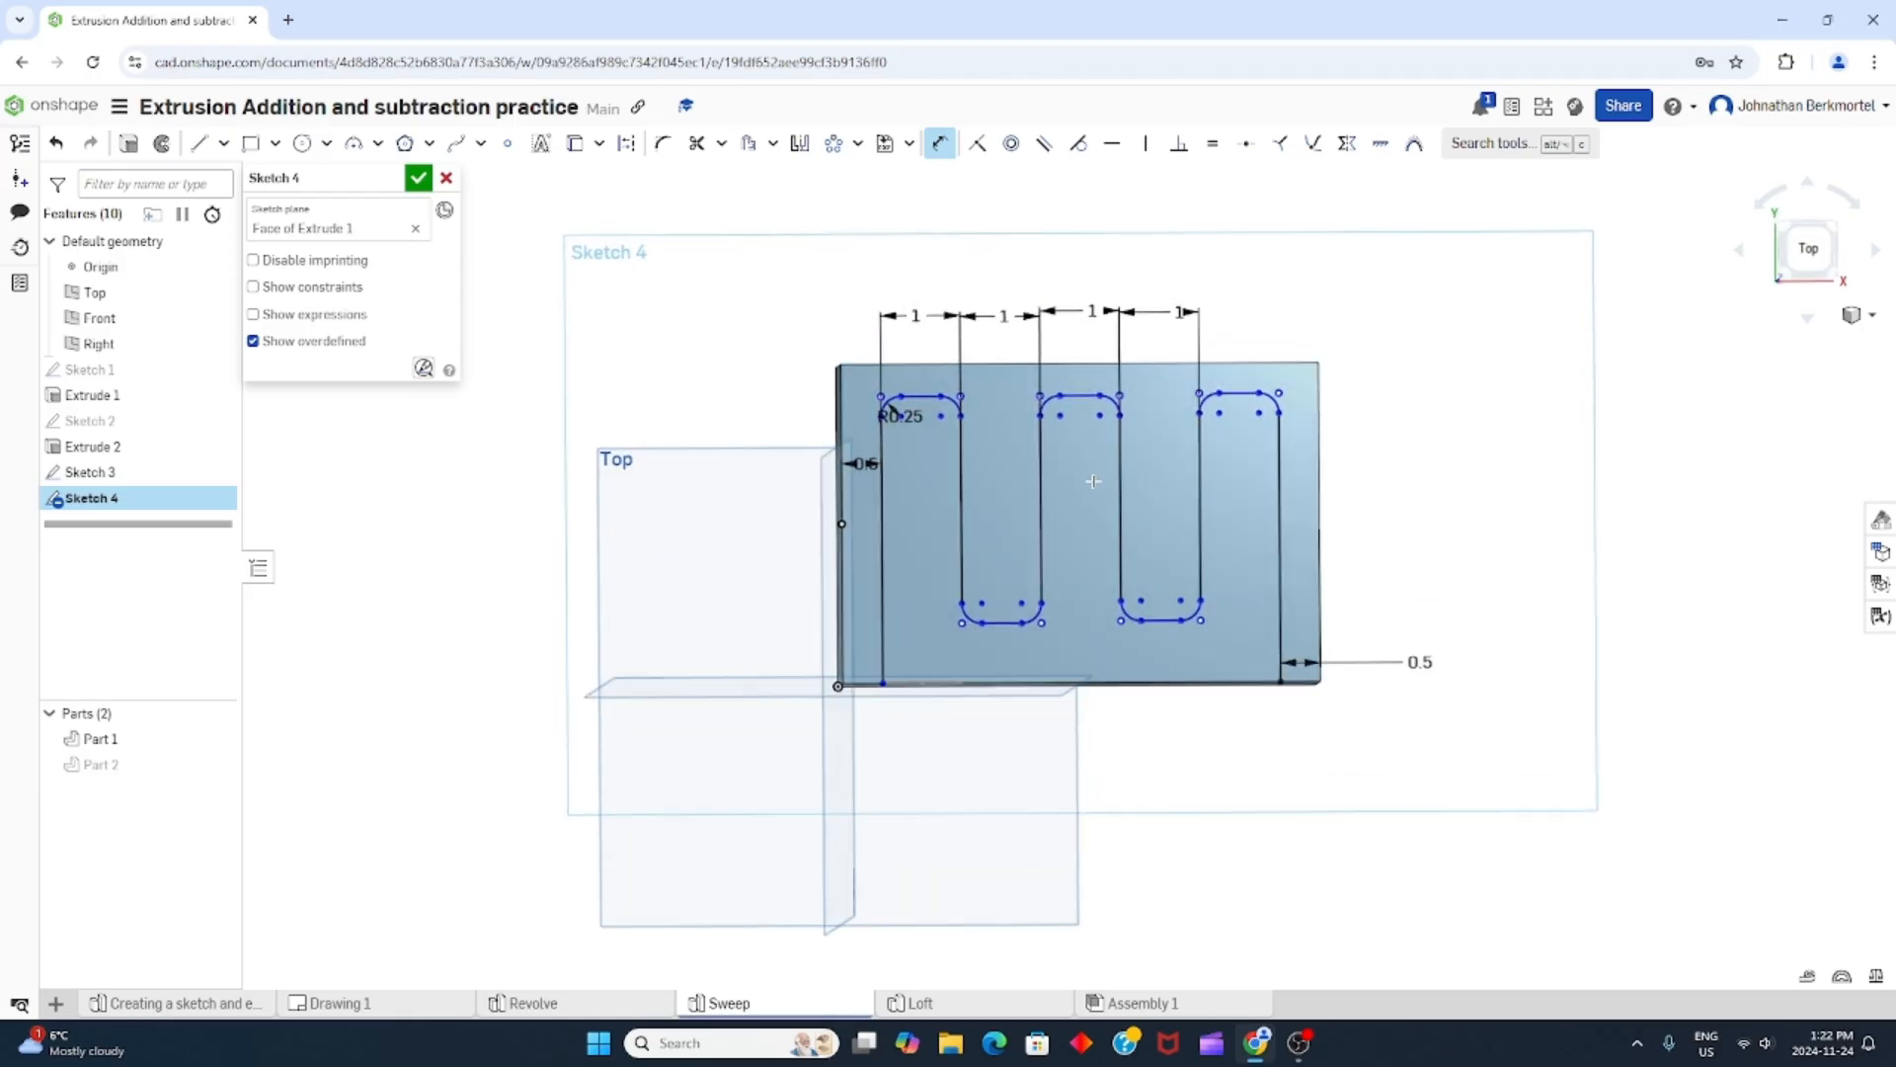
pyautogui.click(922, 386)
pyautogui.click(917, 365)
pyautogui.click(924, 338)
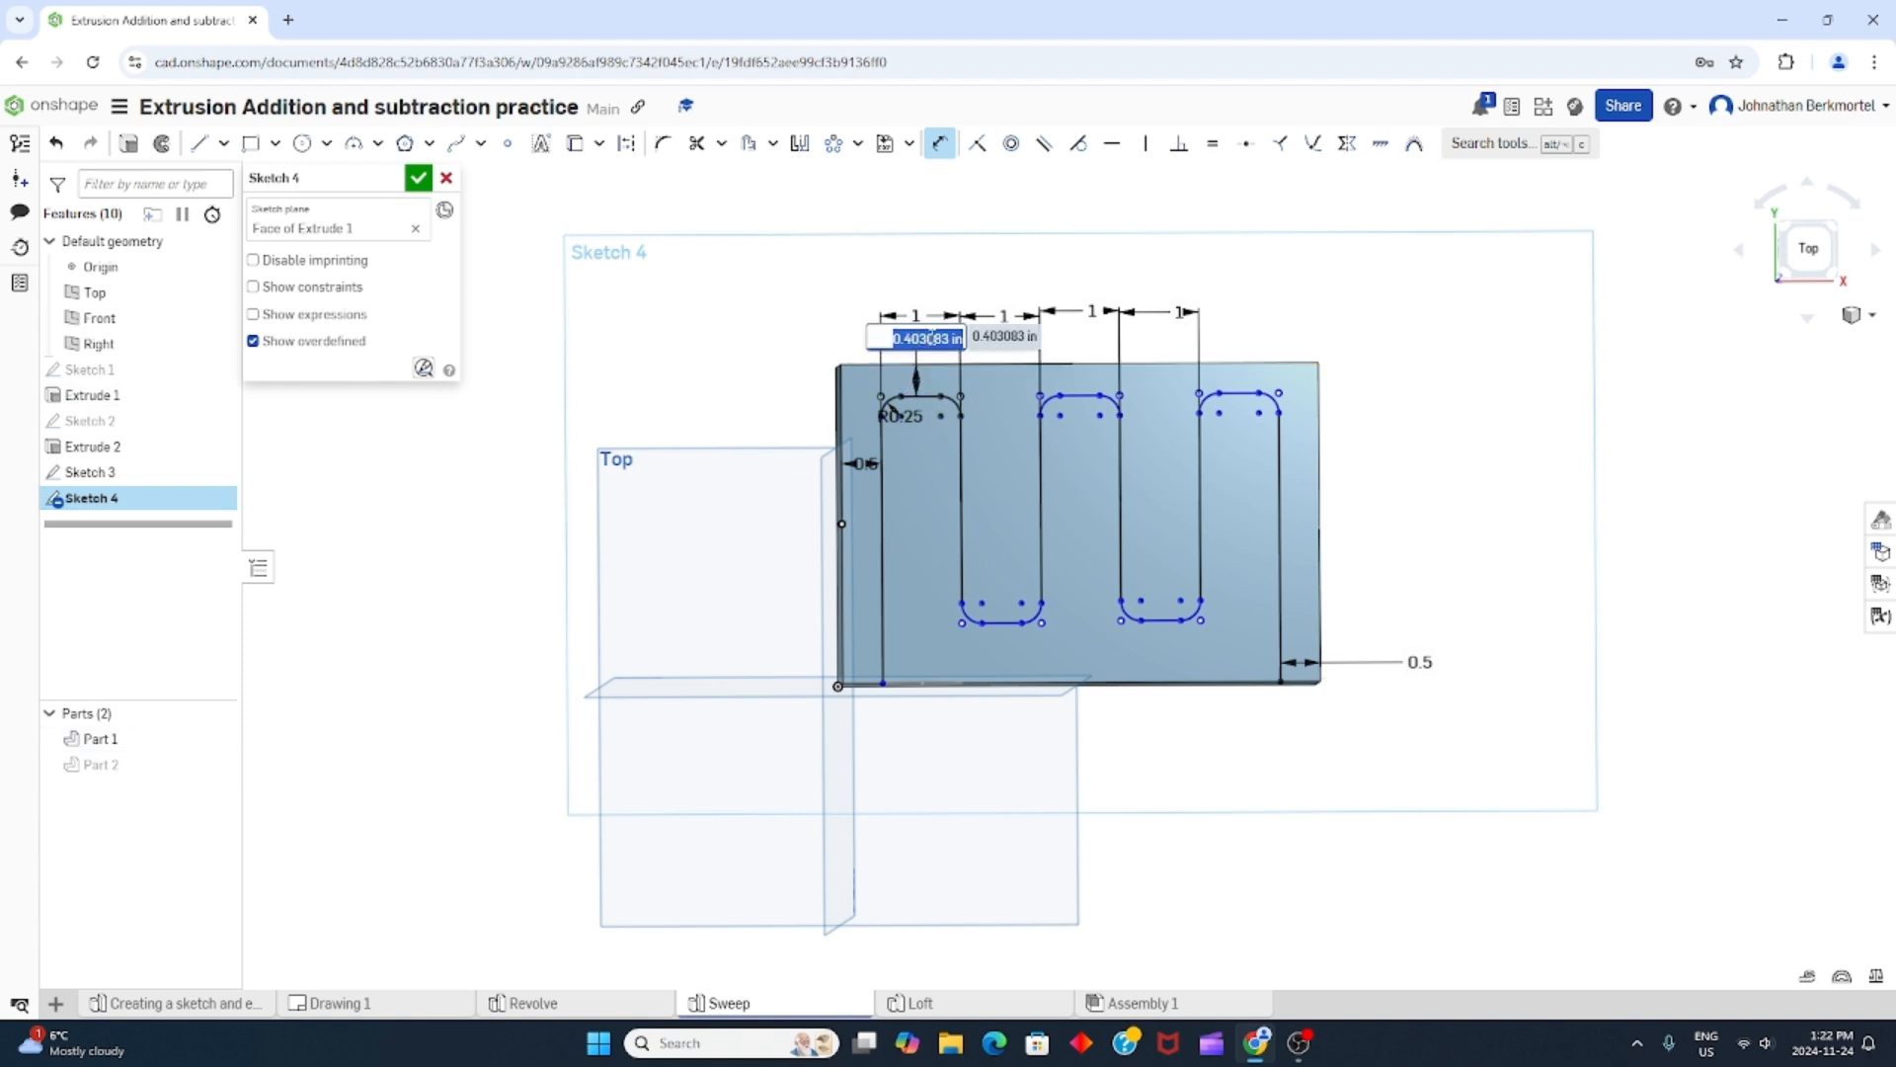
pyautogui.write('1')
pyautogui.press('Return')
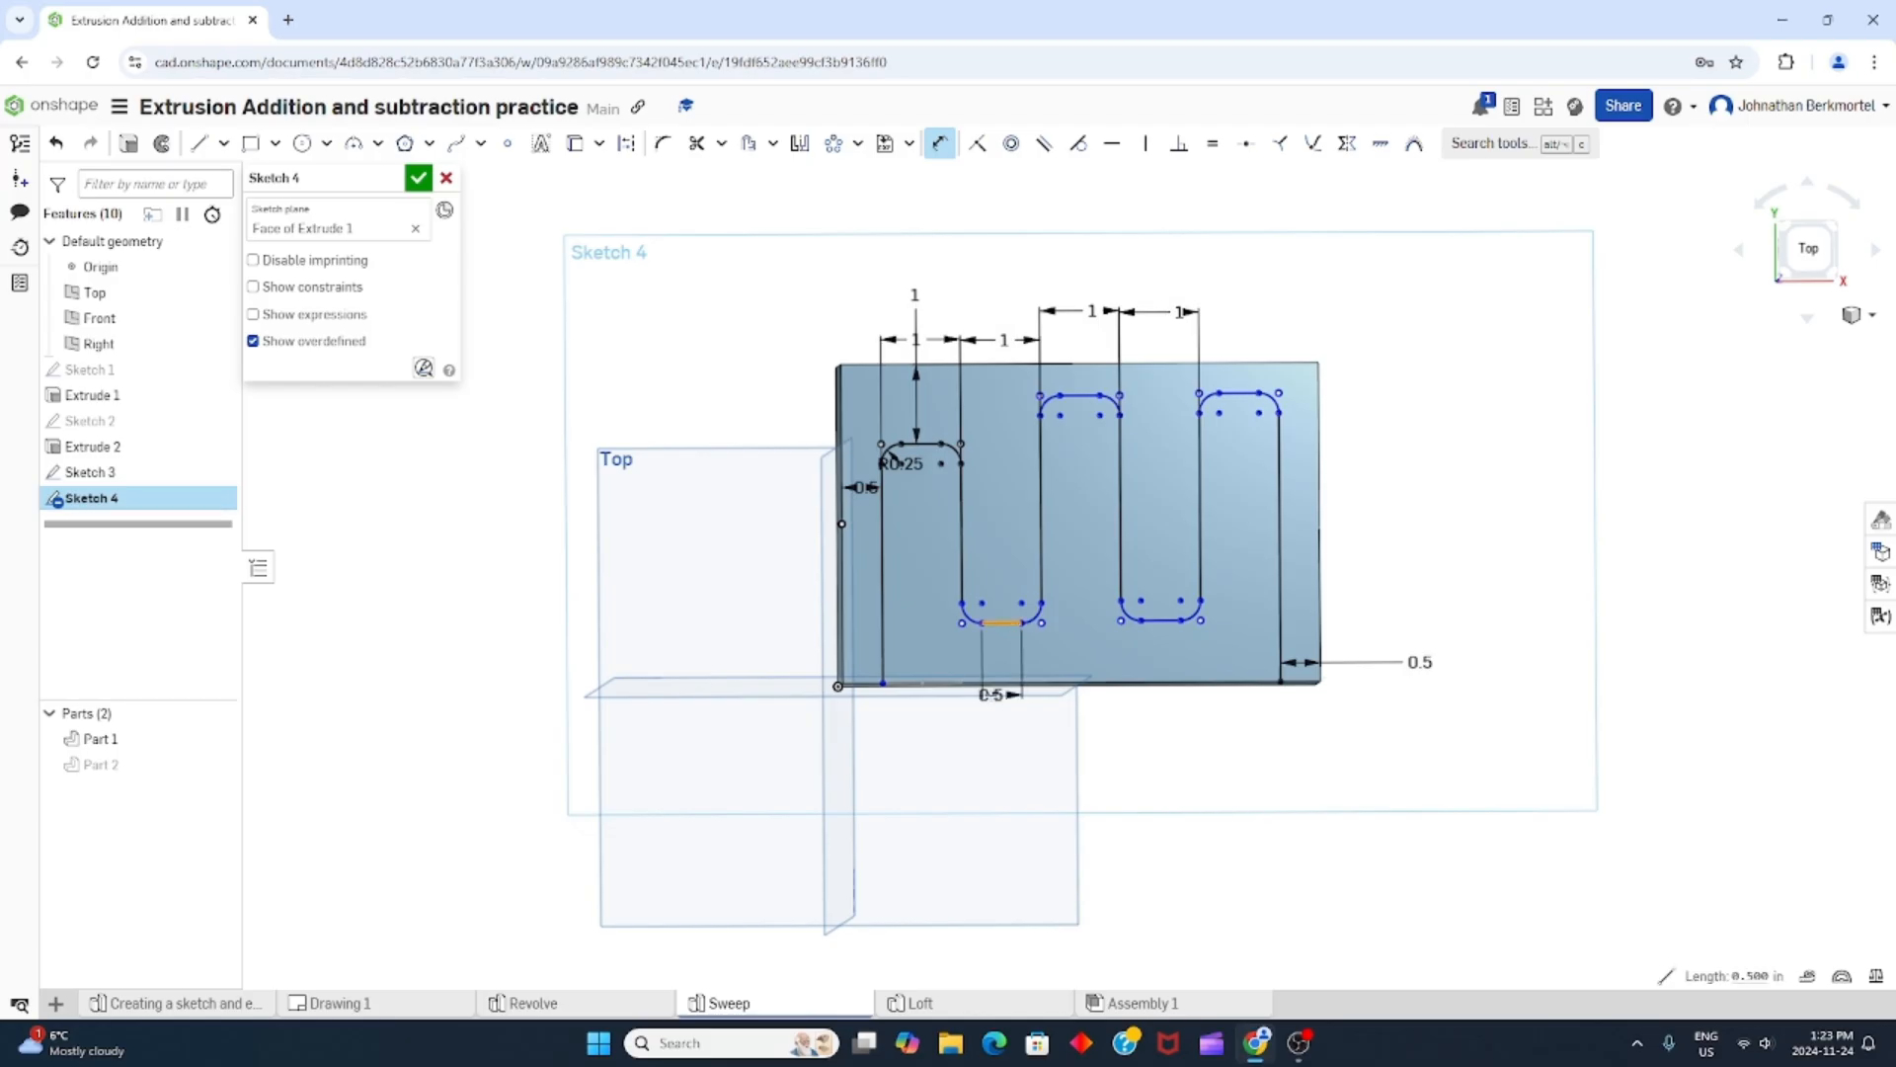
# Dimension the first lower horizontal segment of the path 0.5 in from the block's front edge.
pyautogui.click(997, 681)
pyautogui.click(1033, 727)
pyautogui.write('0.5')
pyautogui.press('Return')
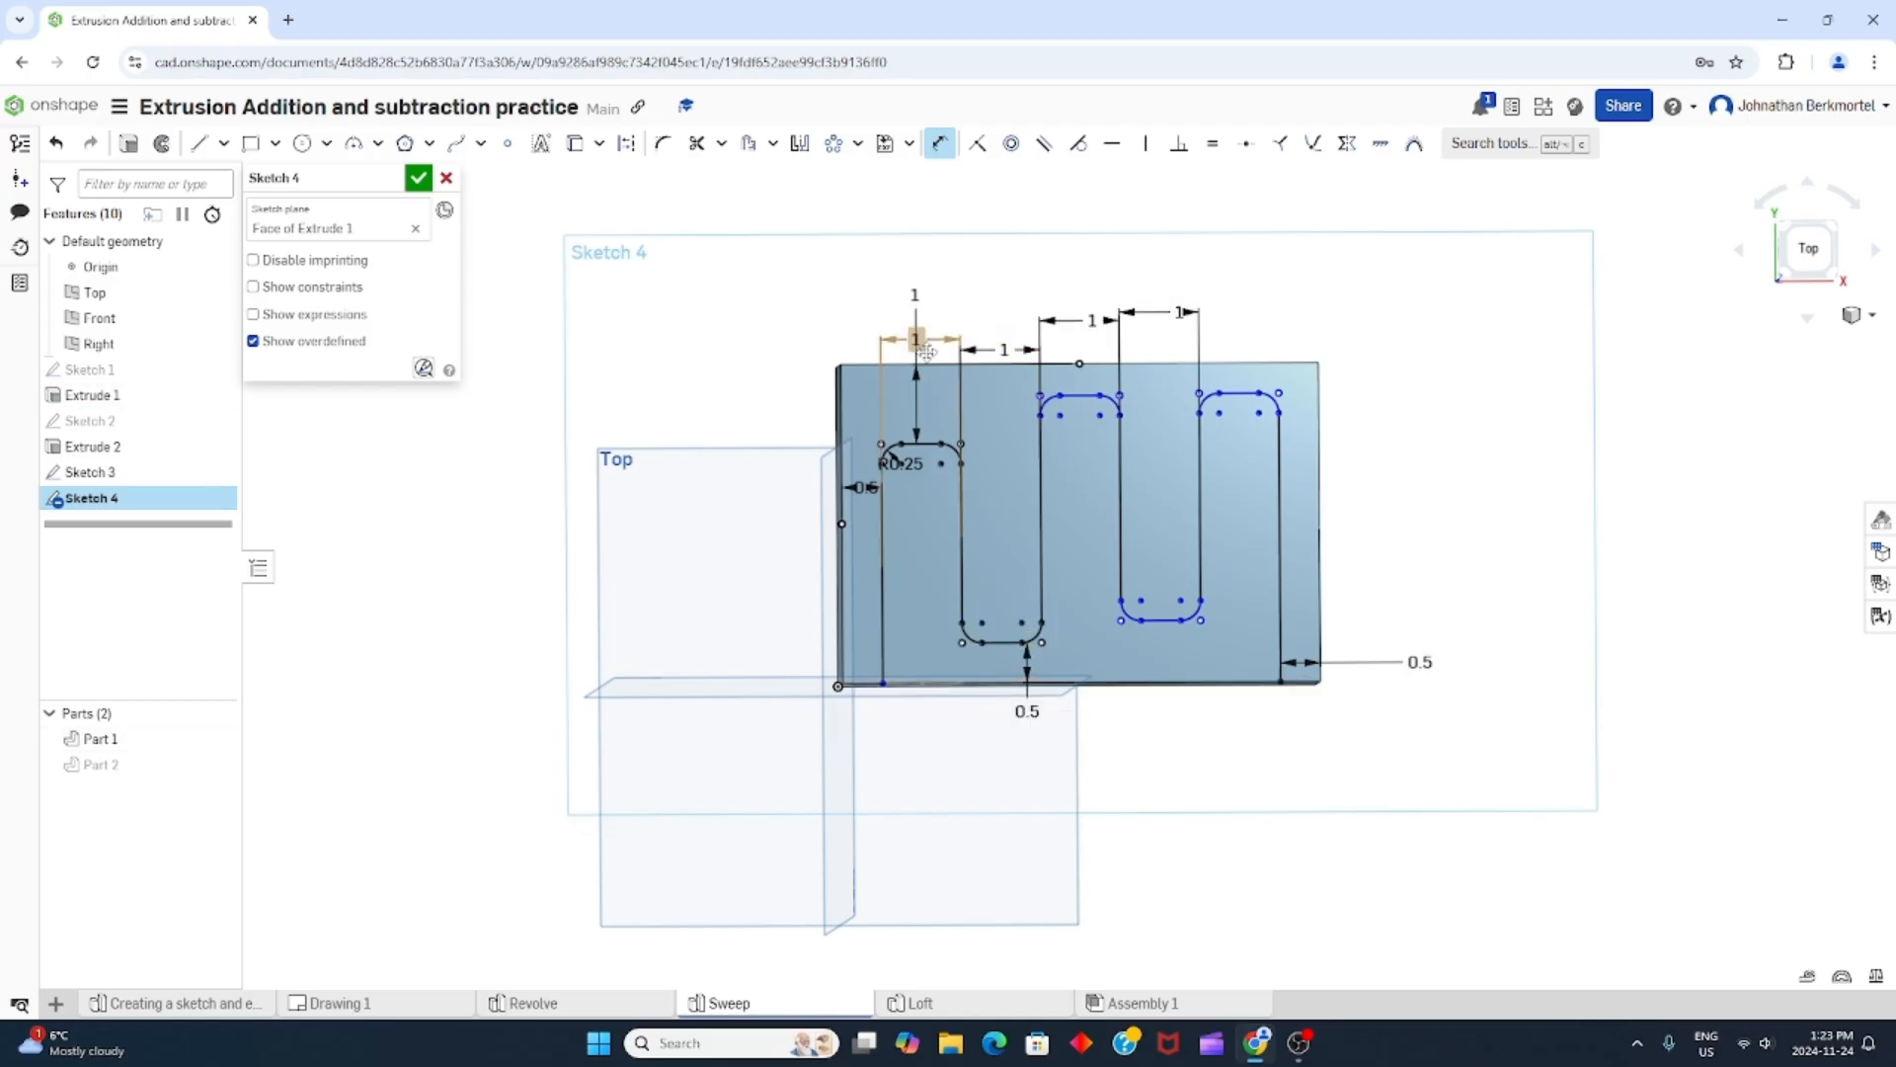
# Set the first upper horizontal segment's distance from the block's back edge to 0.5 in.
pyautogui.click(913, 295)
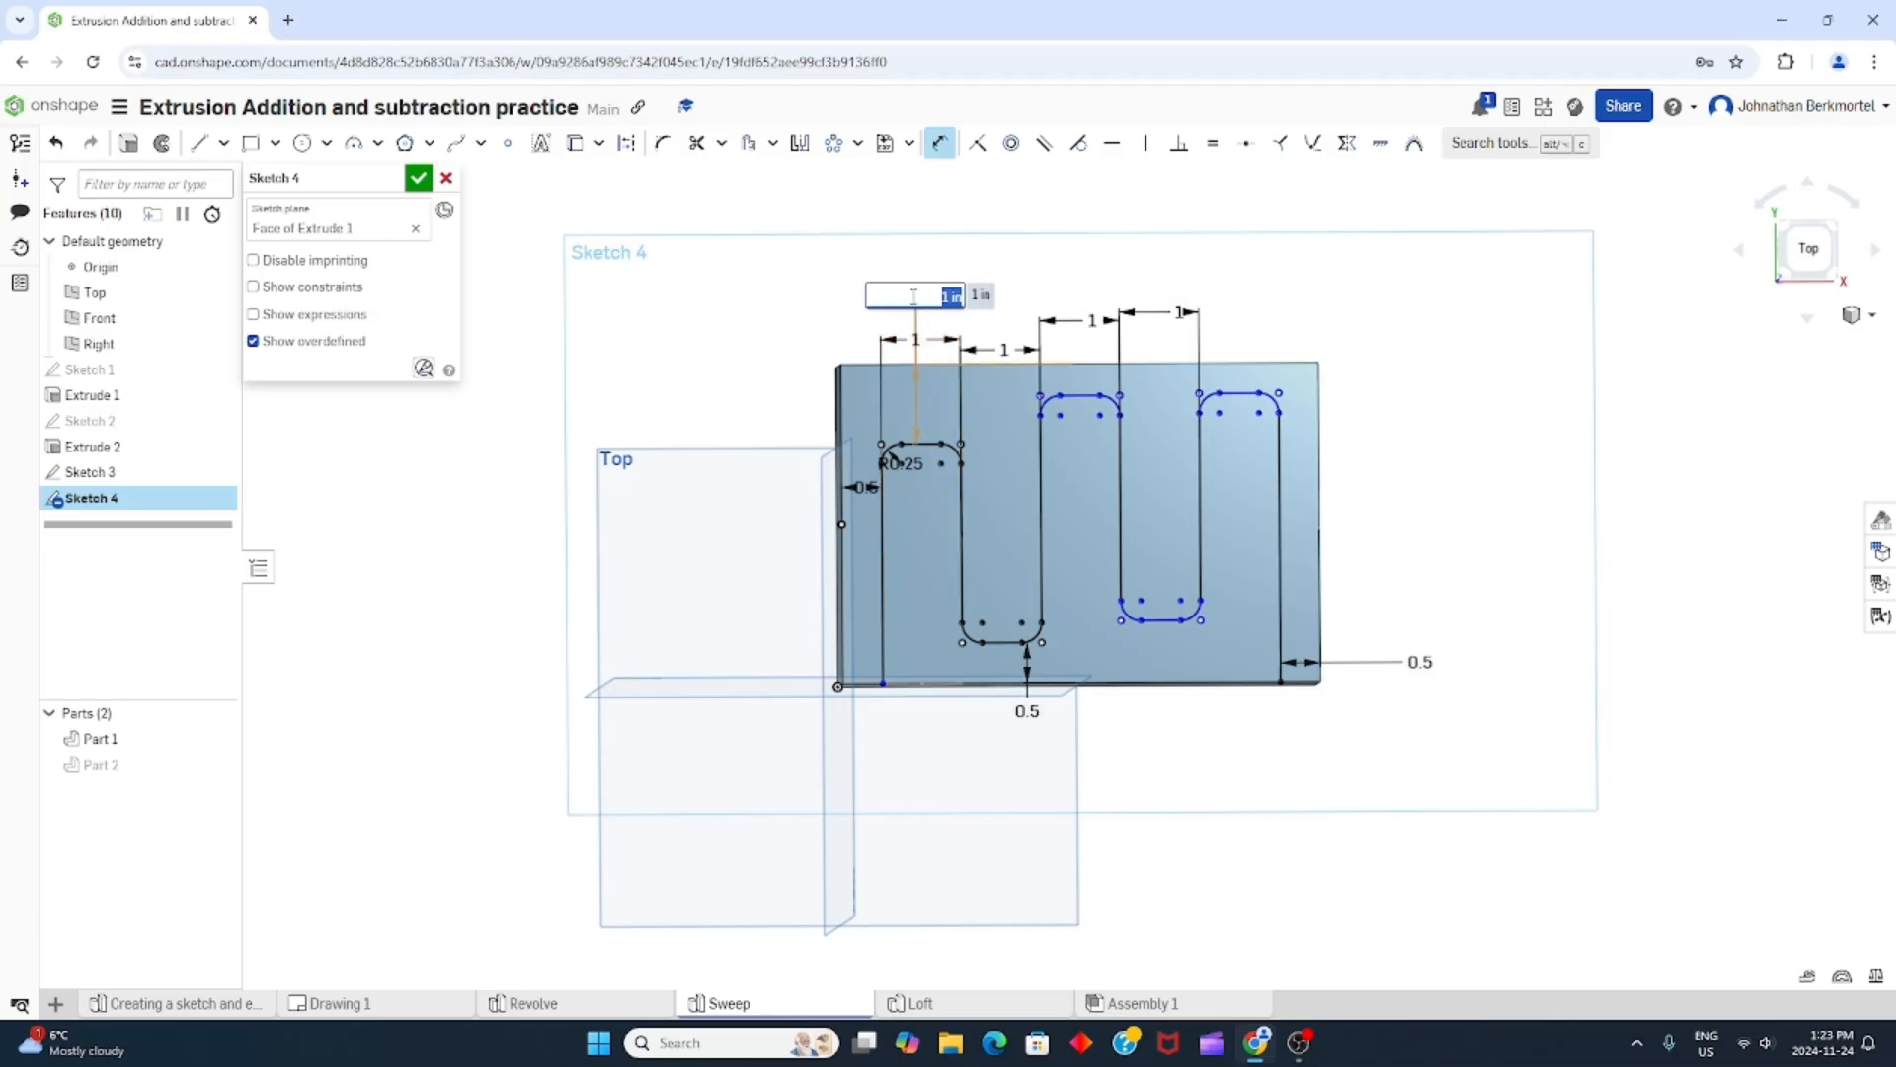
pyautogui.write('0.5')
pyautogui.press('Return')
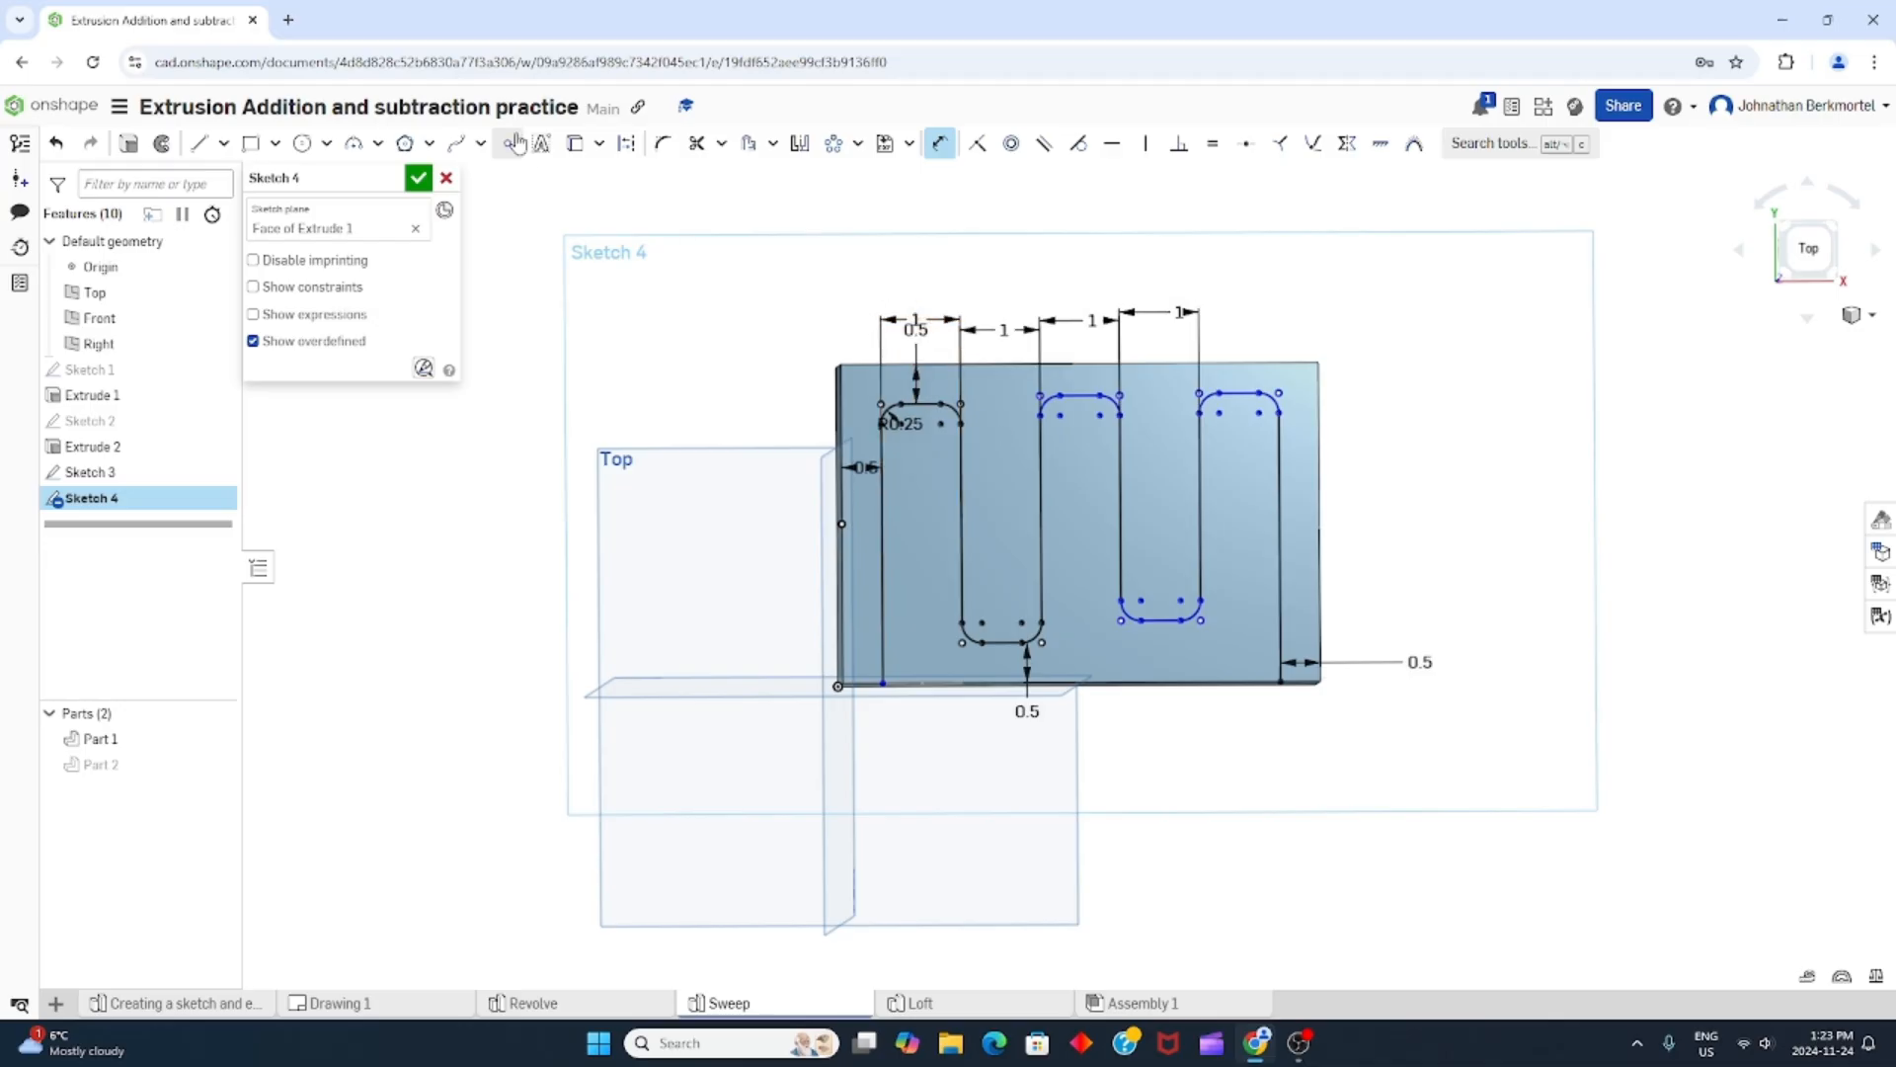
# Try to align the three upper horizontal segments of the path with one another using a Horizontal constraint.
pyautogui.click(940, 143)
pyautogui.click(923, 403)
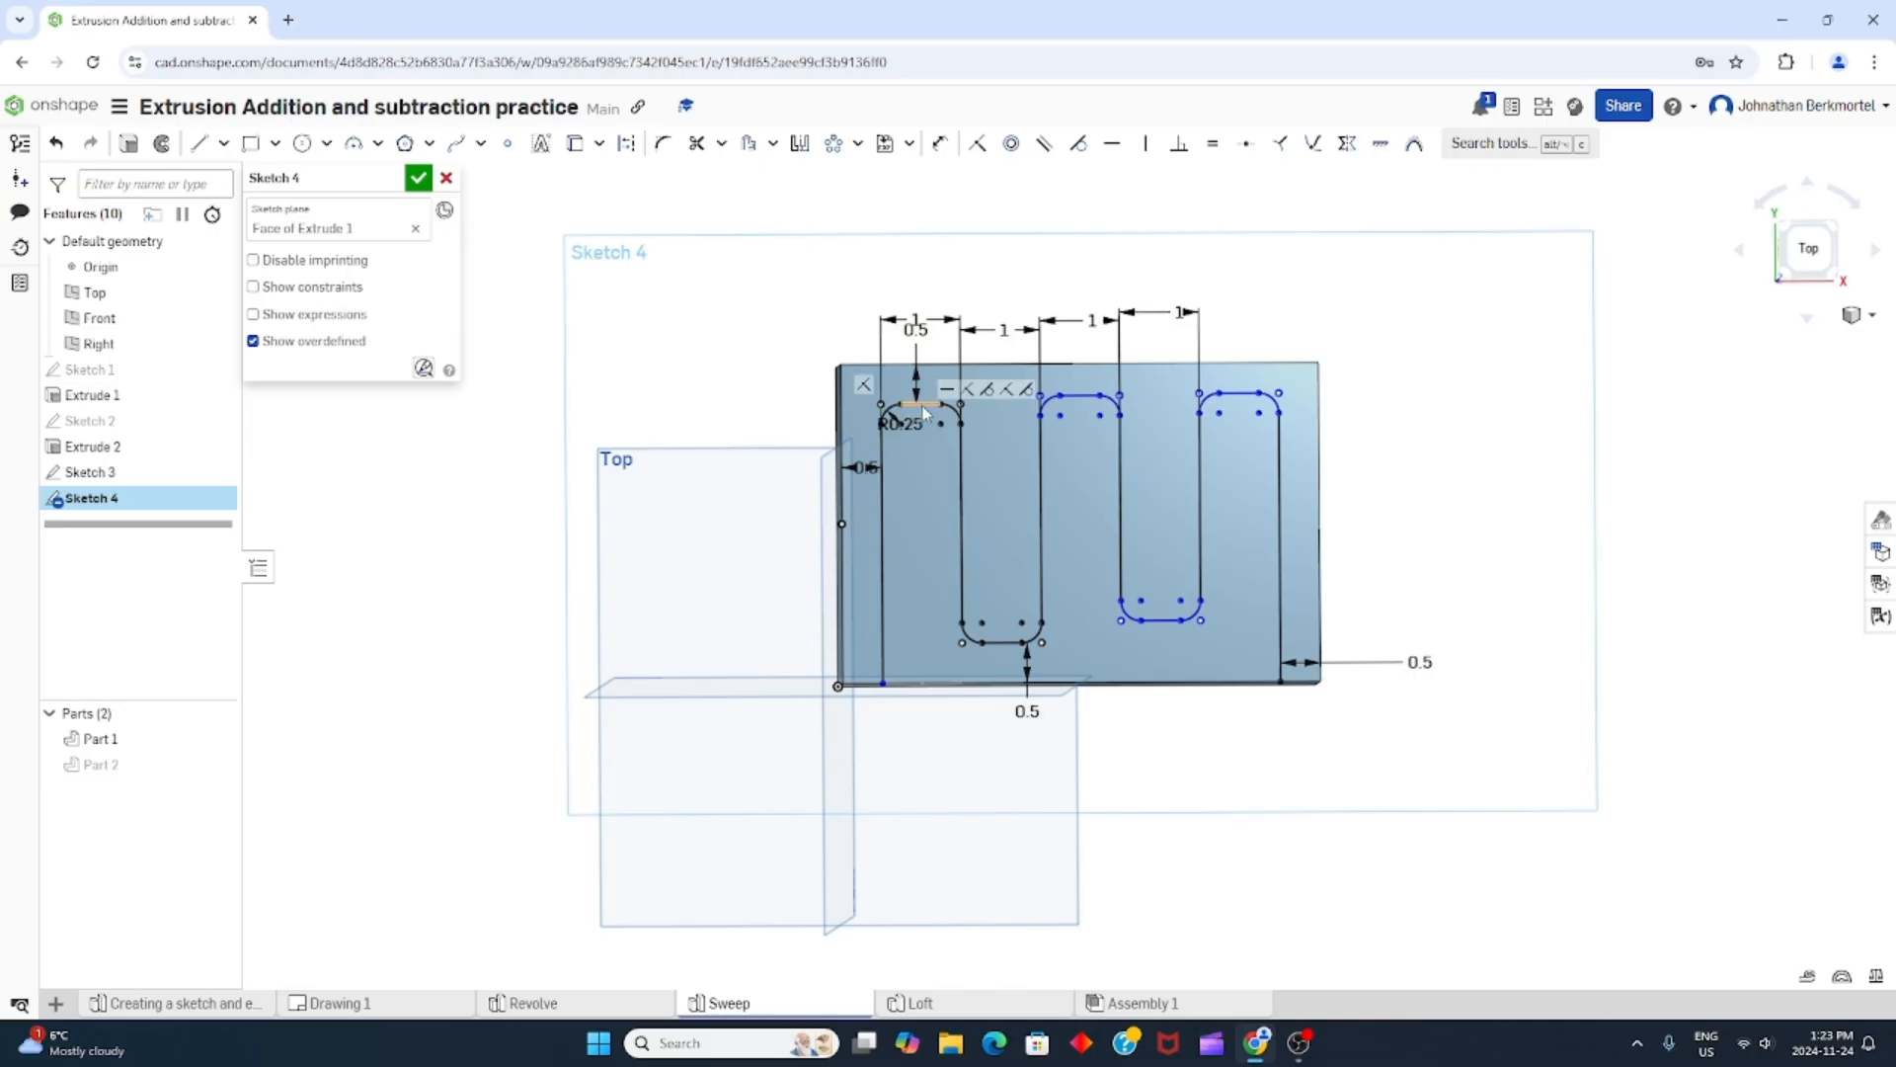
pyautogui.click(1071, 397)
pyautogui.rightClick(1086, 397)
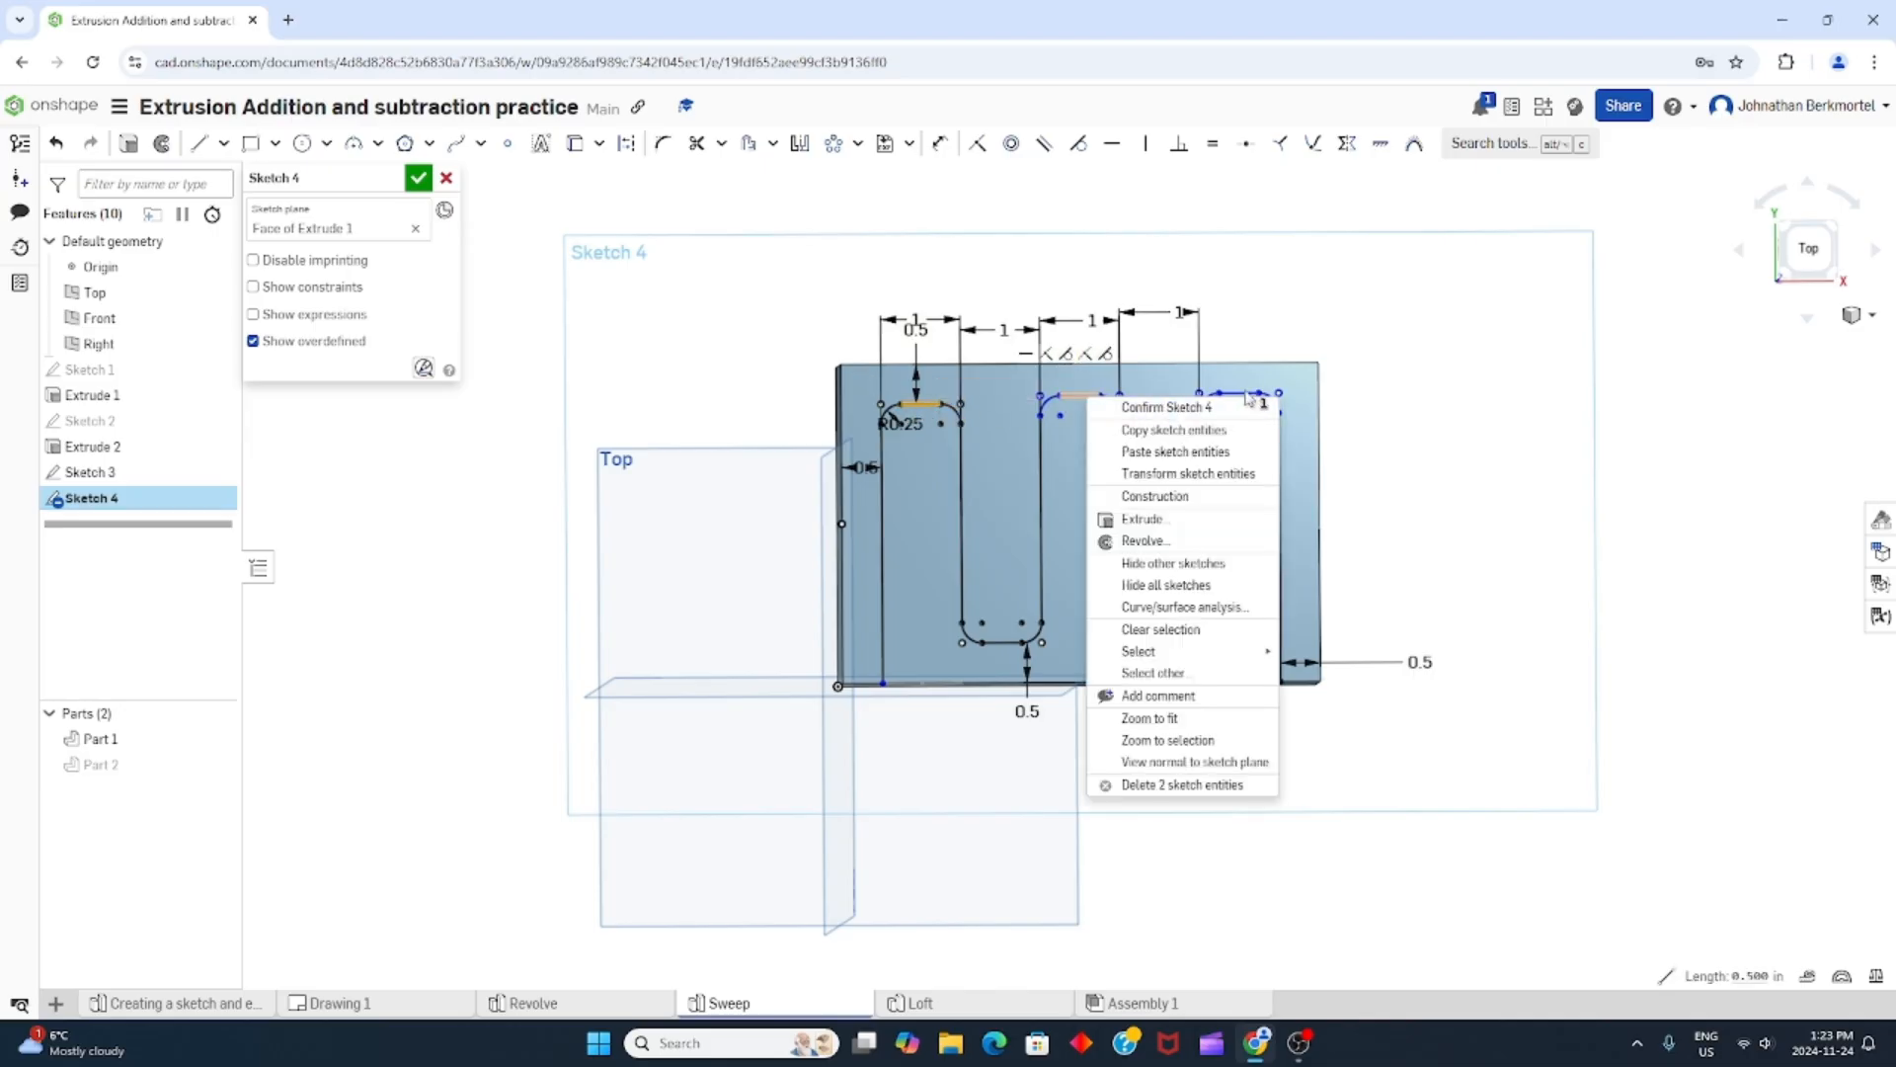
pyautogui.click(1240, 394)
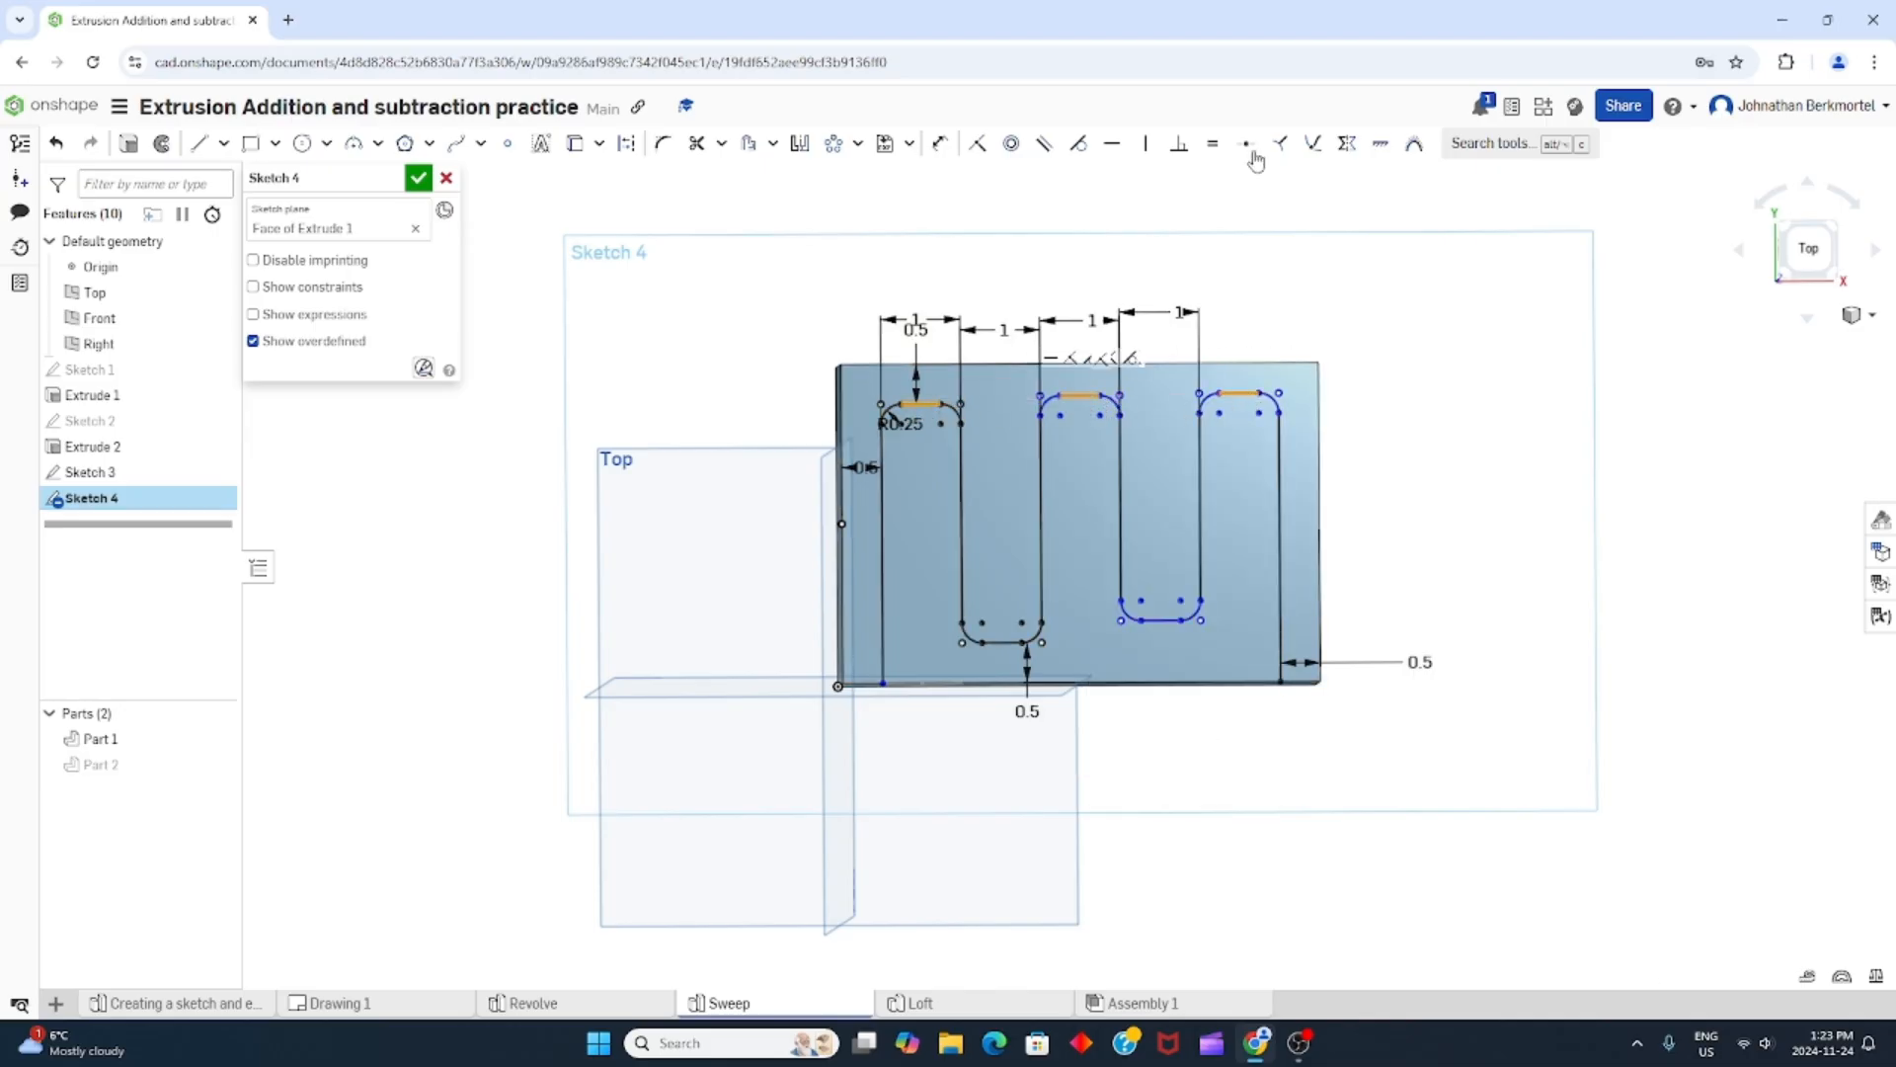
pyautogui.click(1124, 155)
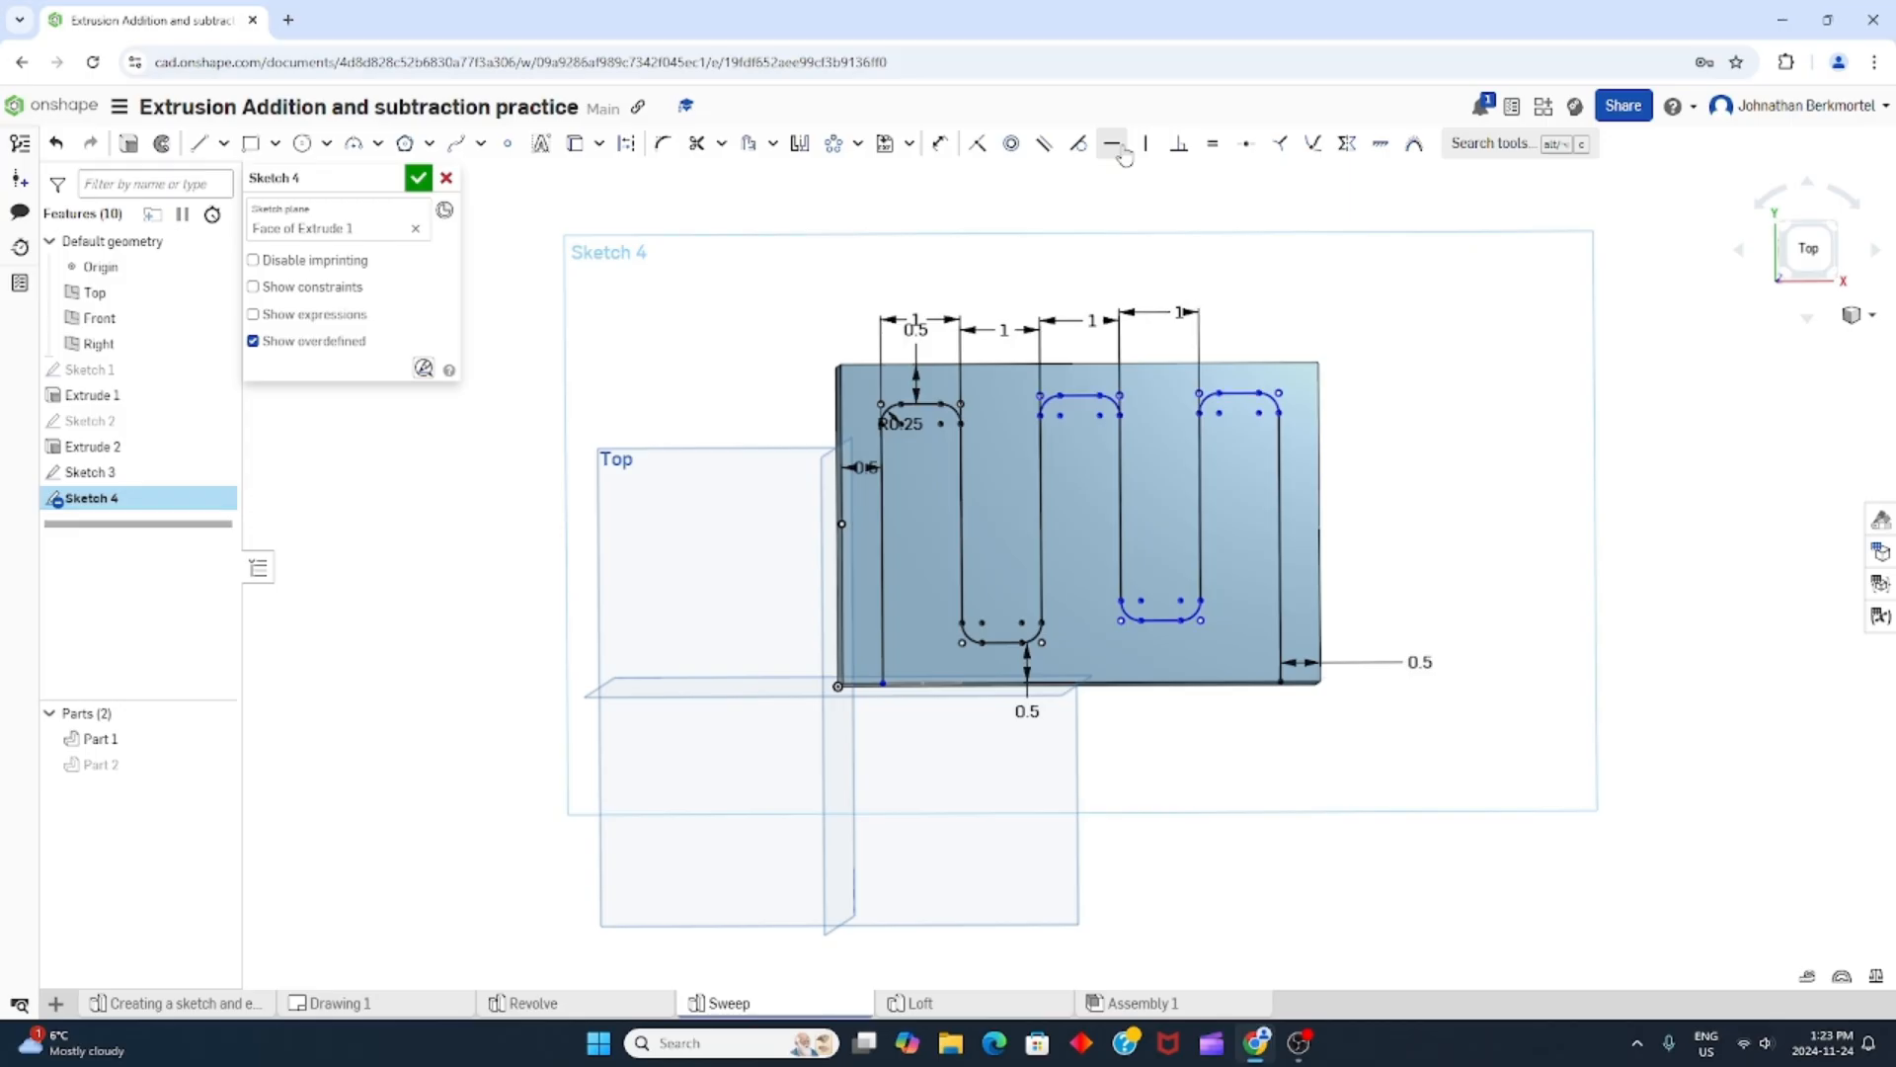
# Try to align the upper horizontal segments with a Vertical constraint on the last one, and undo it.
pyautogui.click(1146, 147)
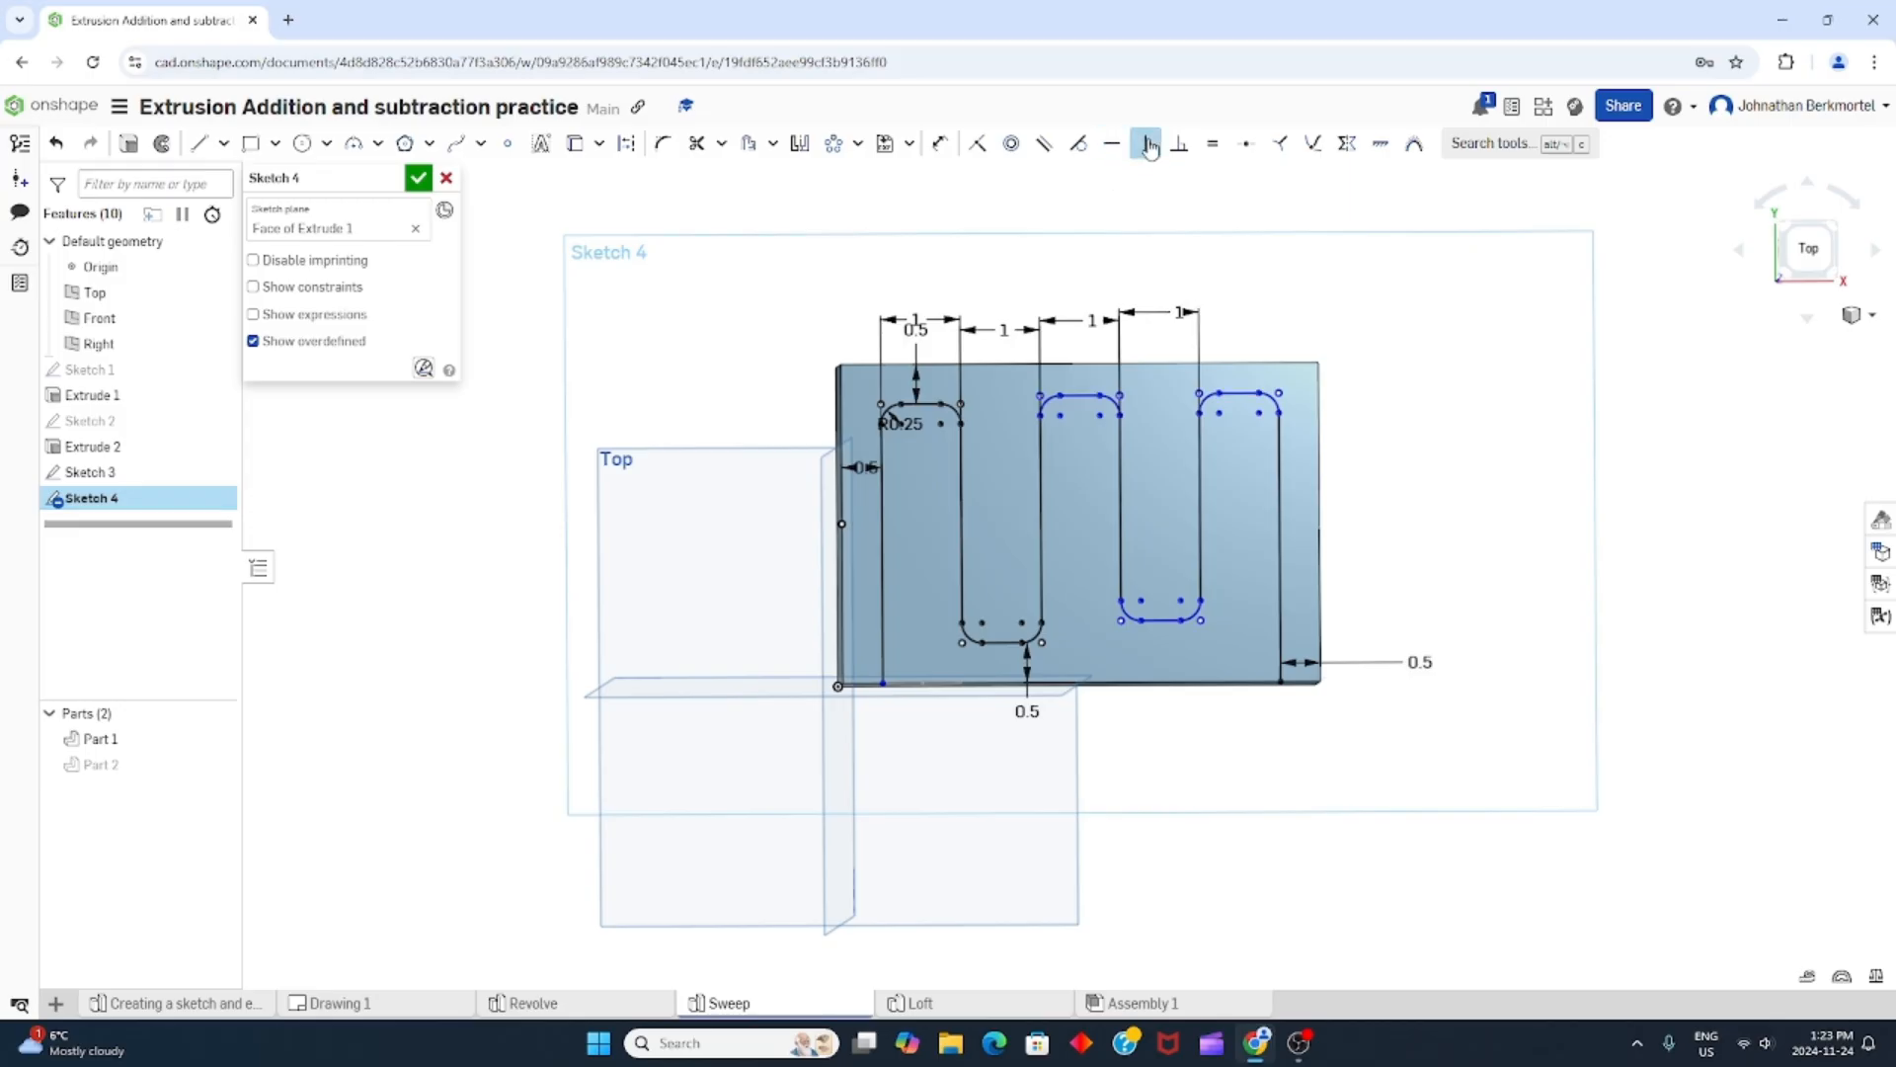
pyautogui.click(1246, 393)
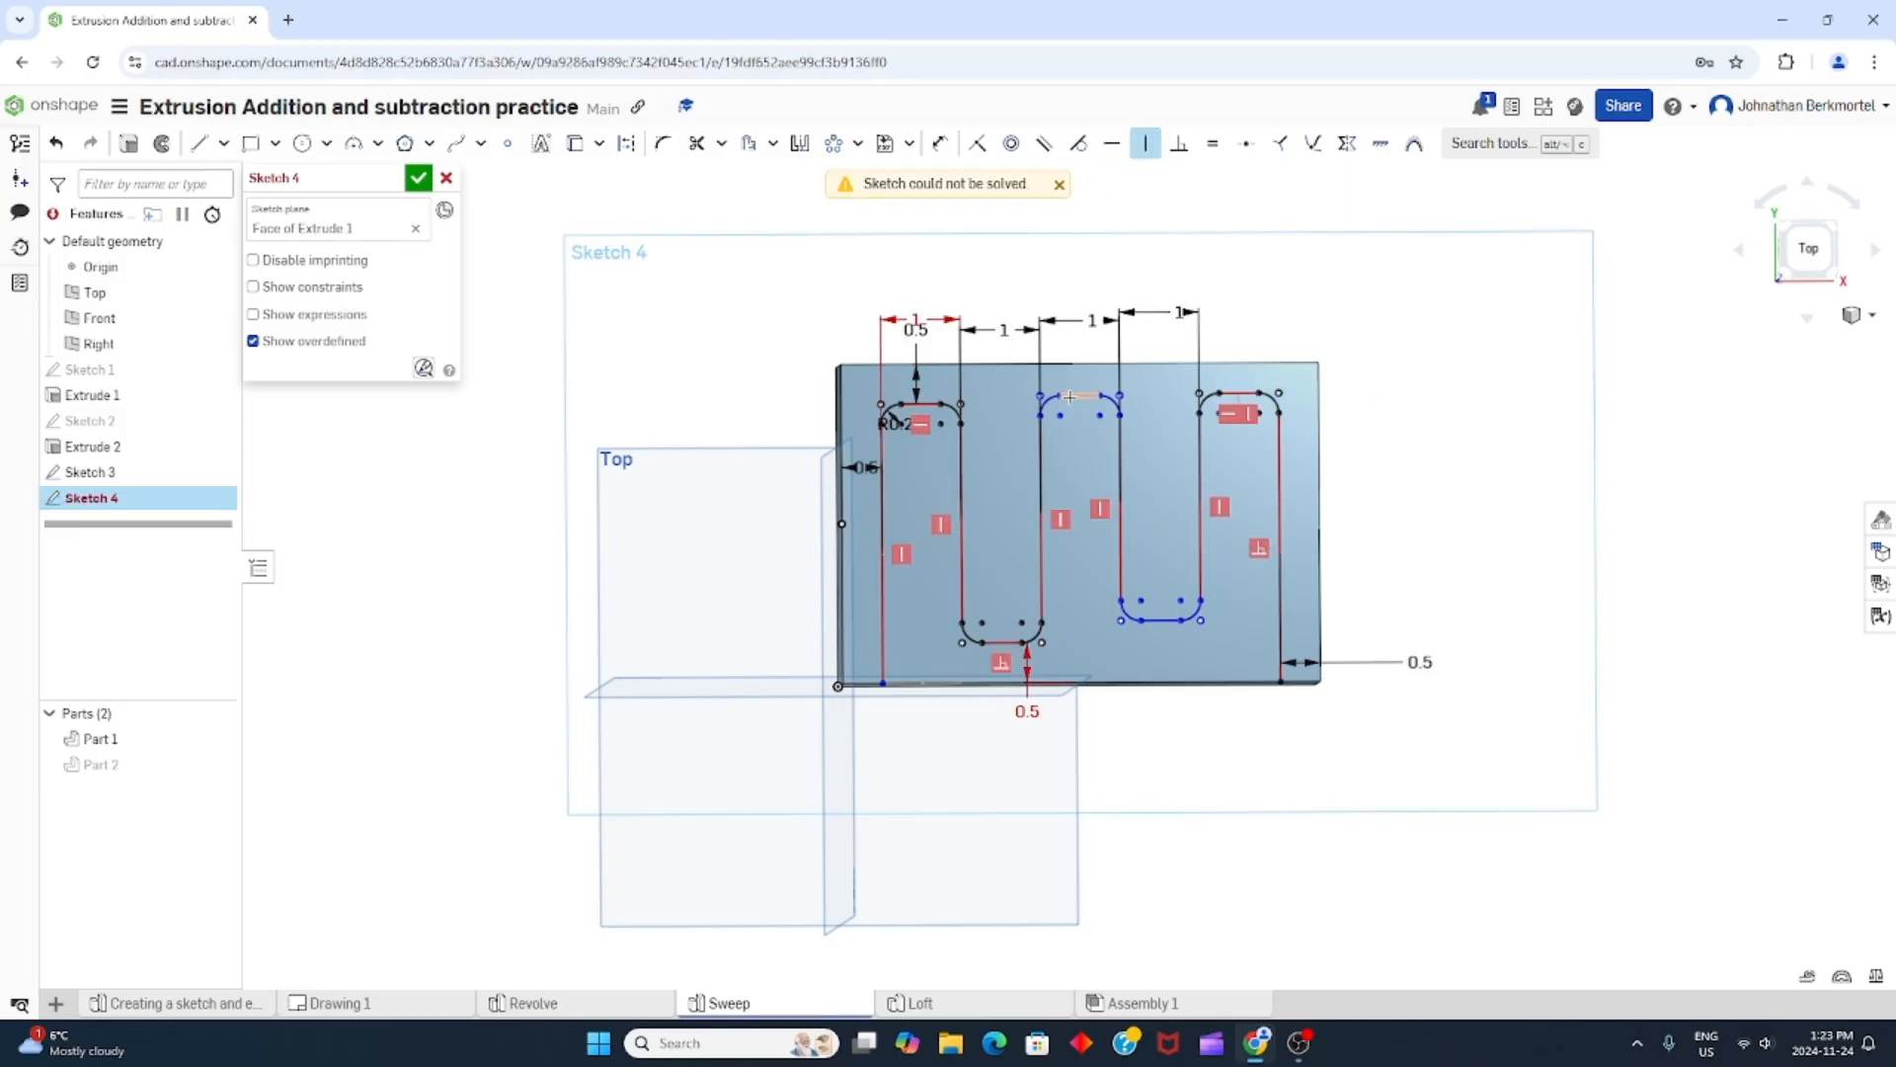
pyautogui.hotkey('ctrl', 'z')
pyautogui.click(1242, 395)
pyautogui.click(1085, 405)
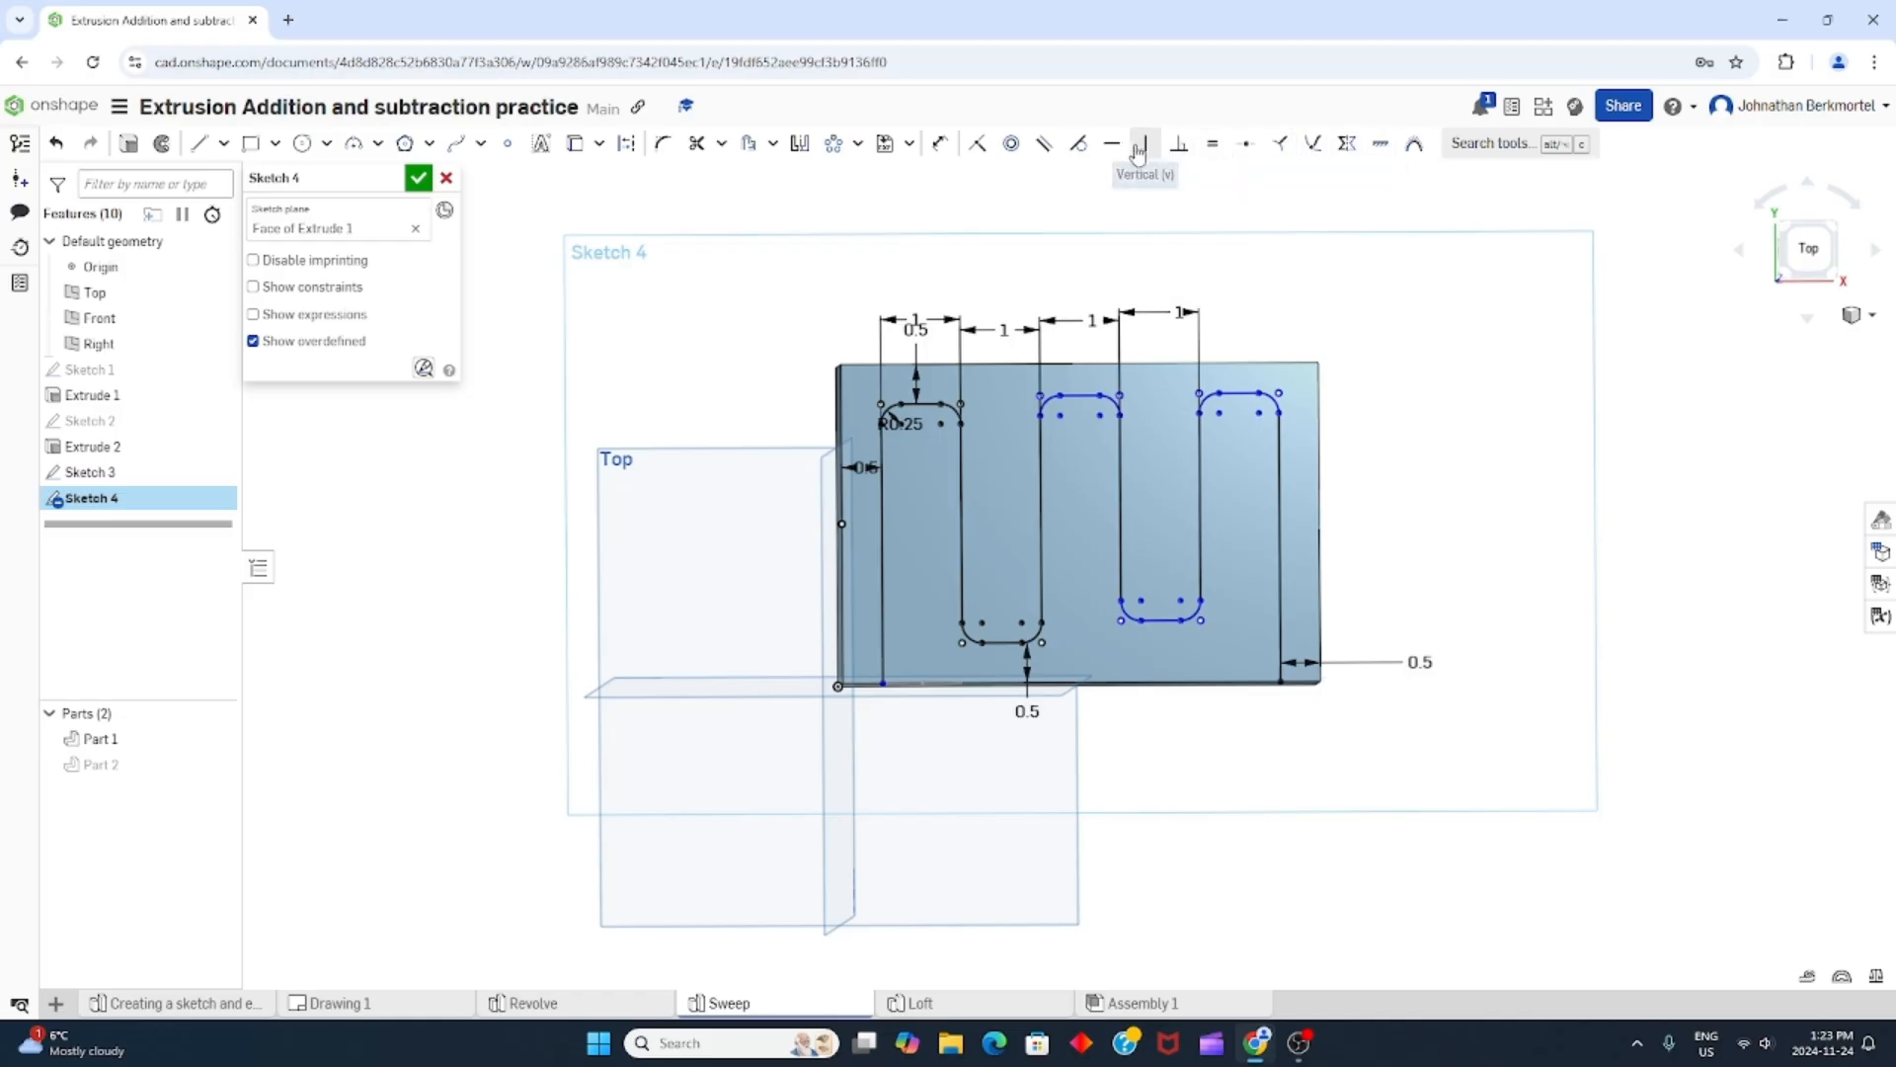
# Align the second and third upper horizontal segments with the first using Horizontal constraints between their neighbouring endpoints.
pyautogui.click(942, 409)
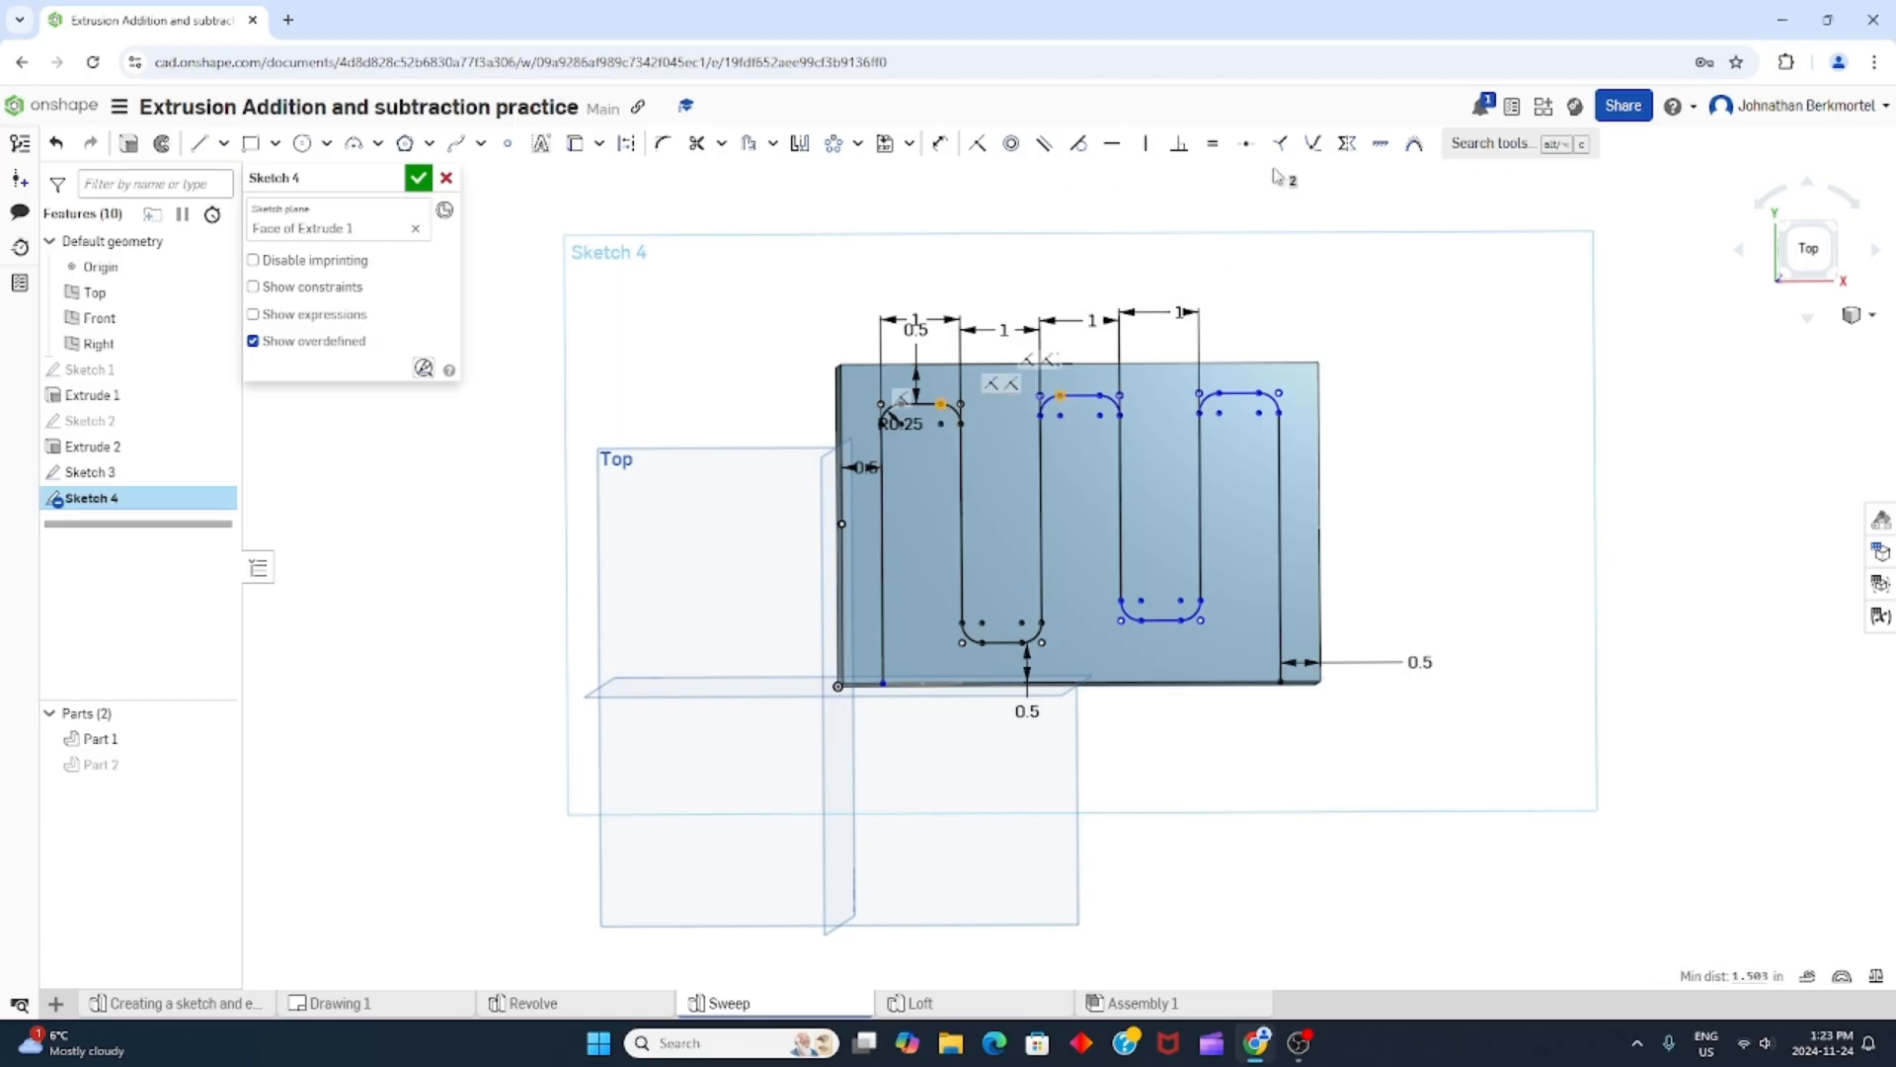
pyautogui.click(1113, 145)
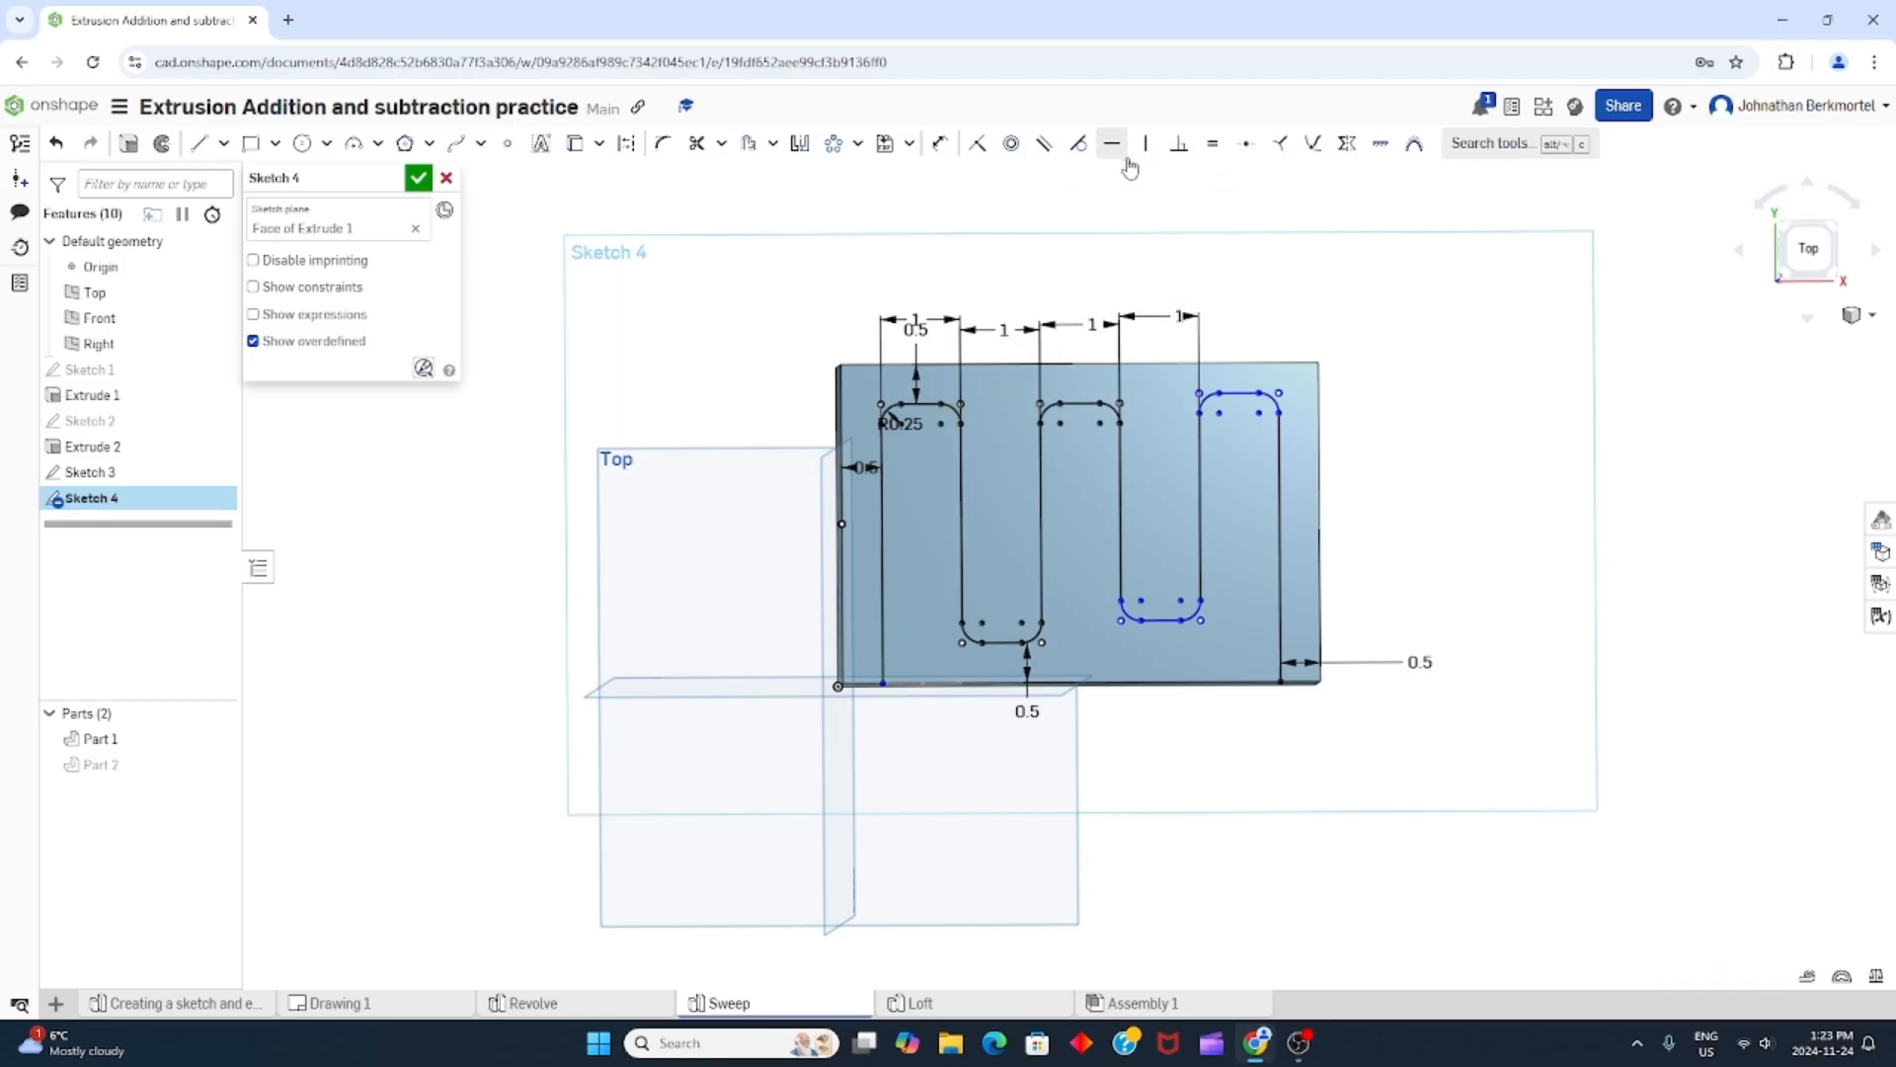
pyautogui.click(1100, 404)
pyautogui.click(1221, 394)
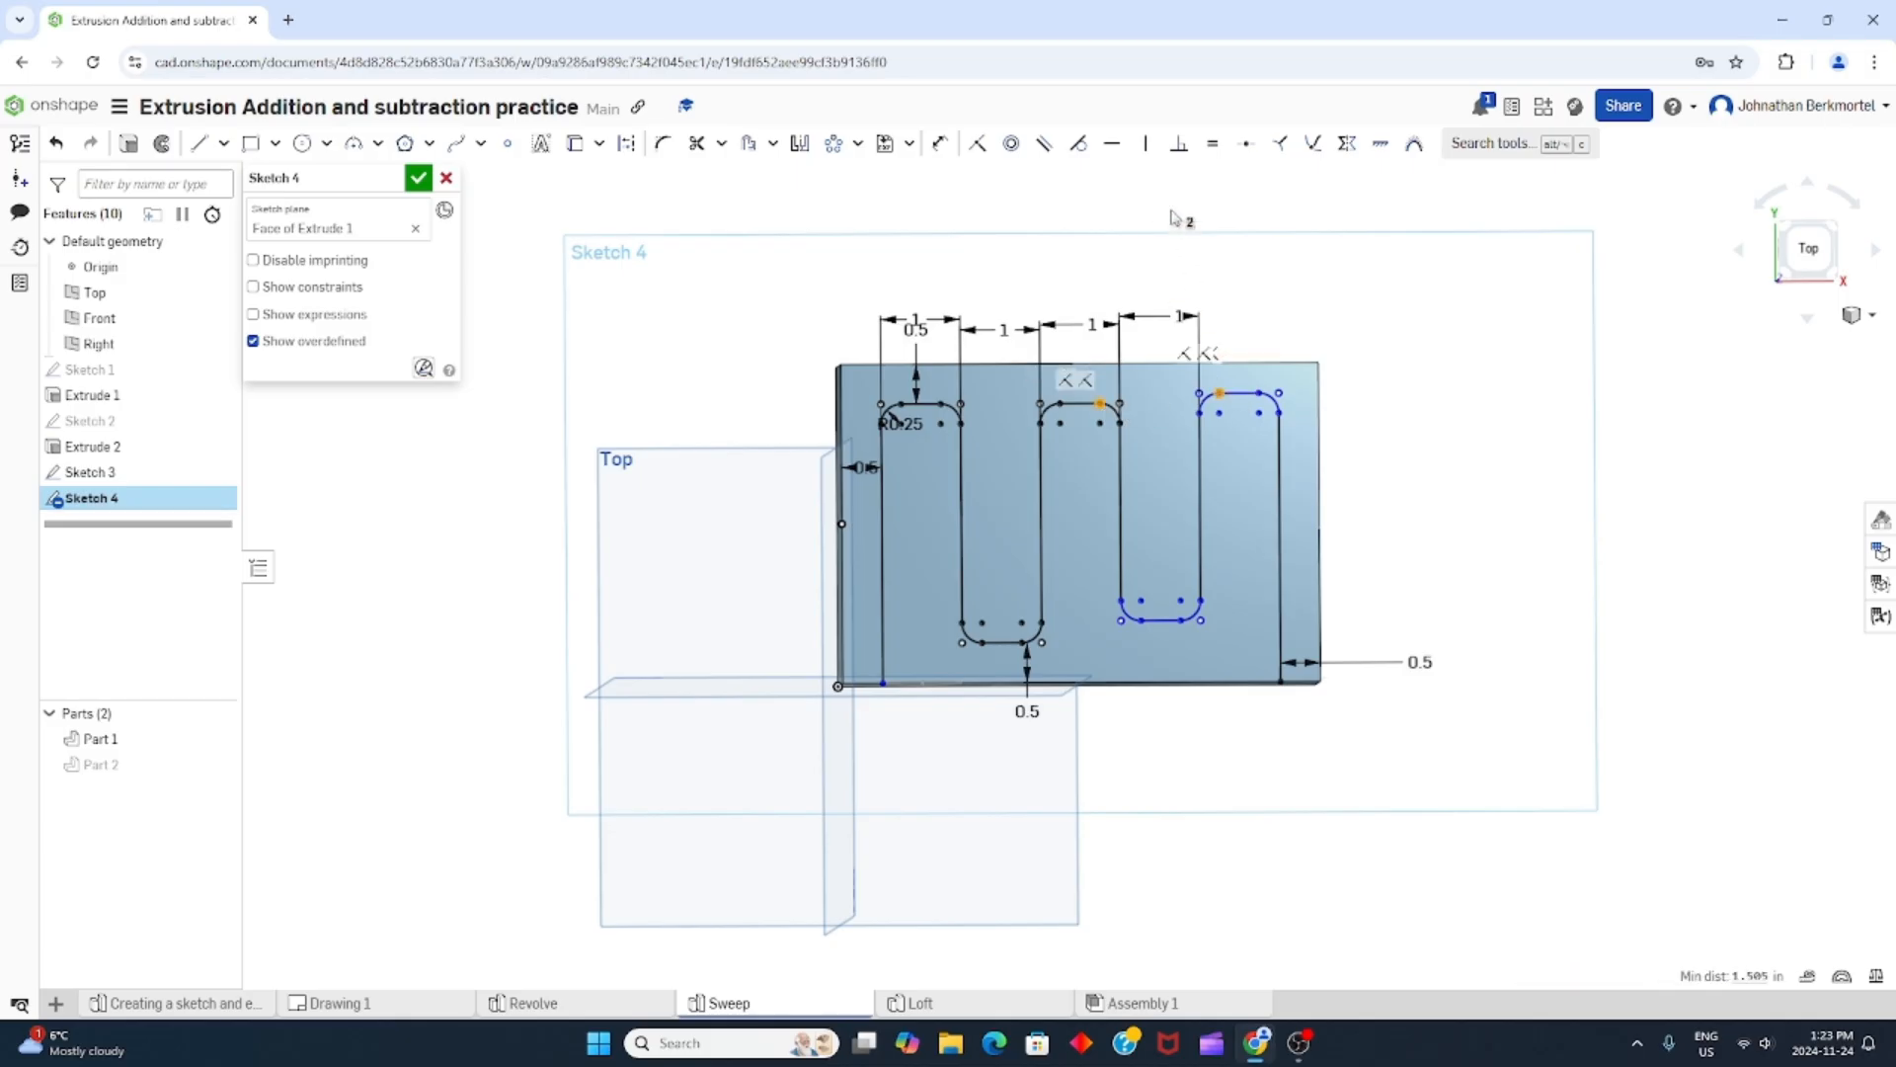
pyautogui.click(1112, 148)
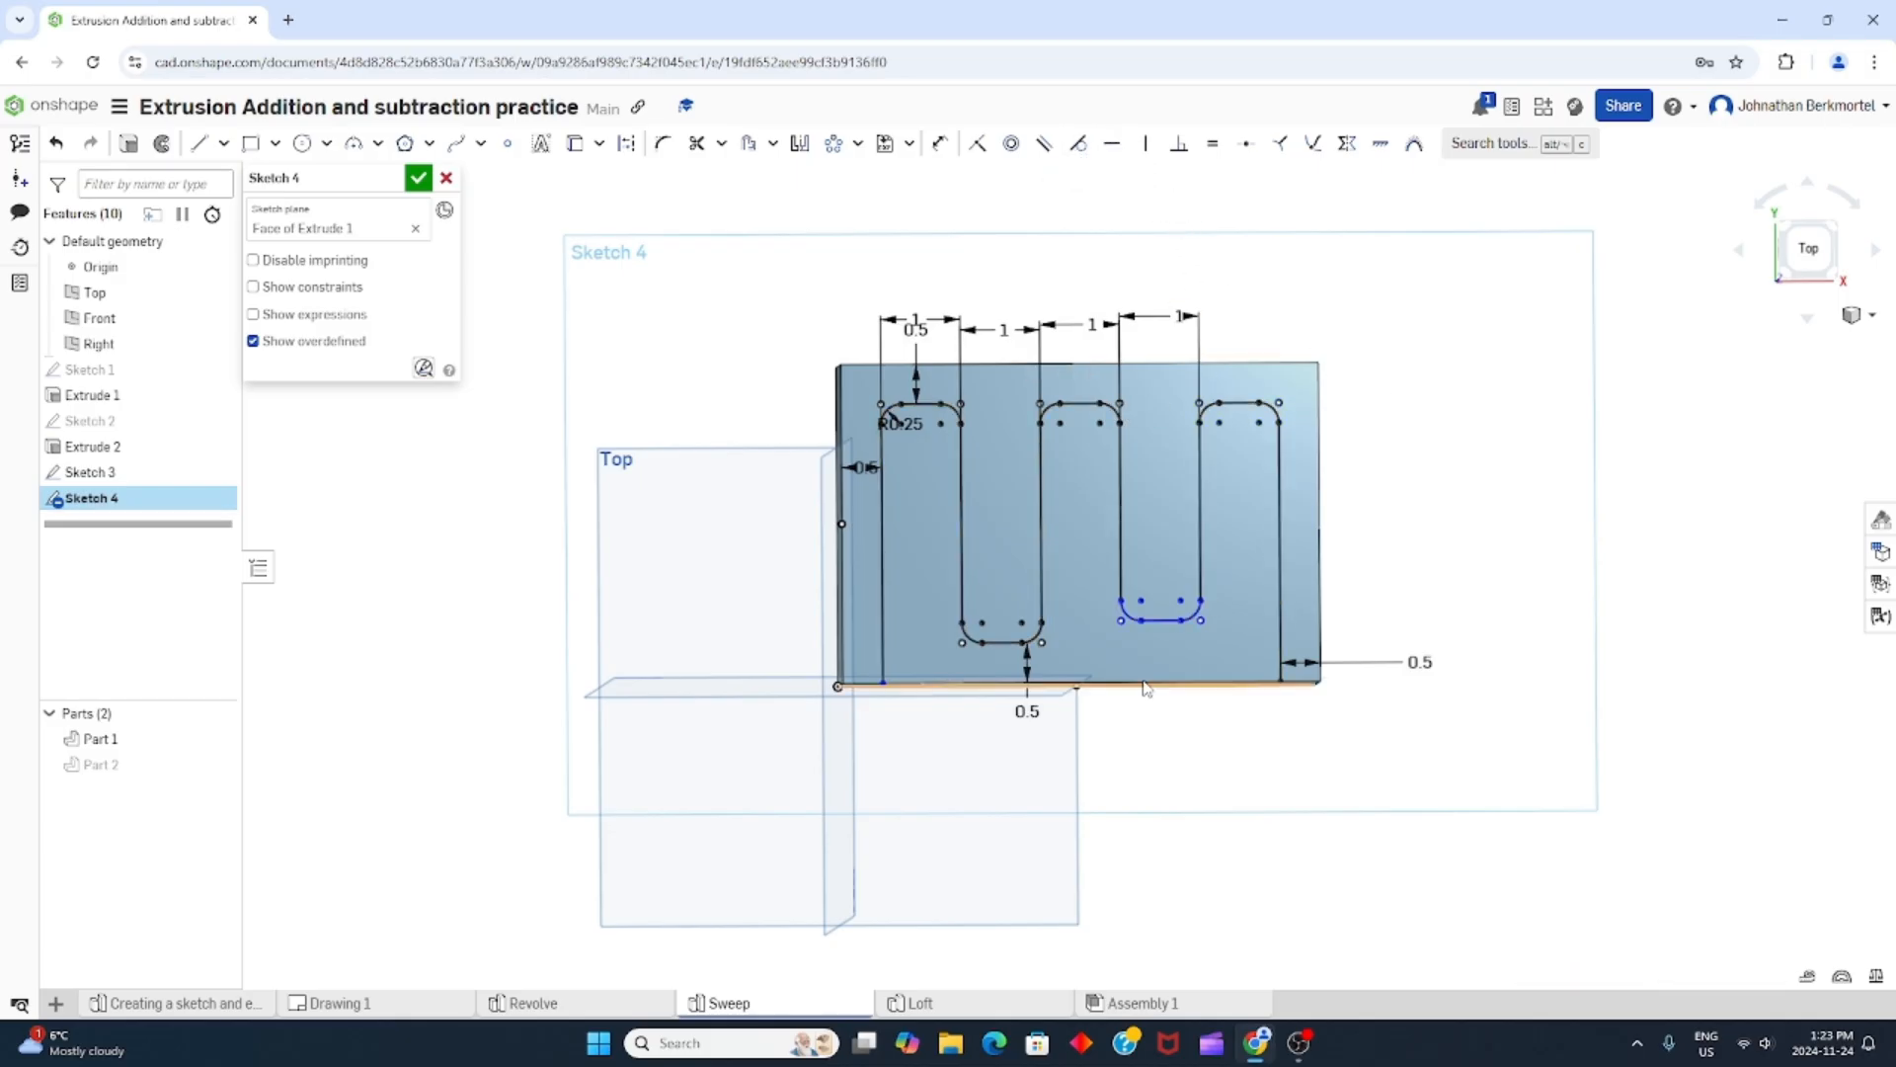
# Align the second lower horizontal segment with the first using a Horizontal constraint between their endpoints, and accept the path sketch.
pyautogui.click(1142, 622)
pyautogui.click(1022, 643)
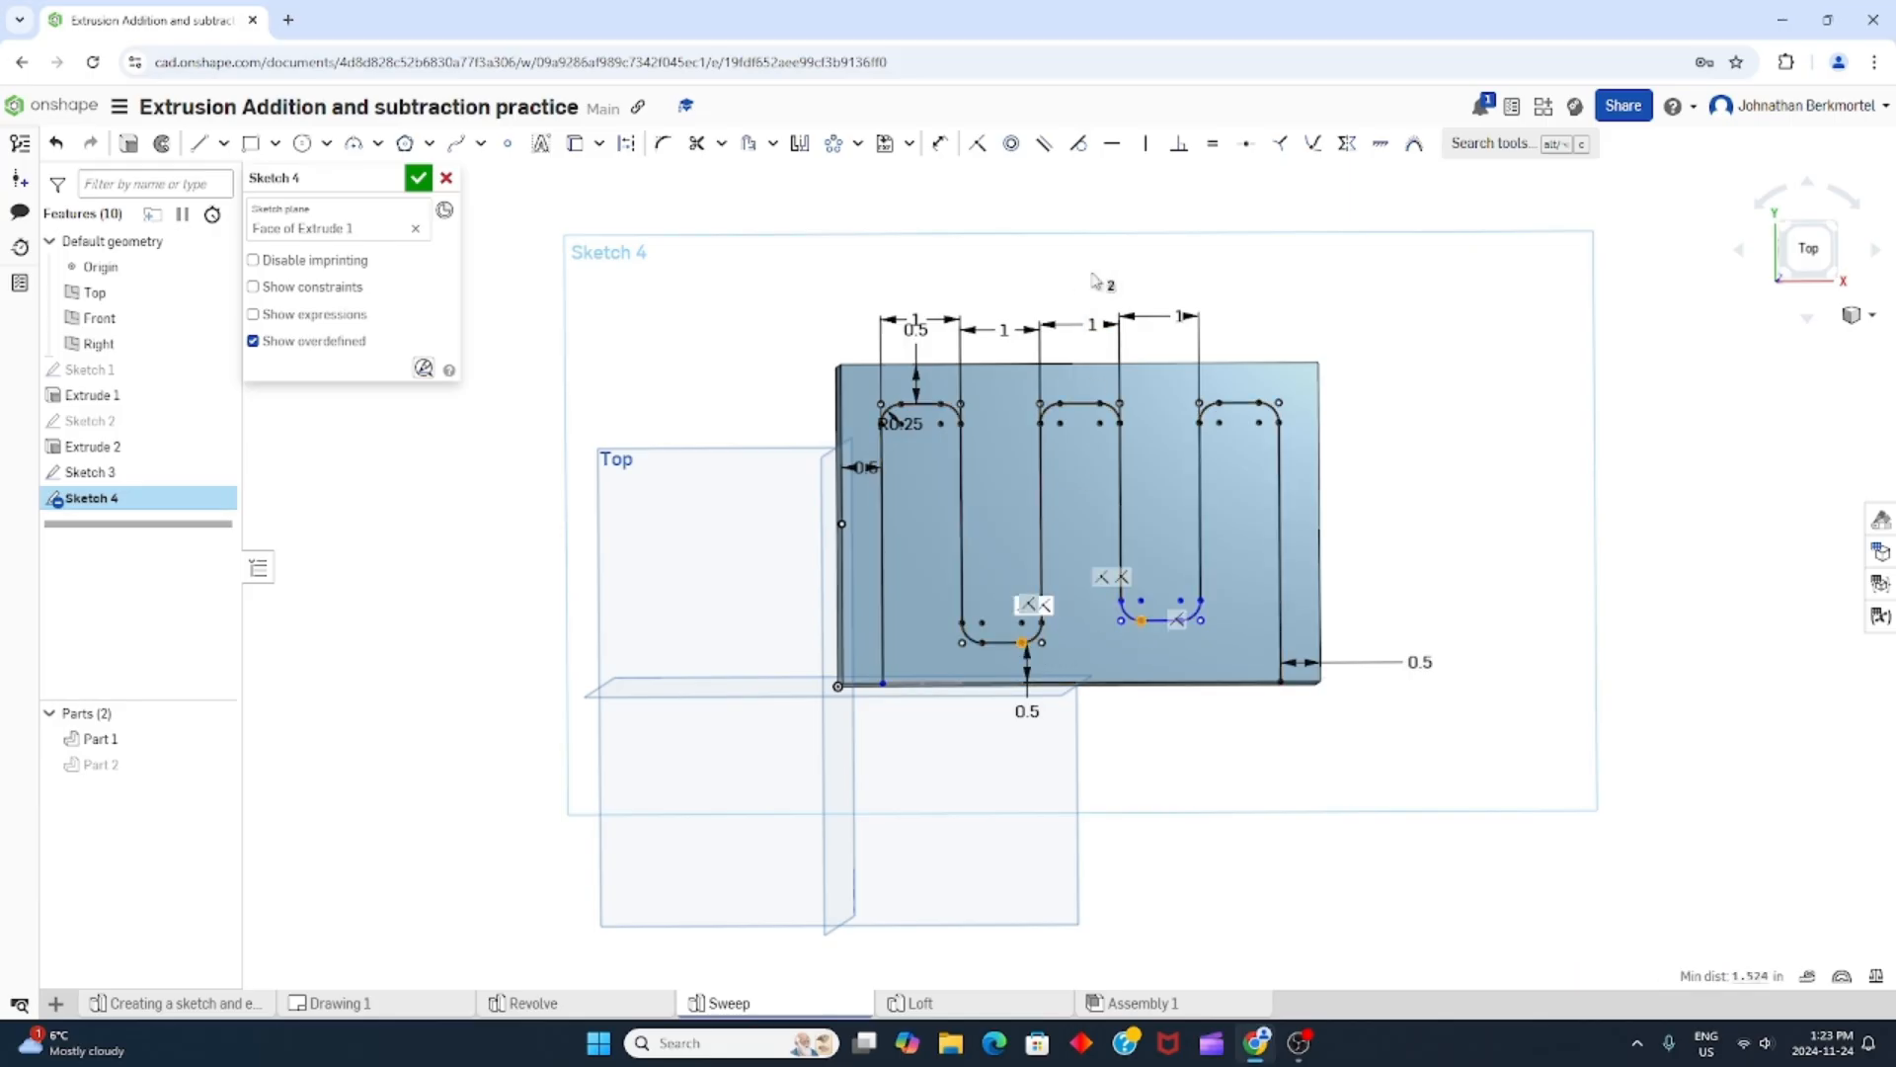
pyautogui.click(1115, 146)
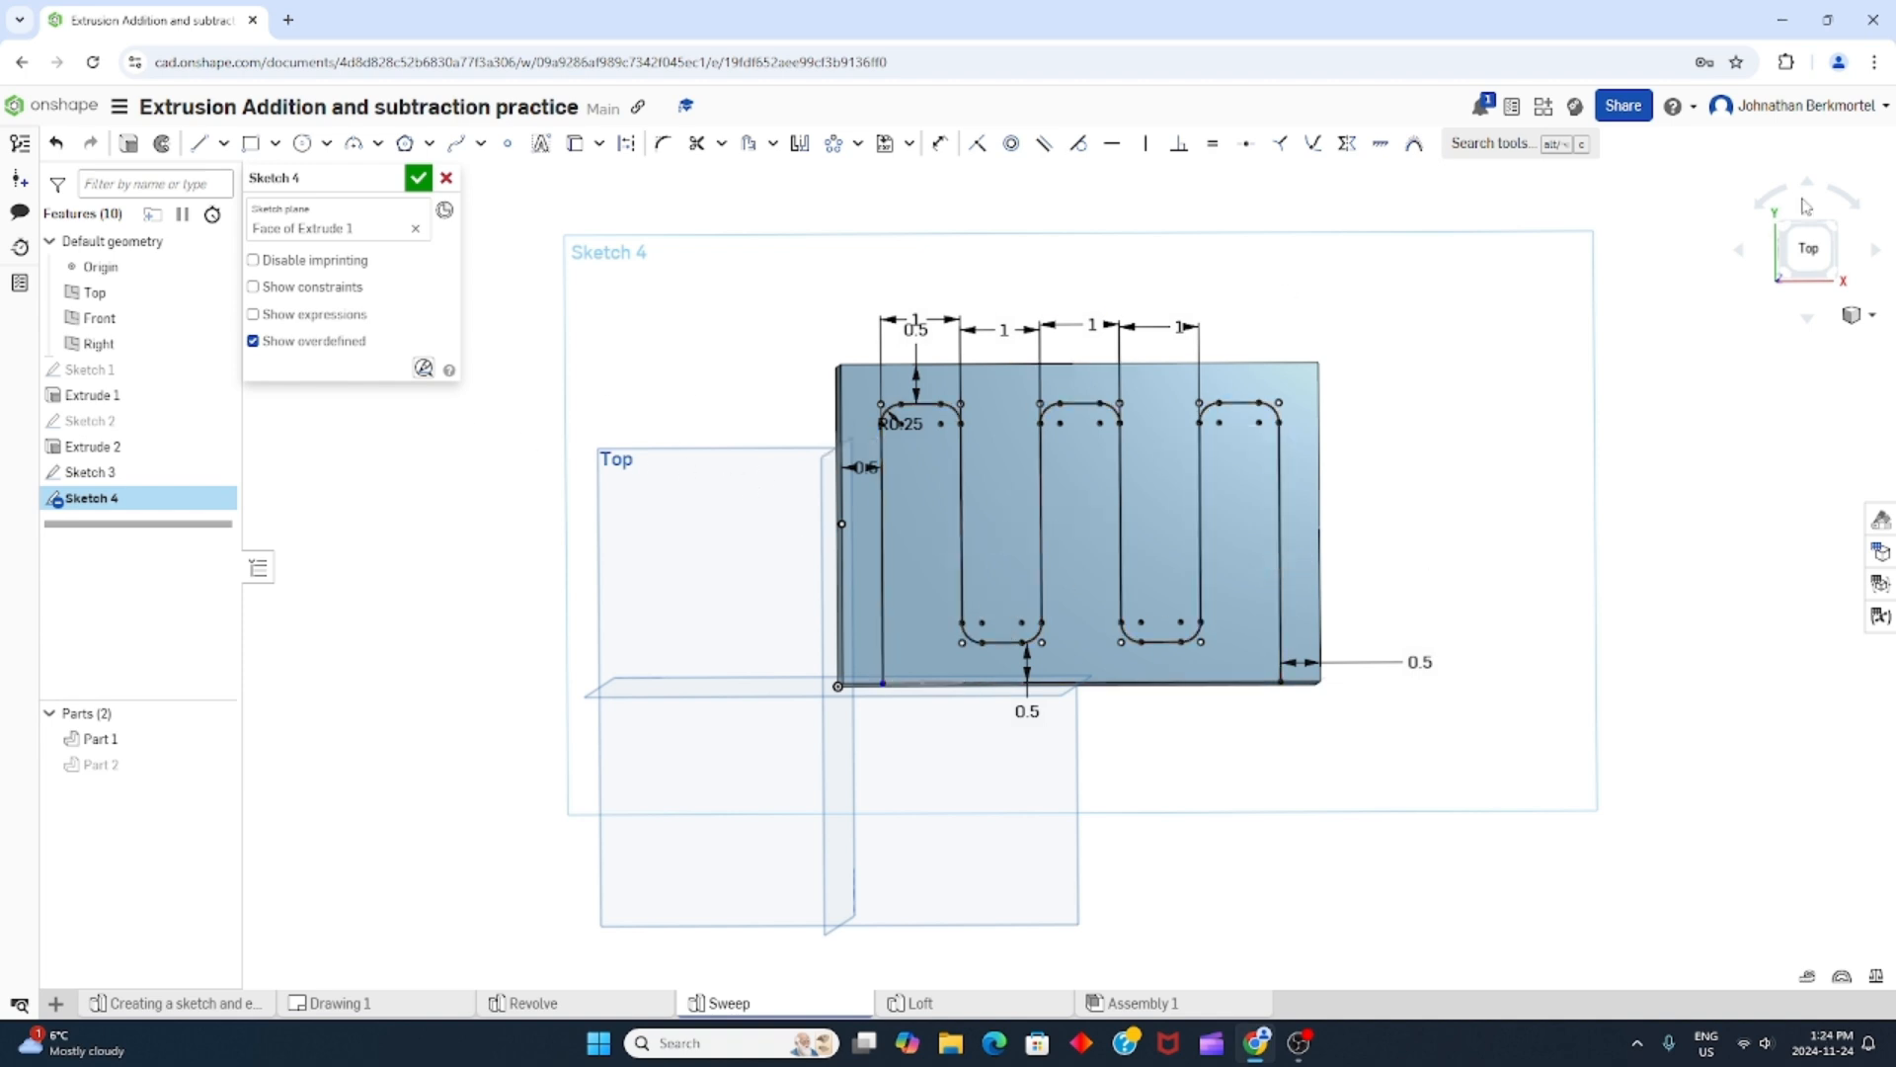
pyautogui.moveTo(1198, 502); pyautogui.dragTo(1135, 336, button='right')
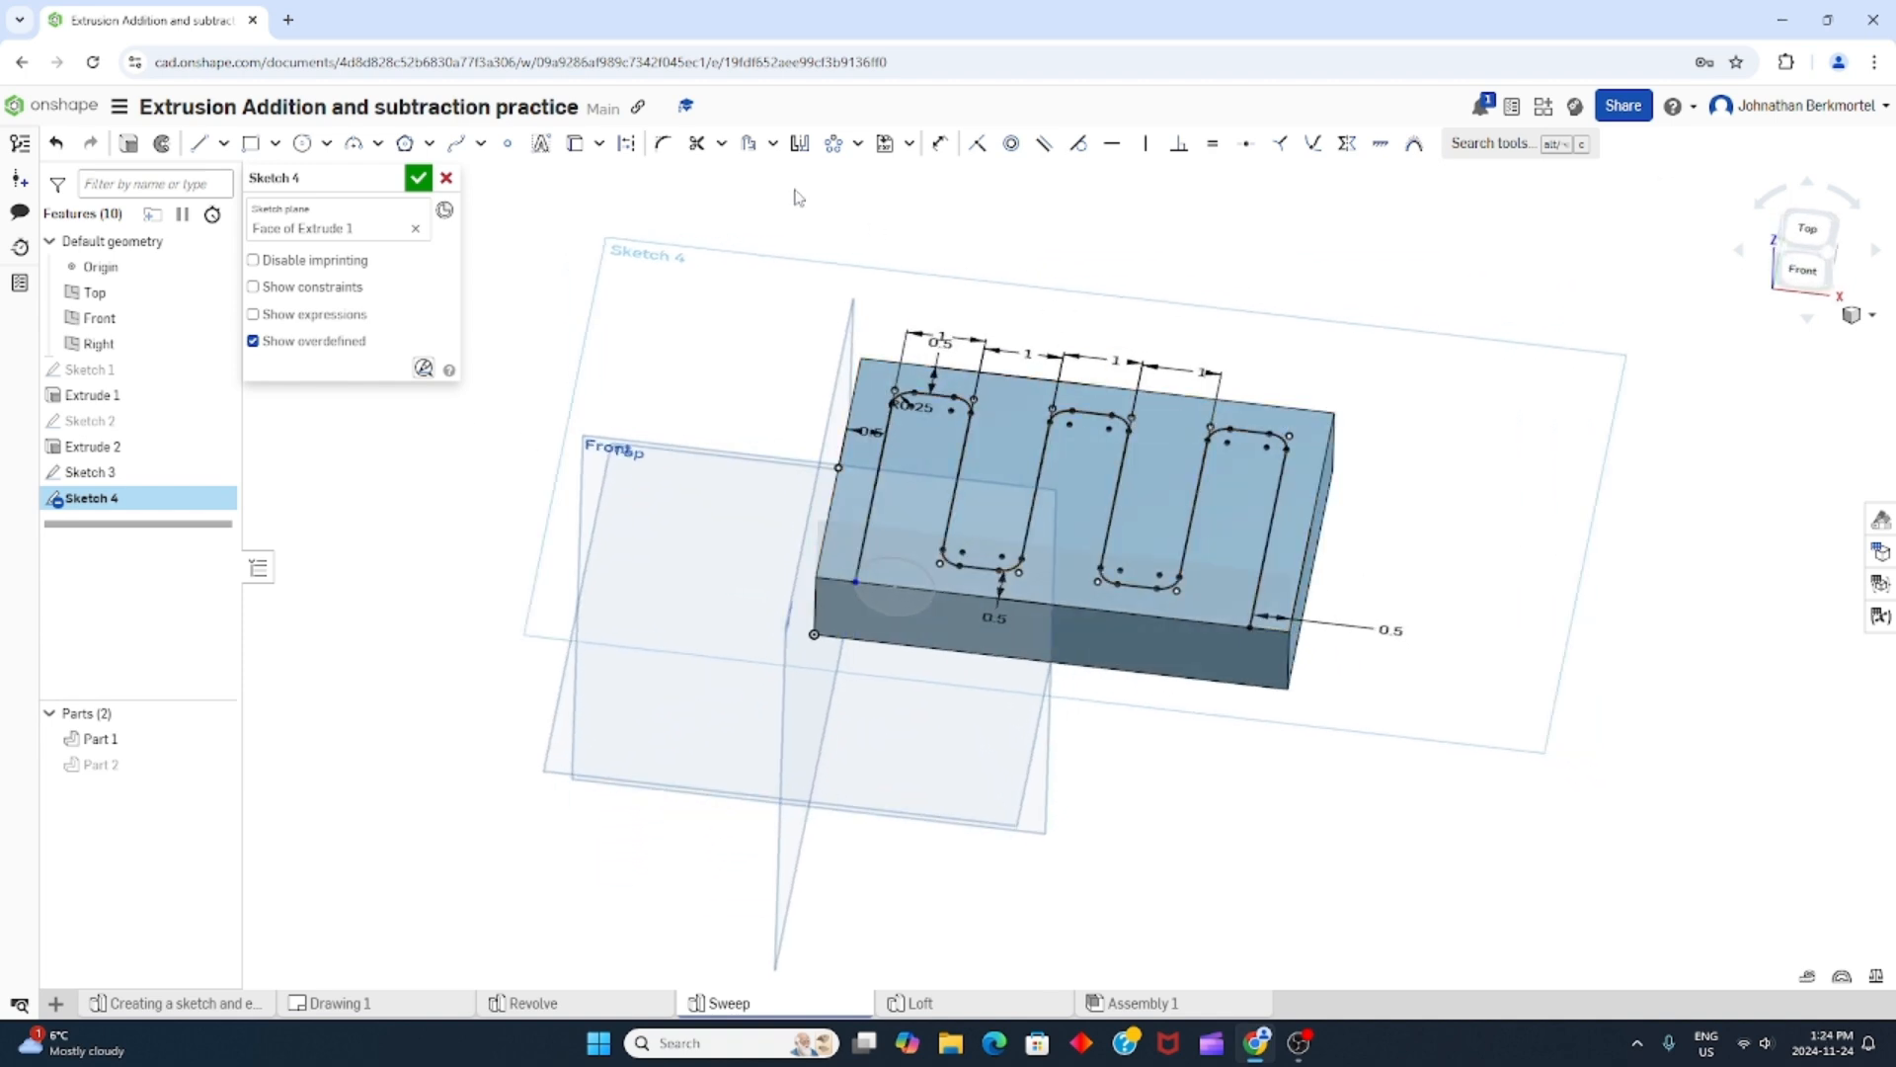
pyautogui.click(418, 178)
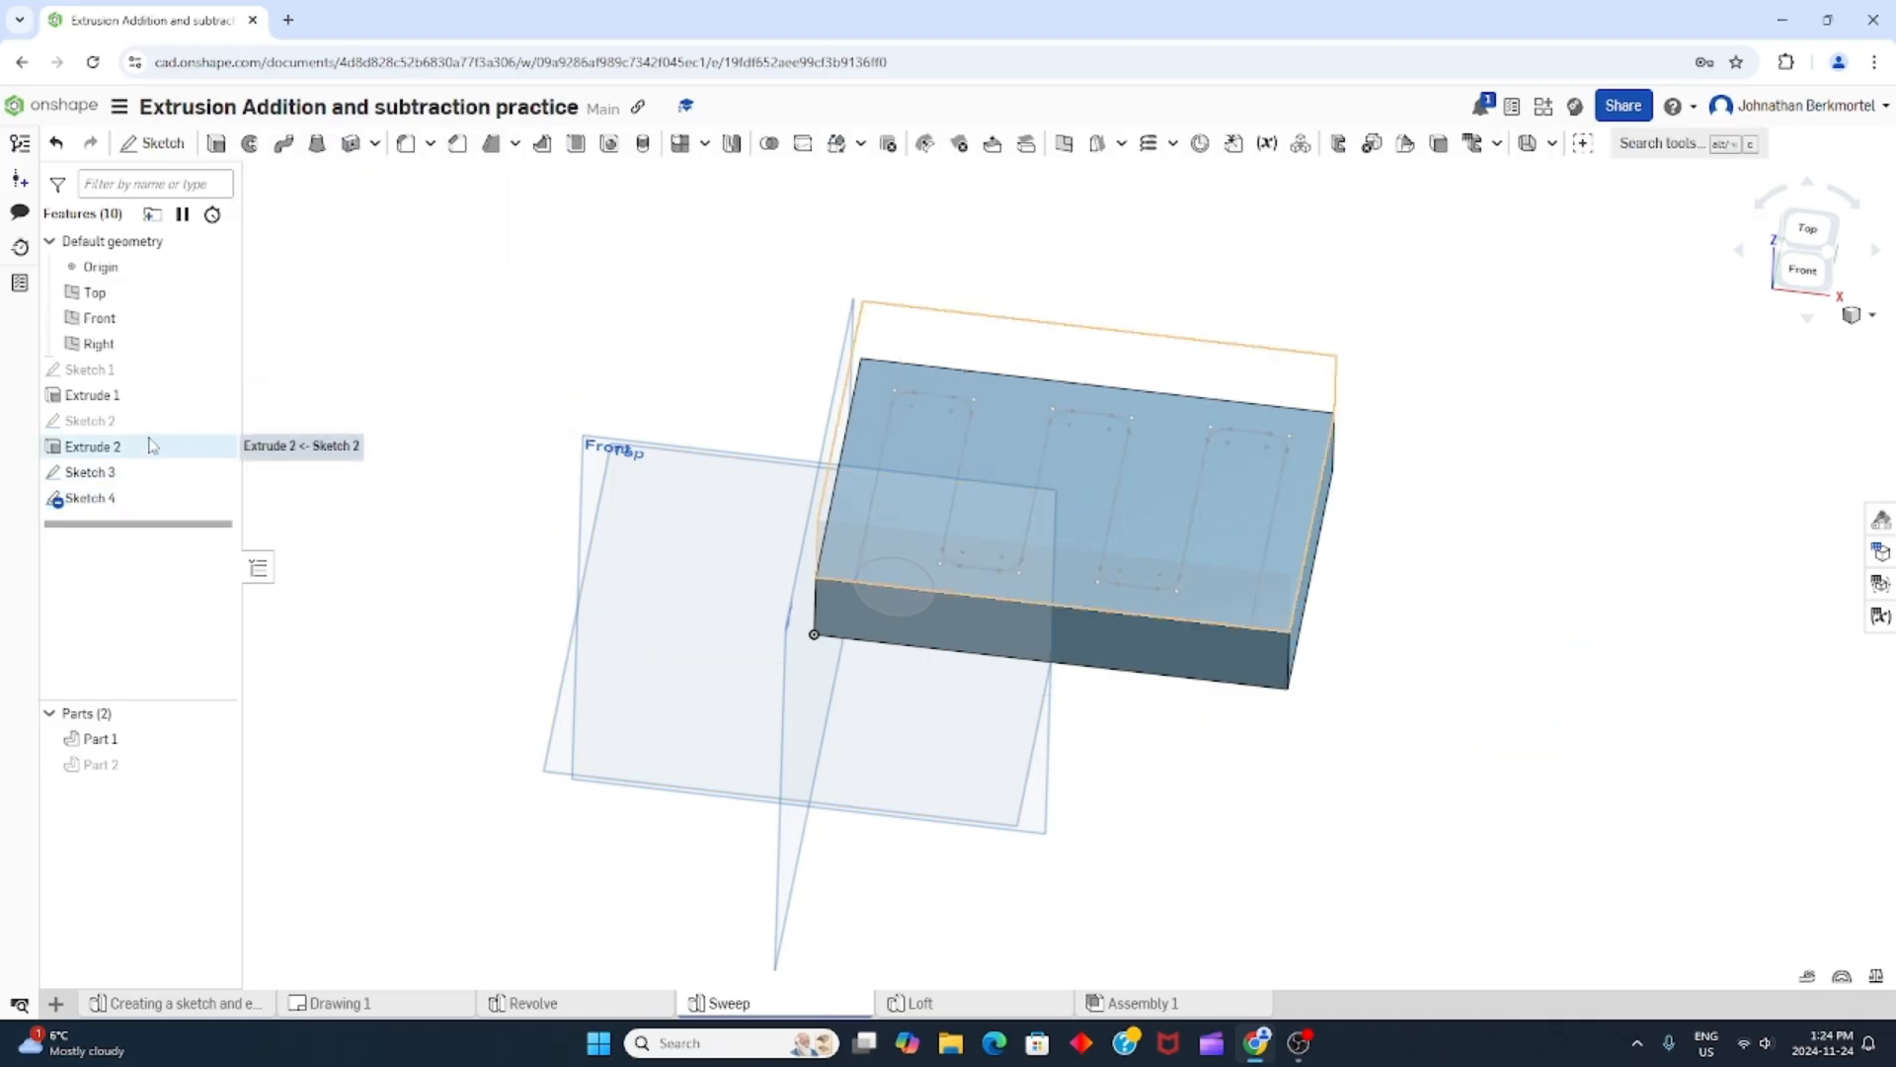
# Edit Sketch 3 so the circle has a 0.5 in diameter and its centre lies 0.5 in from the block's left edge.
pyautogui.click(124, 473)
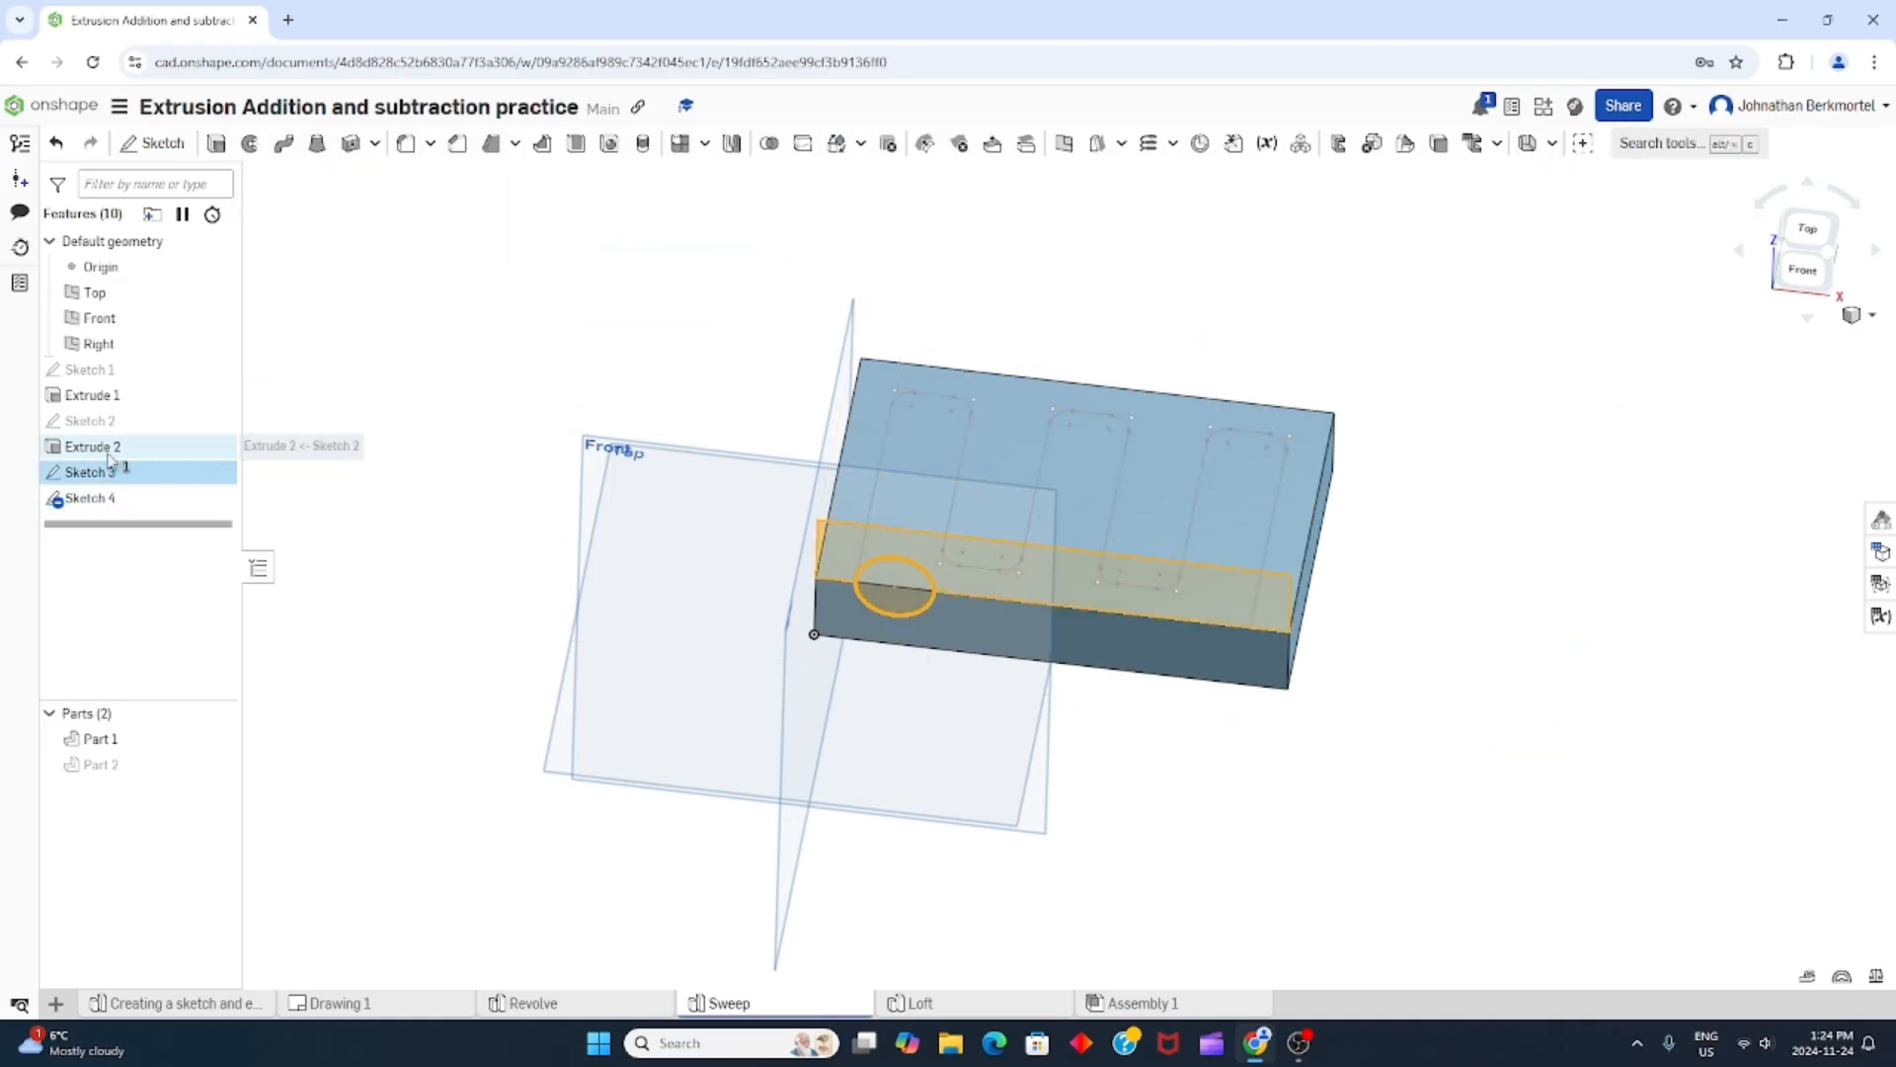
pyautogui.rightClick(124, 472)
pyautogui.click(175, 514)
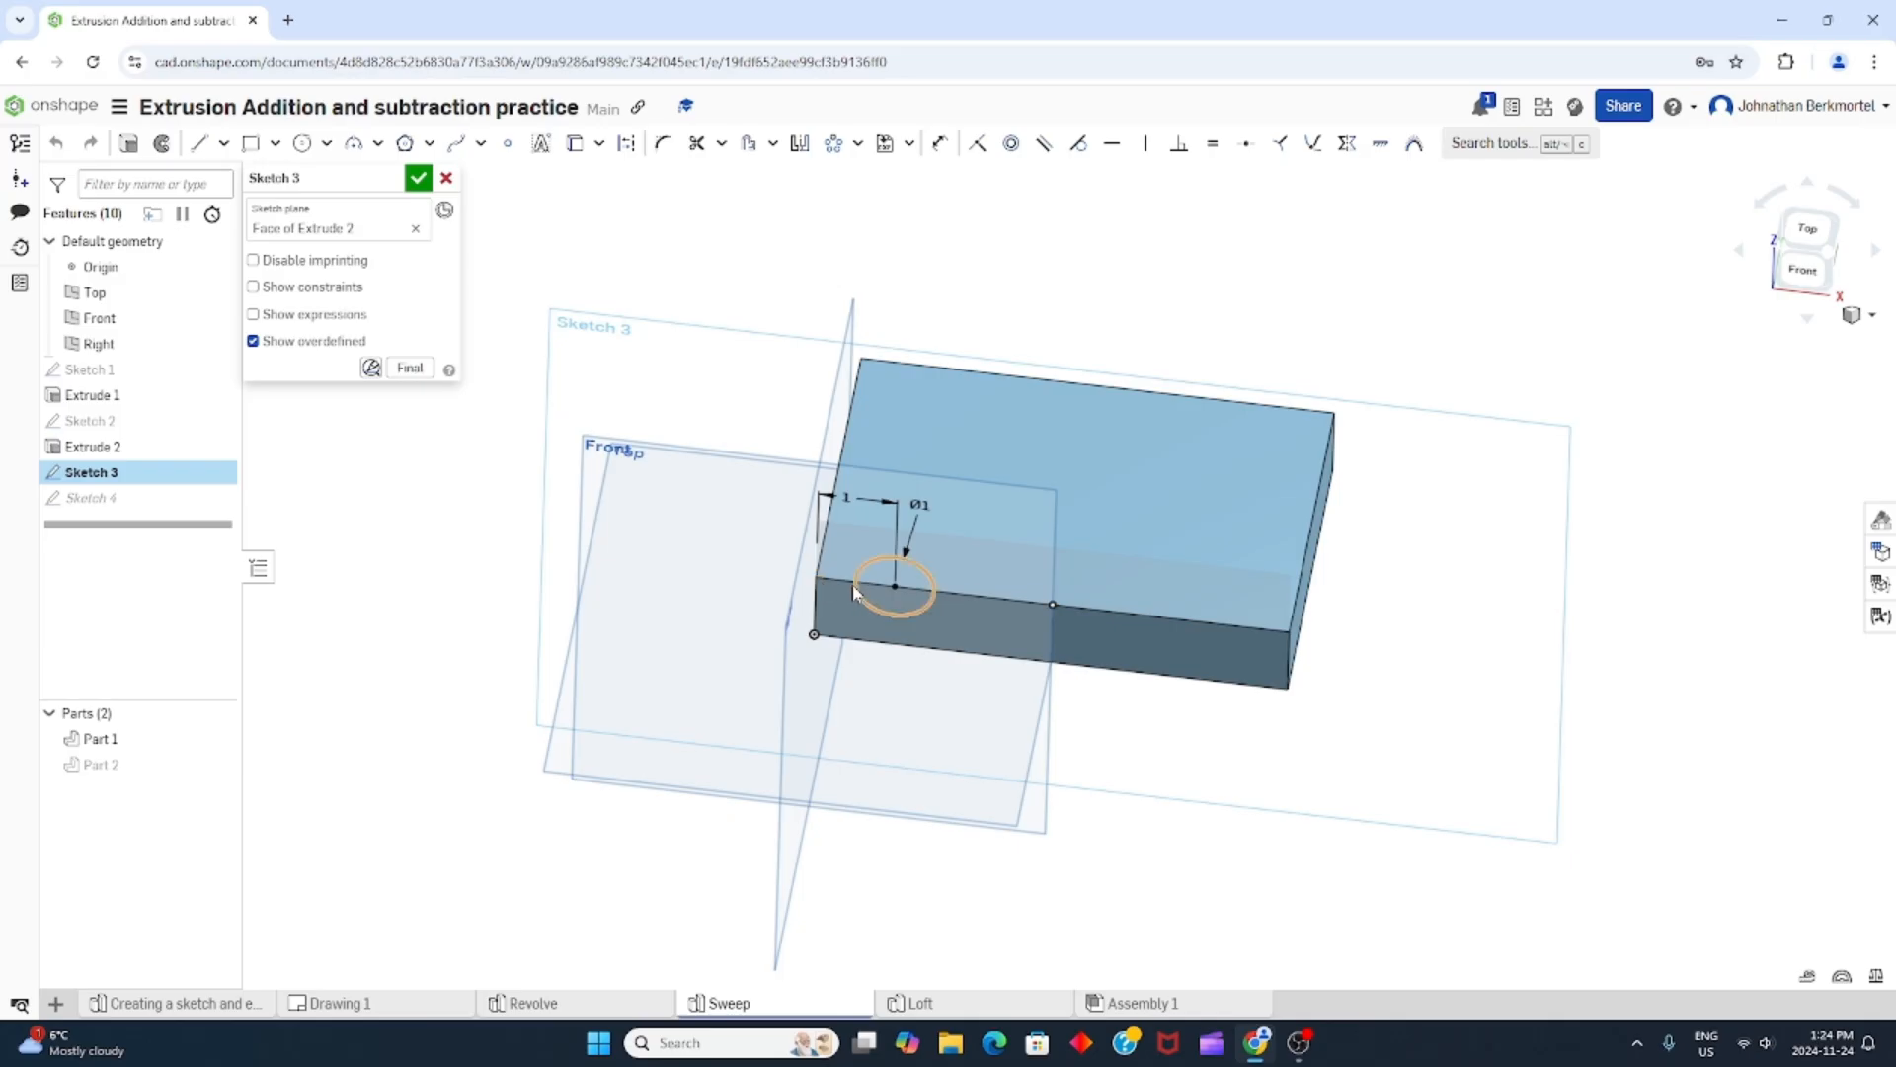
pyautogui.doubleClick(862, 528)
pyautogui.write('1')
pyautogui.press('Return')
pyautogui.doubleClick(884, 525)
pyautogui.press('Return')
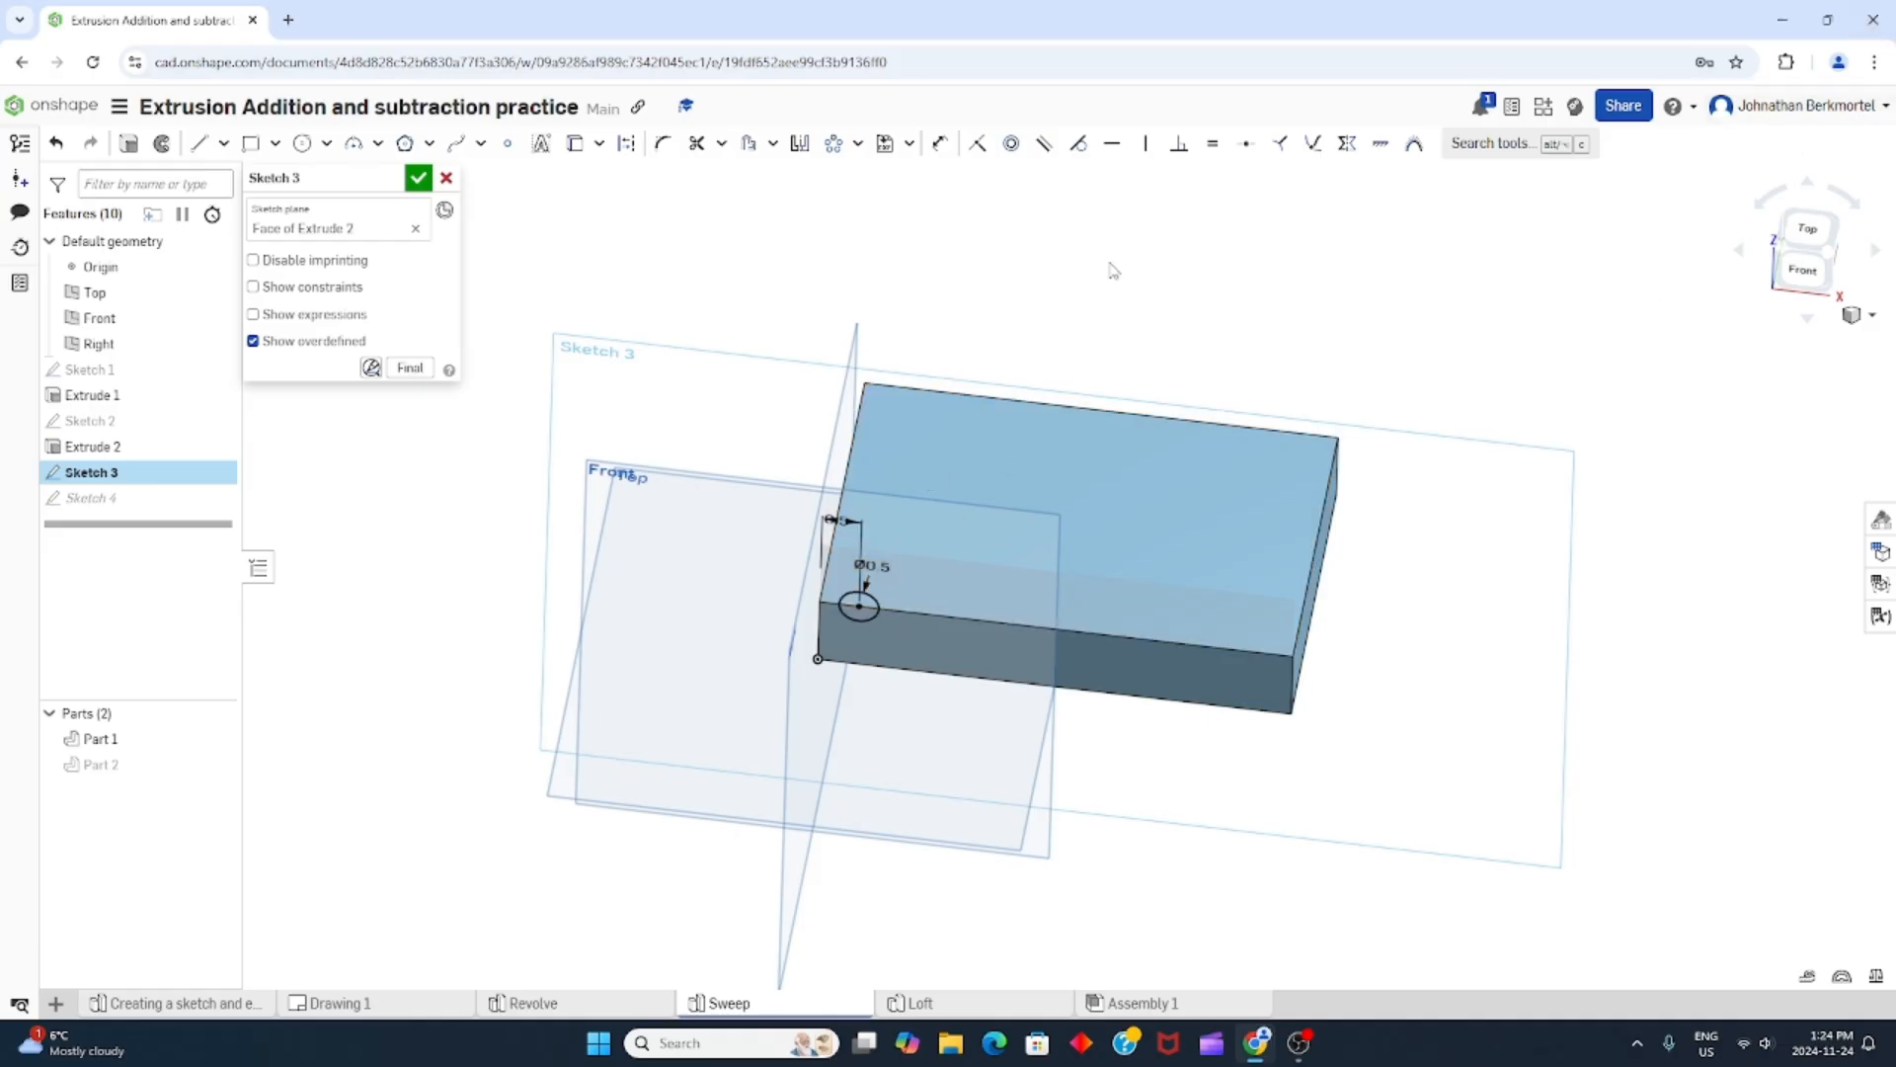
pyautogui.click(419, 179)
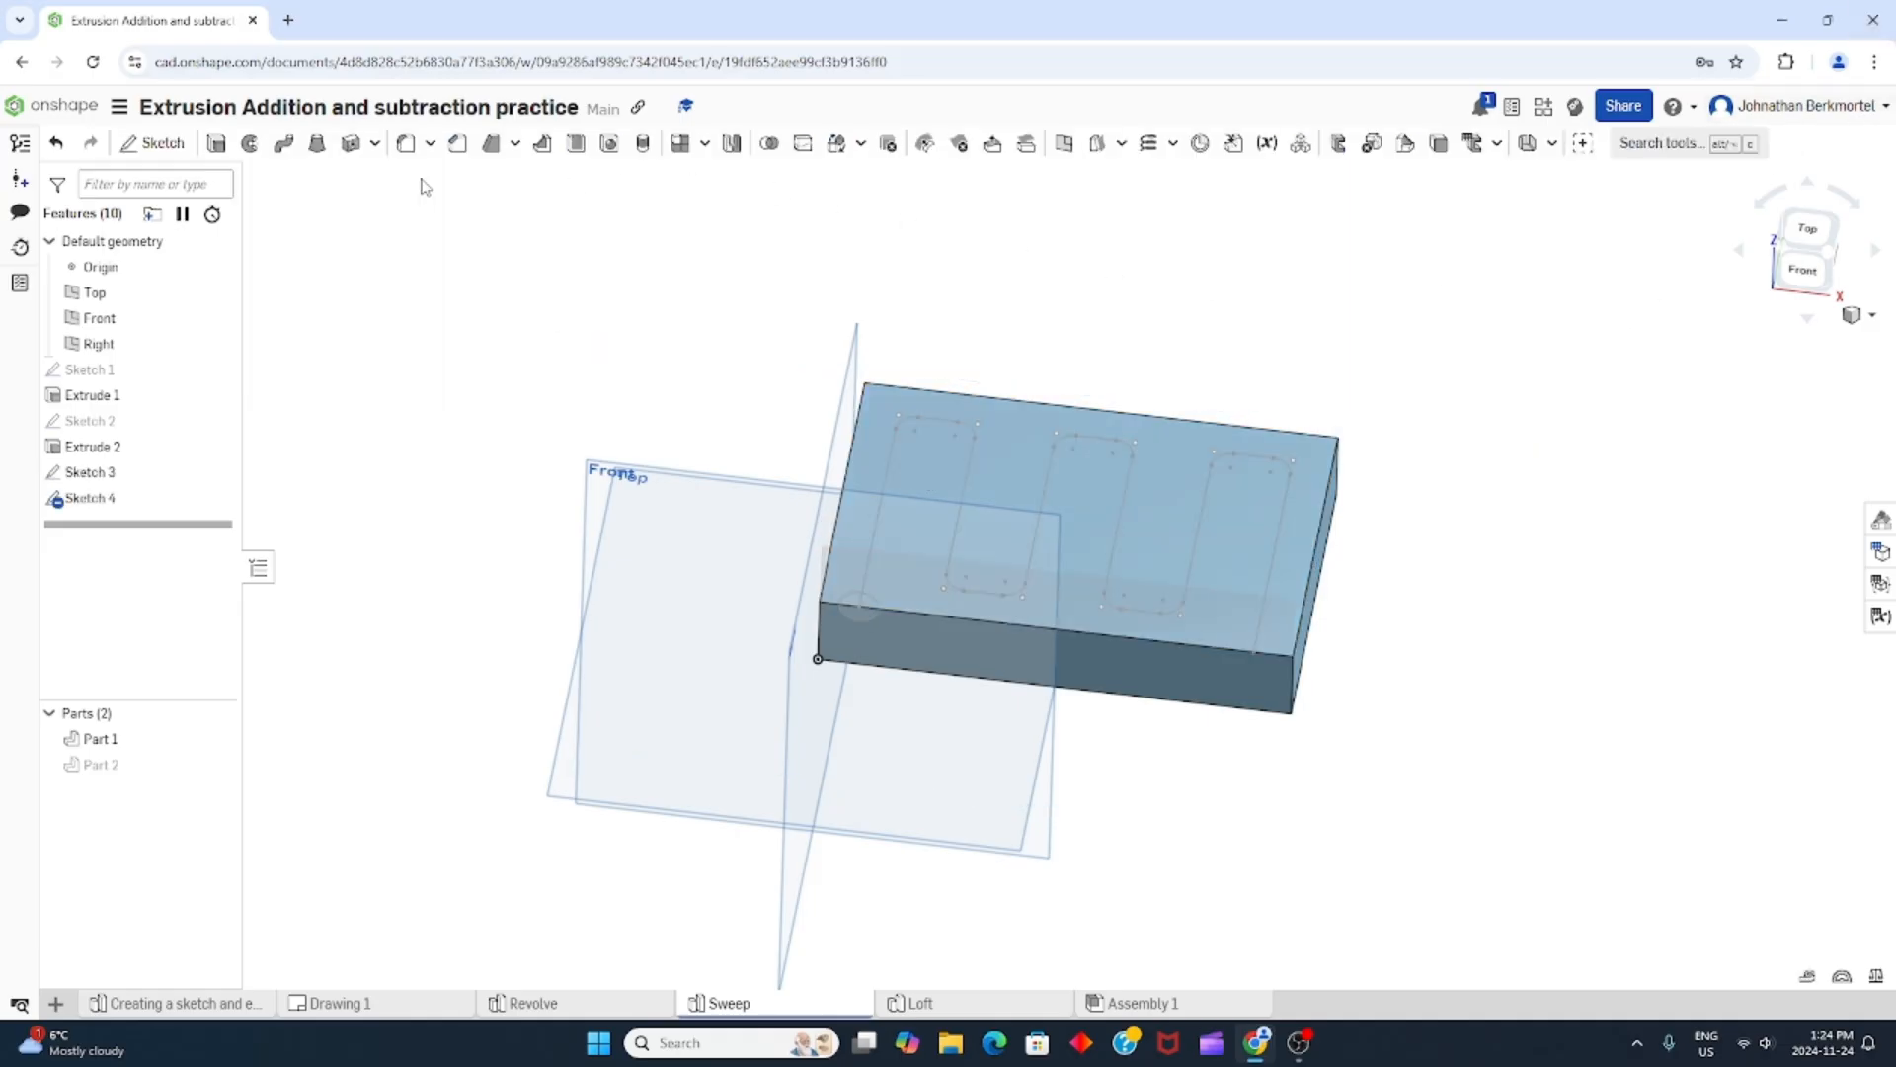
# Start a Sweep in Remove mode, unhide Part 2, and pick both halves of the Sketch 3 circle as the profile.
pyautogui.click(285, 146)
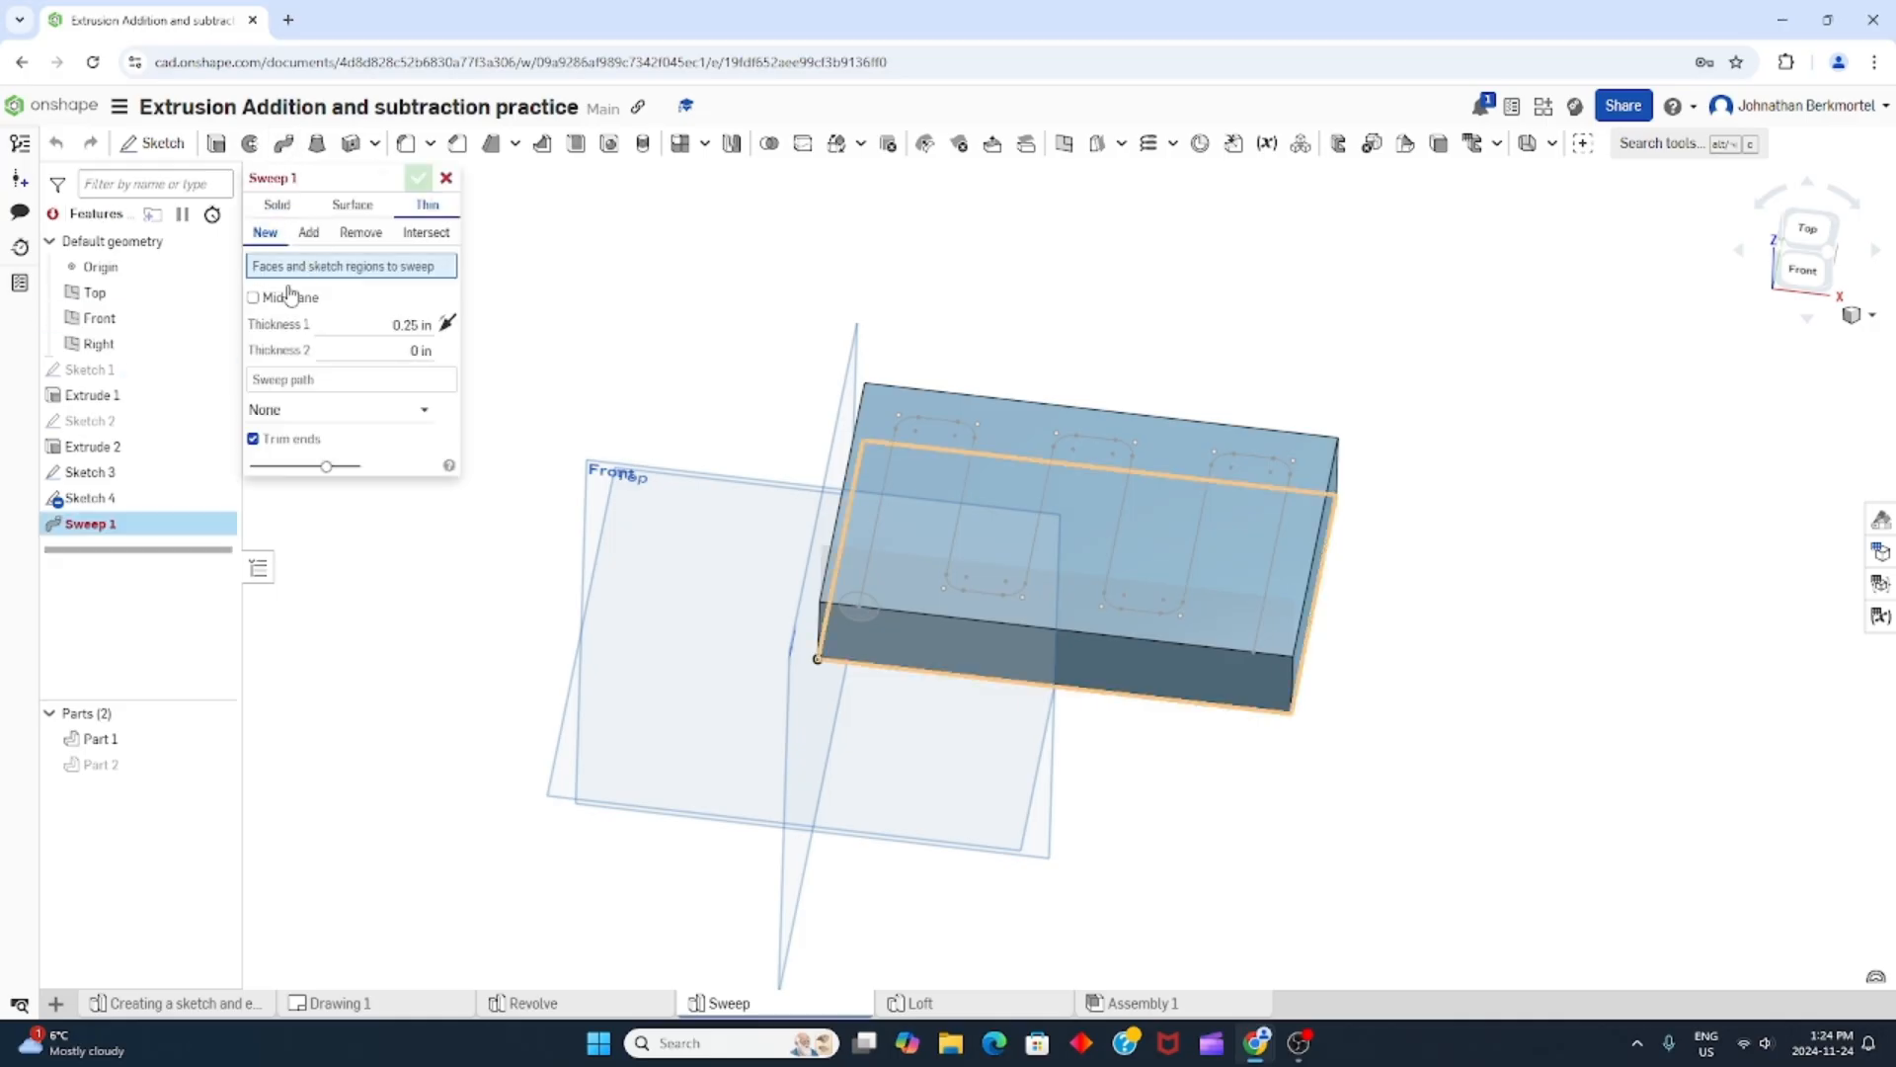
pyautogui.click(371, 238)
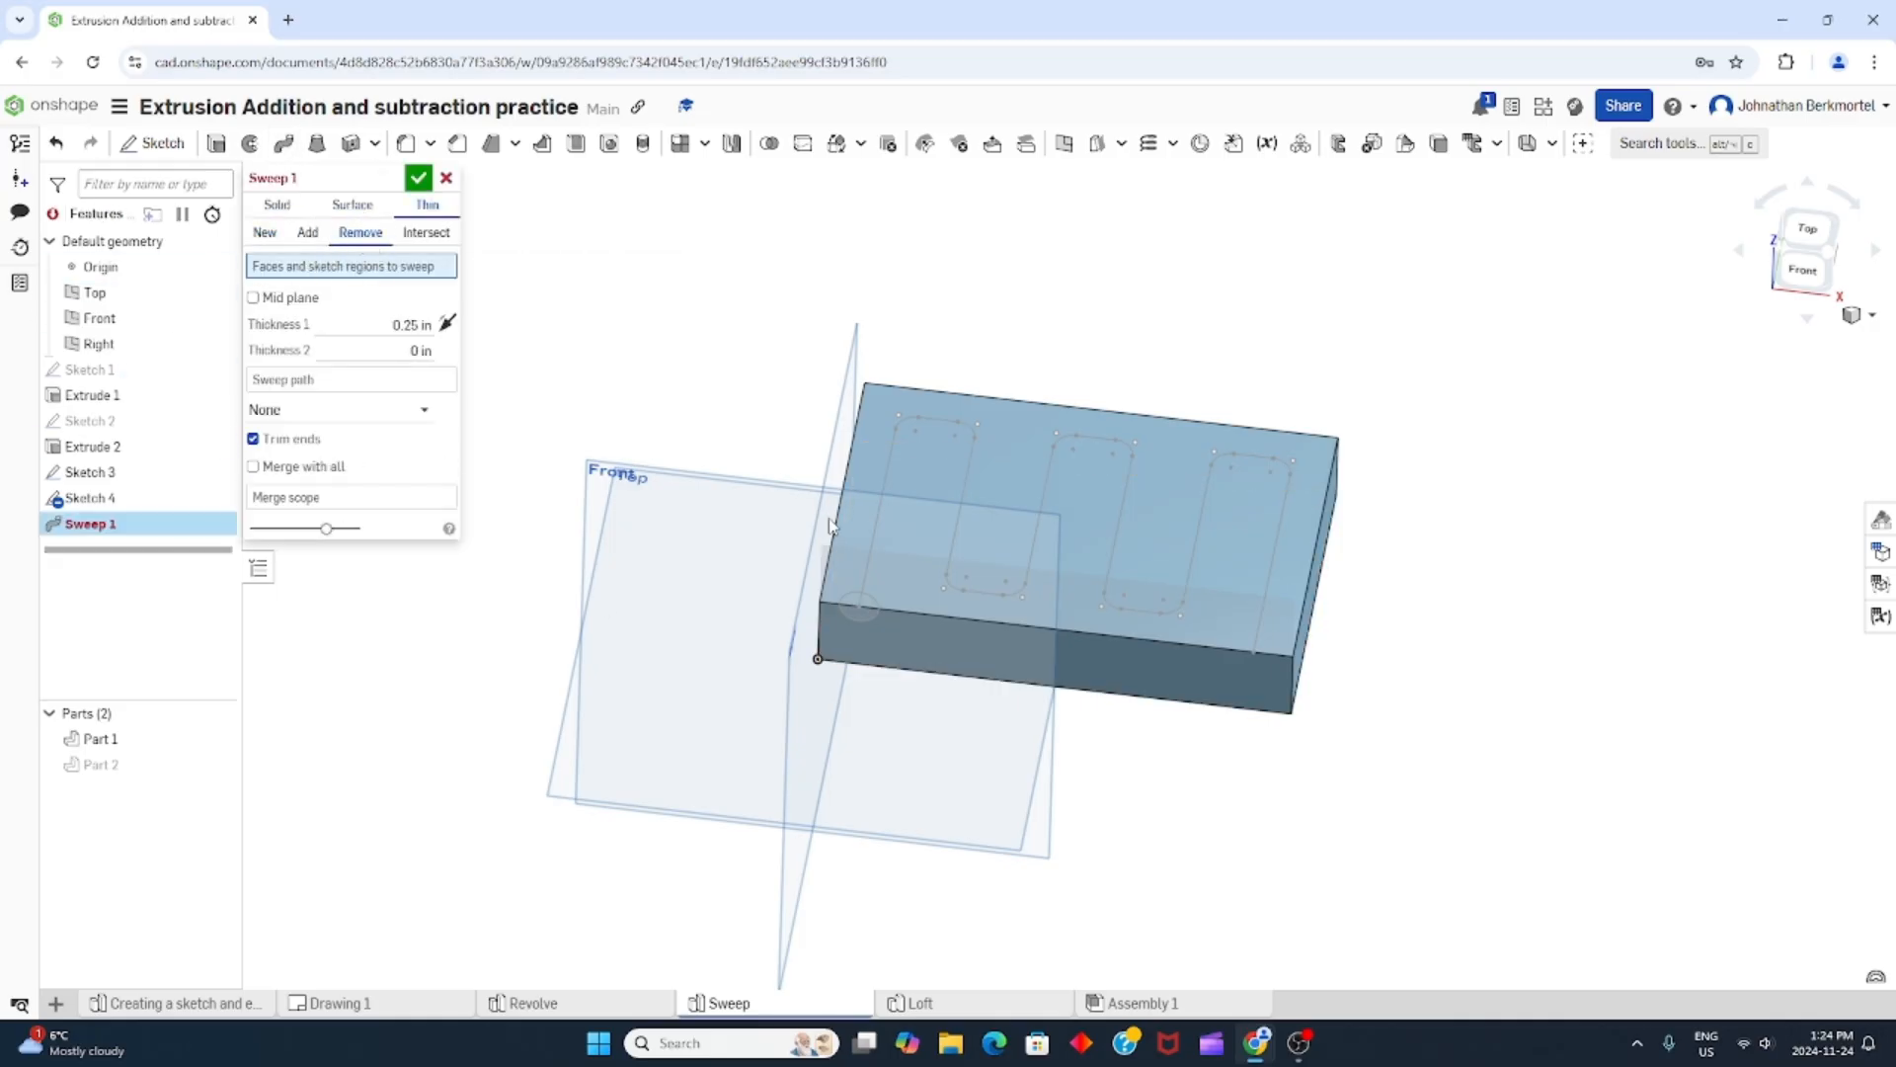
pyautogui.scroll(5, 941, 640)
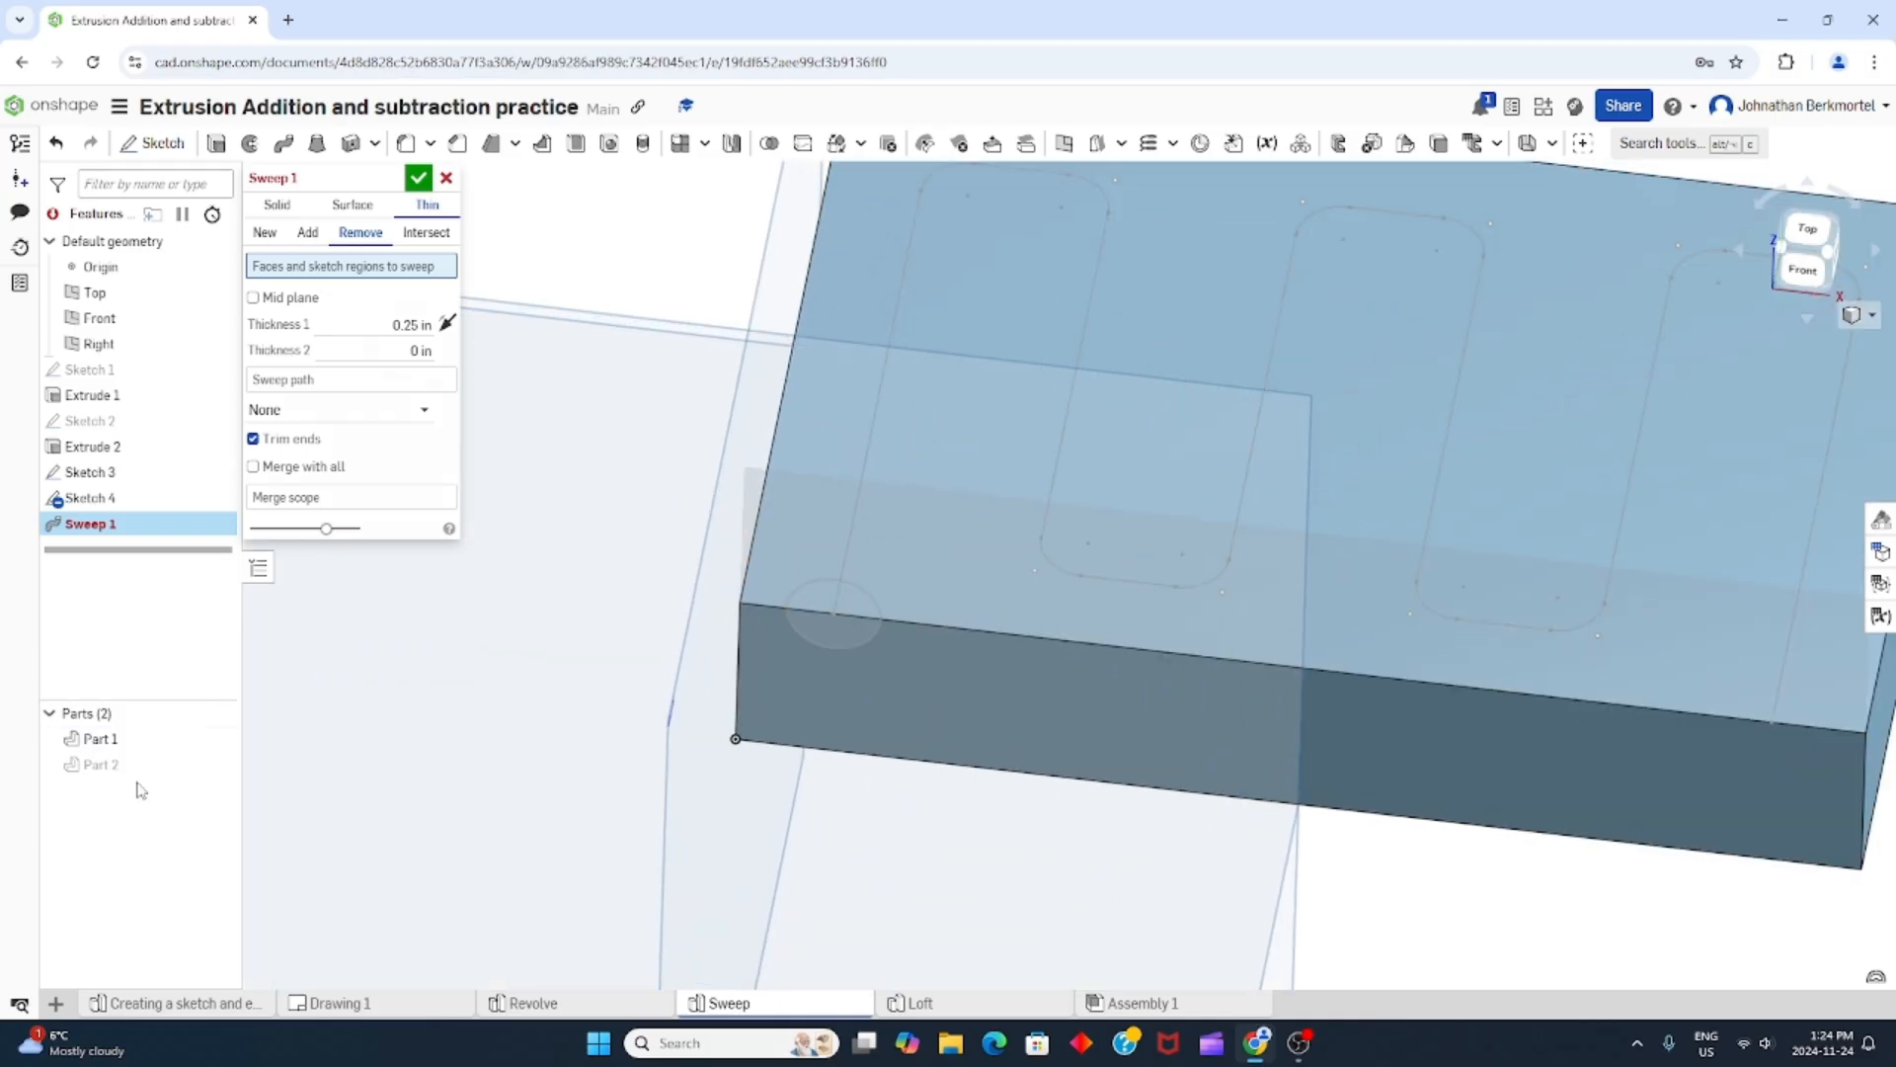
pyautogui.click(204, 765)
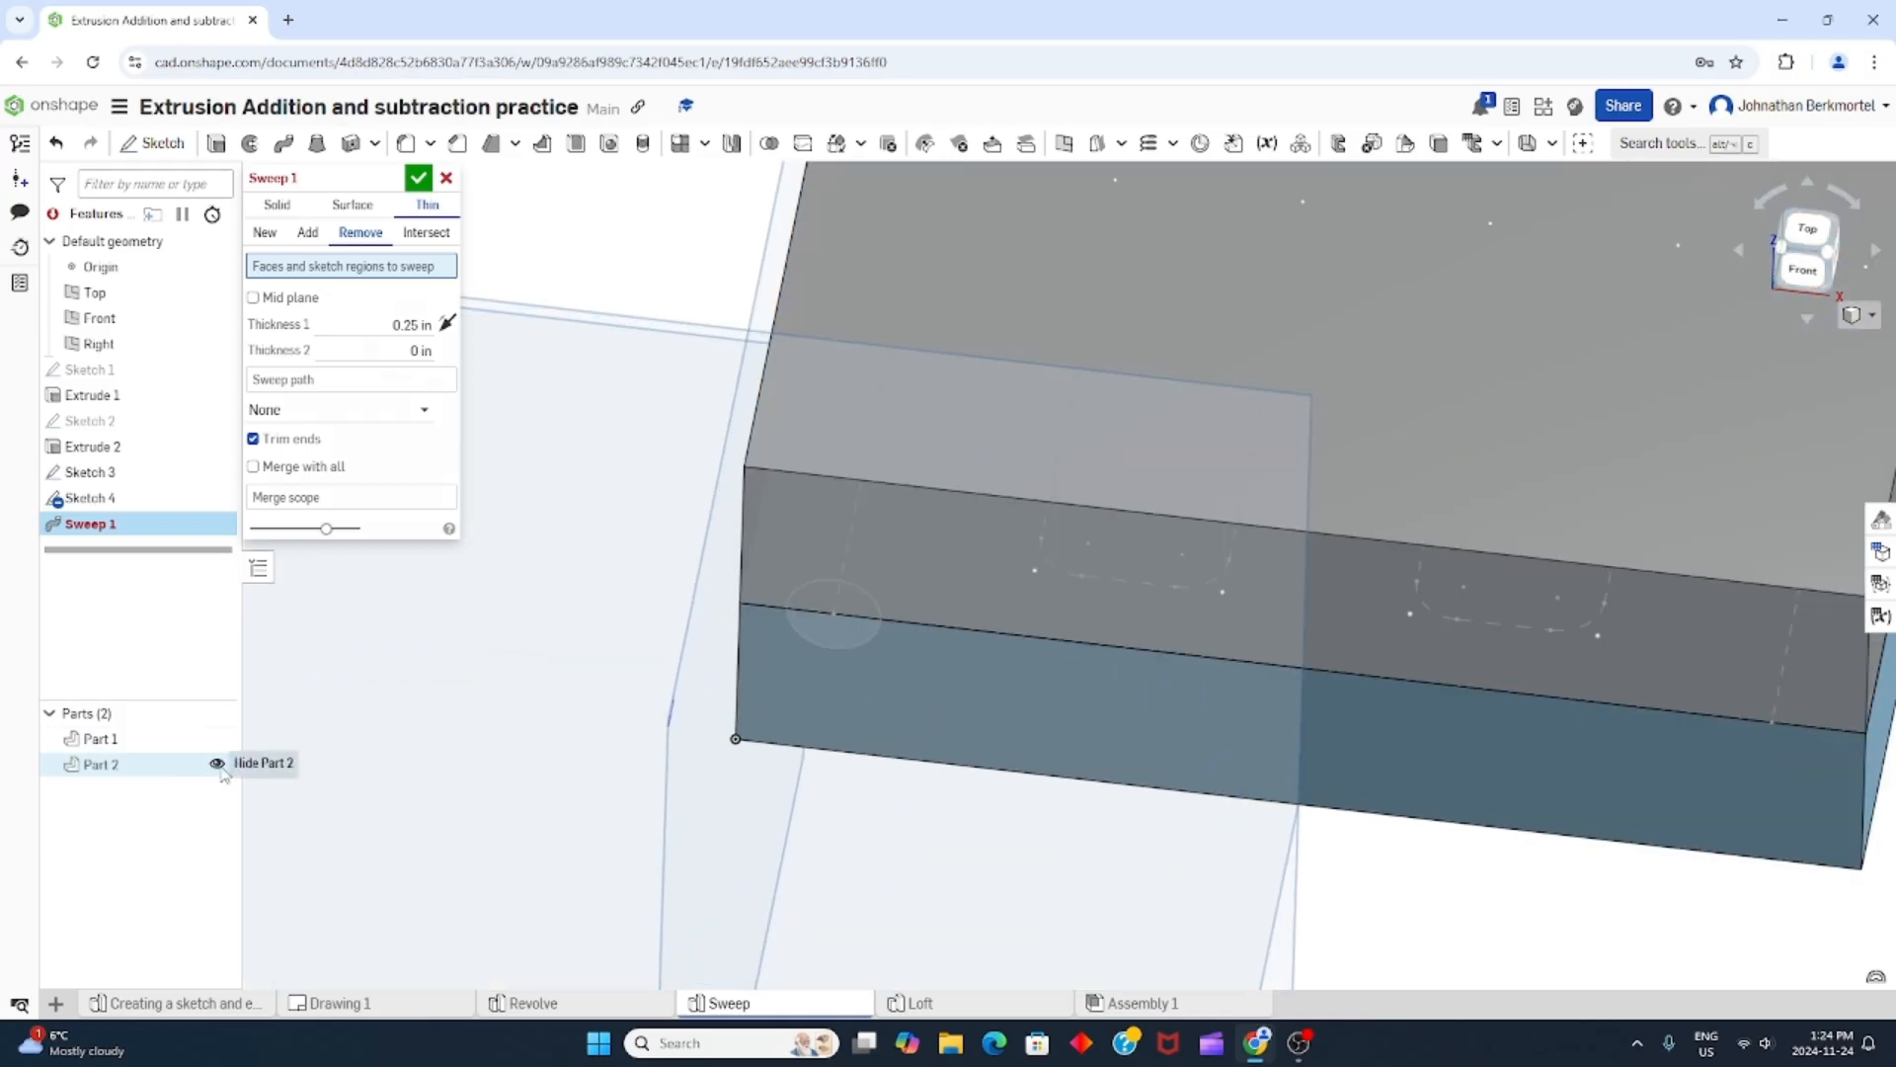
pyautogui.click(825, 606)
pyautogui.click(817, 635)
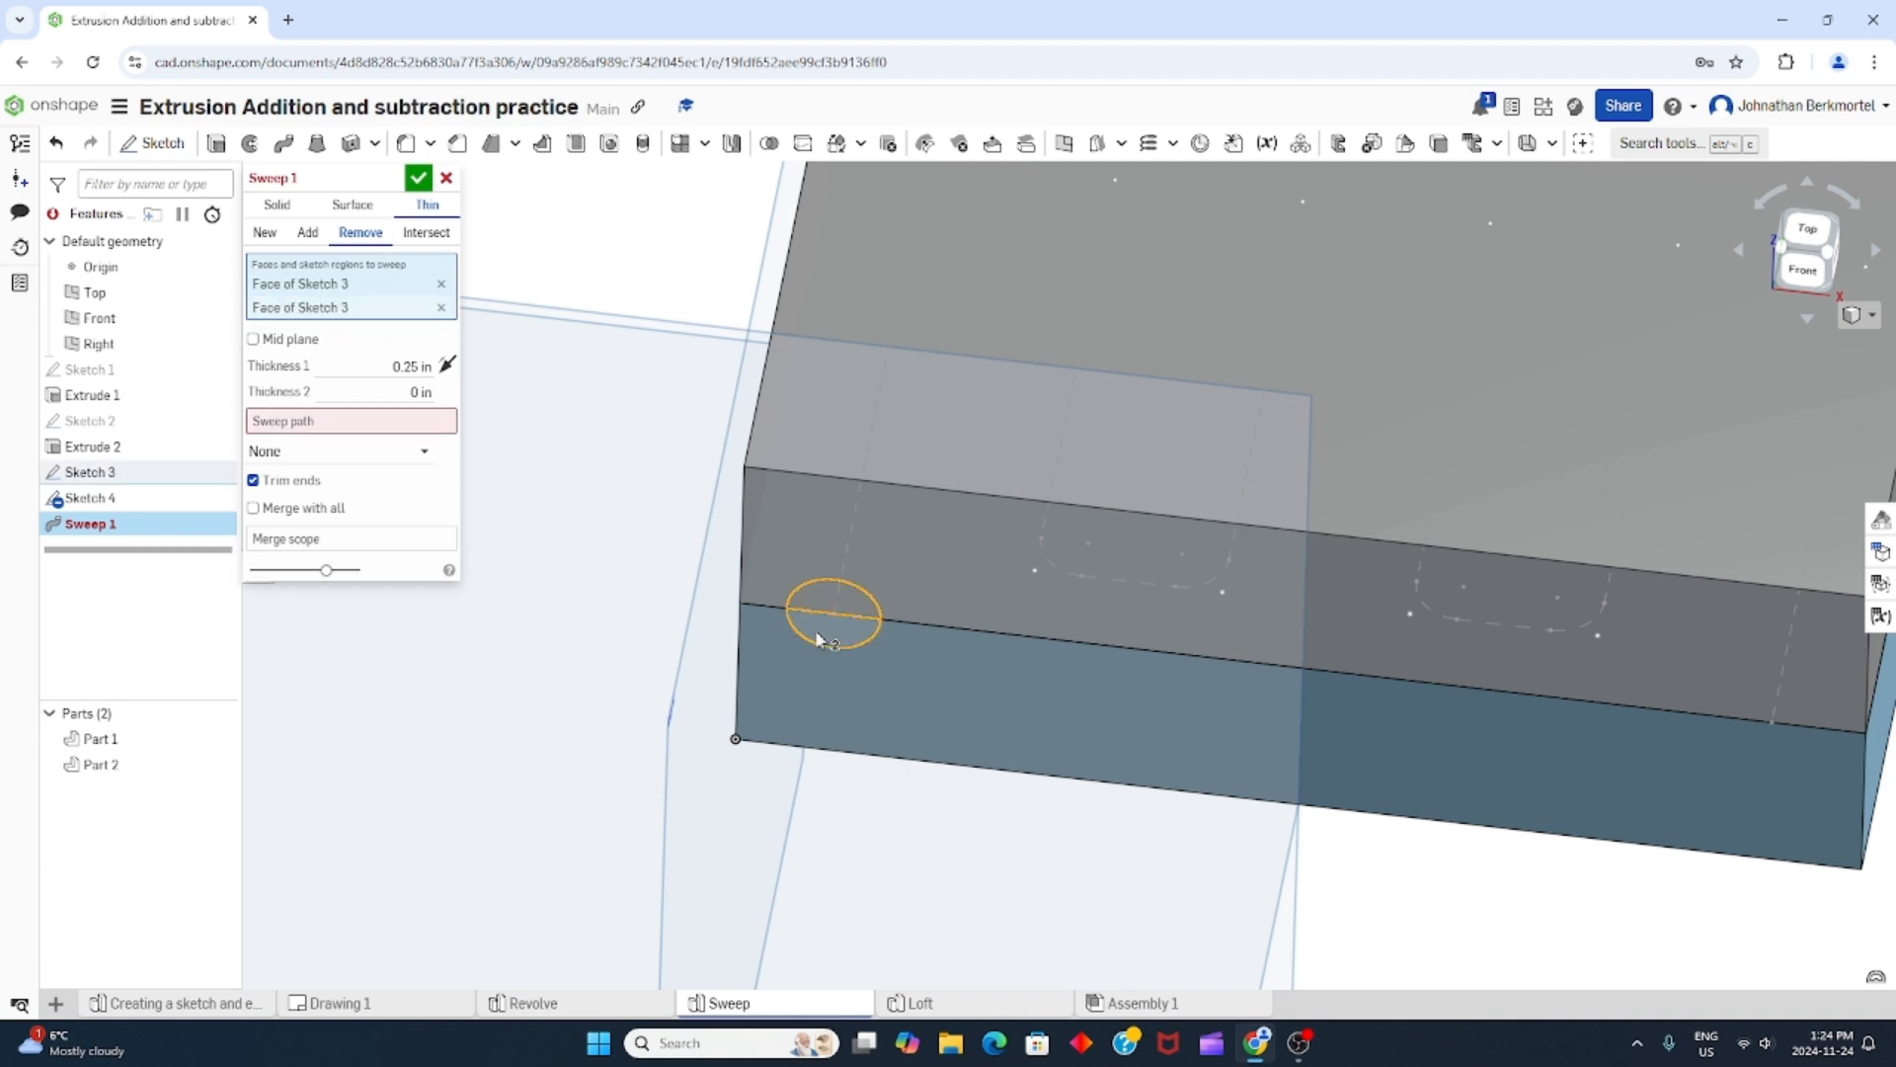
# Set the entire serpentine Sketch 4 as the sweep path.
pyautogui.click(352, 421)
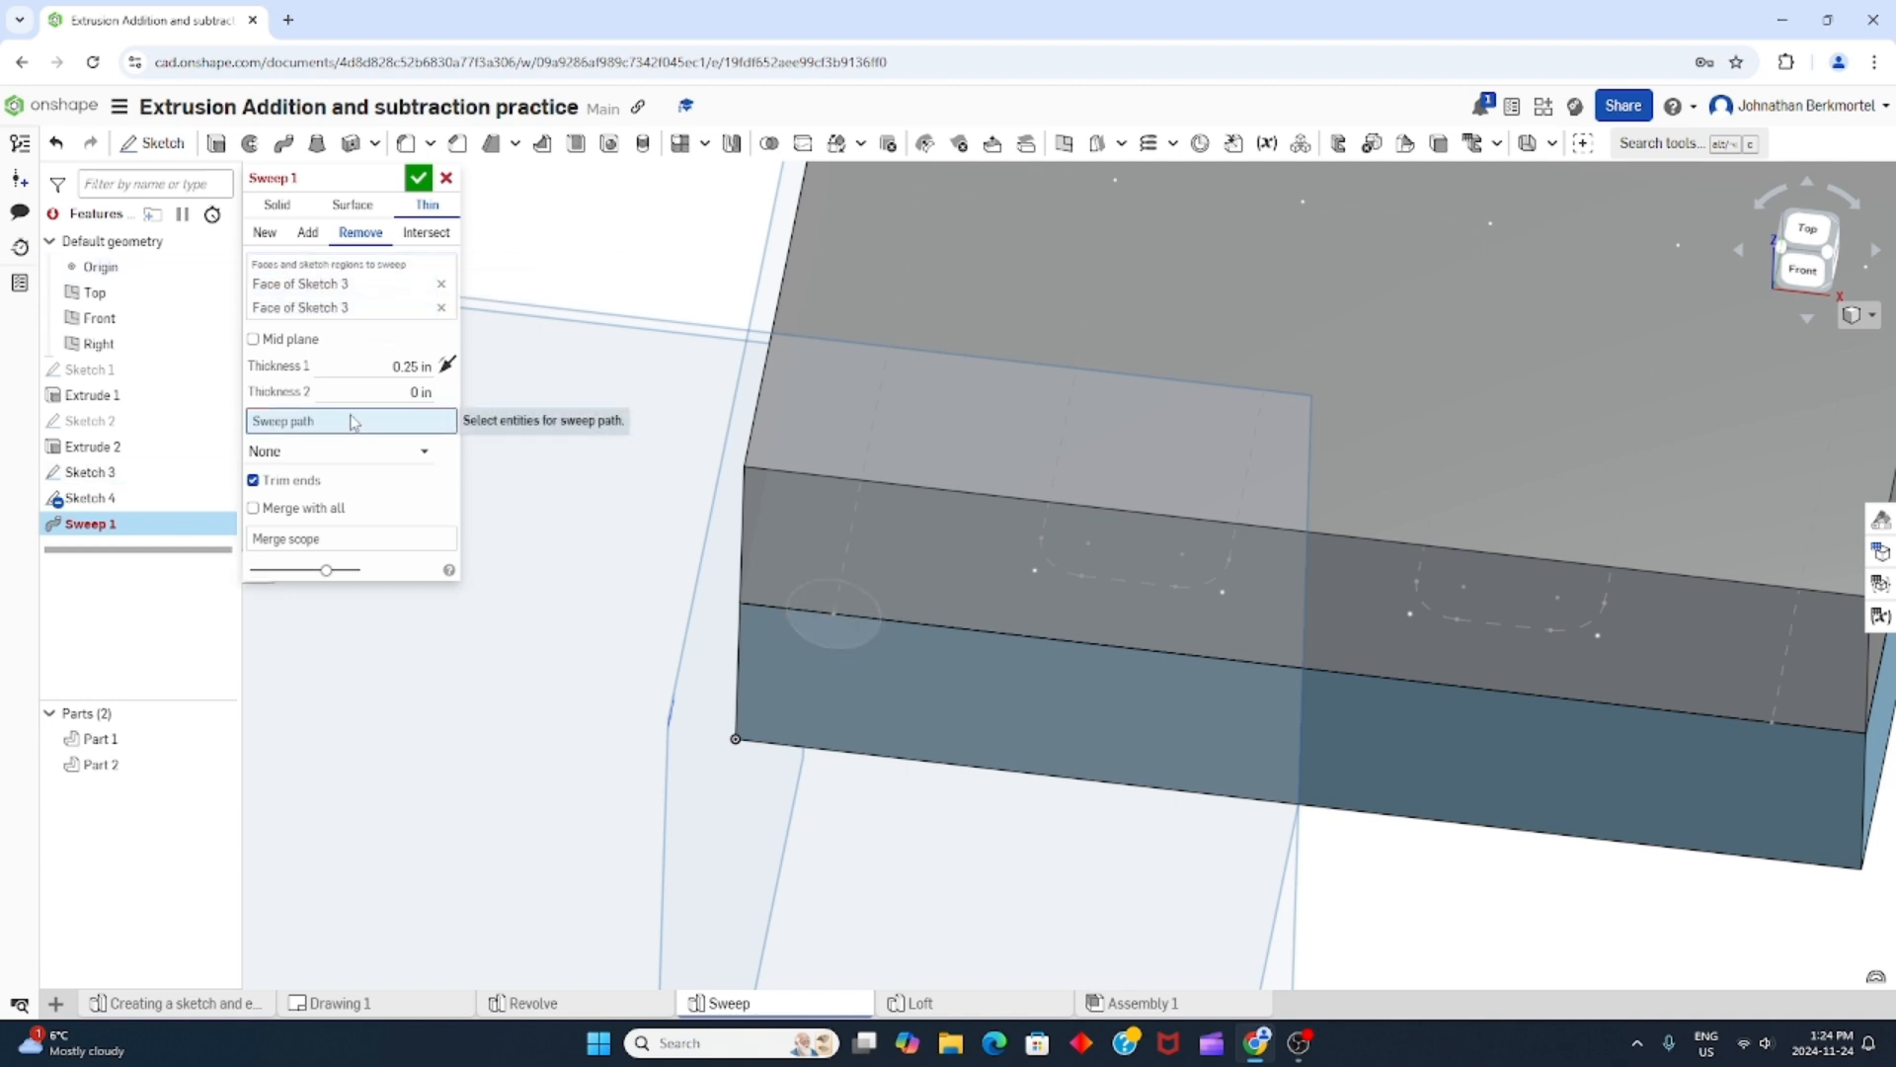
pyautogui.click(855, 522)
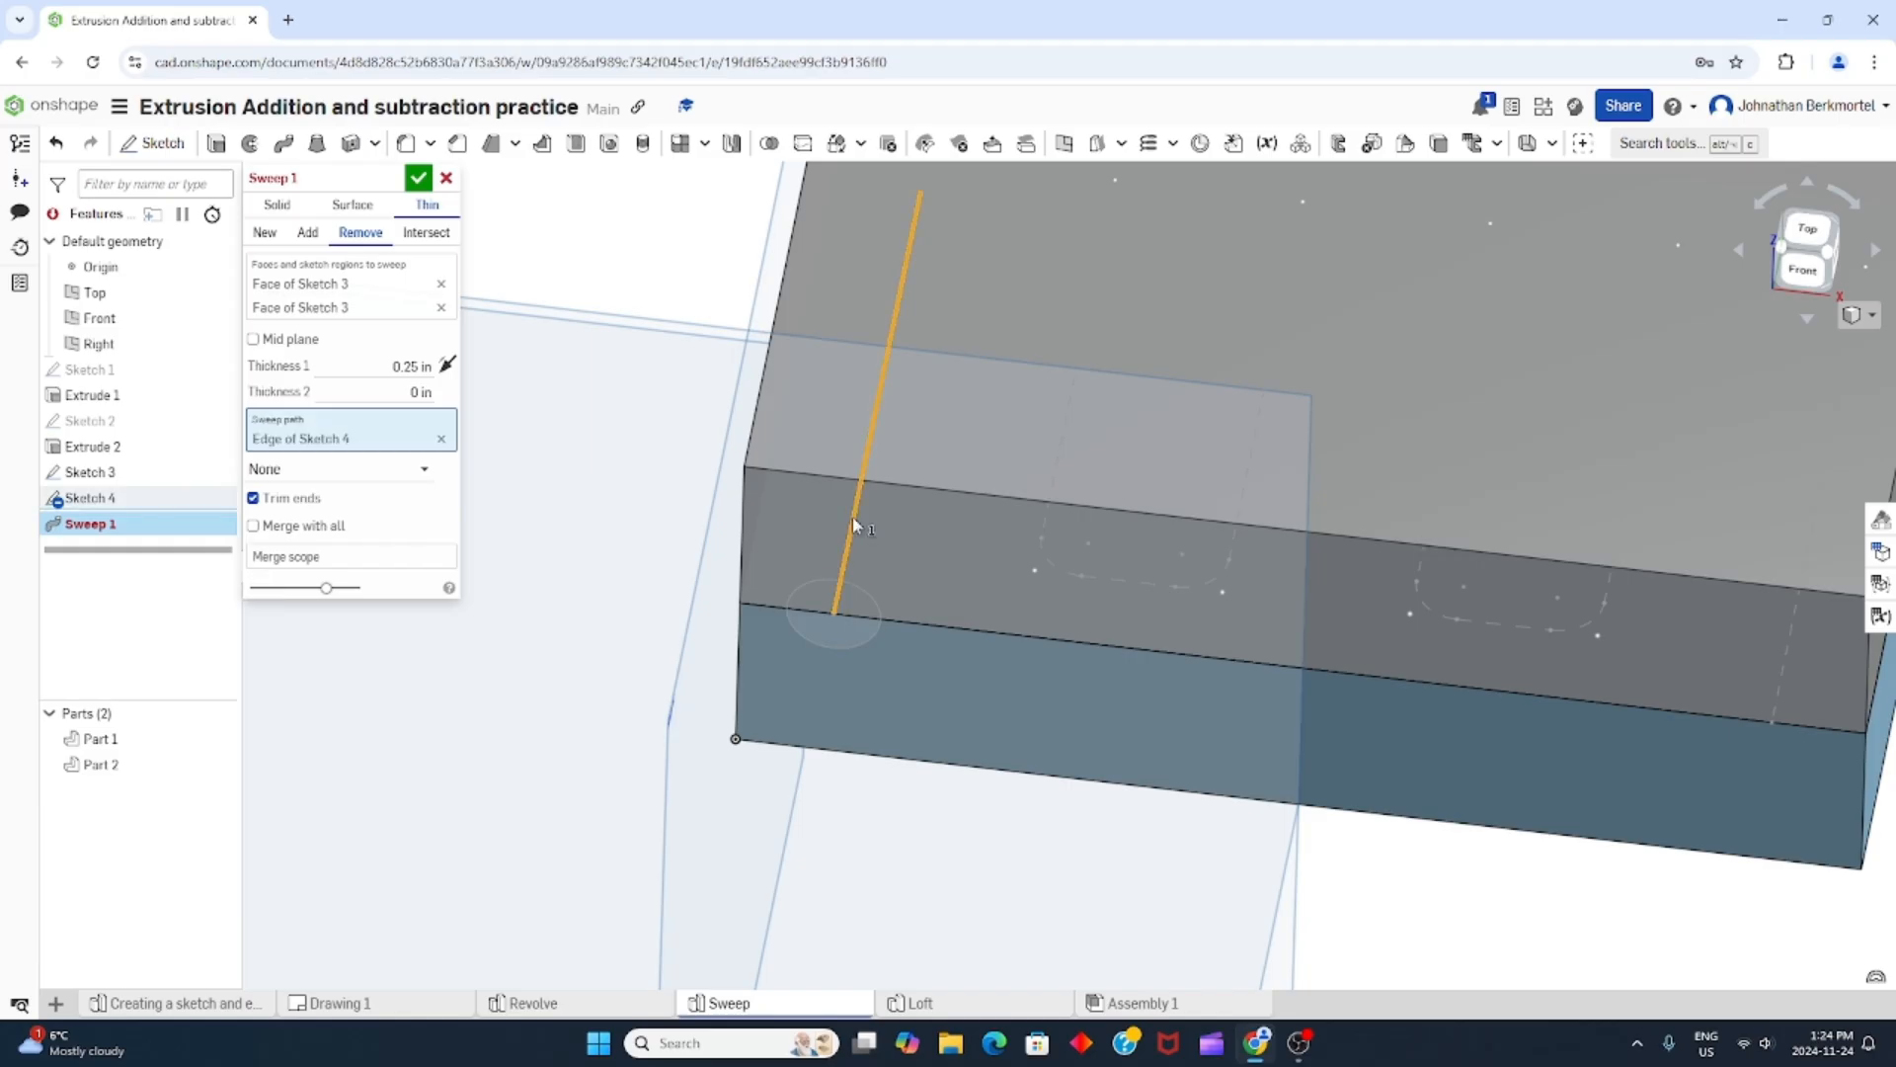
pyautogui.click(98, 499)
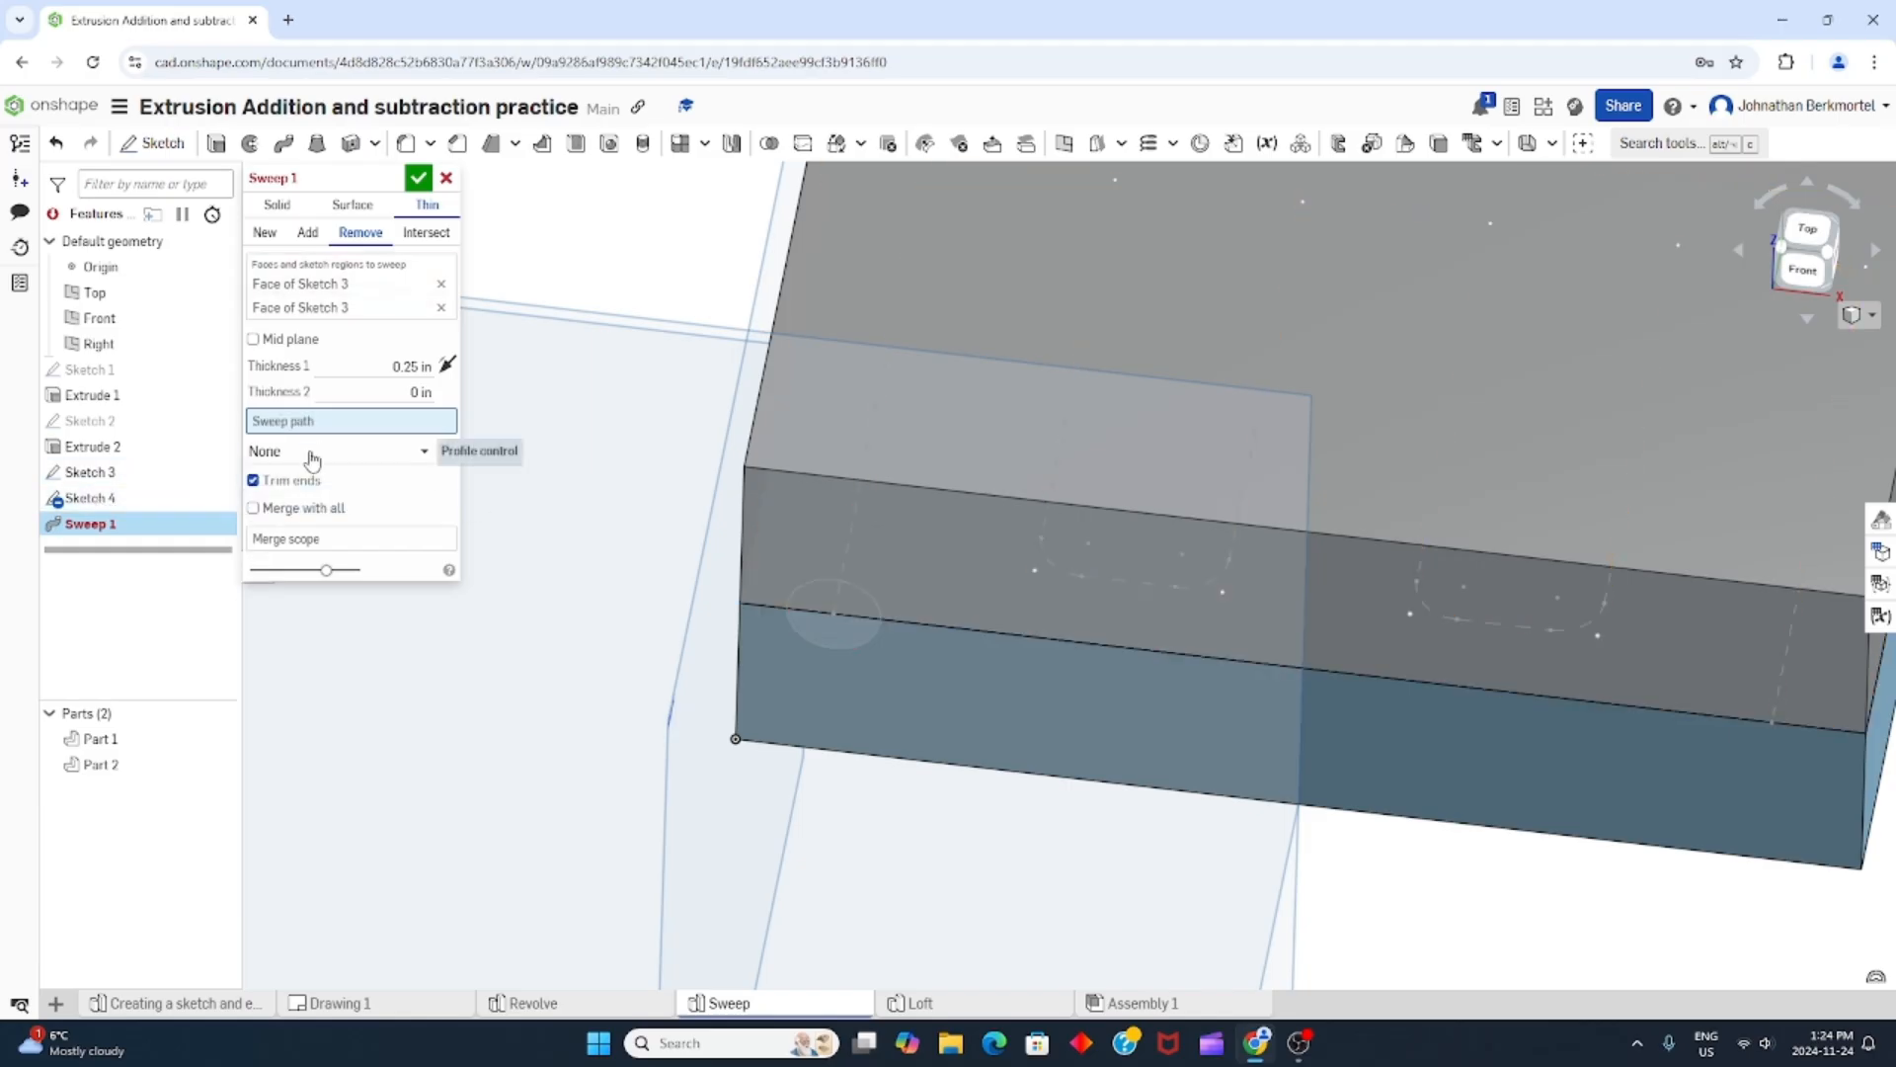
pyautogui.click(115, 506)
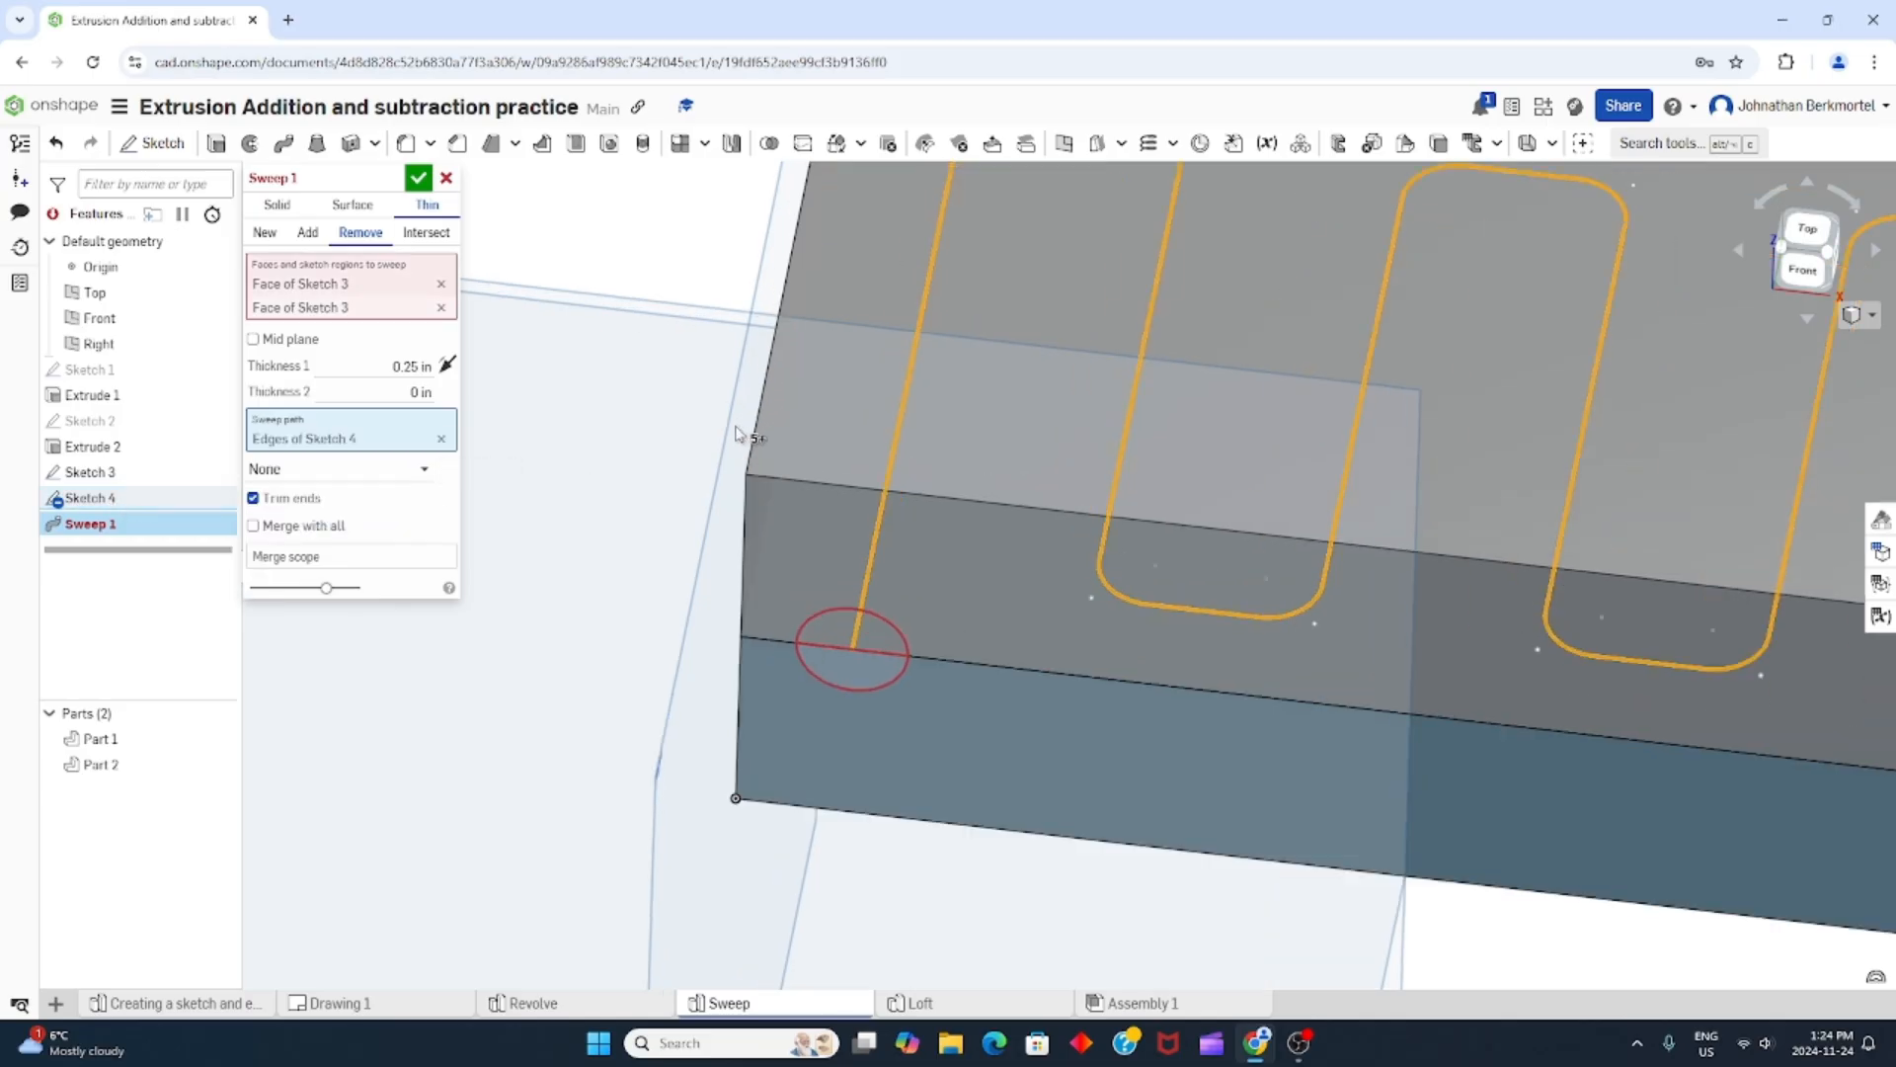
pyautogui.scroll(-5, 736, 435)
pyautogui.scroll(1, 870, 244)
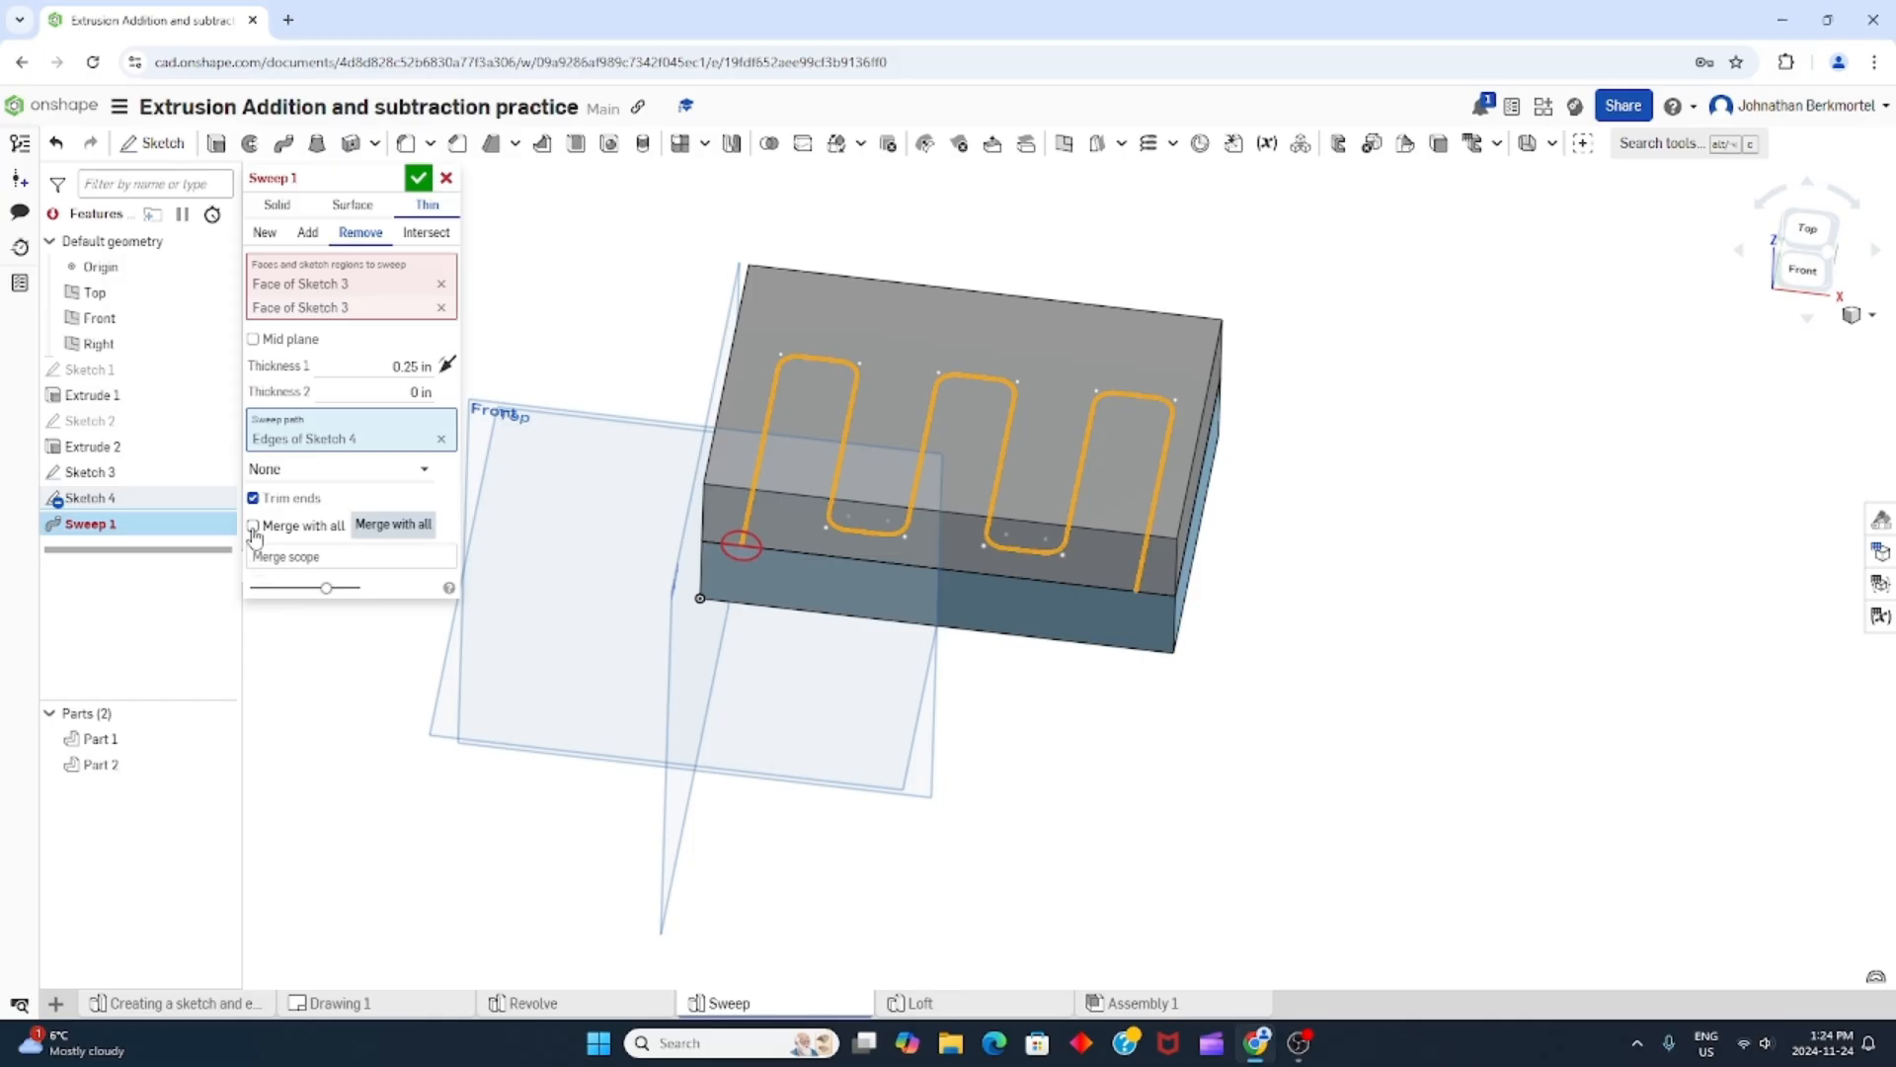
# Enable Merge with all, disable Trim ends, and remove one half of the circle from the sweep profile.
pyautogui.click(254, 526)
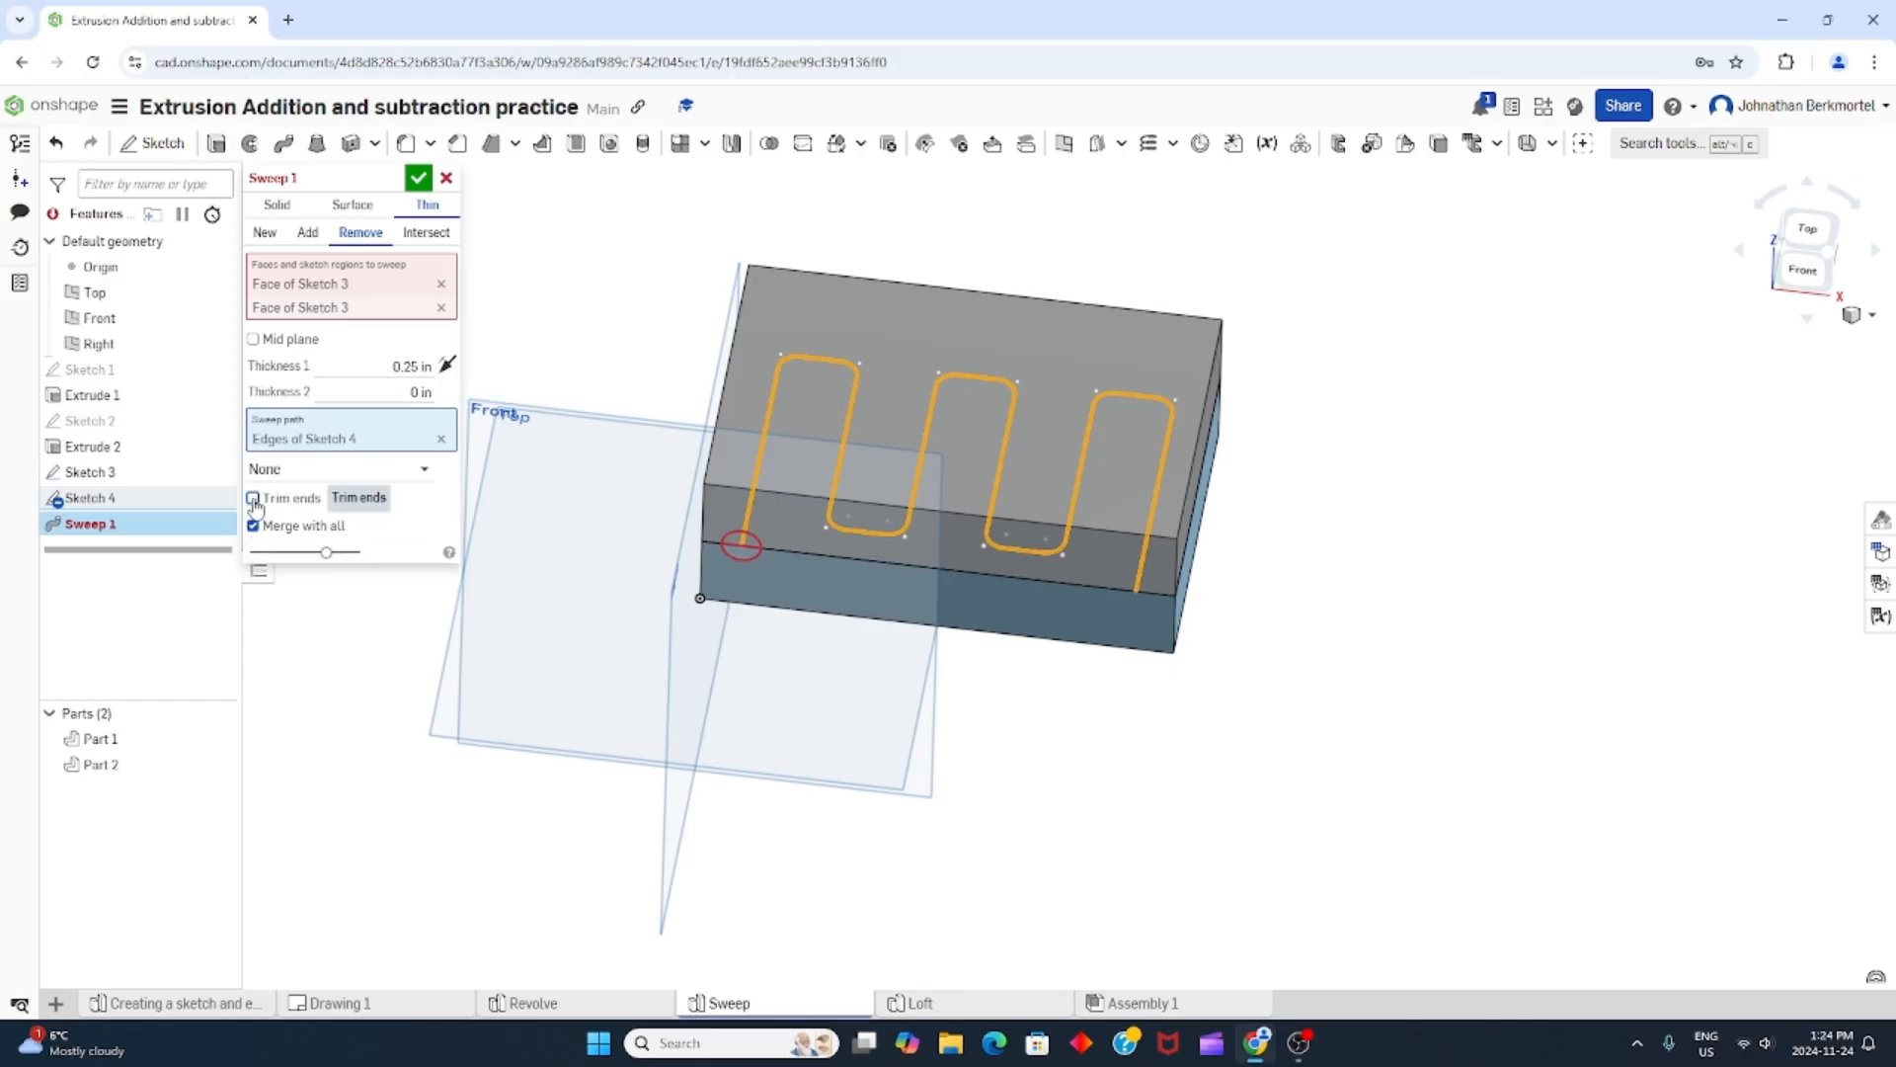
pyautogui.moveTo(307, 279)
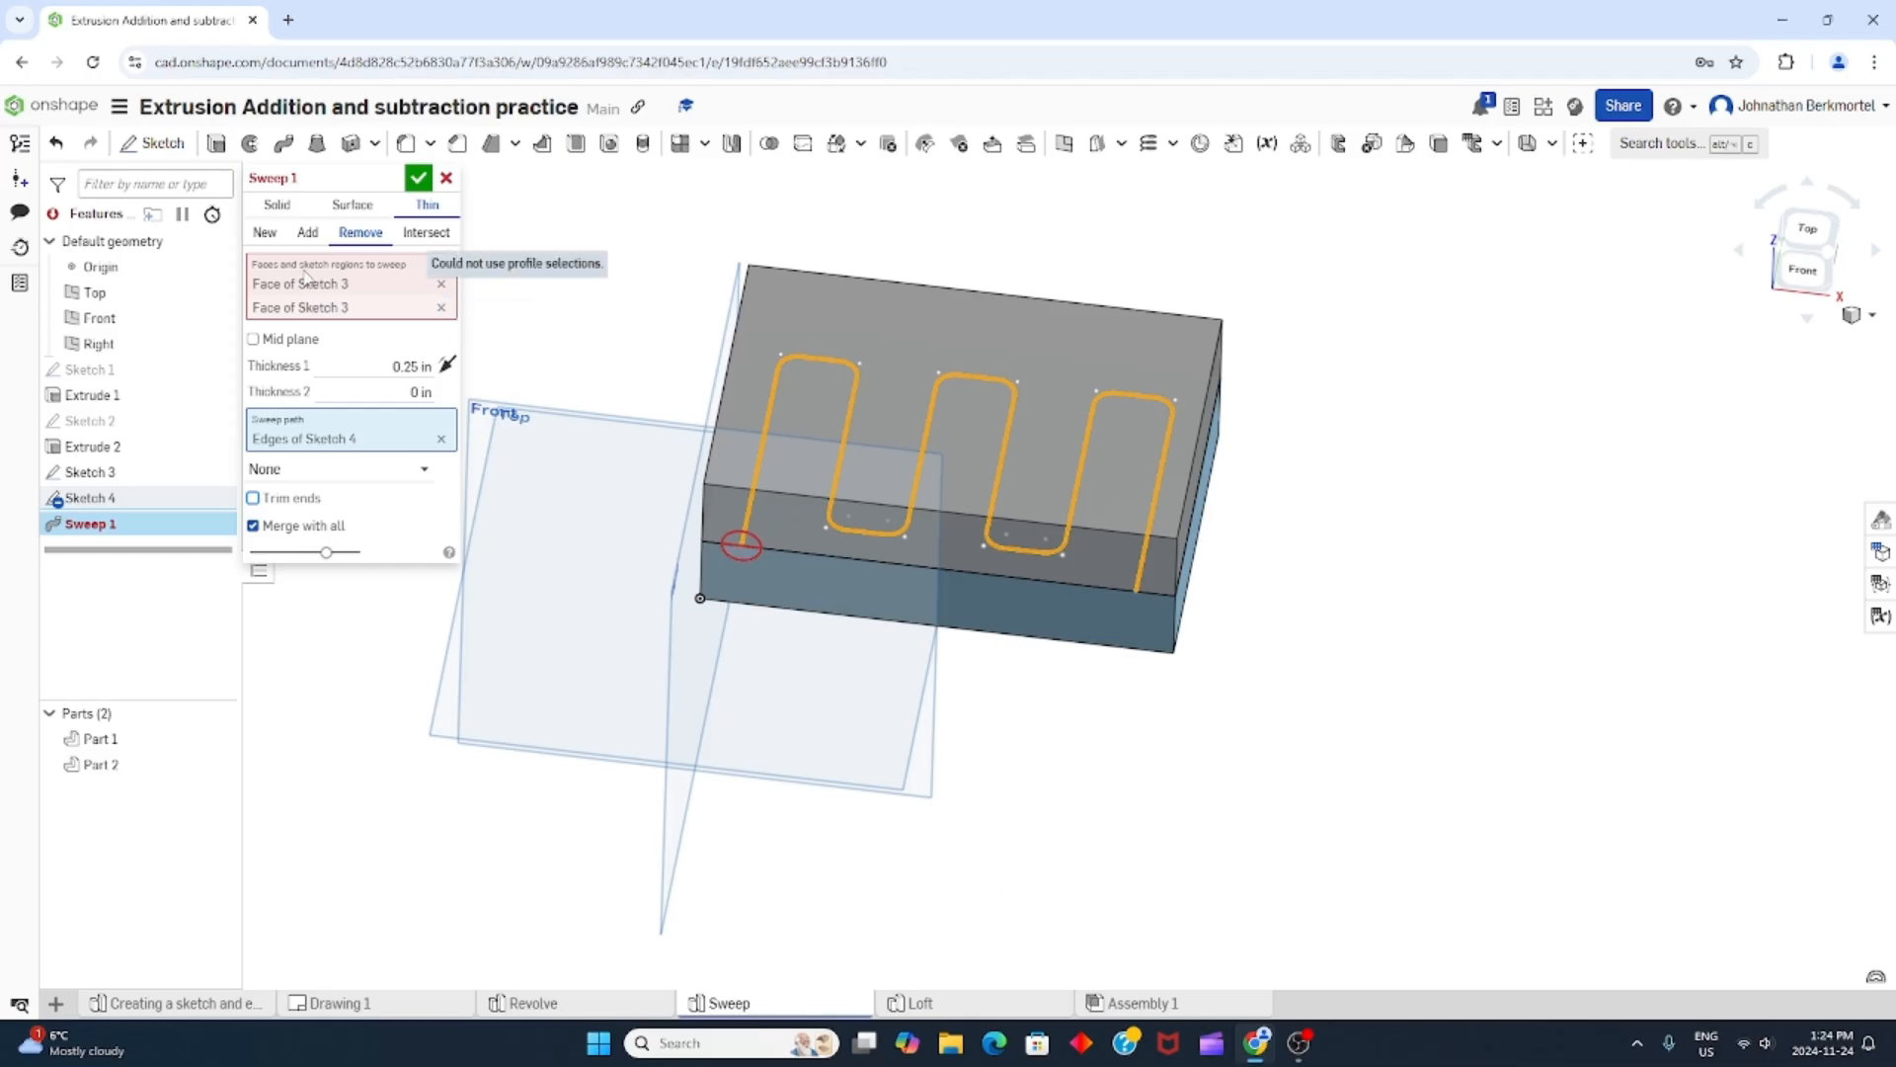
pyautogui.click(442, 283)
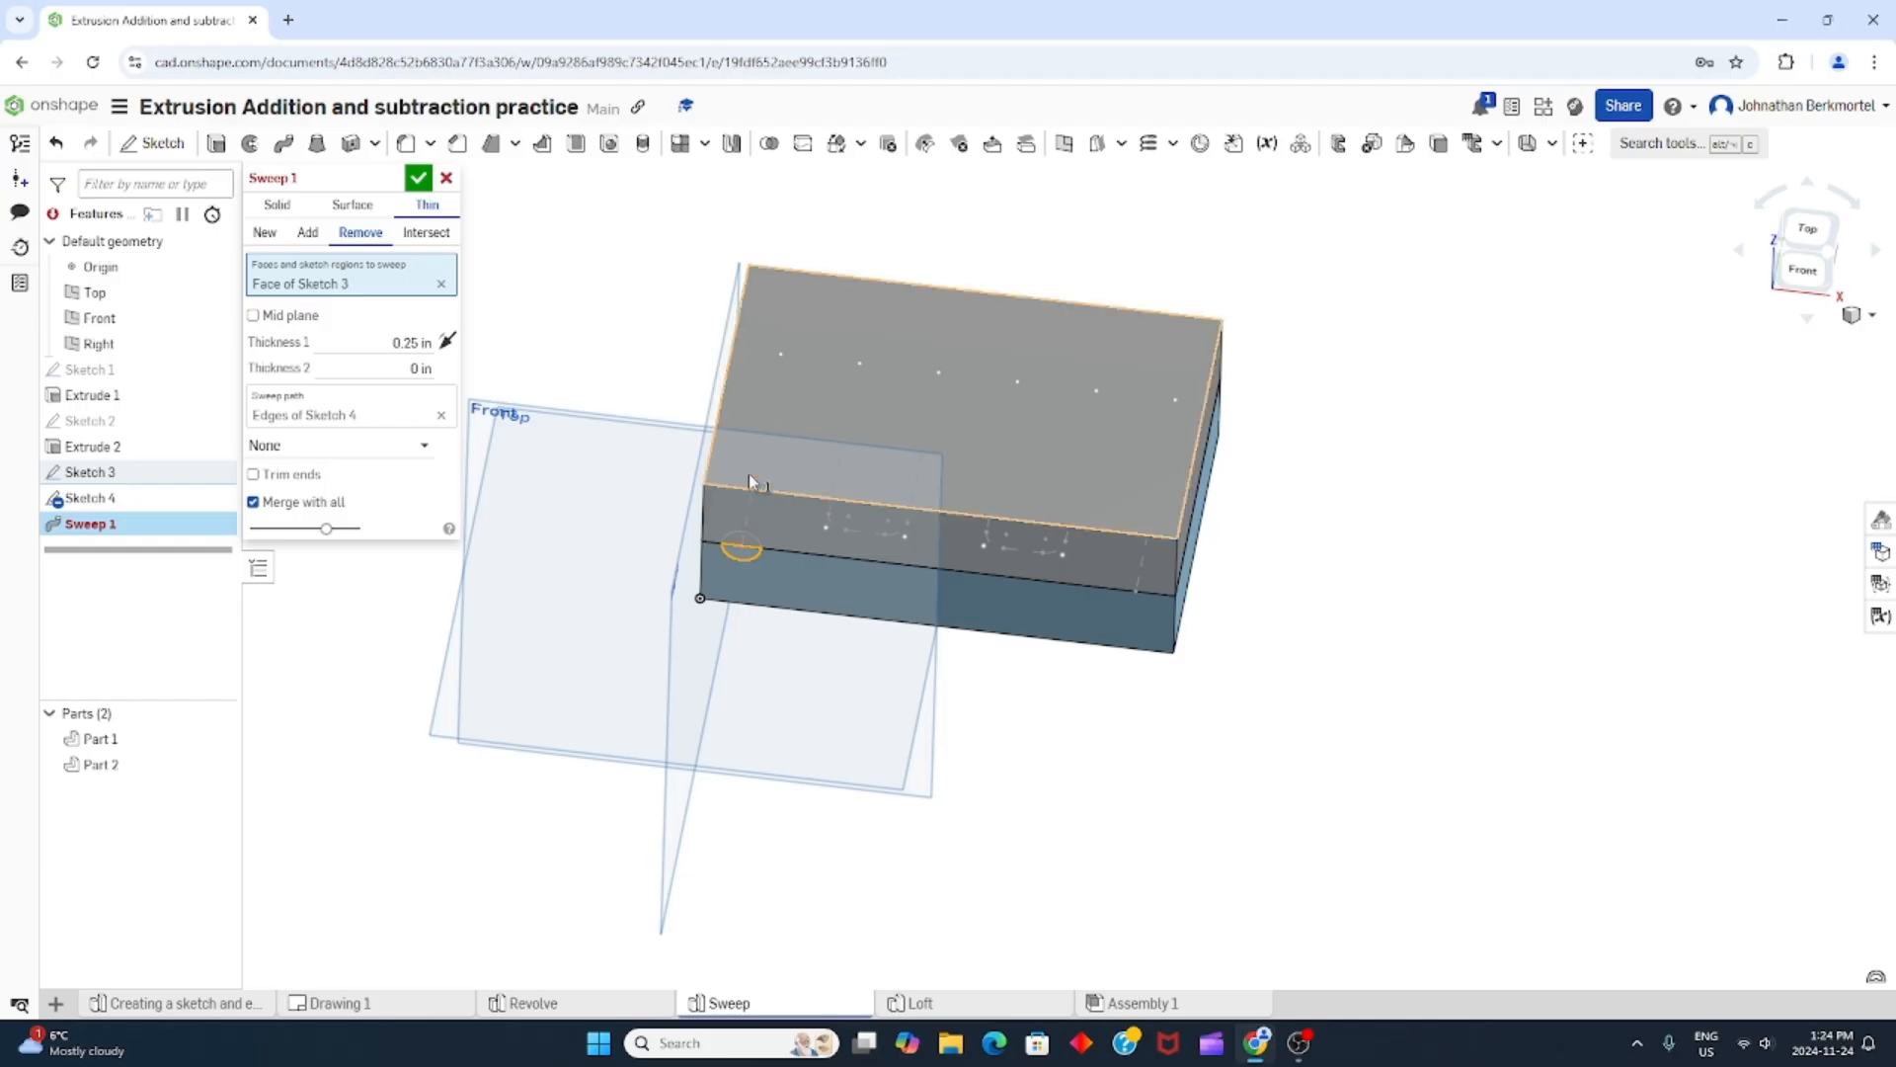
pyautogui.click(373, 412)
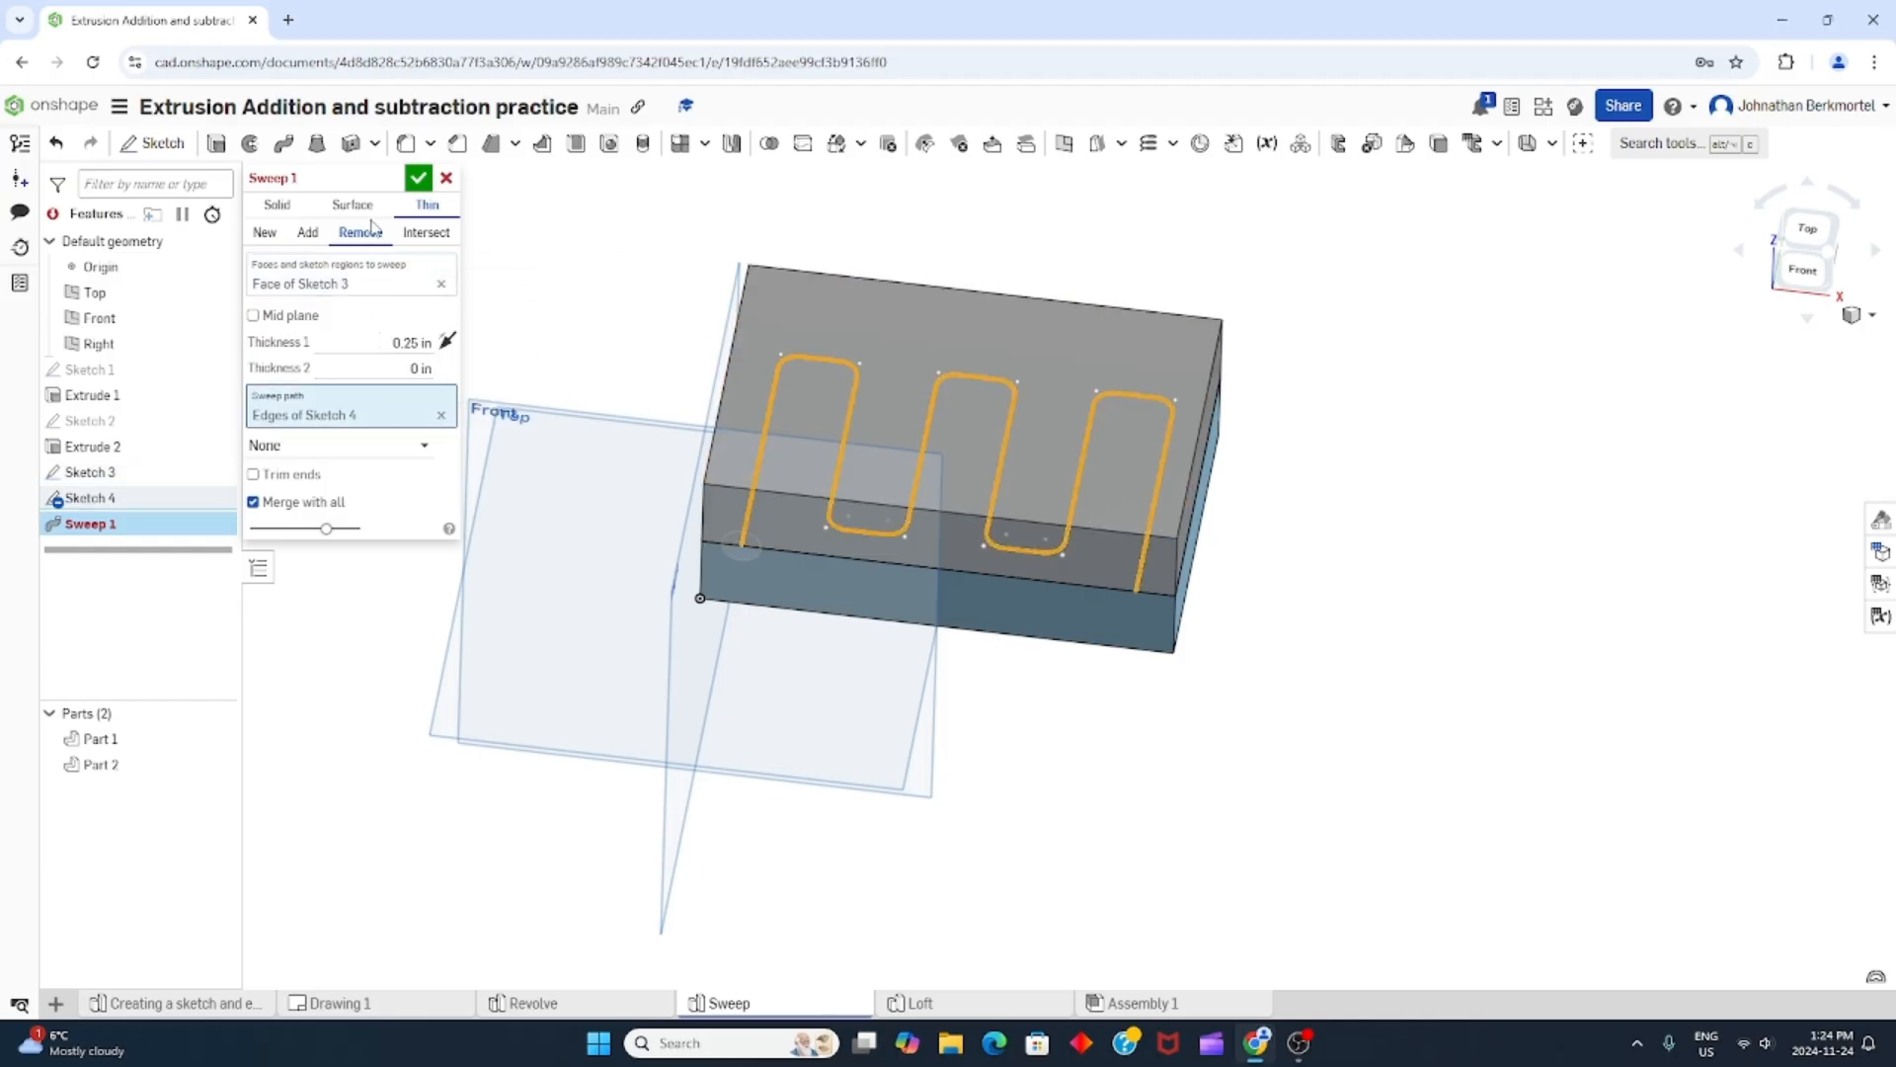
# Change the sweep type to Solid and select both halves of the Sketch 3 circle as its profile.
pyautogui.click(281, 207)
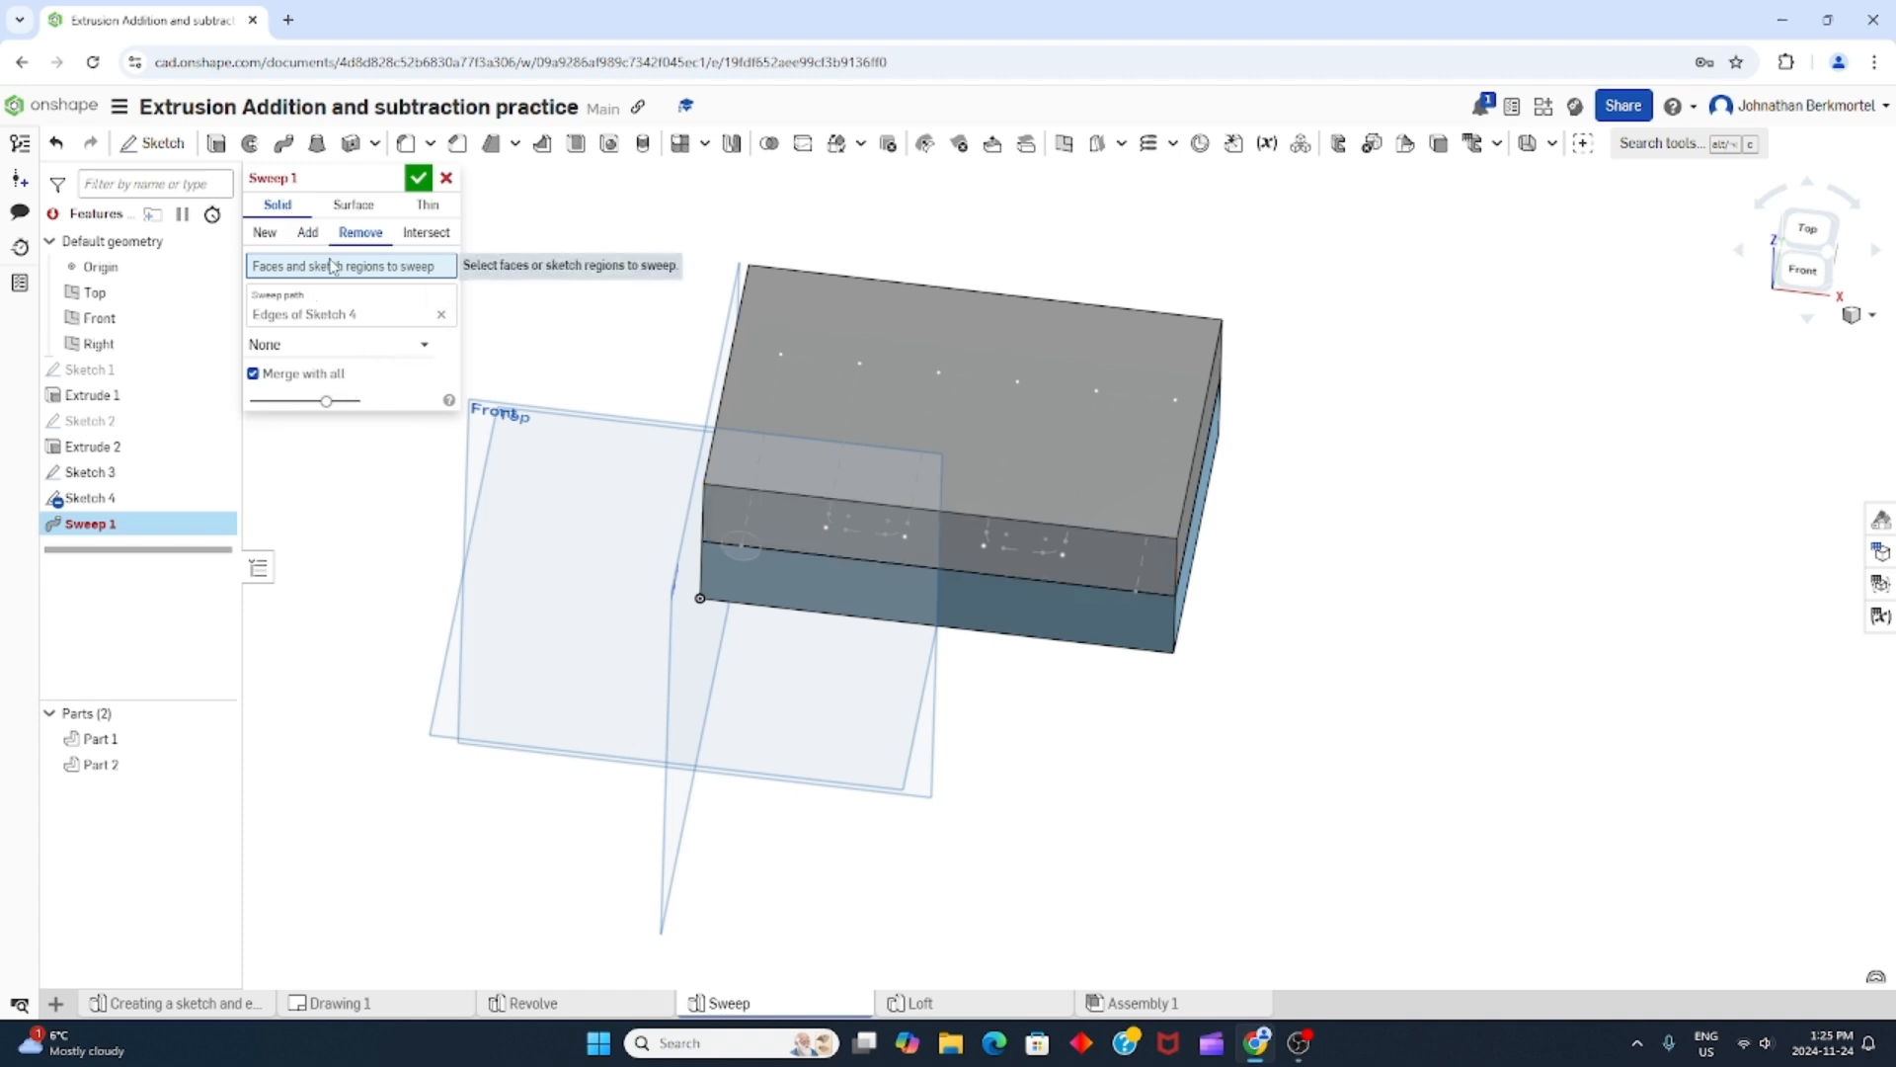
pyautogui.scroll(3, 740, 539)
pyautogui.click(748, 549)
pyautogui.click(748, 567)
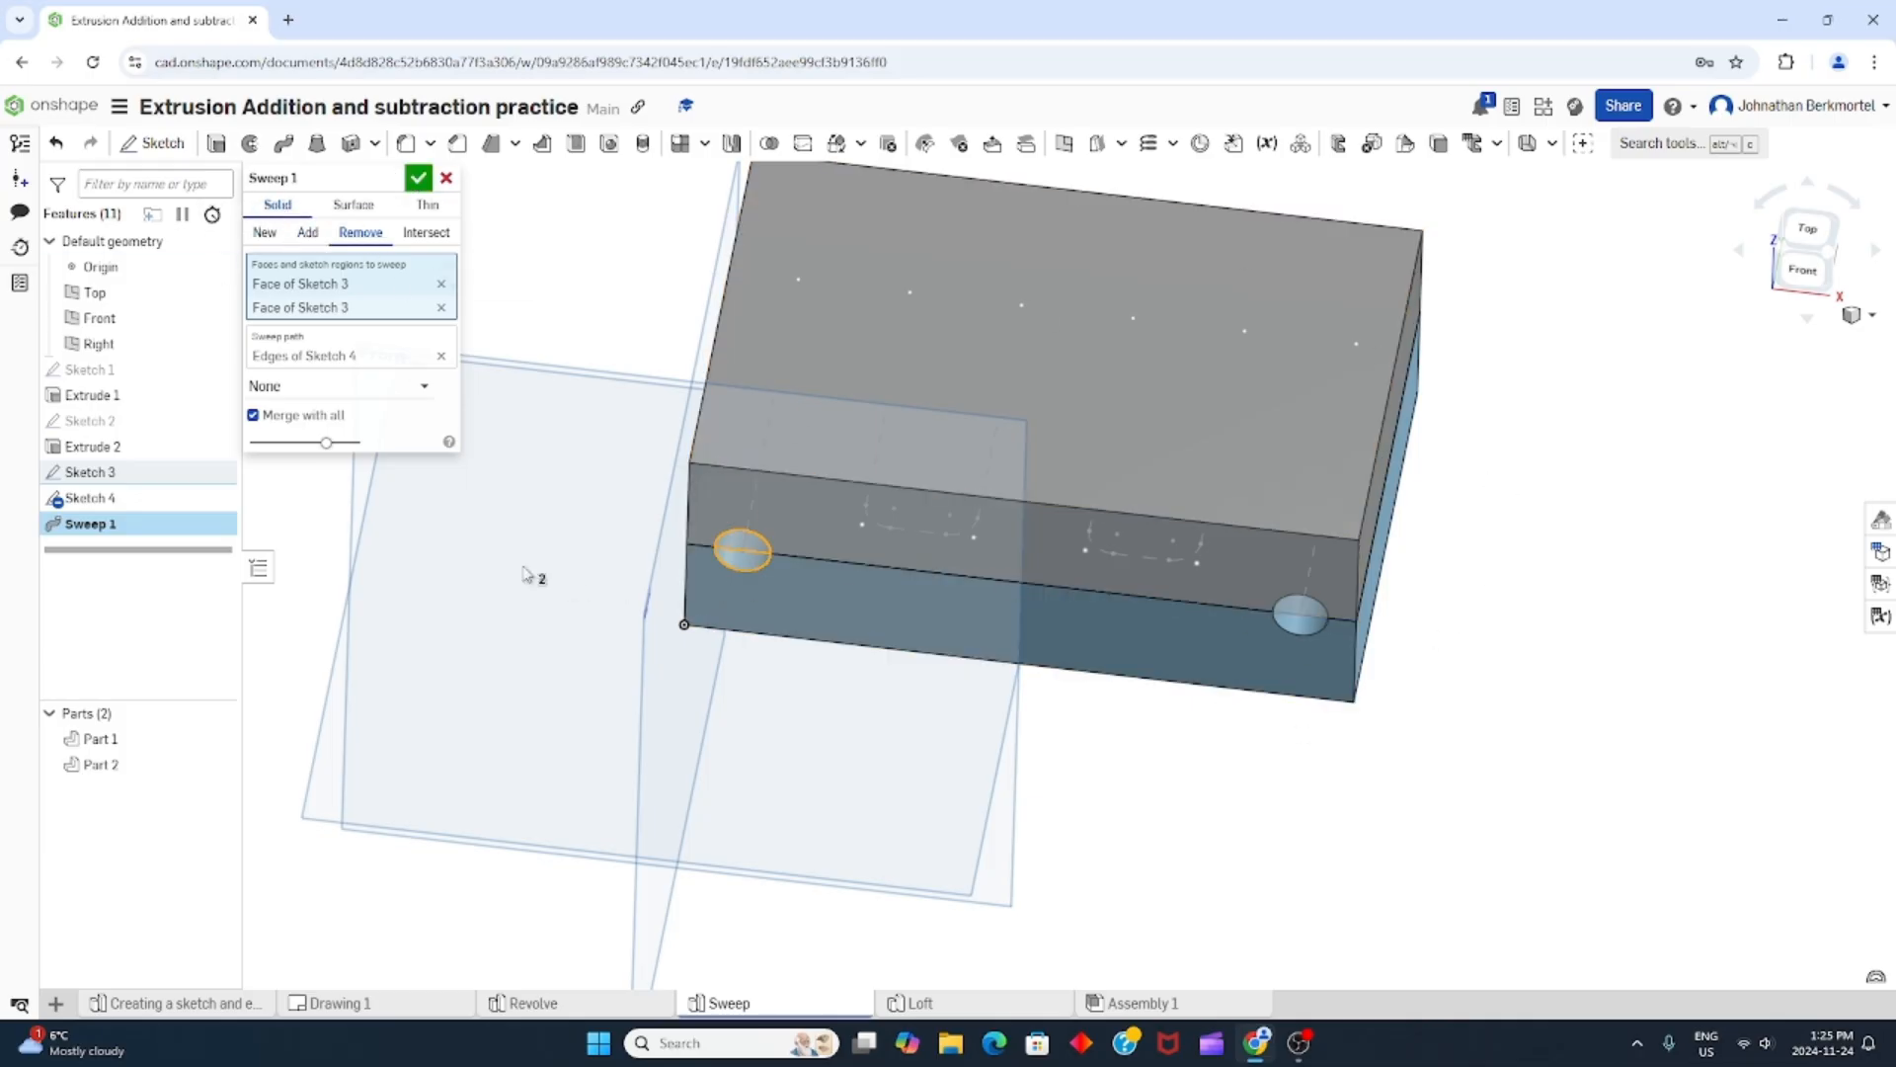
# Accept the Remove sweep and hide Part 2 to inspect the serpentine channel cut into Part 1.
pyautogui.click(418, 178)
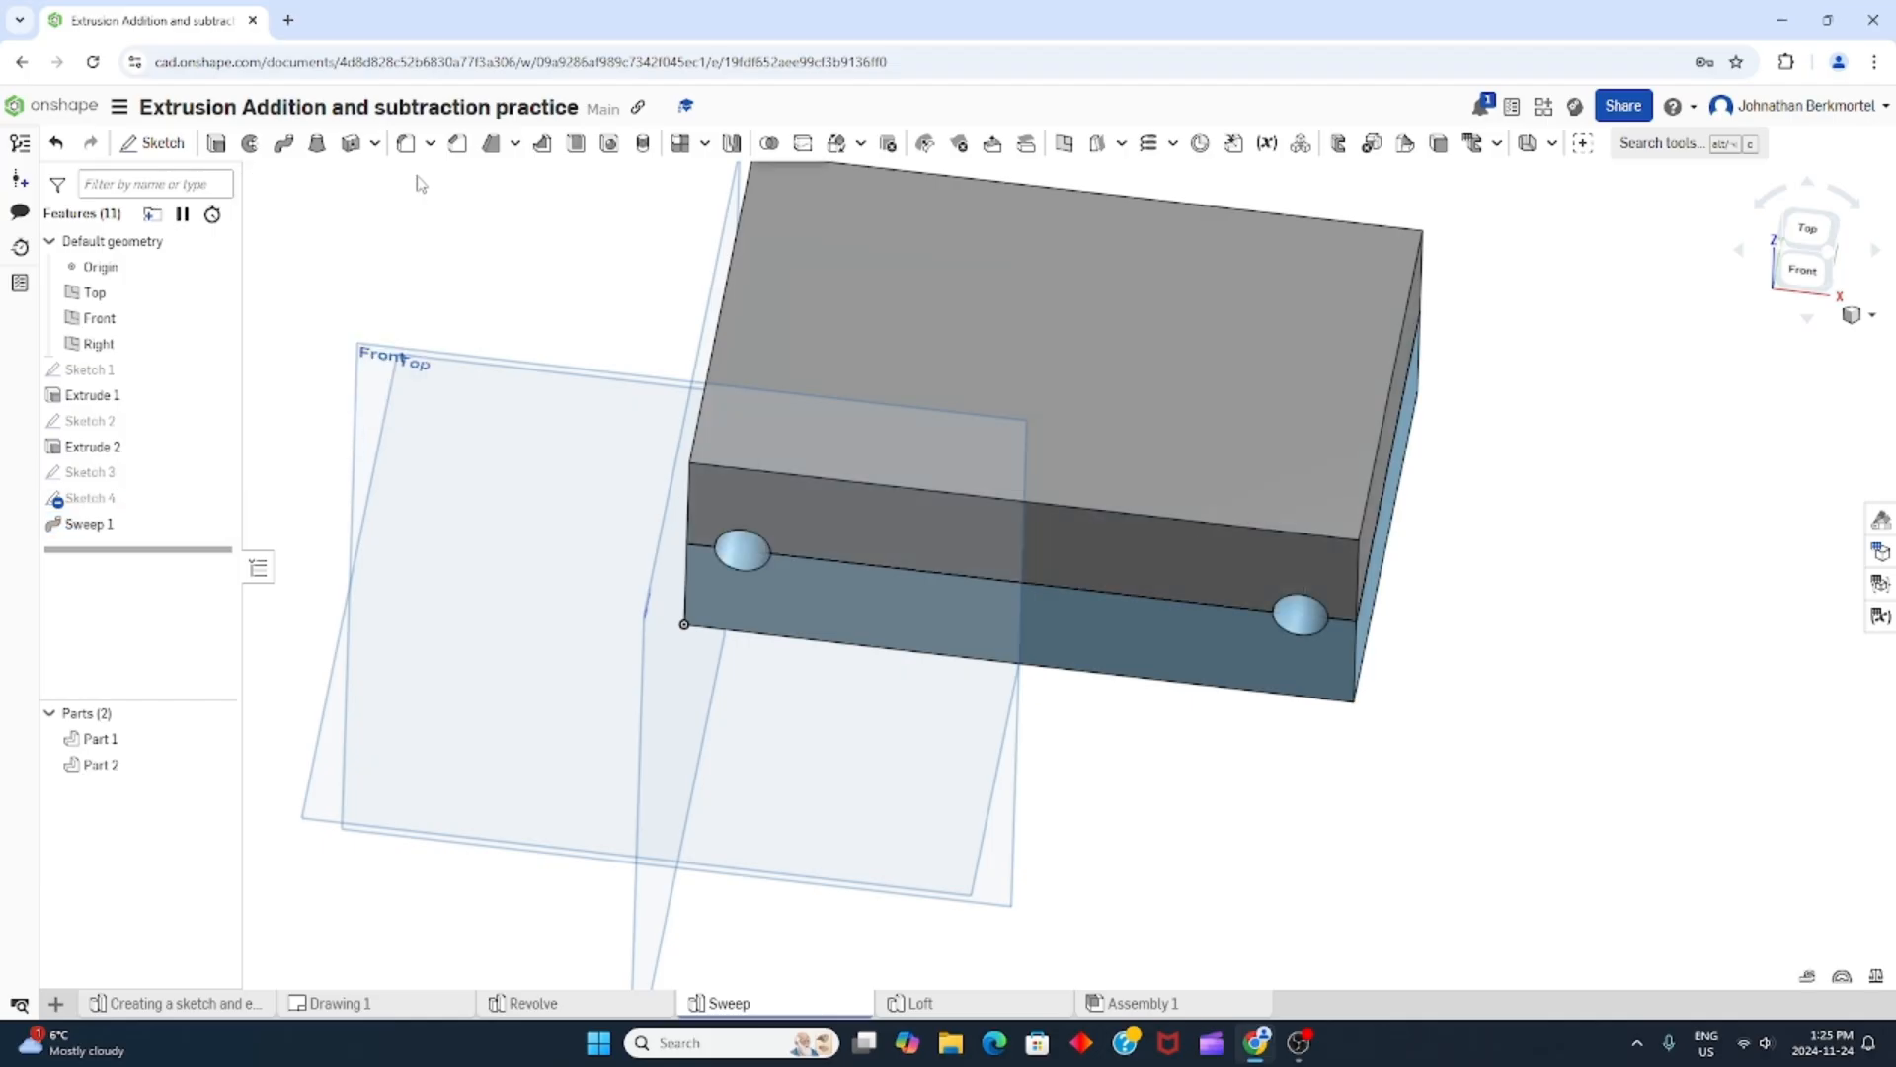
pyautogui.moveTo(1004, 466); pyautogui.dragTo(1053, 466, button='right')
pyautogui.click(217, 763)
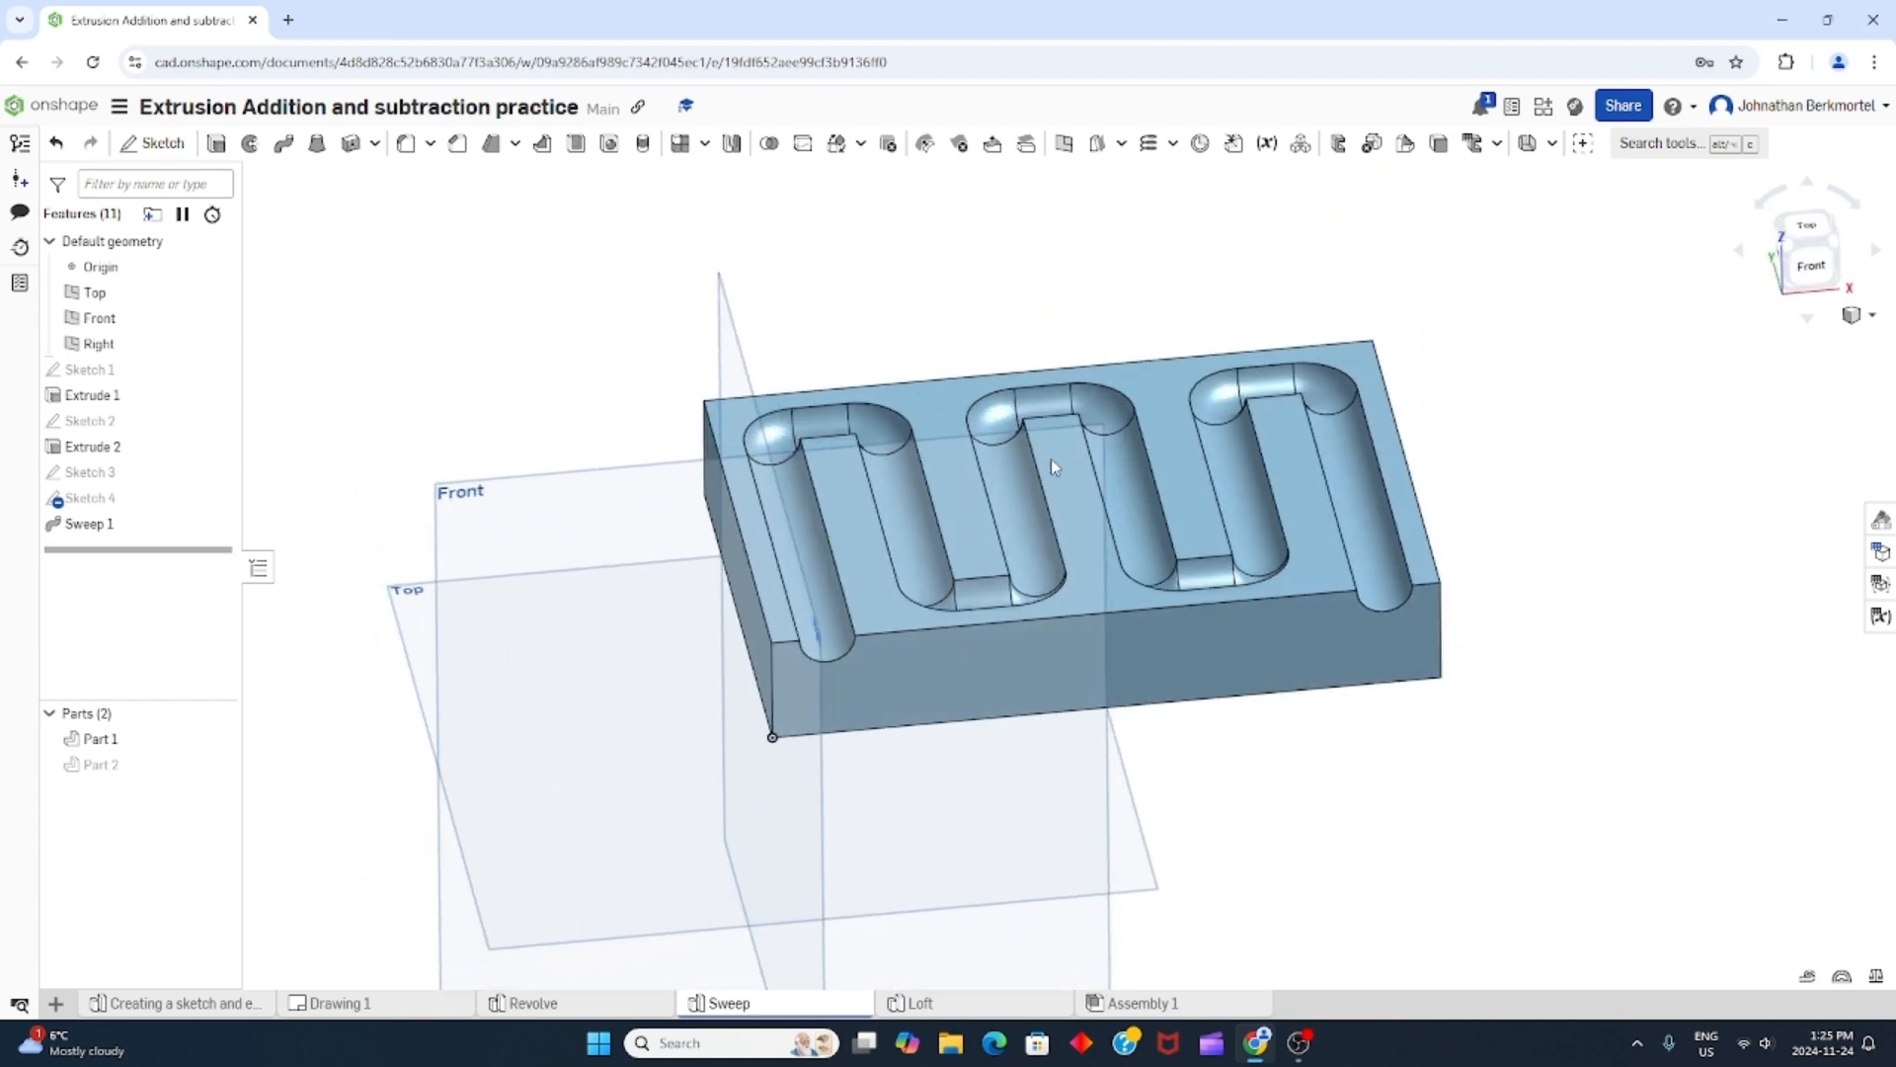
# Unhide Part 2 and hide Part 1 to examine the channel in Part 2's underside, restoring Part 1's visibility when done.
pyautogui.click(219, 765)
pyautogui.click(216, 738)
pyautogui.moveTo(1038, 464); pyautogui.dragTo(1214, 378, button='right')
pyautogui.scroll(5, 1221, 287)
pyautogui.scroll(-10, 1221, 287)
pyautogui.scroll(4, 1258, 176)
pyautogui.scroll(1, 1263, 202)
pyautogui.moveTo(1227, 247); pyautogui.dragTo(1212, 279, button='right')
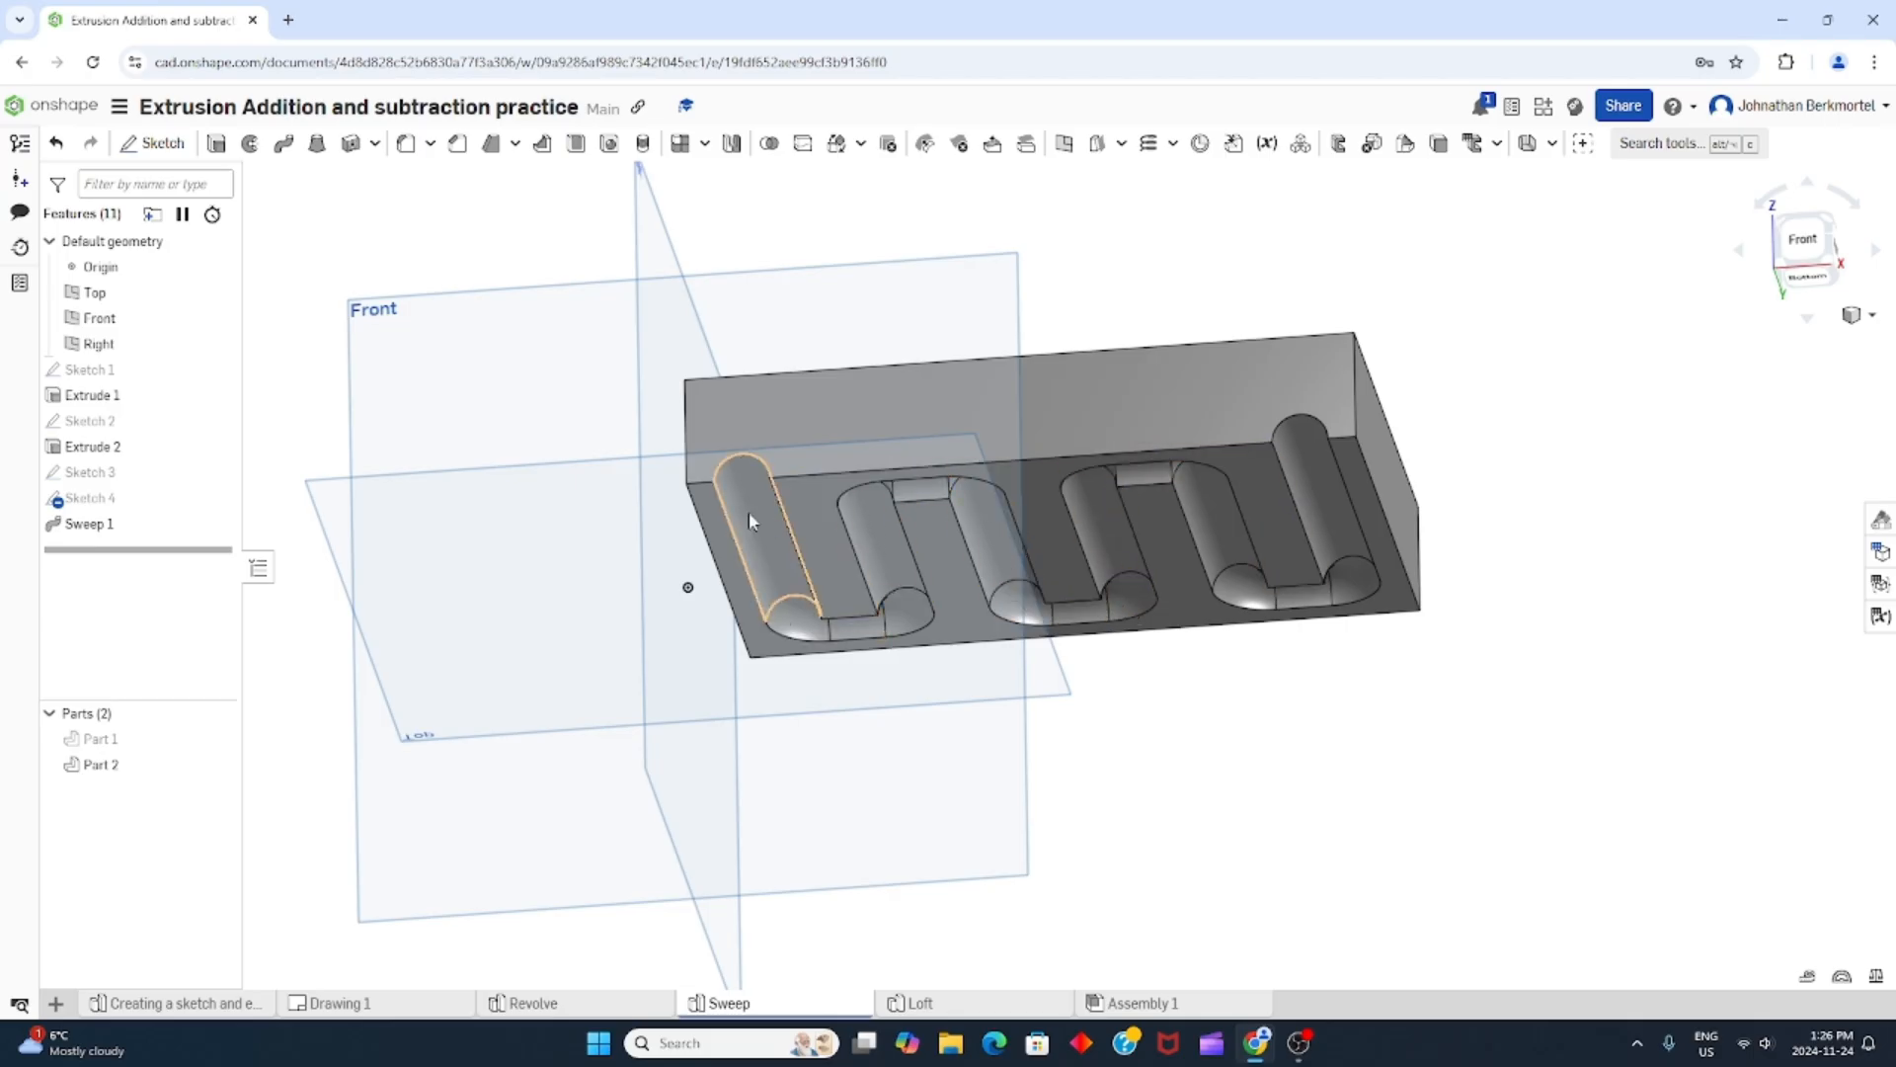
pyautogui.moveTo(1151, 364)
pyautogui.mouseDown(button='right')
pyautogui.moveTo(1153, 408)
pyautogui.moveTo(1148, 372)
pyautogui.mouseUp(button='right')
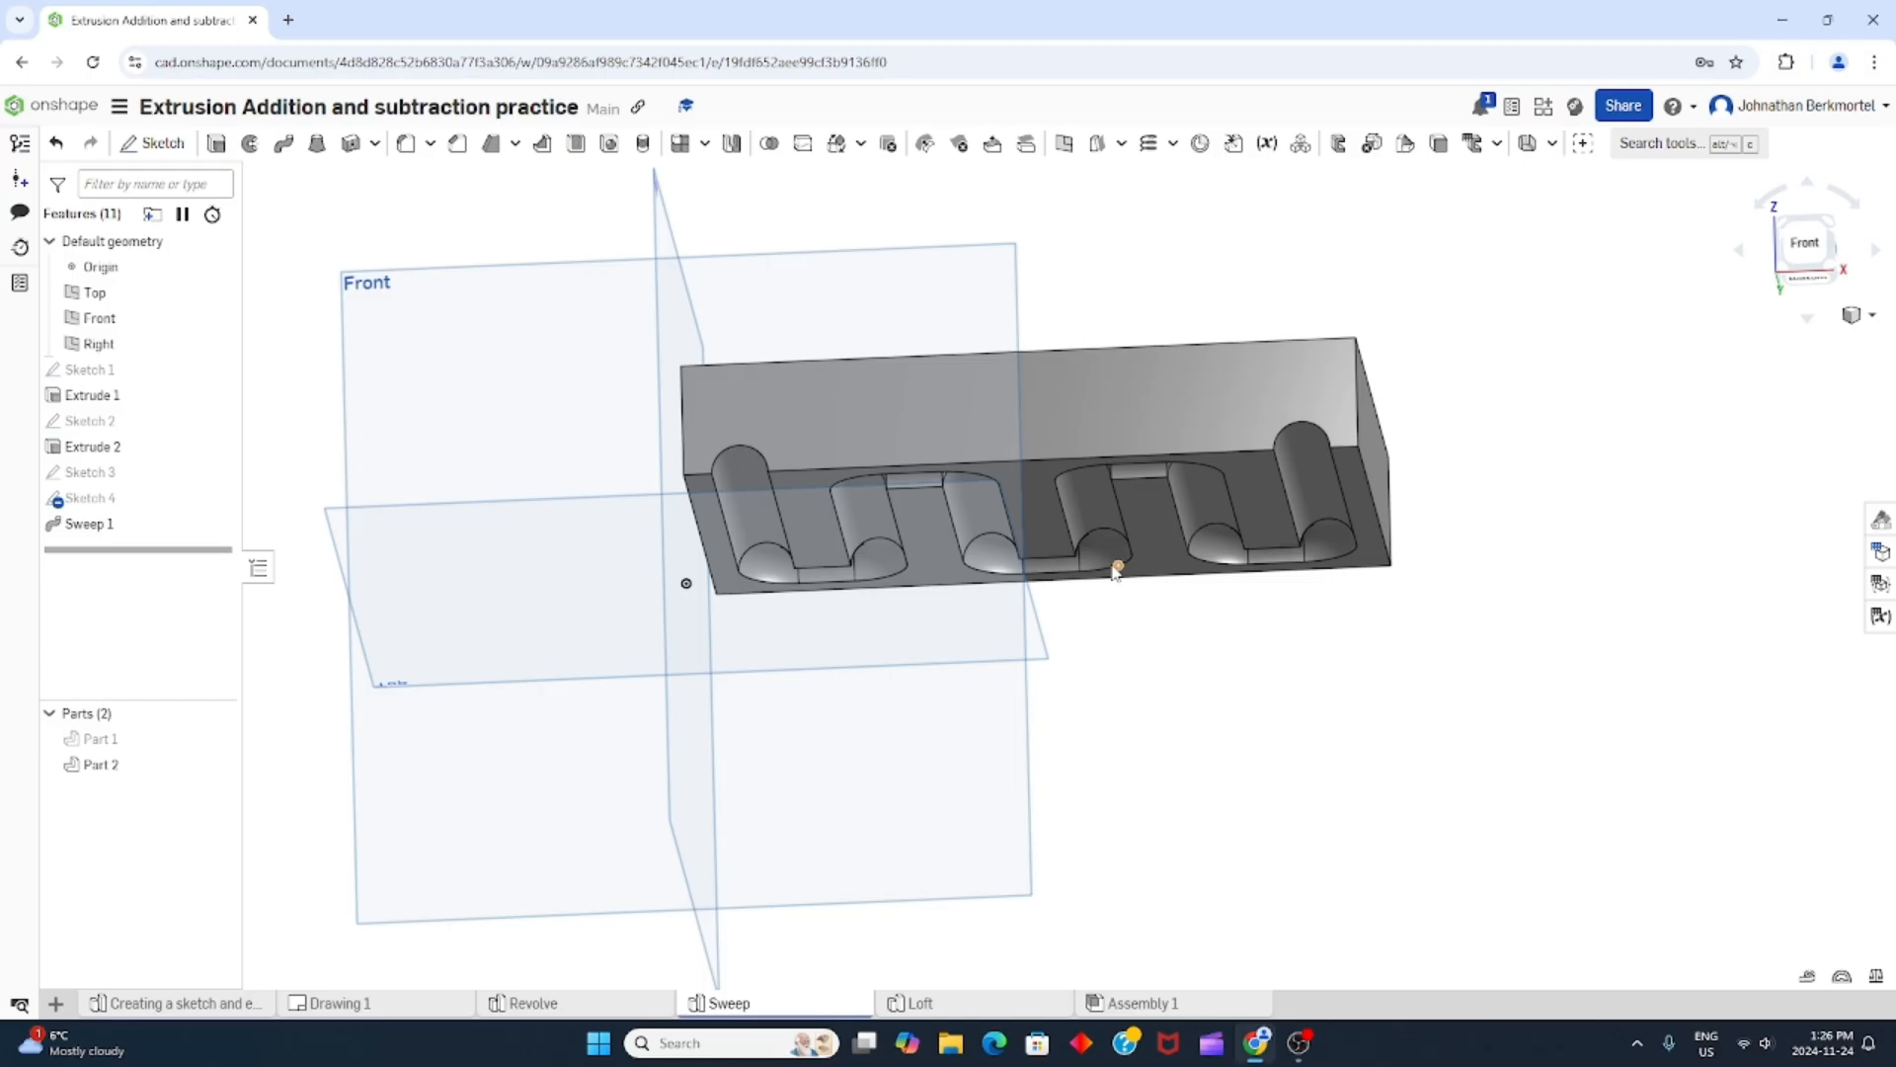
pyautogui.moveTo(1000, 326); pyautogui.dragTo(1173, 411, button='right')
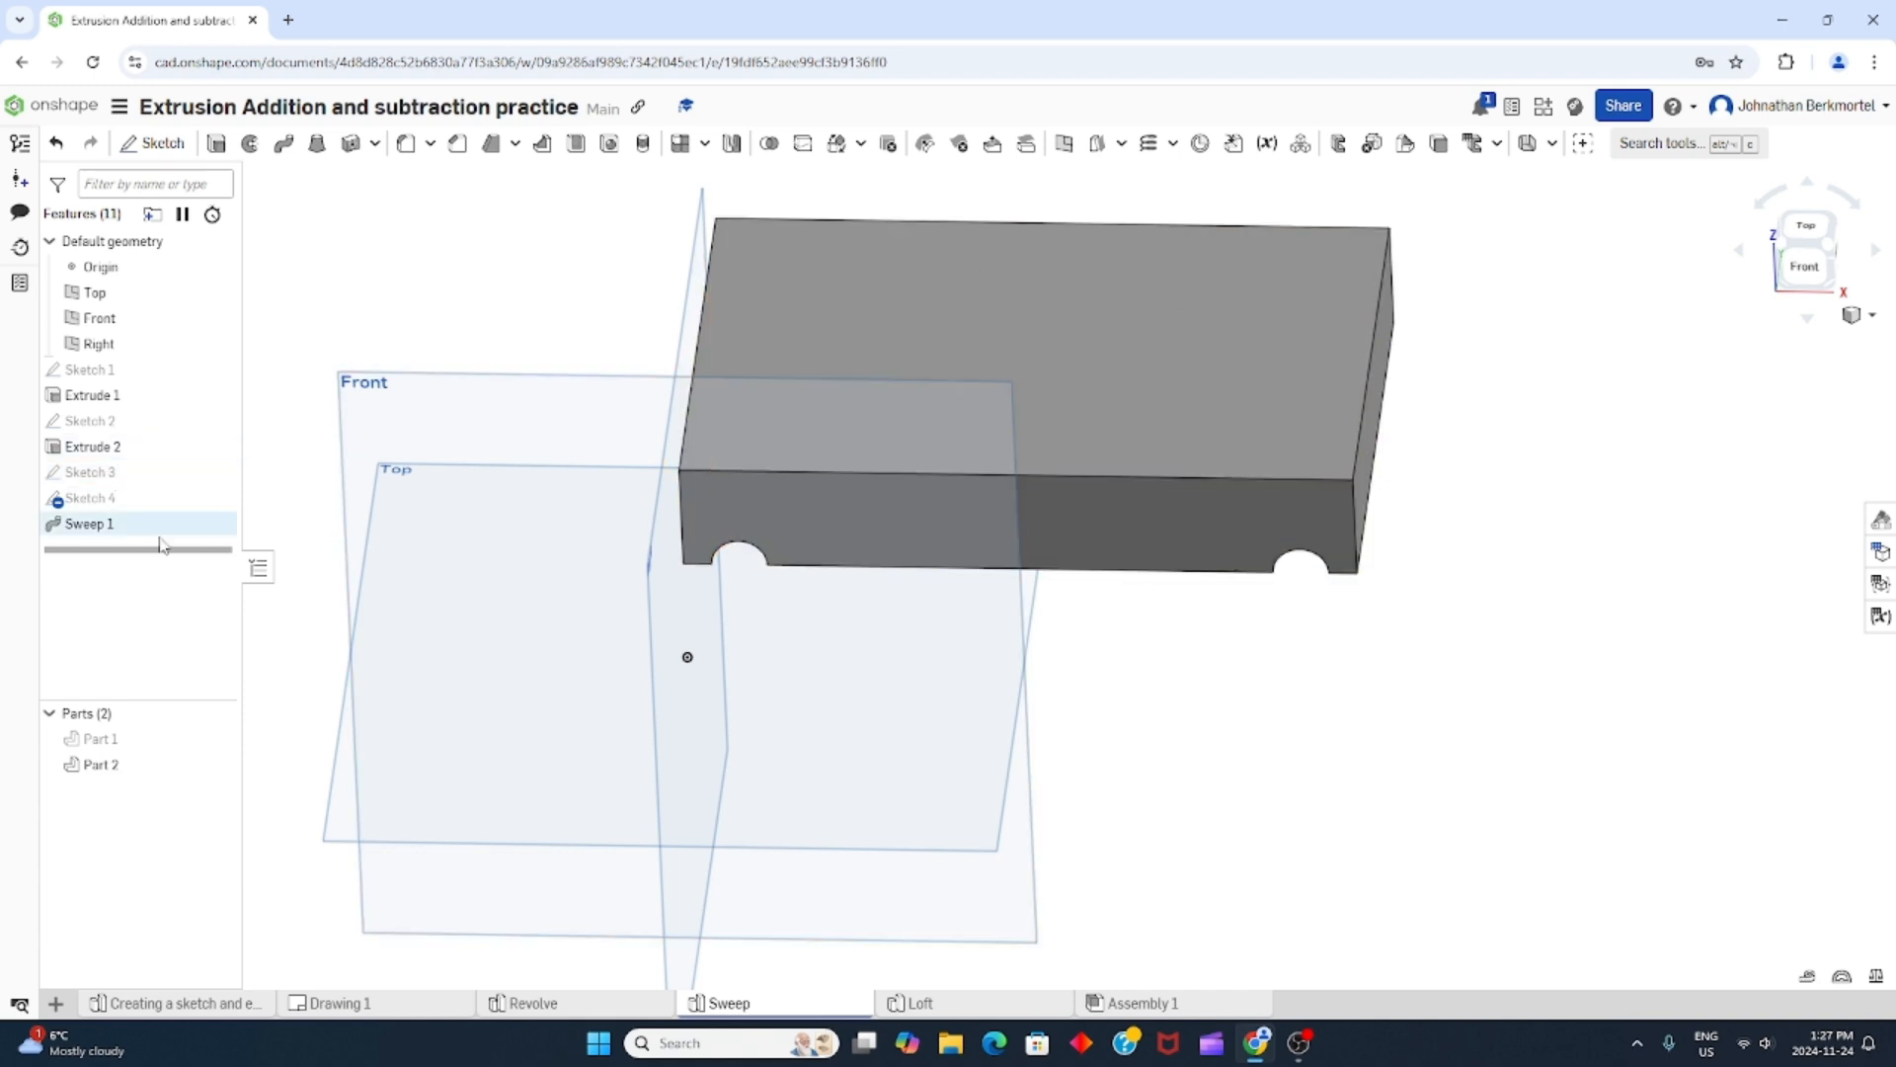
pyautogui.click(218, 738)
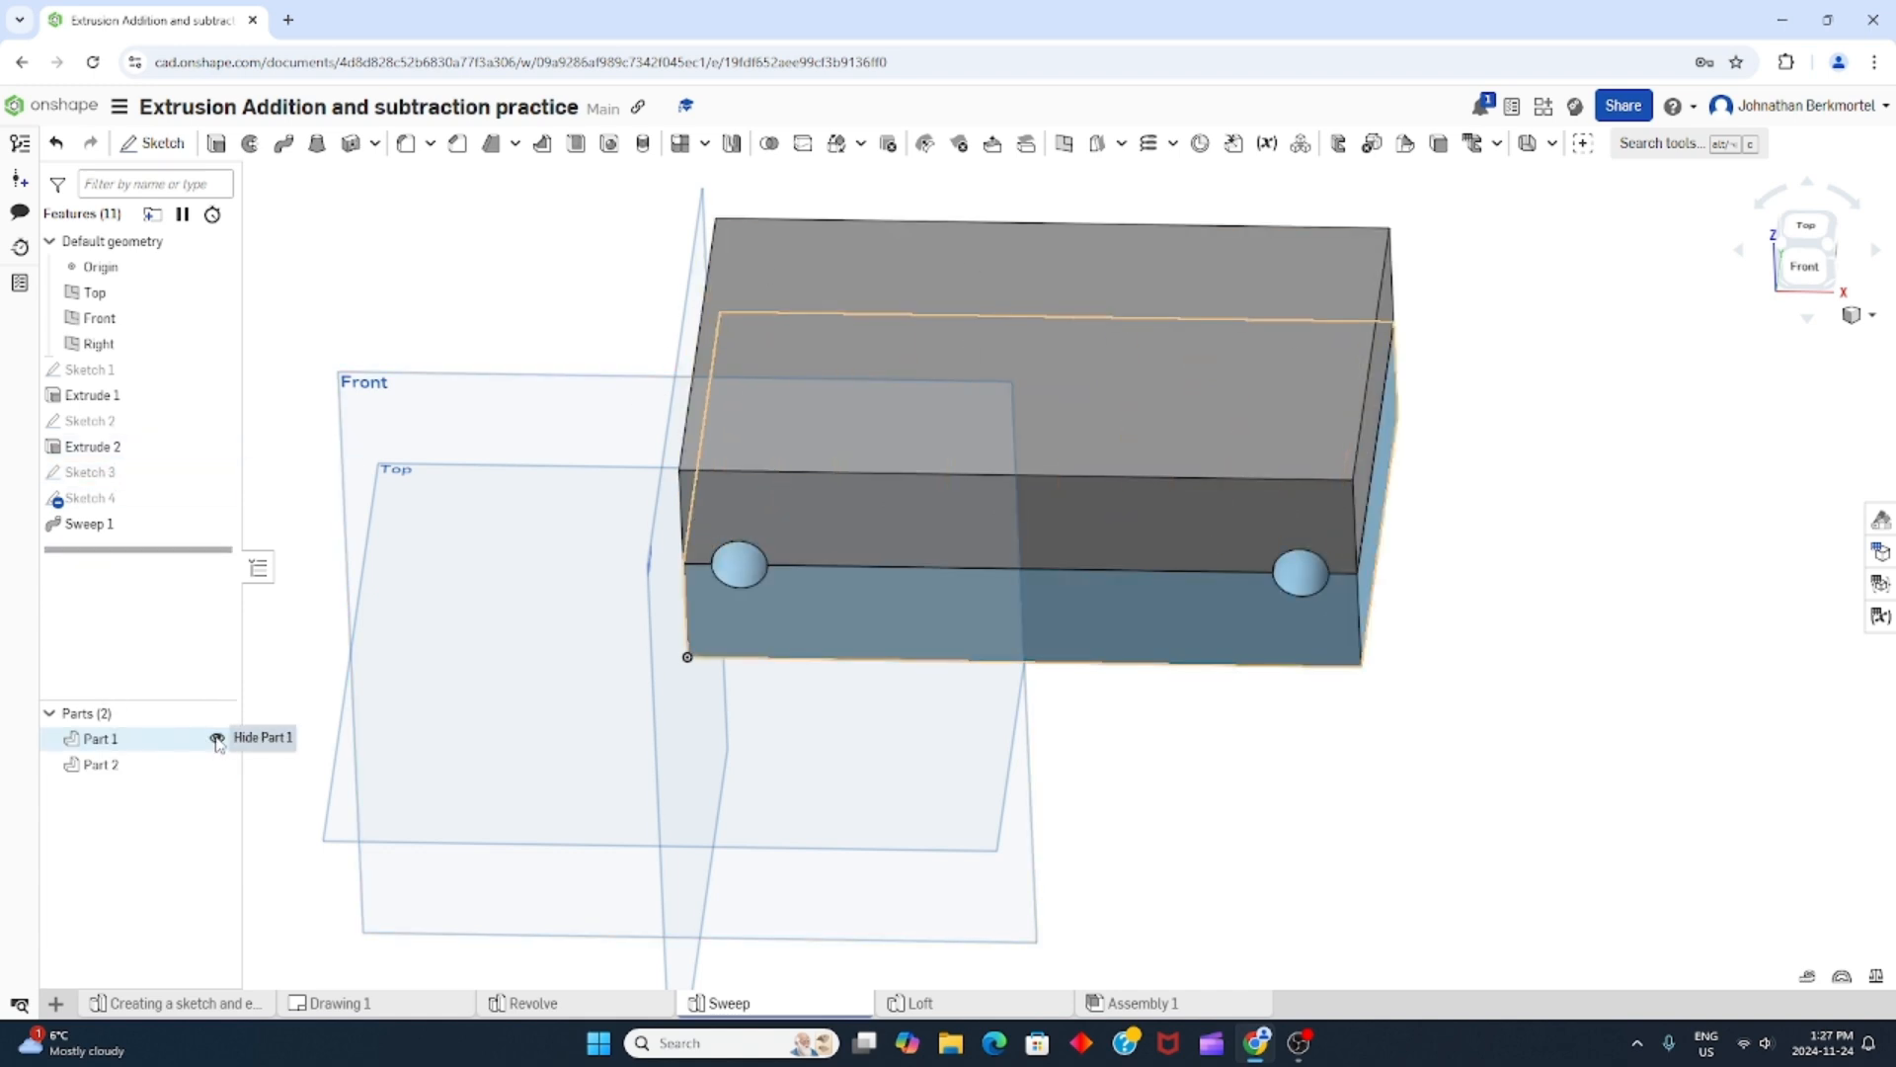